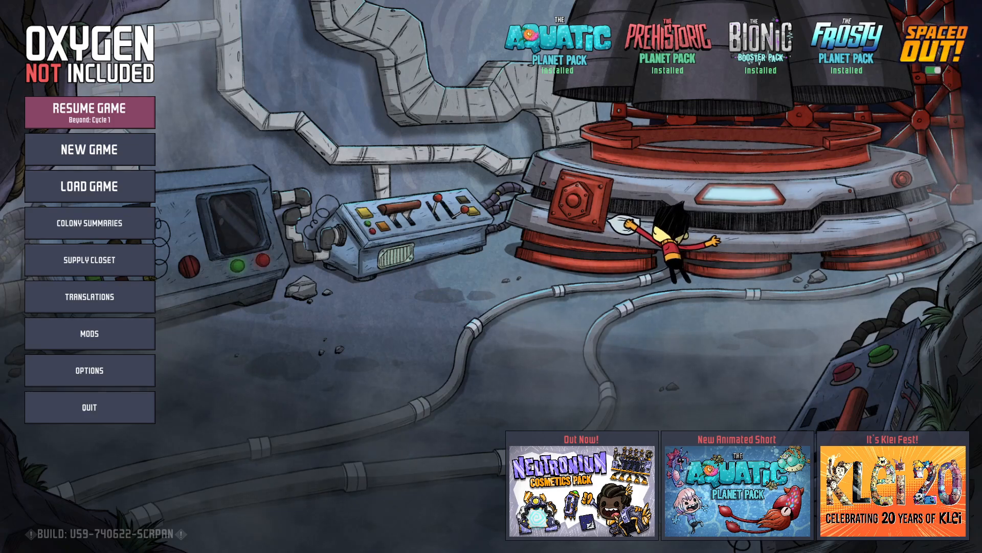
Start a new game in Survival mode and open the Worldgen Designer as the asteroid style
{"action": "left_click", "coordinate": [110, 150]}
{"action": "key", "text": "Escape"}
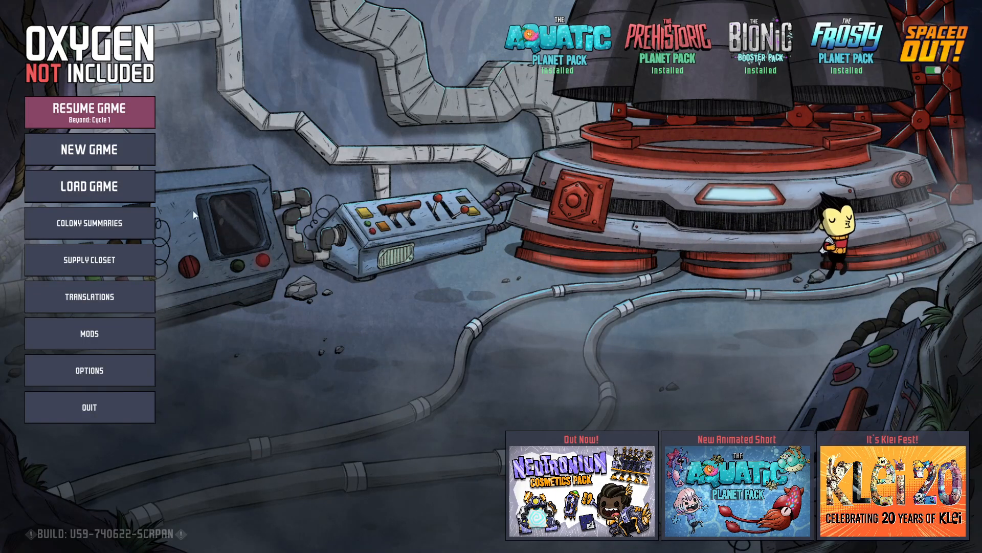
{"action": "left_click", "coordinate": [136, 152]}
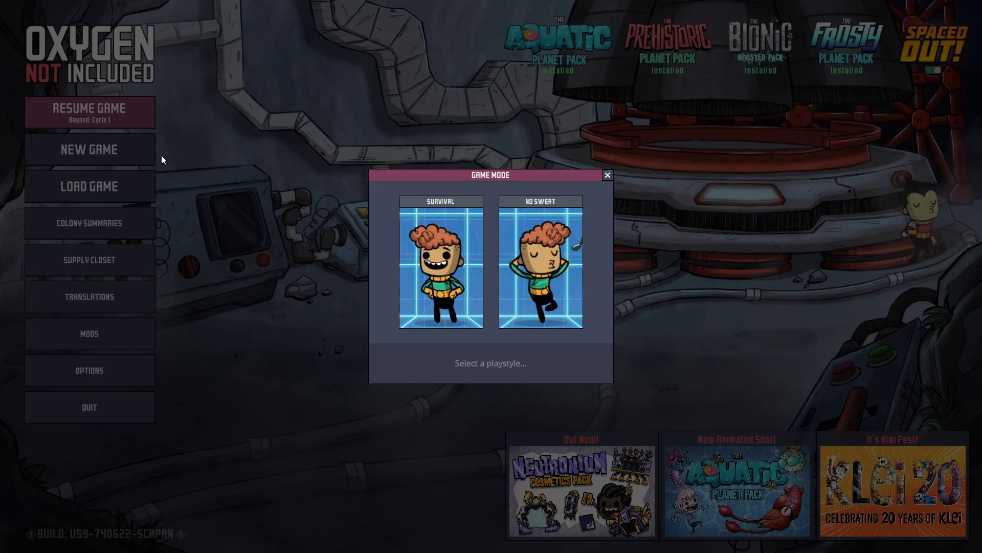
{"action": "left_click", "coordinate": [406, 268]}
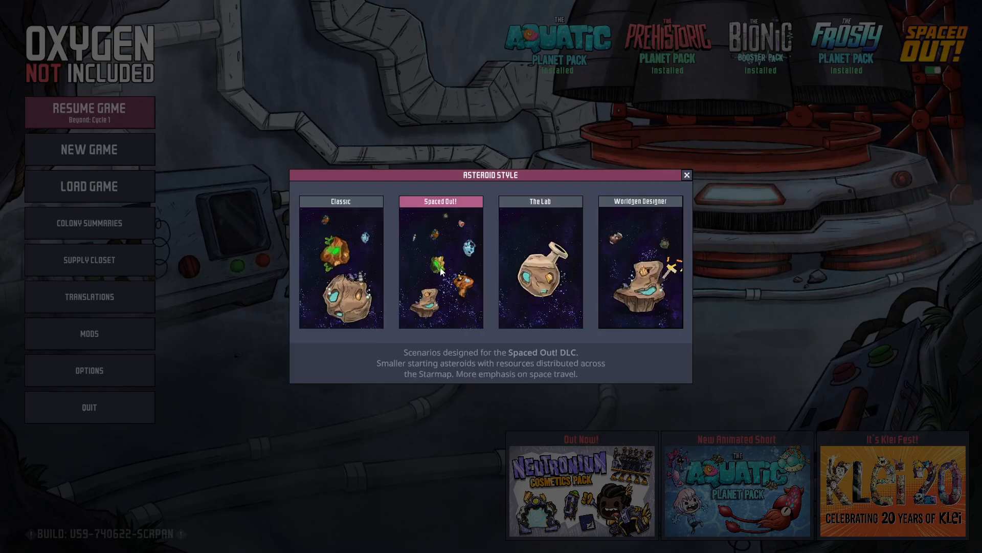
{"action": "left_click", "coordinate": [631, 237]}
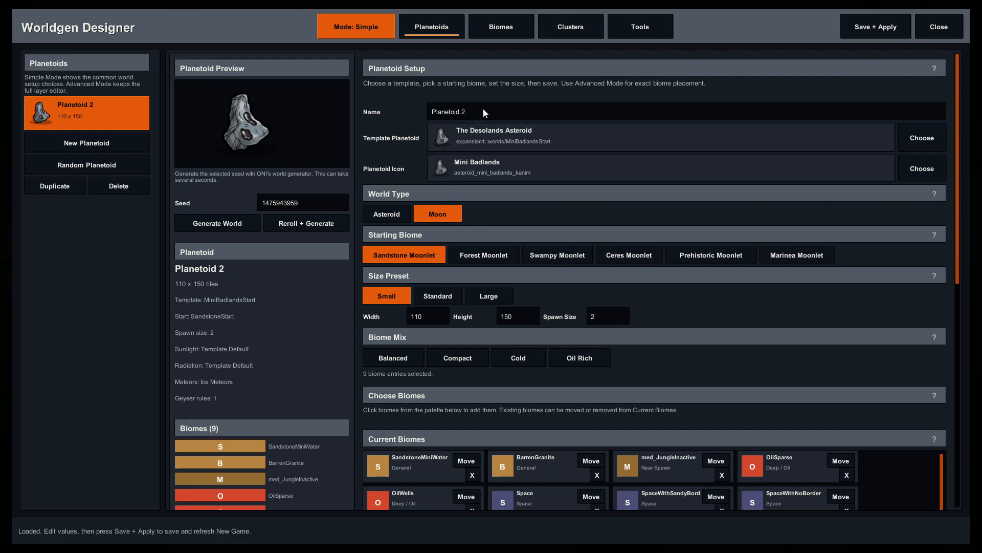
Look over the planetoid controls in Advanced mode and return to Simple mode
{"action": "left_click", "coordinate": [362, 34]}
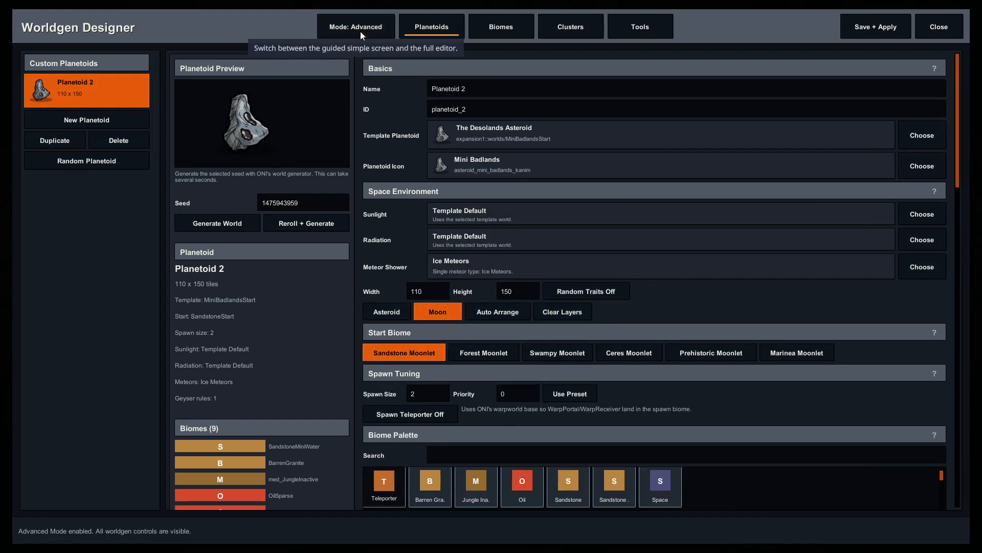
{"action": "scroll", "coordinate": [492, 327], "scroll_direction": "down", "scroll_amount": 3}
{"action": "scroll", "coordinate": [748, 245], "scroll_direction": "up", "scroll_amount": 5}
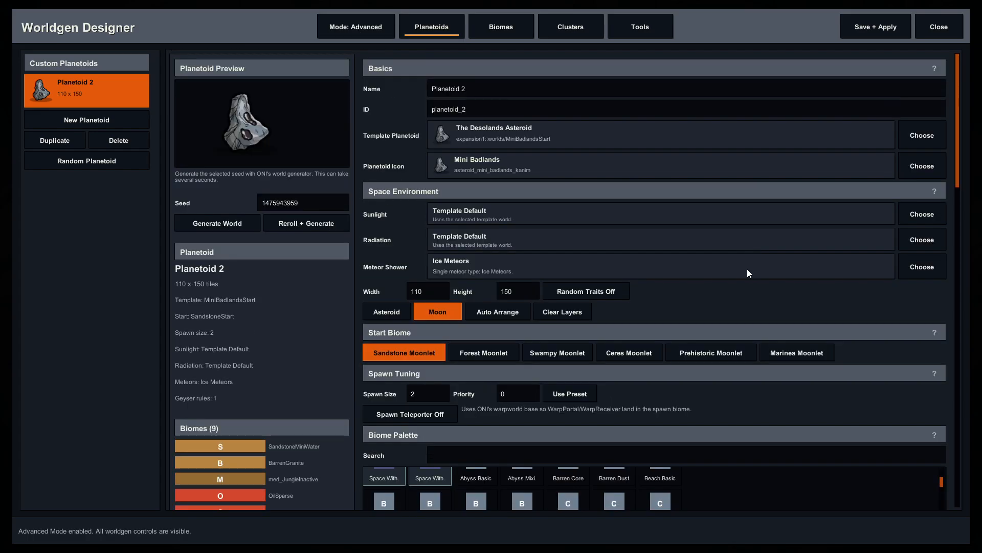
{"action": "left_click", "coordinate": [358, 29]}
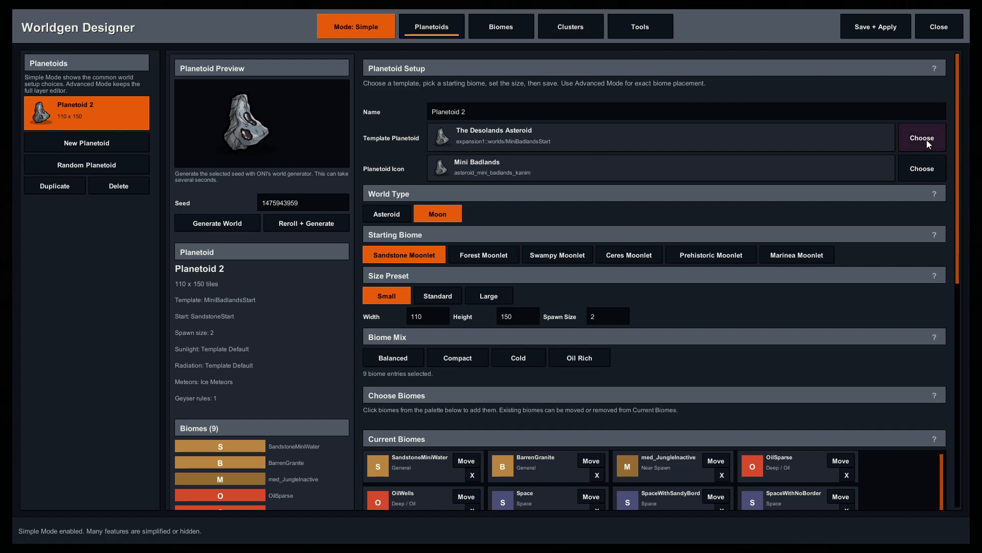
Examine the lists of template planetoids and planetoid icons, keeping the current choices
{"action": "left_click", "coordinate": [912, 145]}
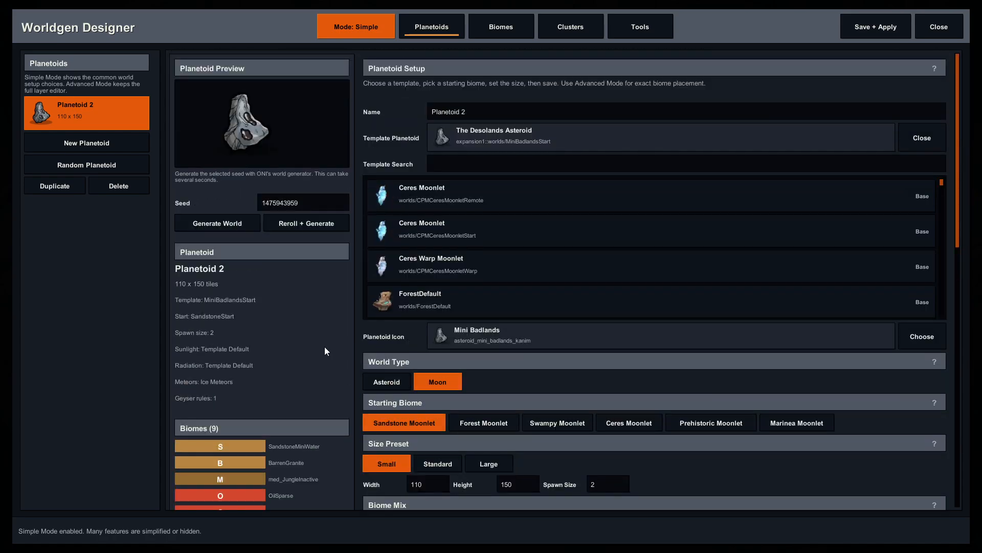
{"action": "scroll", "coordinate": [323, 349], "scroll_direction": "down", "scroll_amount": 10}
{"action": "scroll", "coordinate": [324, 386], "scroll_direction": "up", "scroll_amount": 10}
{"action": "scroll", "coordinate": [326, 368], "scroll_direction": "down", "scroll_amount": 10}
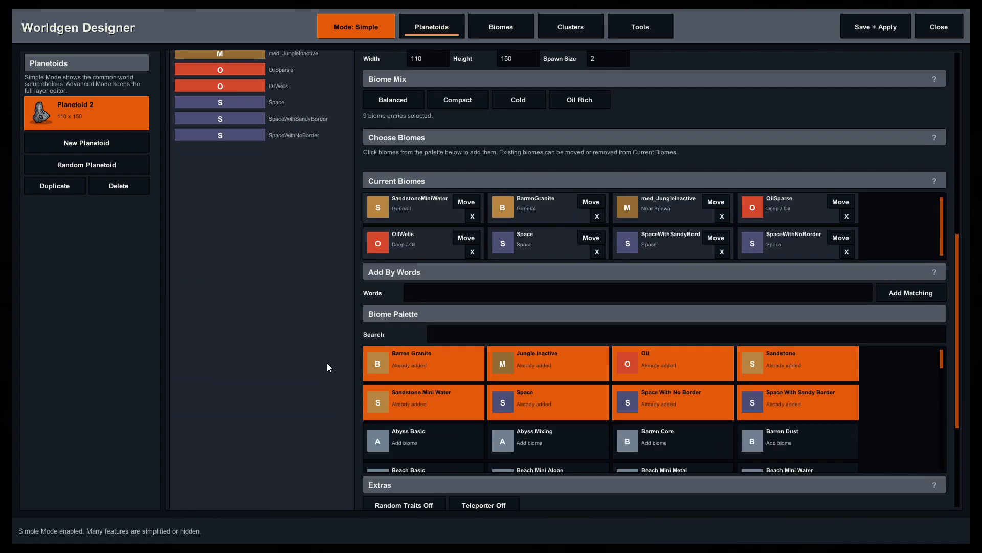
{"action": "scroll", "coordinate": [323, 371], "scroll_direction": "up", "scroll_amount": 10}
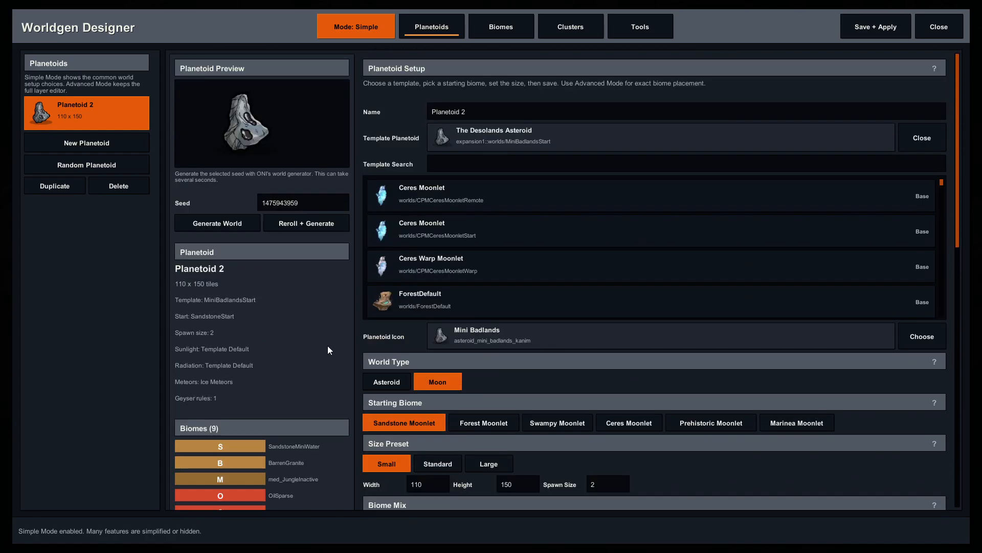
{"action": "left_click", "coordinate": [921, 137]}
{"action": "left_click", "coordinate": [920, 174]}
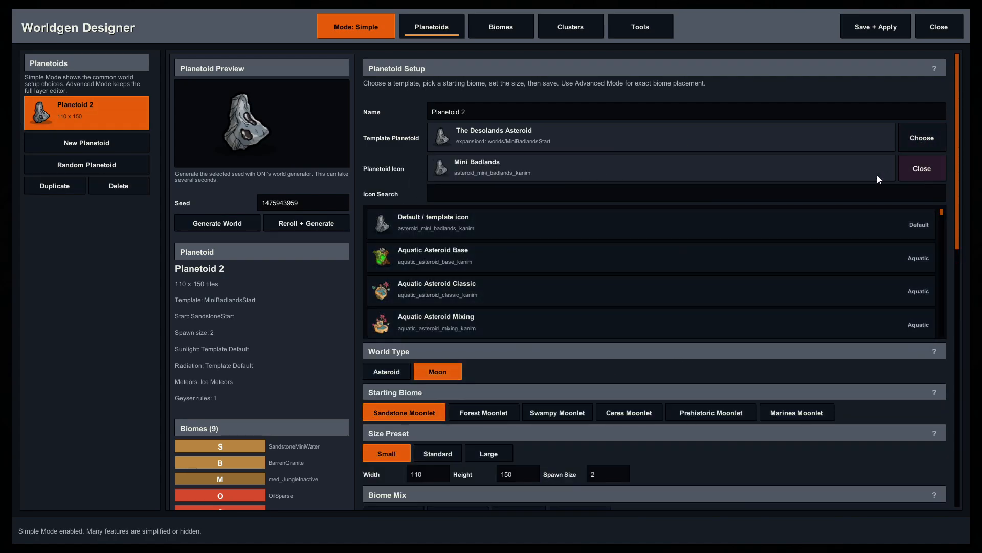
{"action": "left_click", "coordinate": [912, 169]}
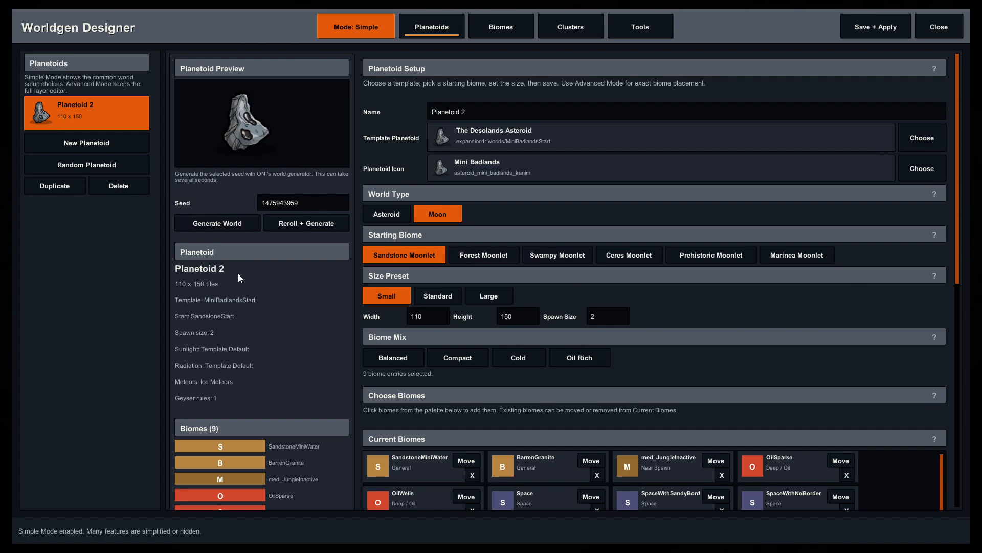
Generate Planetoid 2's preview with its current start, and again with a saved Ceres Moonlet starting biome at spawn size 2
{"action": "left_click", "coordinate": [210, 225]}
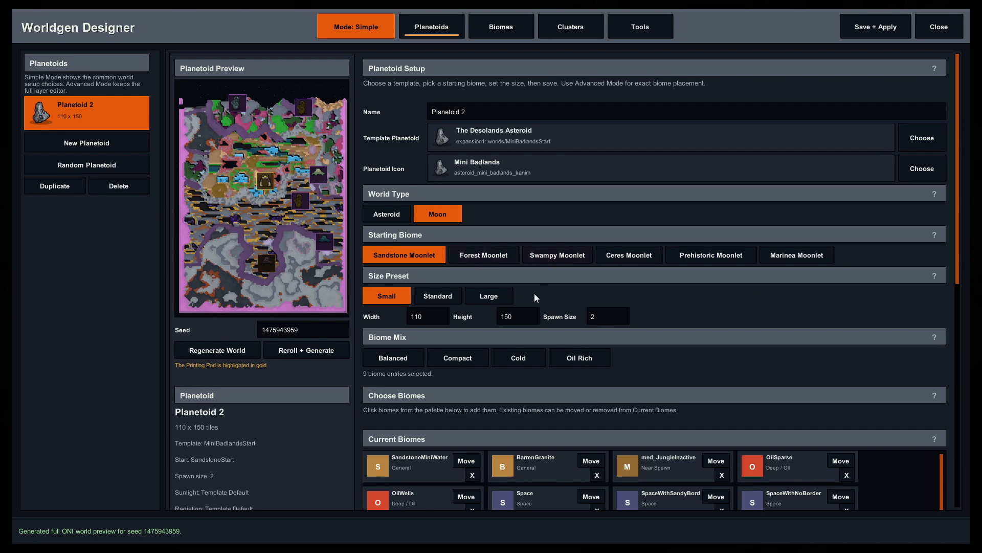
{"action": "left_click", "coordinate": [624, 254]}
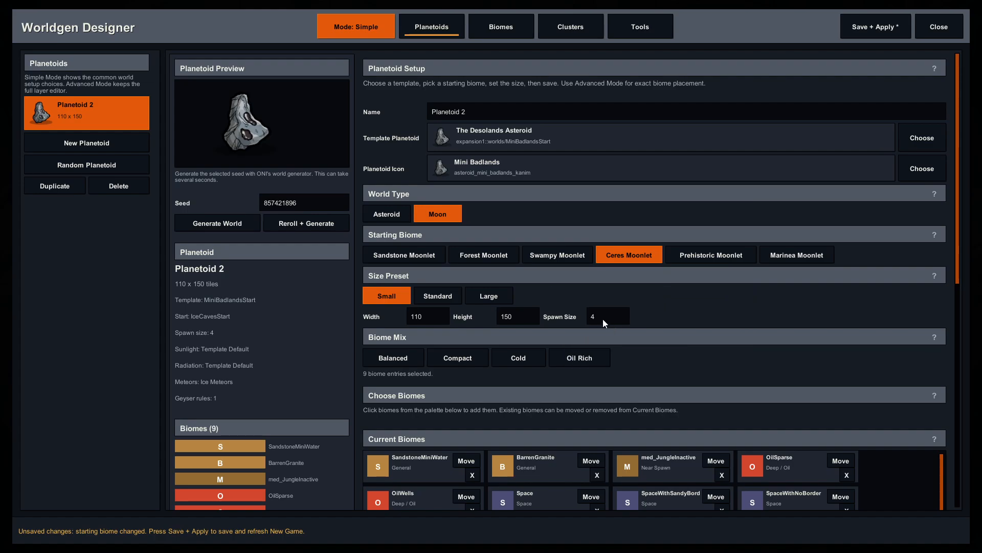
{"action": "type", "text": "2"}
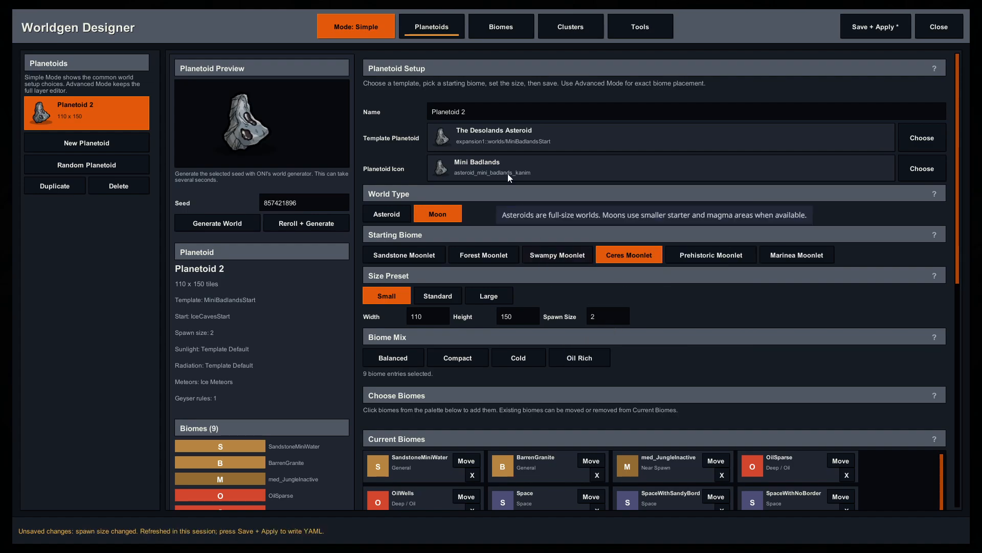
{"action": "left_click", "coordinate": [863, 24]}
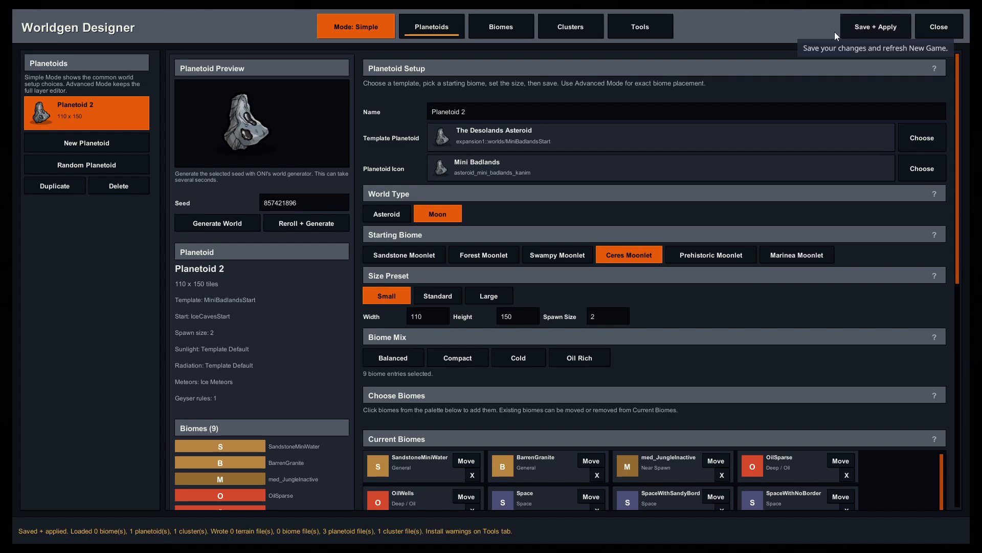
{"action": "left_click", "coordinate": [218, 225]}
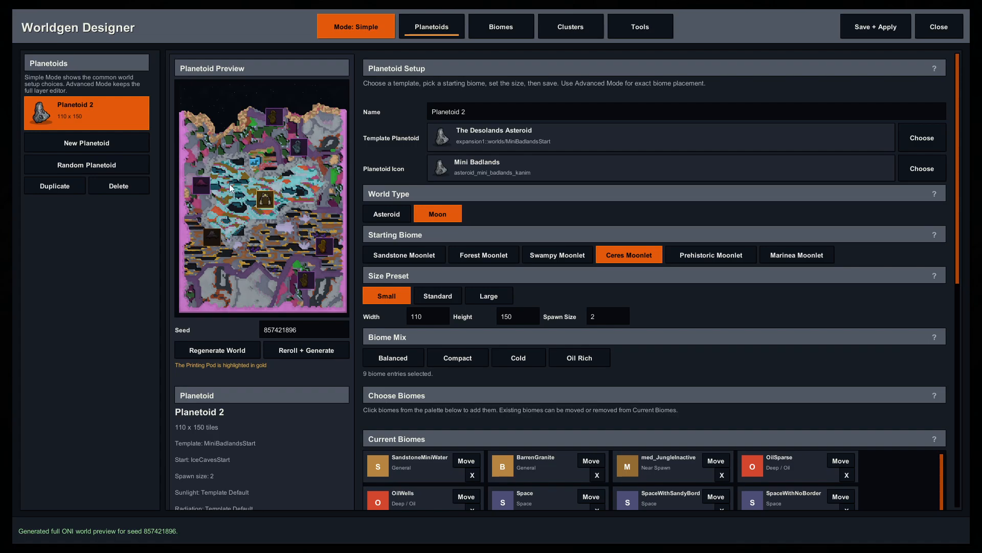
Set the starting biome back to Sandstone Moonlet, save and apply it, and generate the world preview
{"action": "left_click", "coordinate": [418, 258]}
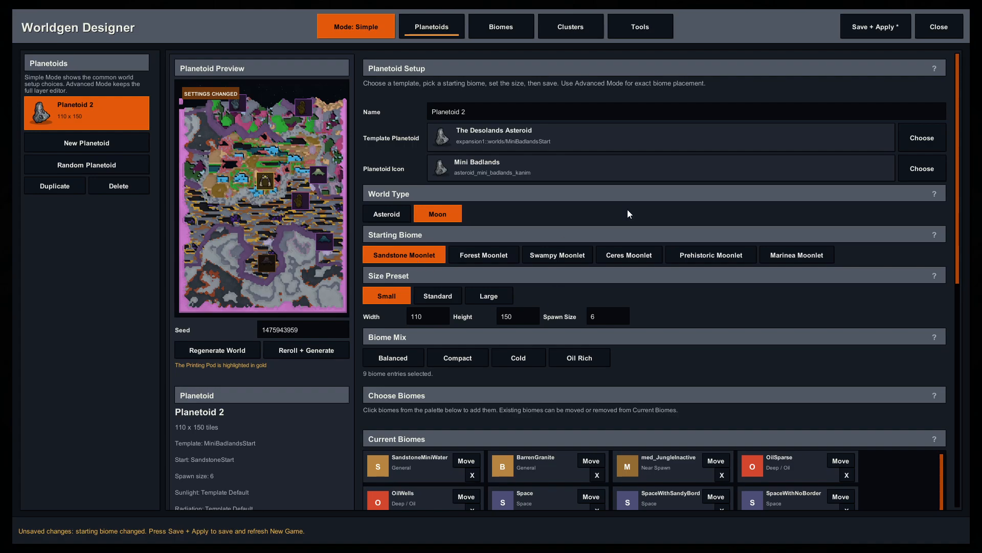
{"action": "left_click", "coordinate": [862, 35]}
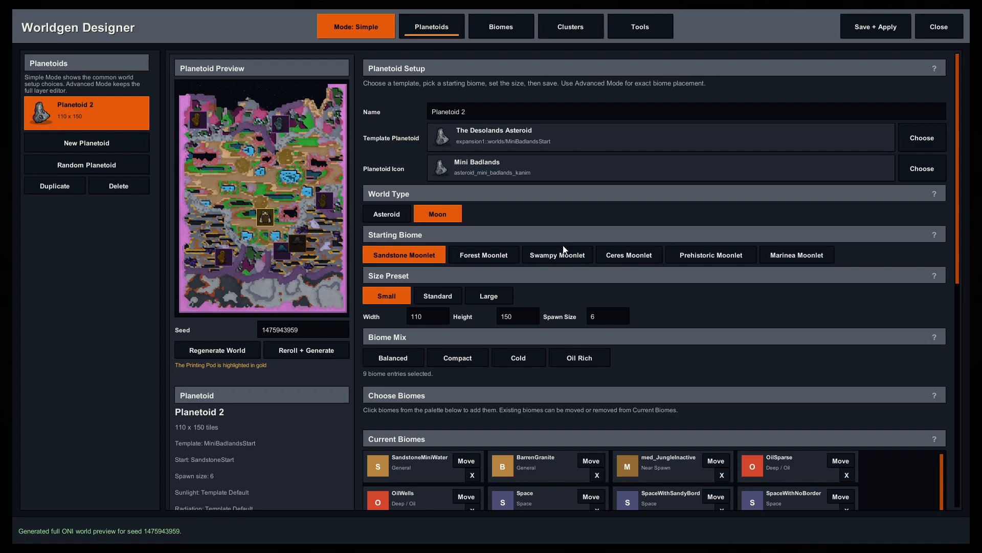
Set the planetoid's spawn size to 1, save and apply it, and generate the world preview
{"action": "scroll", "coordinate": [735, 320], "scroll_direction": "down", "scroll_amount": 1}
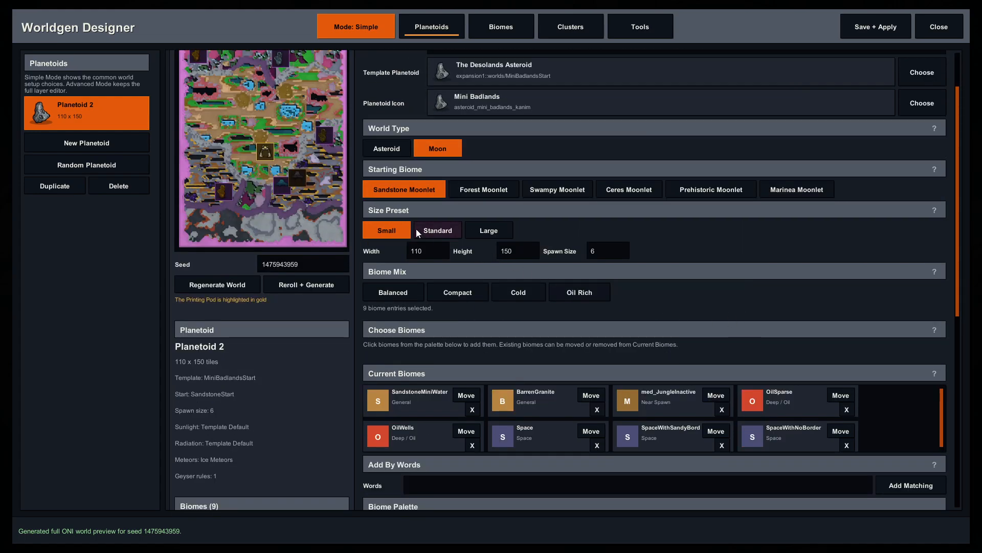
{"action": "scroll", "coordinate": [563, 236], "scroll_direction": "up", "scroll_amount": 1}
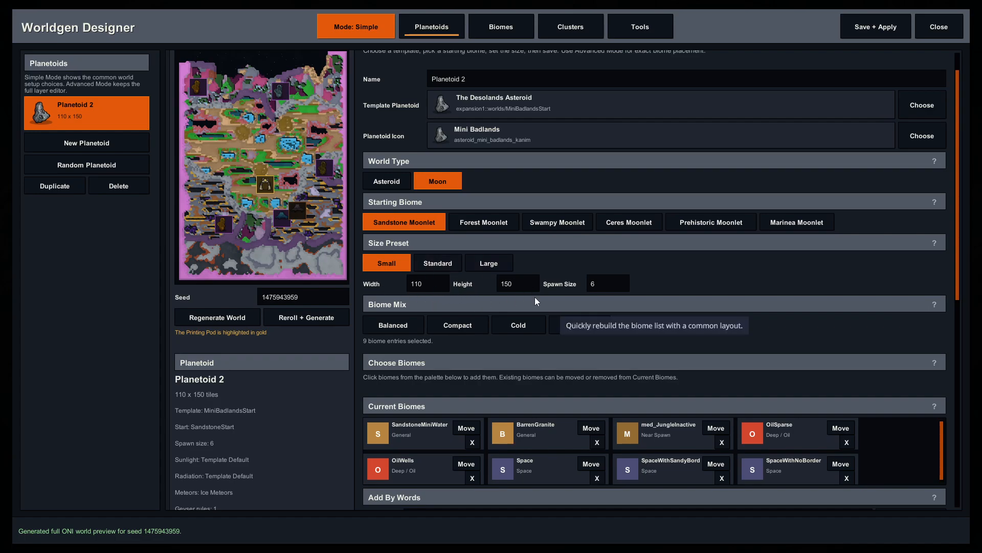
{"action": "left_click", "coordinate": [428, 284]}
{"action": "left_click", "coordinate": [438, 286]}
{"action": "left_click_drag", "start_coordinate": [413, 287], "coordinate": [438, 287]}
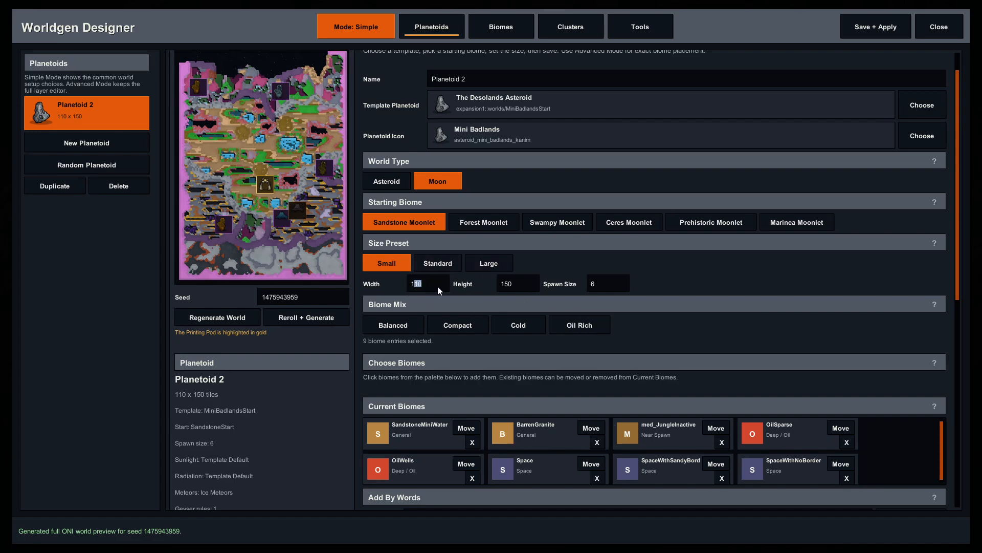
{"action": "left_click", "coordinate": [443, 288]}
{"action": "left_click", "coordinate": [483, 286]}
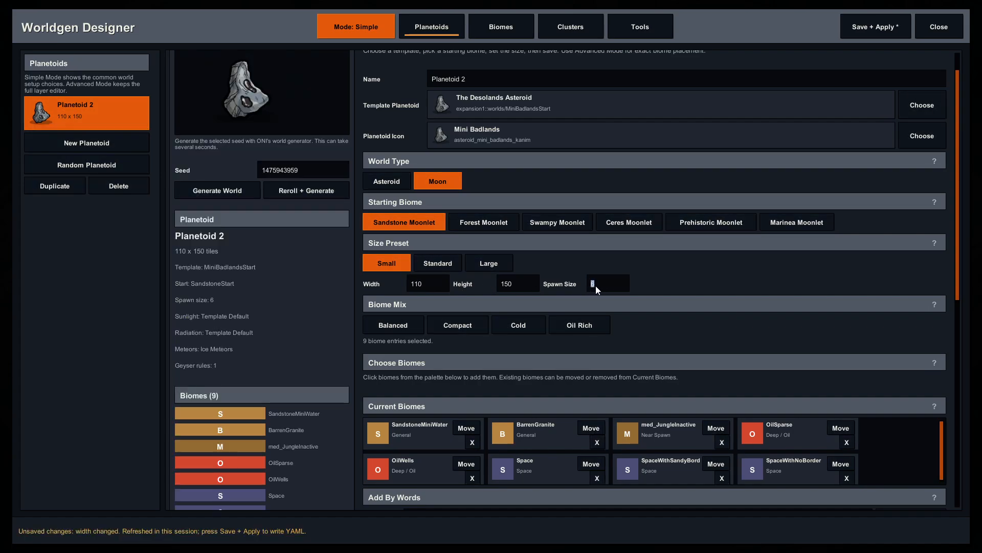
{"action": "left_click", "coordinate": [609, 285]}
{"action": "key", "text": "BackSpace"}
{"action": "type", "text": "1"}
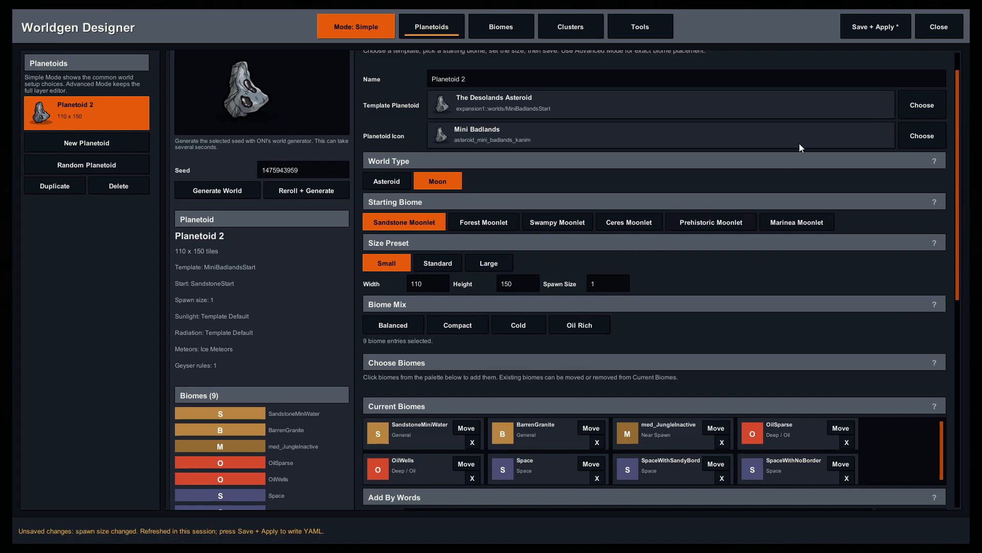
{"action": "left_click", "coordinate": [876, 23]}
{"action": "left_click", "coordinate": [230, 194]}
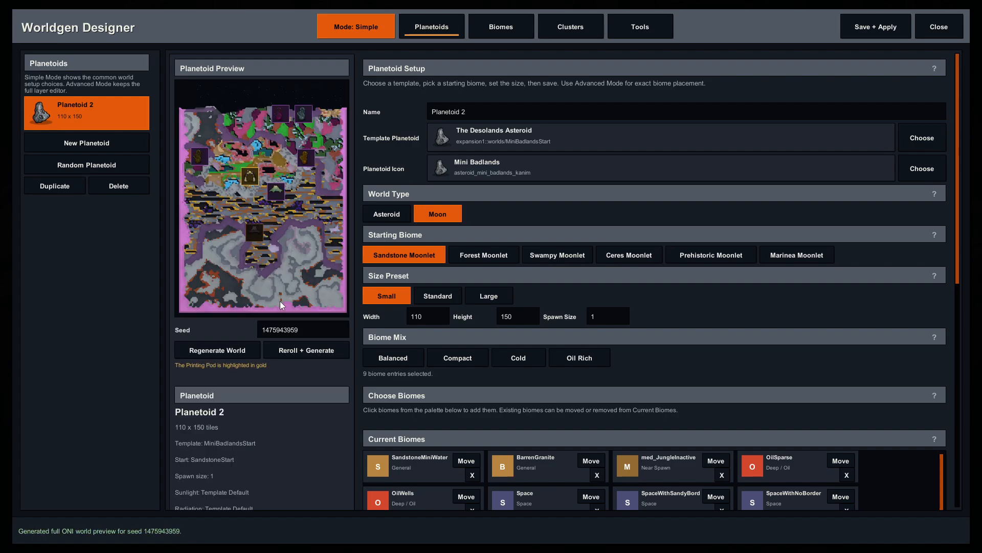
Set the planetoid's spawn size to 10, save and apply it, and generate the world preview
{"action": "left_click", "coordinate": [599, 317]}
{"action": "type", "text": "10"}
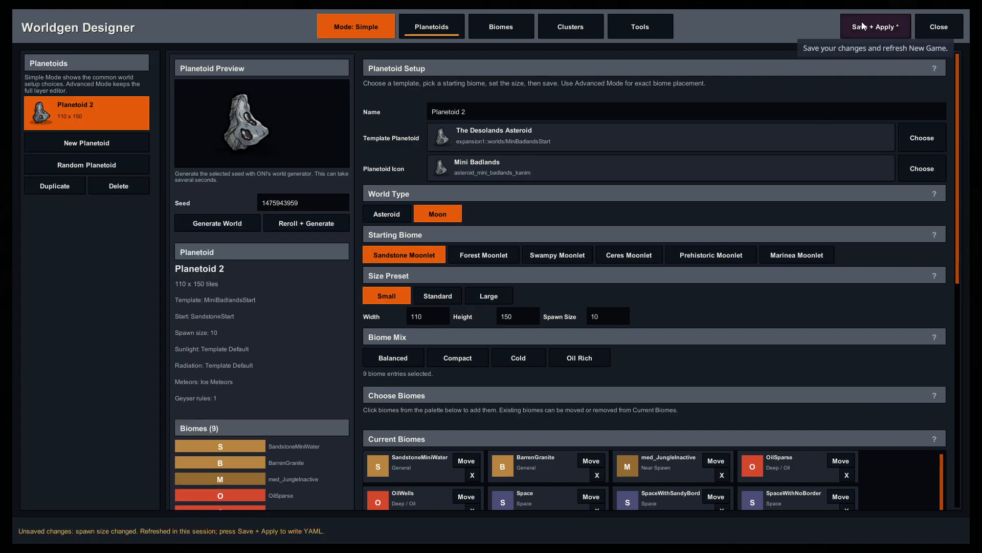
{"action": "left_click", "coordinate": [876, 26]}
{"action": "left_click", "coordinate": [214, 224]}
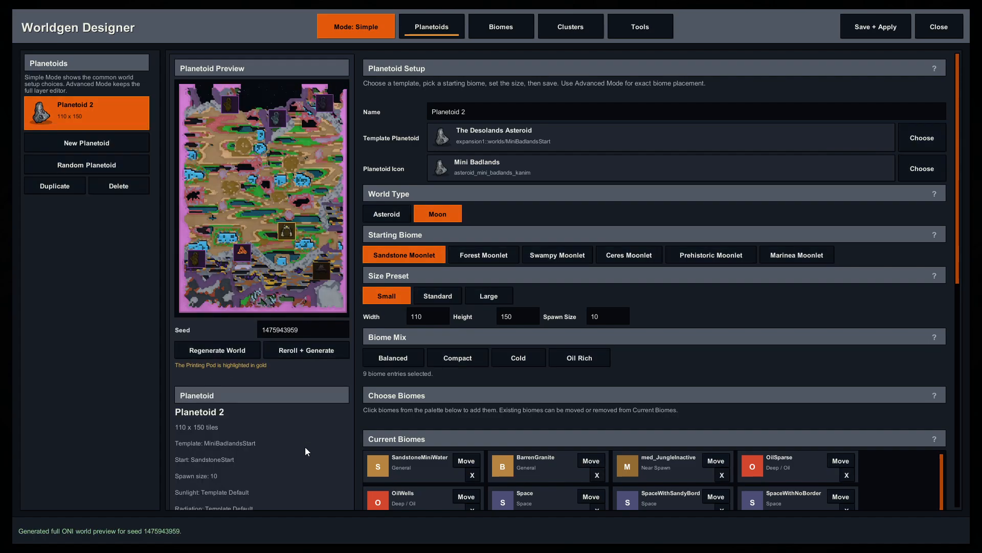
Set the planetoid's spawn size to 4, save and apply it, and generate the world preview
{"action": "left_click", "coordinate": [597, 316]}
{"action": "type", "text": "4"}
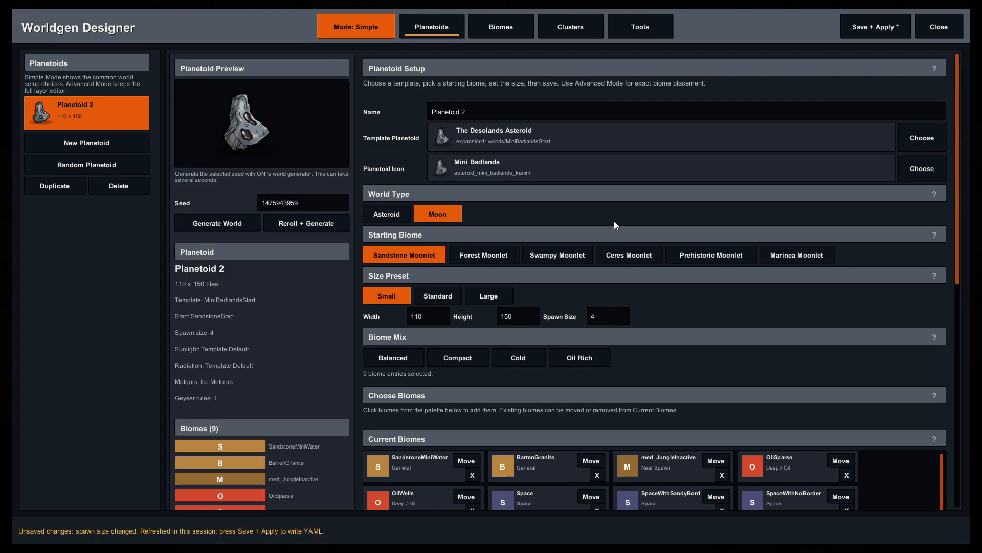
{"action": "left_click", "coordinate": [875, 27]}
{"action": "left_click", "coordinate": [220, 224]}
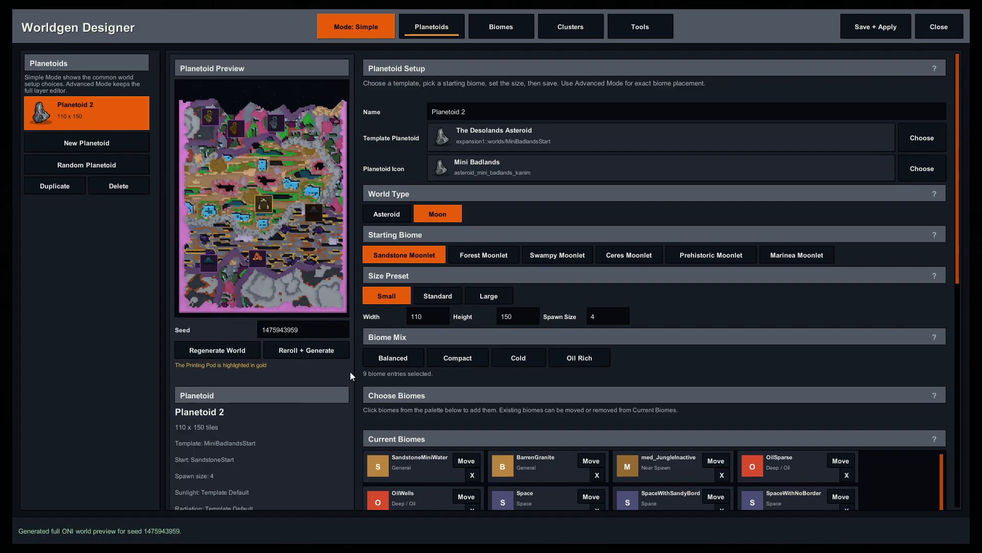
Examine the planetoid's biome mix presets, current biomes, word matching and biome palette
{"action": "scroll", "coordinate": [696, 380], "scroll_direction": "down", "scroll_amount": 2}
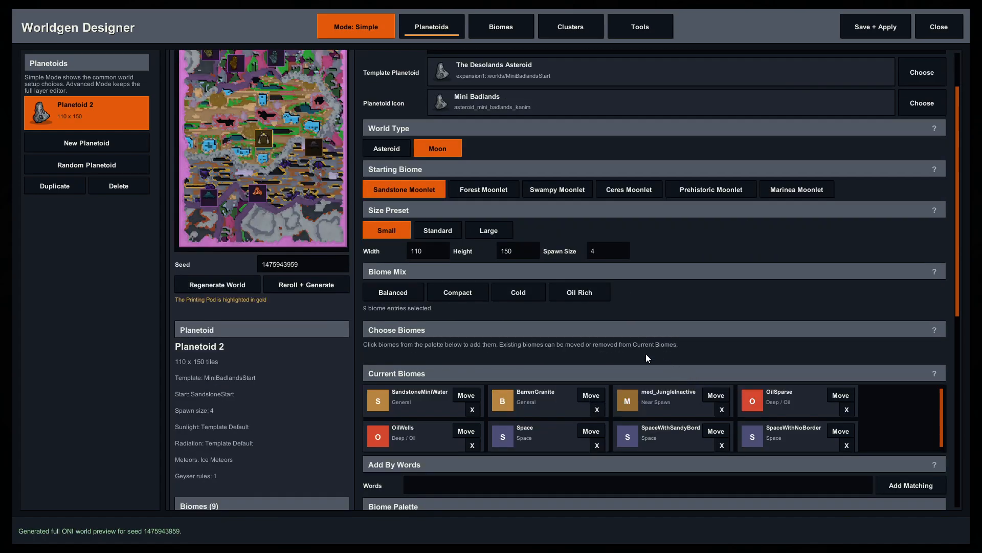
{"action": "scroll", "coordinate": [604, 299], "scroll_direction": "down", "scroll_amount": 6}
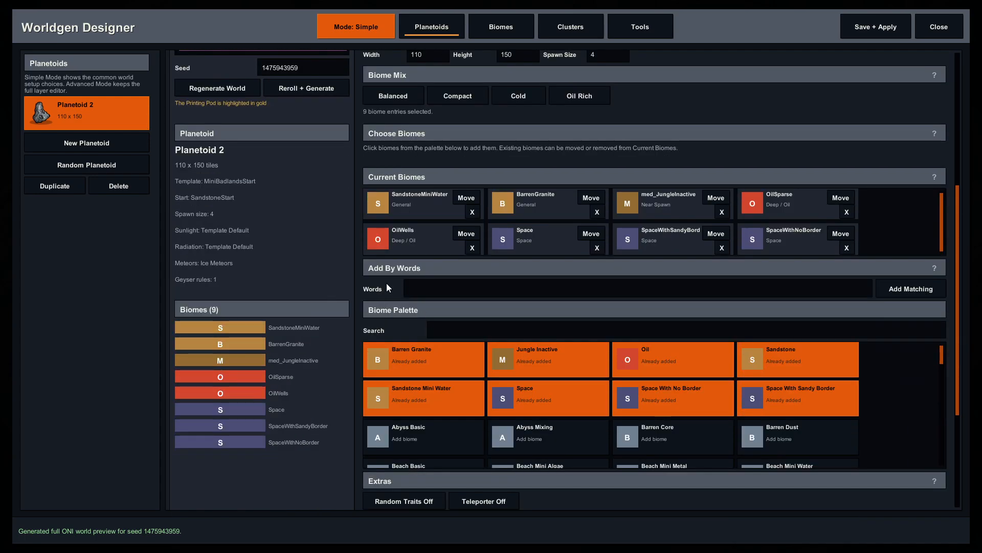
{"action": "scroll", "coordinate": [276, 320], "scroll_direction": "up", "scroll_amount": 5}
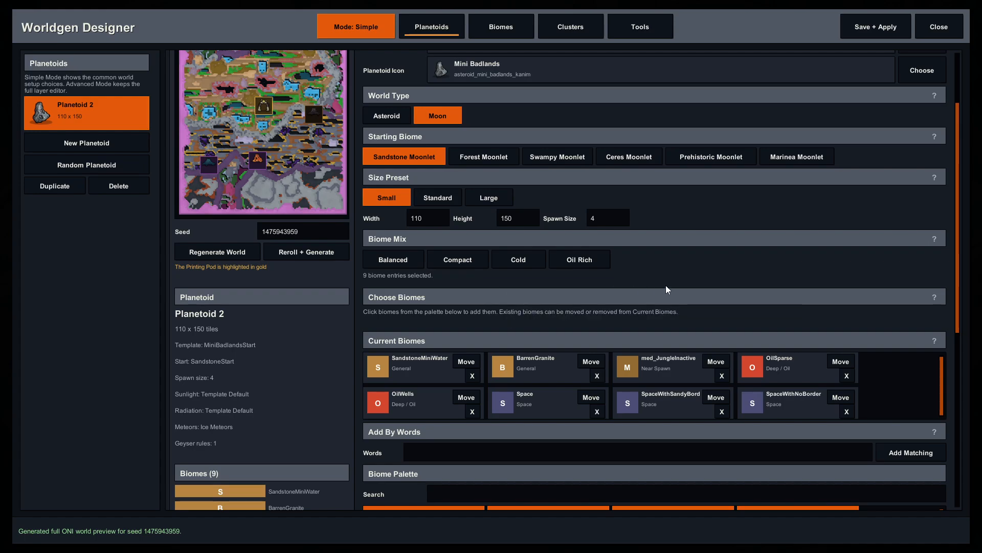
{"action": "scroll", "coordinate": [696, 279], "scroll_direction": "down", "scroll_amount": 1}
{"action": "scroll", "coordinate": [696, 279], "scroll_direction": "down", "scroll_amount": 3}
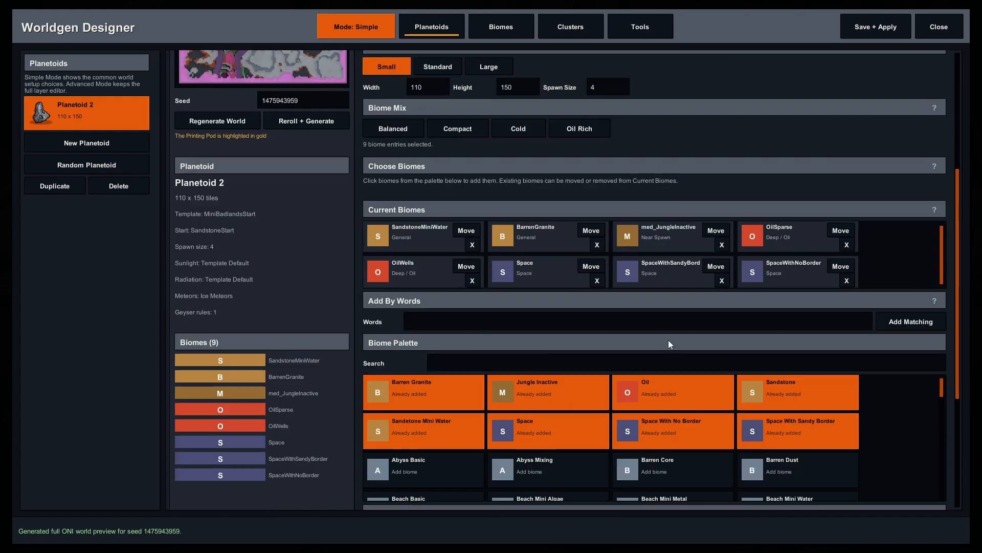
{"action": "scroll", "coordinate": [343, 316], "scroll_direction": "up", "scroll_amount": 7}
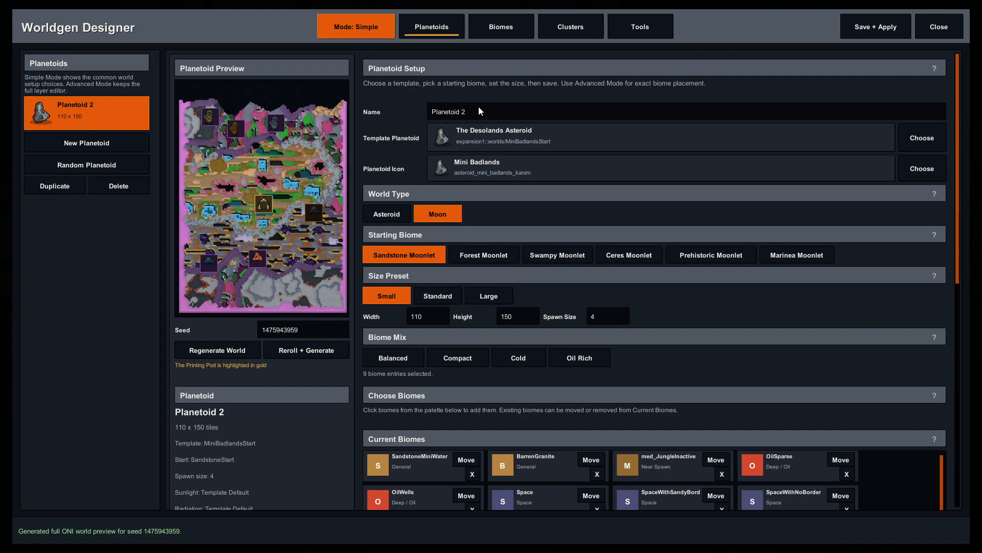
{"action": "scroll", "coordinate": [309, 381], "scroll_direction": "down", "scroll_amount": 4}
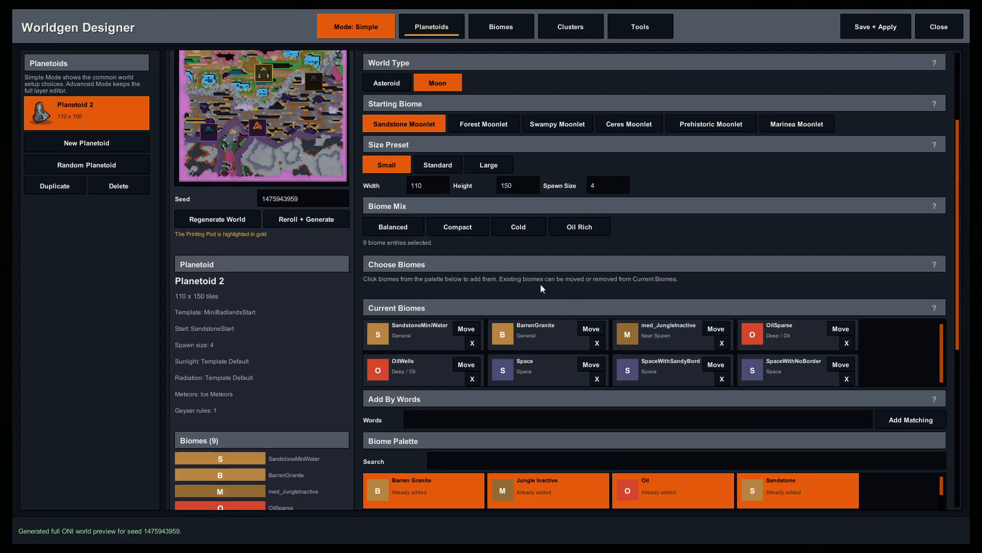
Examine the placement options available for moving the SandstoneMiniWater biome, leaving its placement as is
{"action": "scroll", "coordinate": [404, 285], "scroll_direction": "down", "scroll_amount": 3}
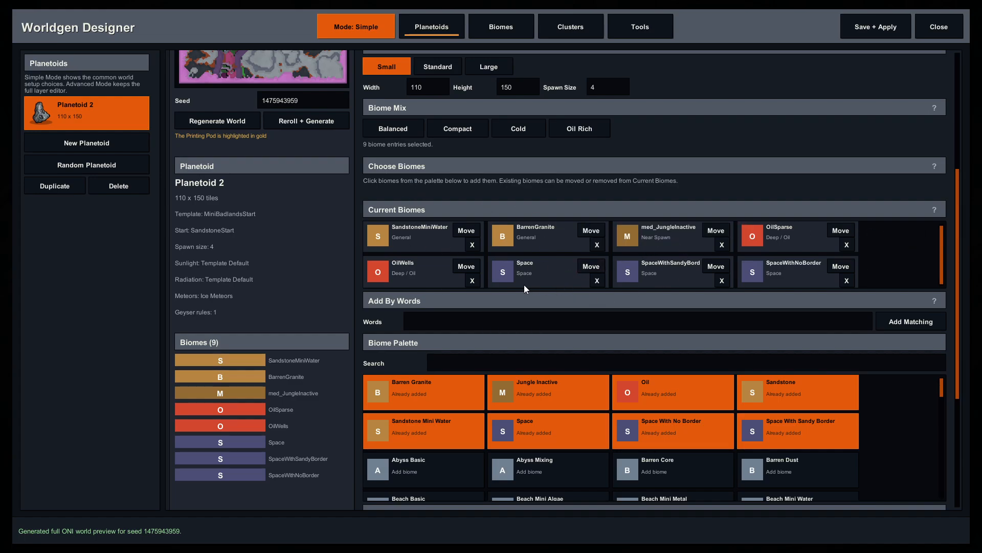
{"action": "left_click", "coordinate": [461, 234]}
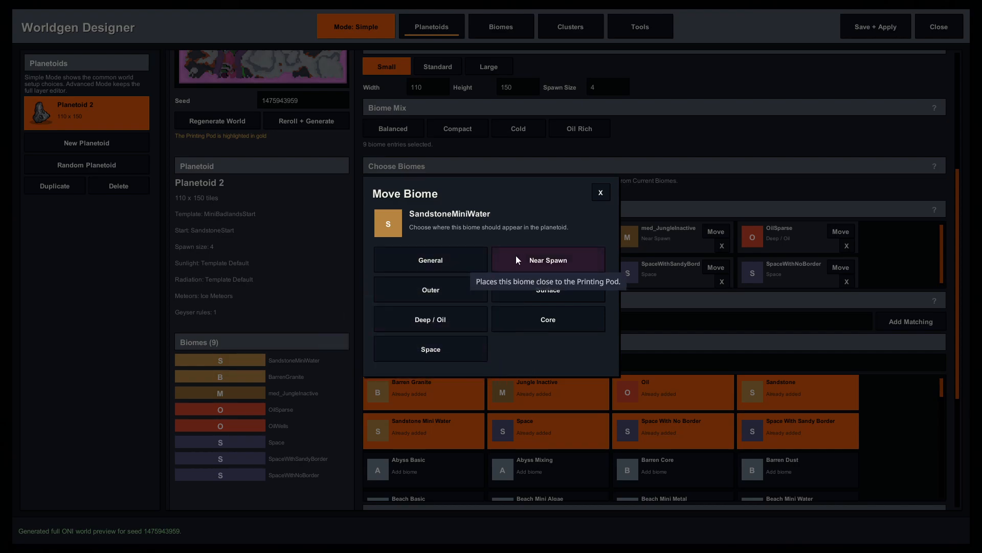
{"action": "left_click", "coordinate": [600, 195]}
{"action": "scroll", "coordinate": [708, 324], "scroll_direction": "up", "scroll_amount": 1}
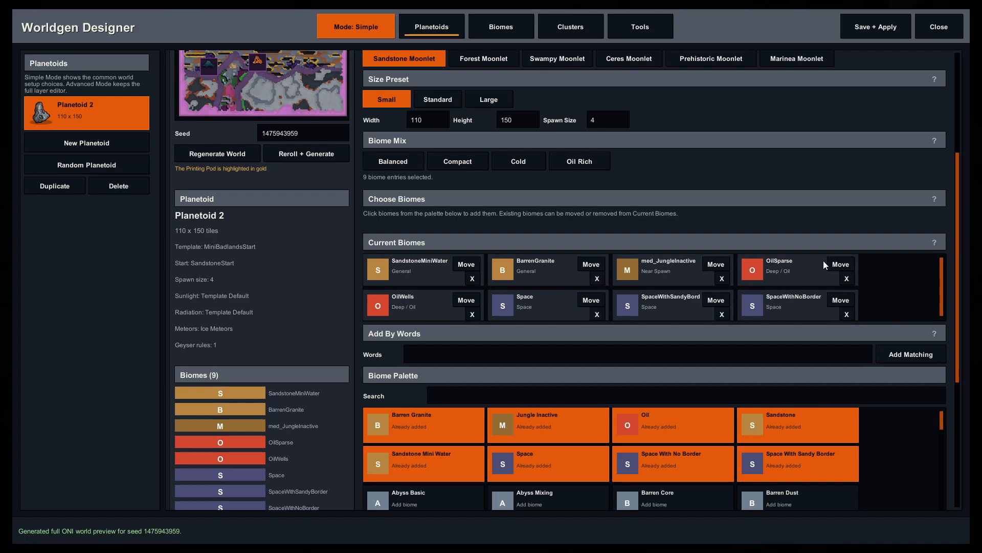
Move the OilSparse biome to Surface, save and apply the change, and regenerate the world preview
{"action": "left_click", "coordinate": [838, 265]}
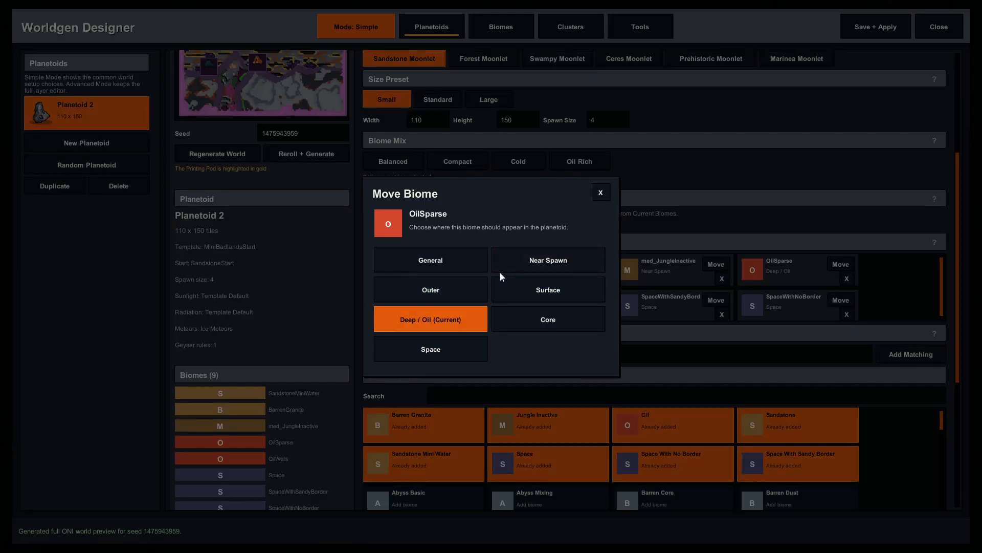
{"action": "left_click", "coordinate": [567, 296]}
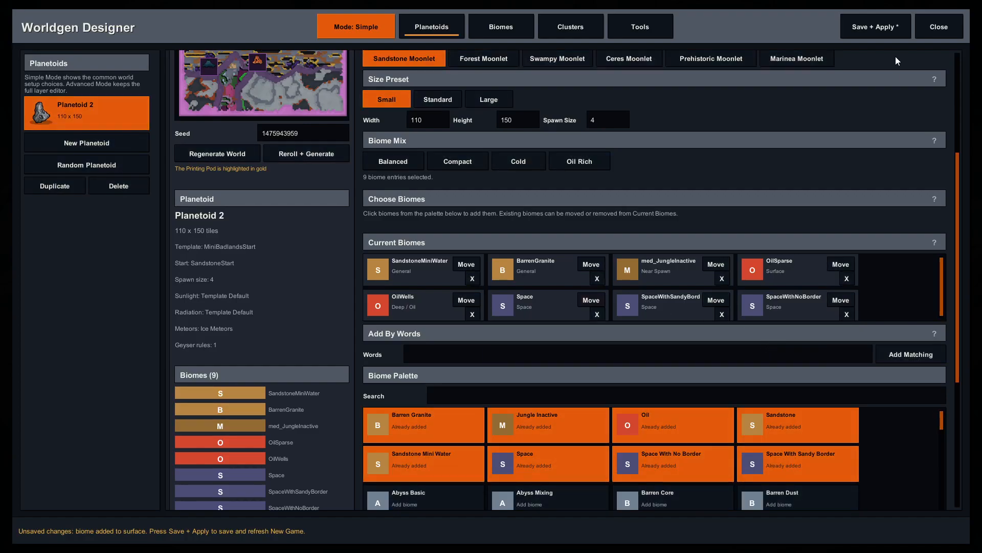
{"action": "left_click", "coordinate": [875, 27]}
{"action": "left_click", "coordinate": [243, 350]}
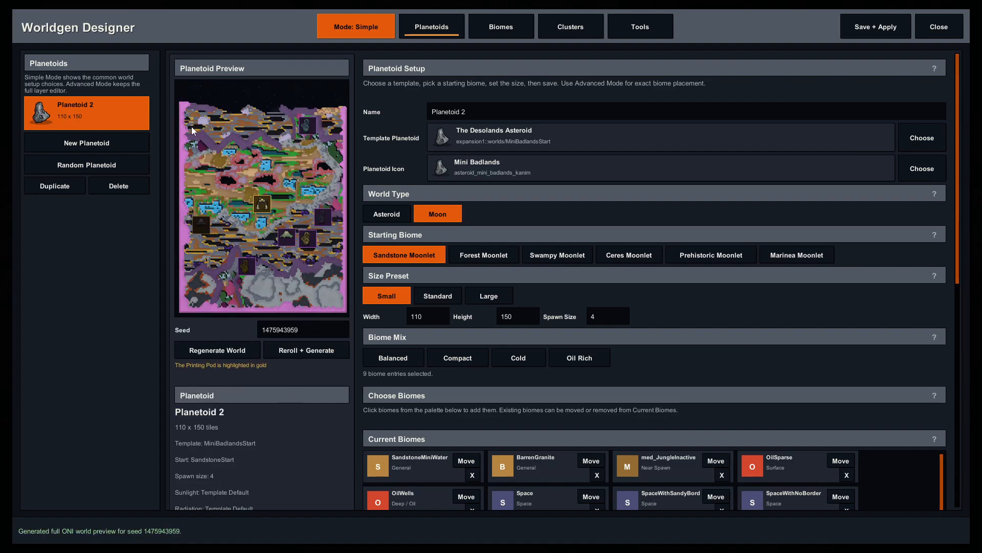
Move the OilSparse biome back to Deep / Oil, save and apply, and regenerate the world preview
{"action": "scroll", "coordinate": [270, 412], "scroll_direction": "down", "scroll_amount": 7}
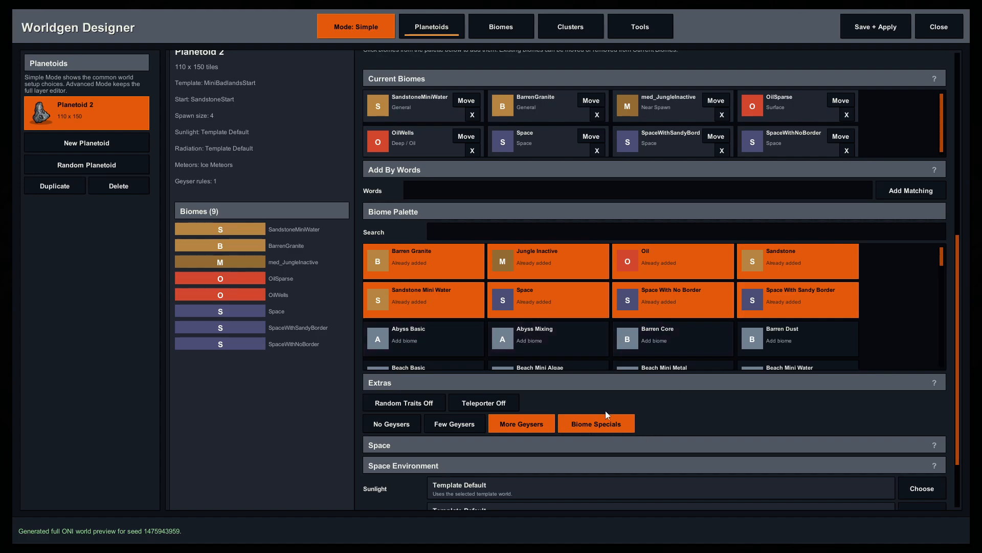
{"action": "scroll", "coordinate": [757, 200], "scroll_direction": "up", "scroll_amount": 1}
{"action": "left_click", "coordinate": [841, 167]}
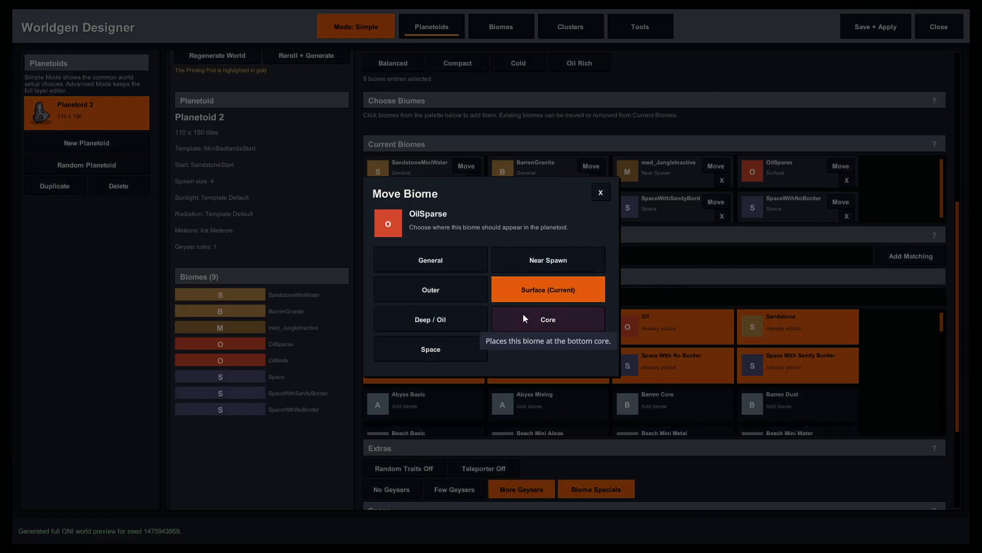
{"action": "left_click", "coordinate": [457, 321]}
{"action": "left_click", "coordinate": [876, 27]}
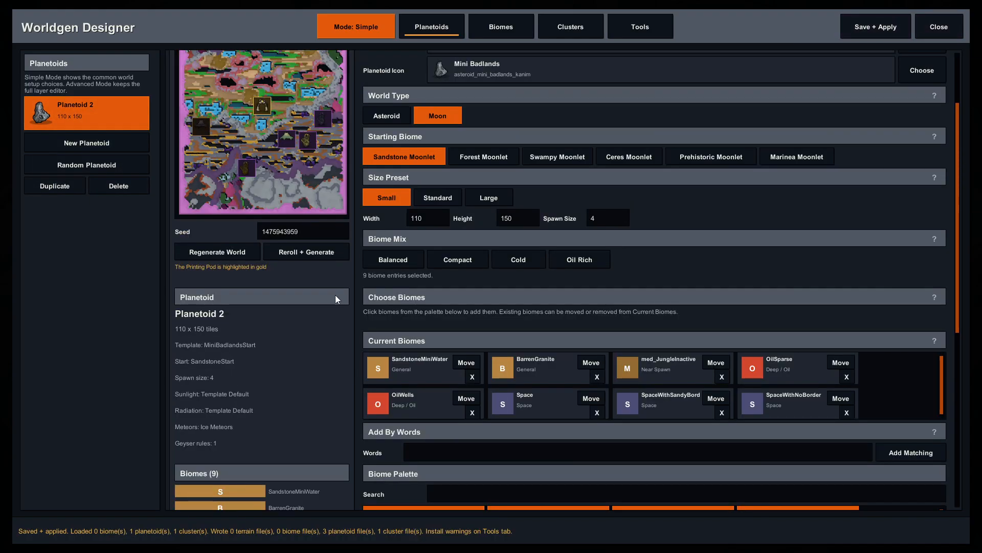
{"action": "left_click", "coordinate": [236, 284]}
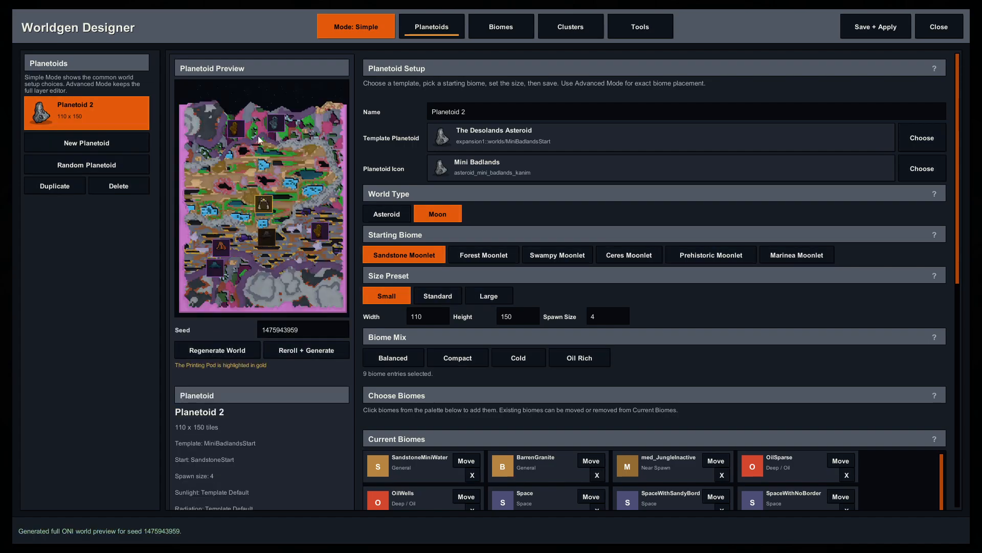
Search the biome palette for "forest" and add the Forest biome to the planetoid
{"action": "scroll", "coordinate": [256, 377], "scroll_direction": "down", "scroll_amount": 10}
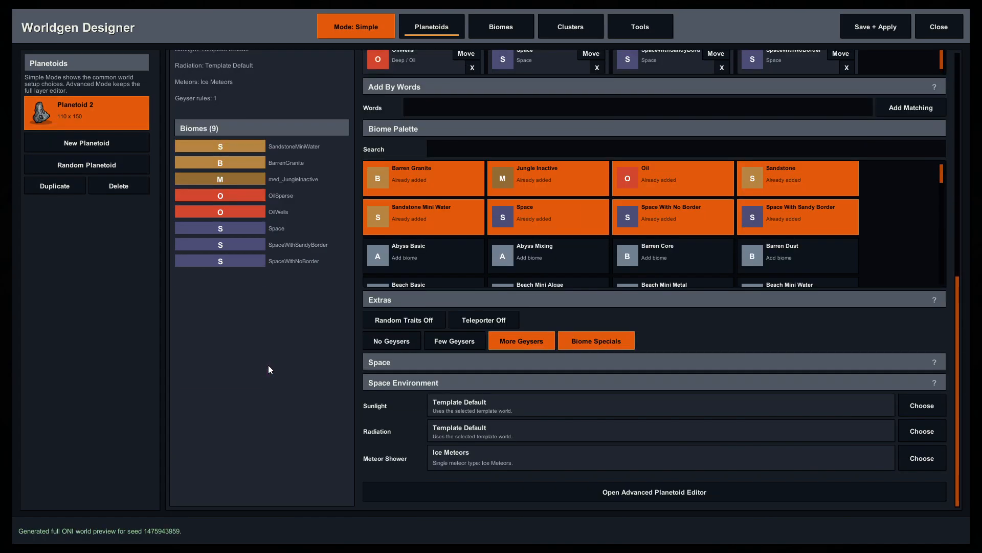
{"action": "scroll", "coordinate": [268, 364], "scroll_direction": "up", "scroll_amount": 5}
{"action": "scroll", "coordinate": [287, 364], "scroll_direction": "down", "scroll_amount": 4}
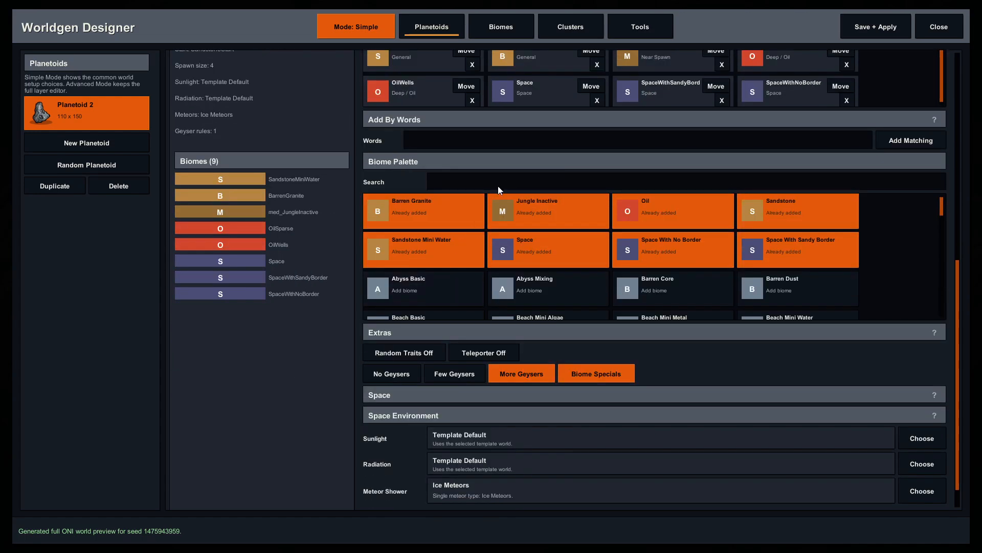
{"action": "scroll", "coordinate": [290, 253], "scroll_direction": "up", "scroll_amount": 2}
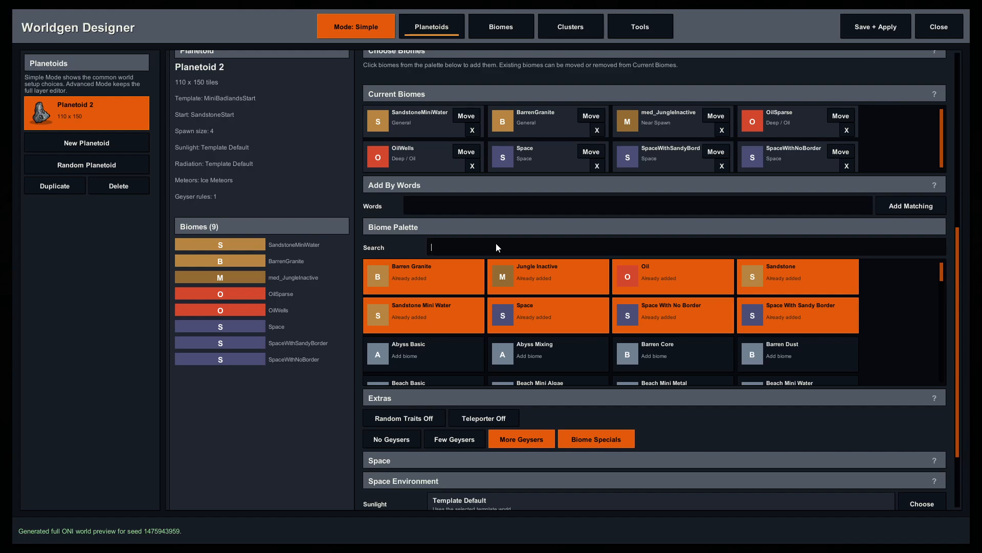
{"action": "type", "text": "forest"}
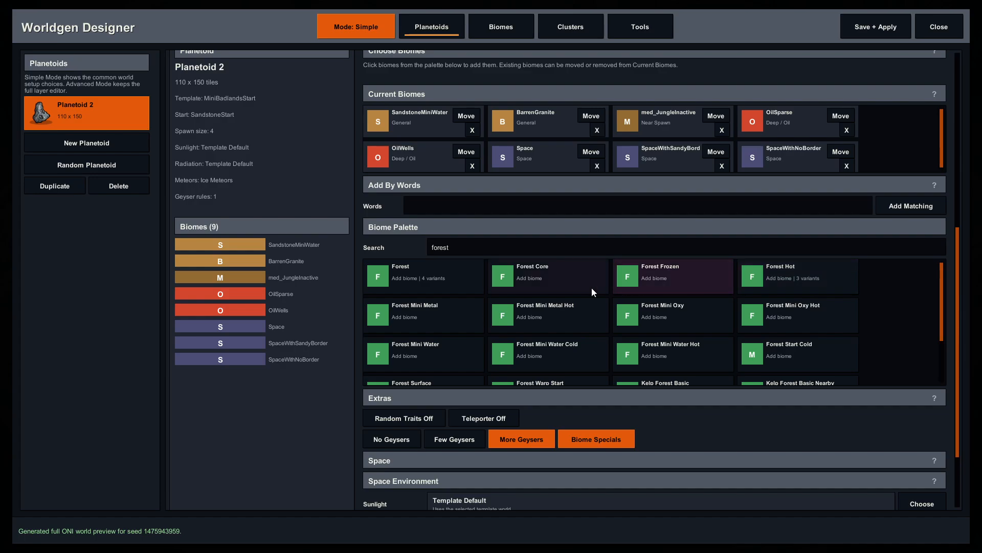
{"action": "left_click", "coordinate": [445, 286]}
Move the newly added Forest biome to the Near Spawn placement
{"action": "scroll", "coordinate": [378, 374], "scroll_direction": "up", "scroll_amount": 4}
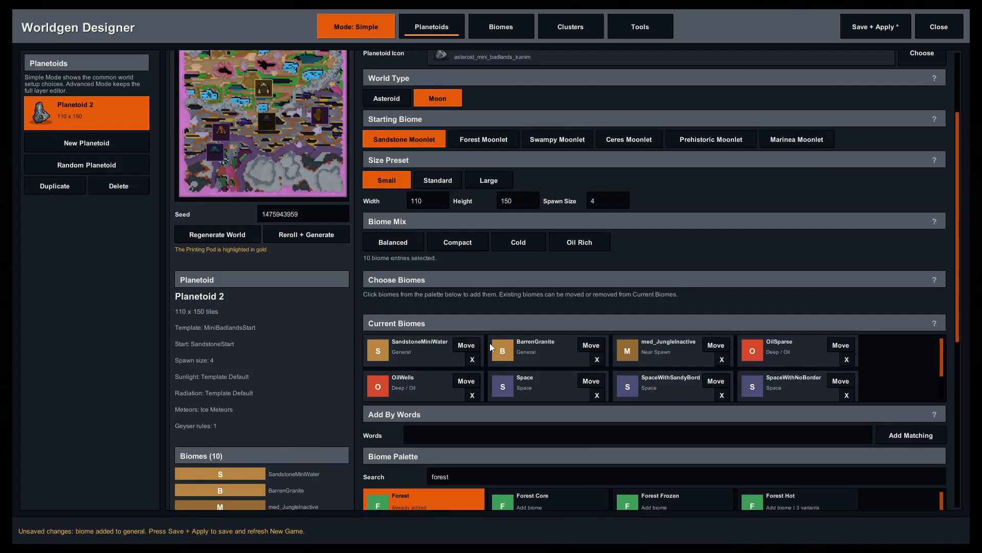
{"action": "scroll", "coordinate": [444, 399], "scroll_direction": "down", "scroll_amount": 2}
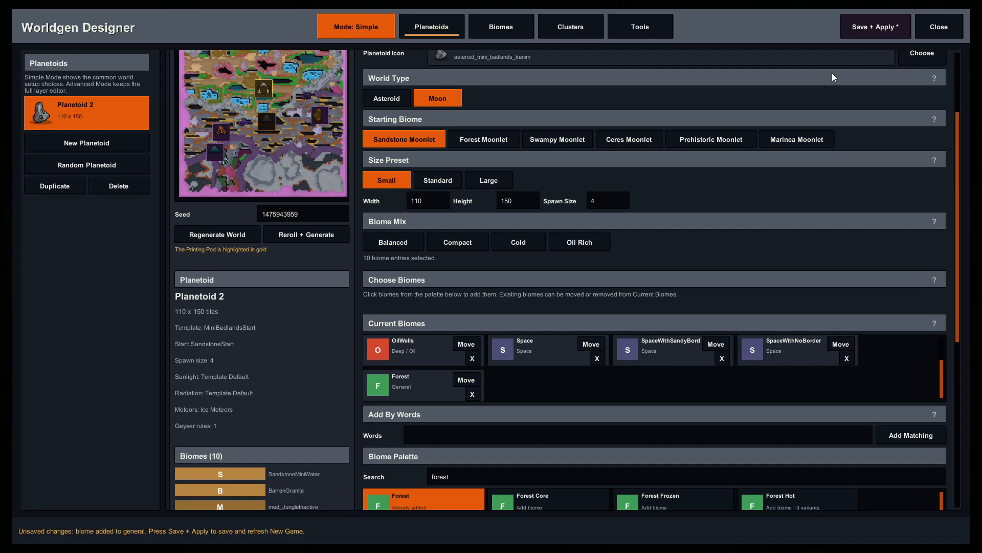
{"action": "left_click", "coordinate": [466, 380]}
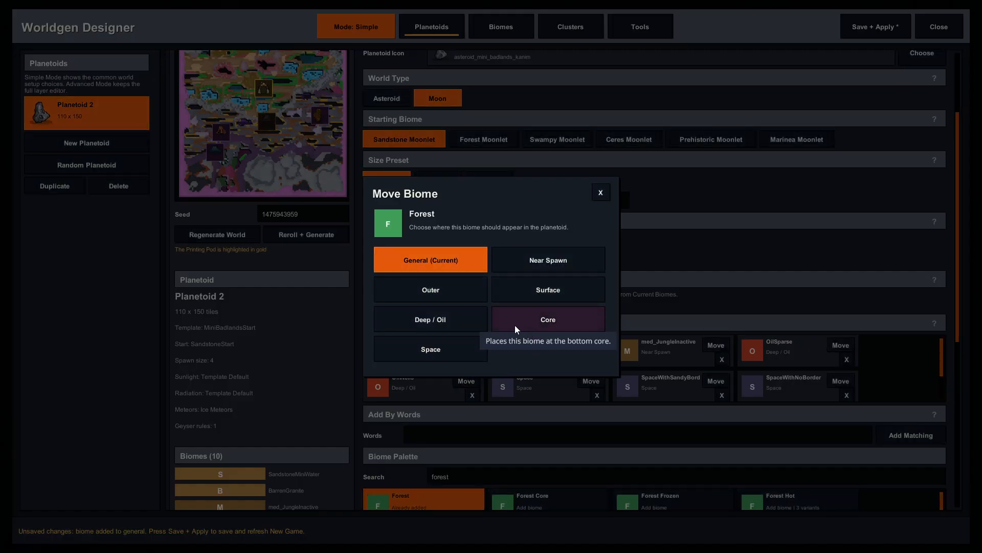
{"action": "left_click", "coordinate": [535, 263]}
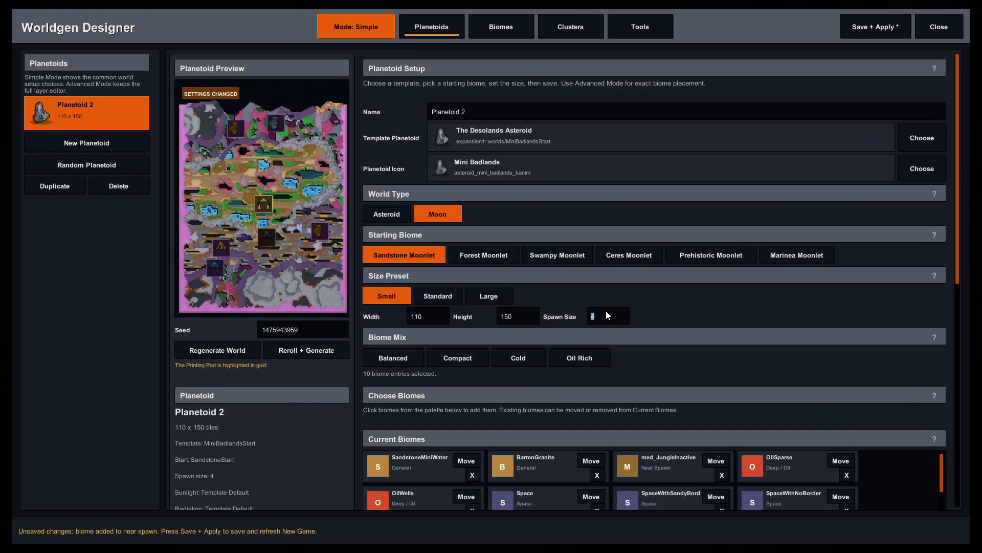
Set the planetoid's spawn size to 2, save and apply it, and generate the world preview
{"action": "type", "text": "2"}
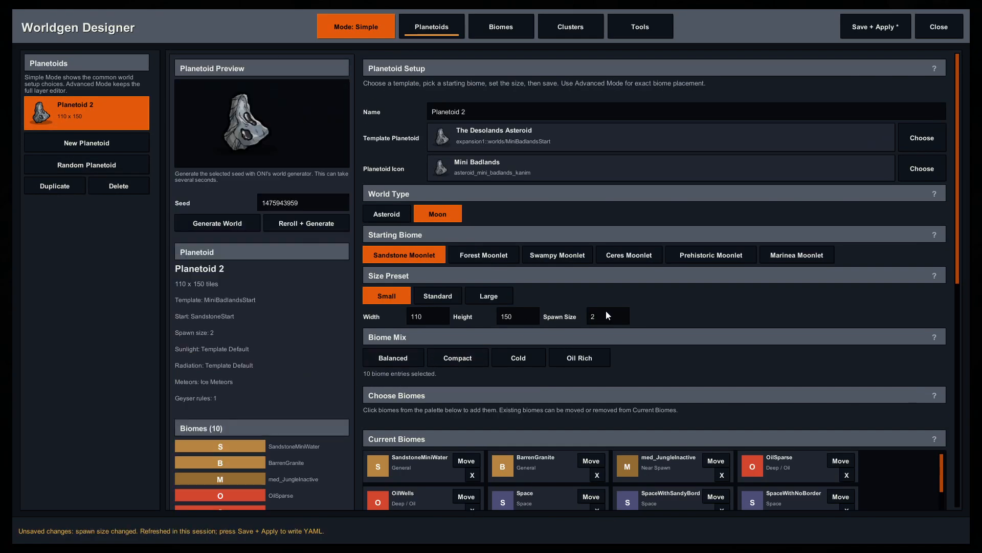
{"action": "left_click", "coordinate": [869, 28]}
{"action": "left_click", "coordinate": [225, 224]}
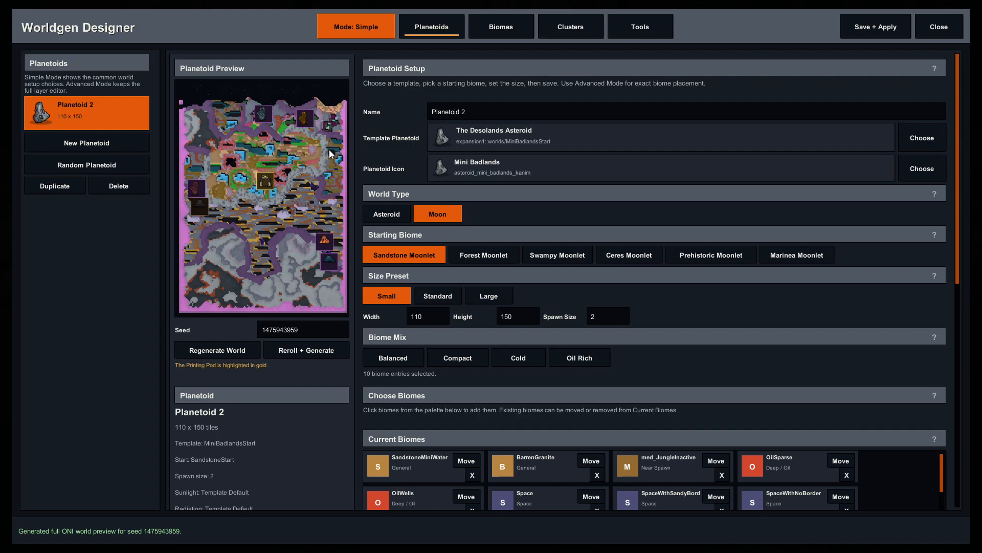
Remove the Forest biome from the current biomes, save and apply, and regenerate the world preview
{"action": "scroll", "coordinate": [278, 381], "scroll_direction": "down", "scroll_amount": 5}
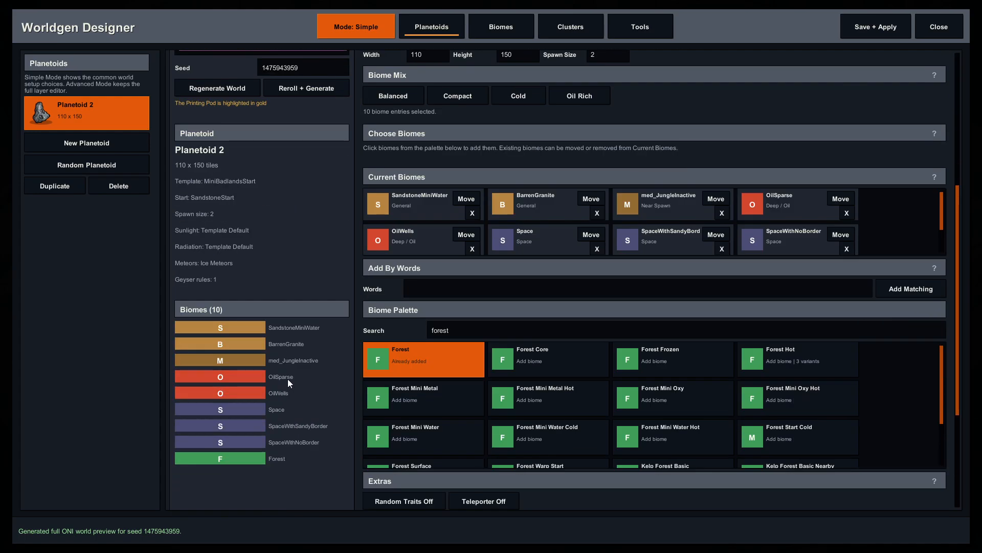
{"action": "scroll", "coordinate": [525, 171], "scroll_direction": "down", "scroll_amount": 1}
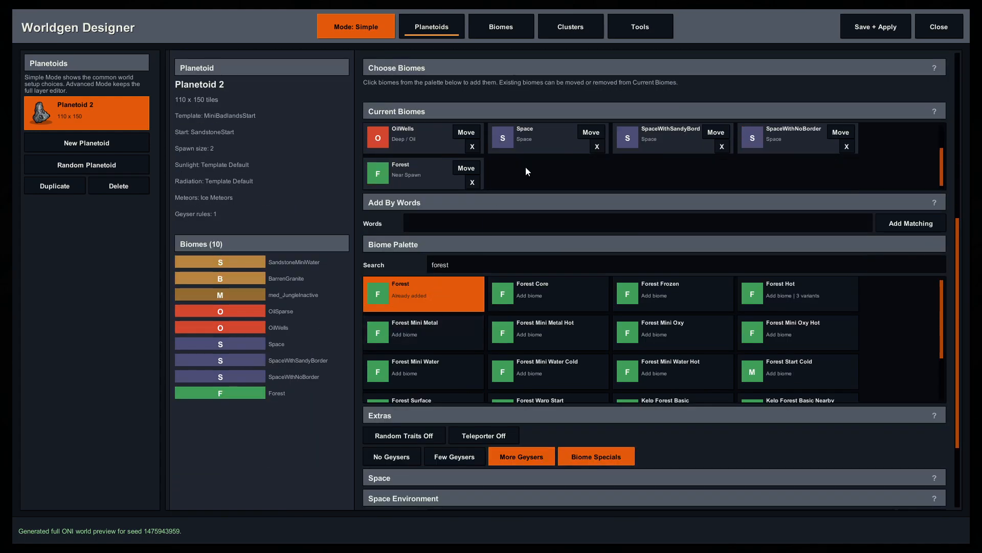
{"action": "left_click", "coordinate": [472, 182]}
{"action": "left_click", "coordinate": [875, 27]}
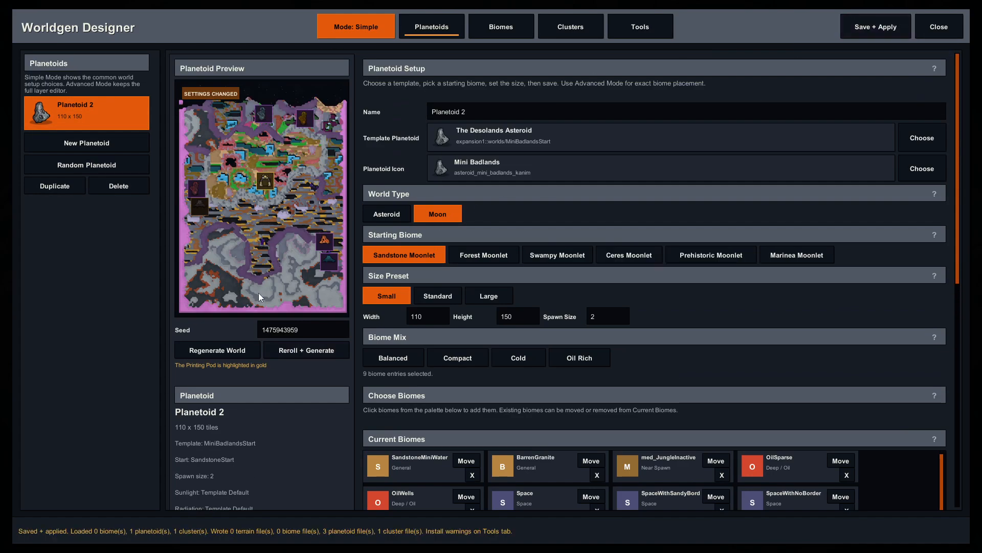
{"action": "left_click", "coordinate": [236, 353]}
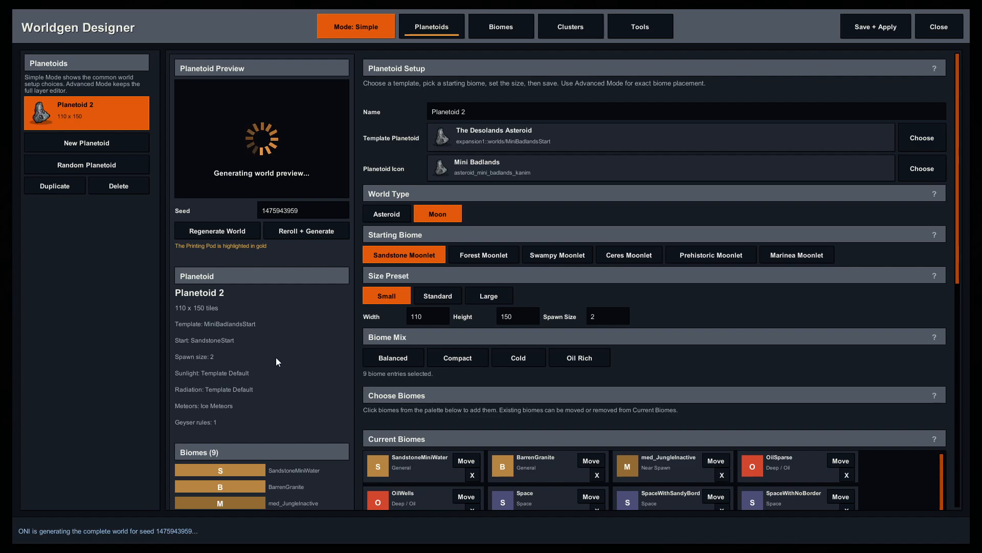
Turn random traits on and back off in the planetoid's extras
{"action": "scroll", "coordinate": [256, 379], "scroll_direction": "down", "scroll_amount": 5}
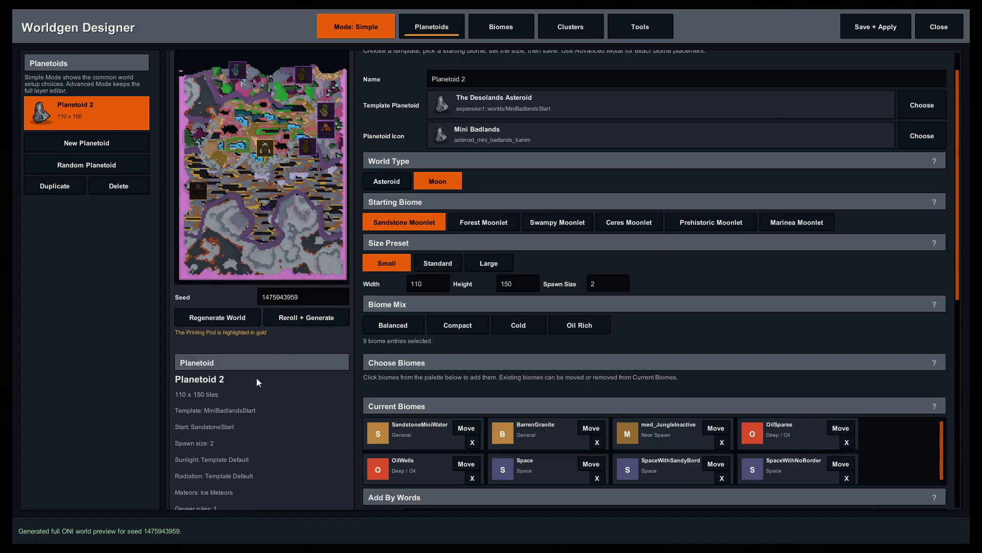
{"action": "scroll", "coordinate": [272, 376], "scroll_direction": "down", "scroll_amount": 2}
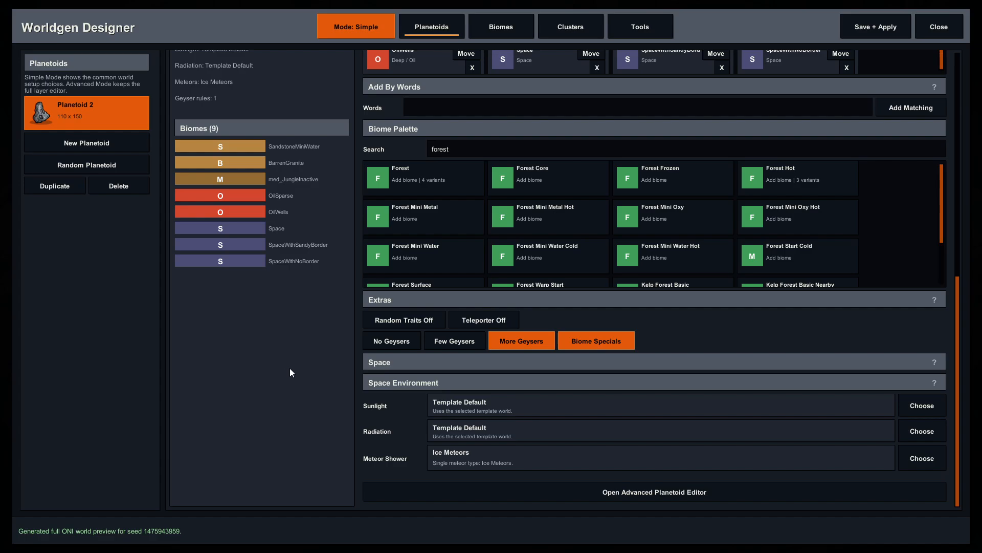
{"action": "left_click", "coordinate": [412, 320]}
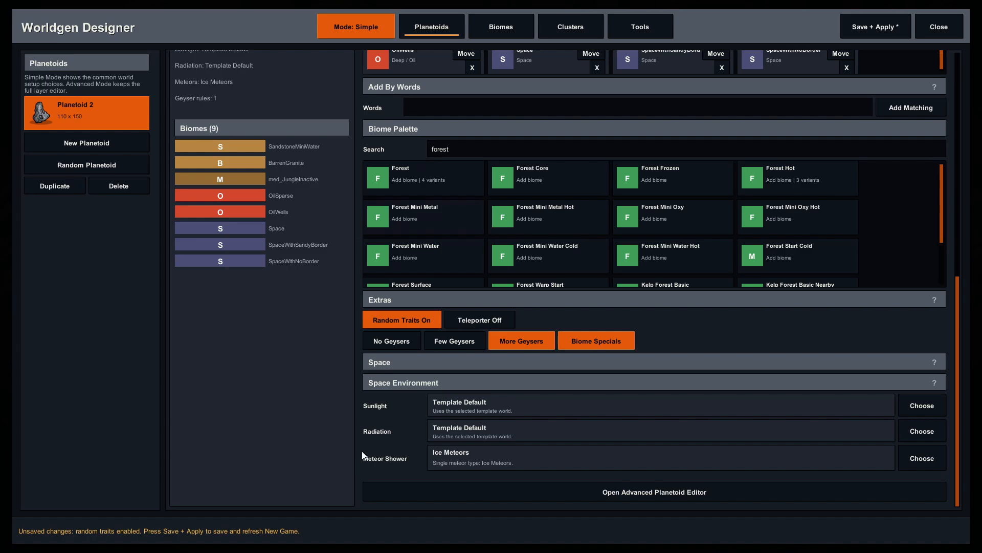
{"action": "left_click", "coordinate": [413, 321]}
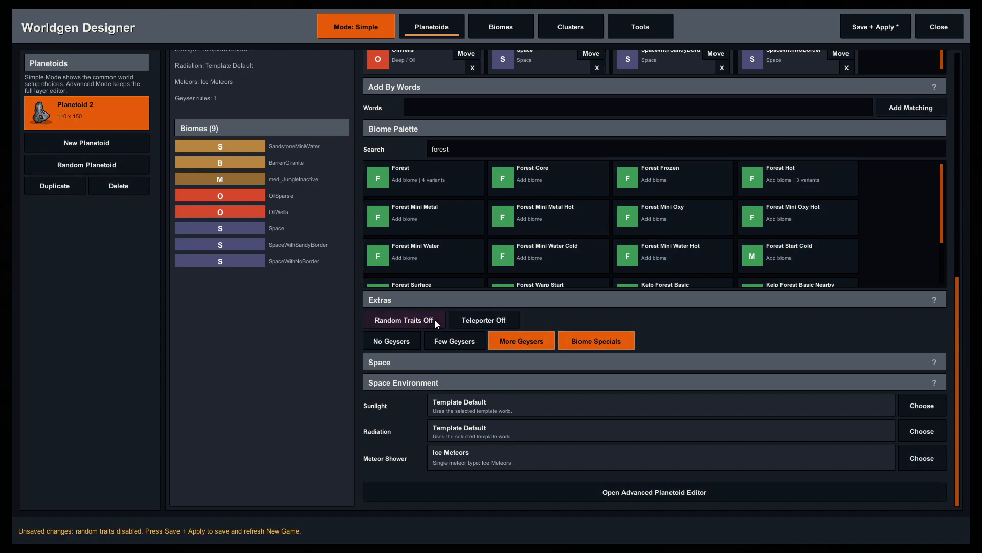
Turn the teleporter on in the planetoid's extras, save and apply it, and regenerate the world preview
{"action": "scroll", "coordinate": [315, 421], "scroll_direction": "up", "scroll_amount": 10}
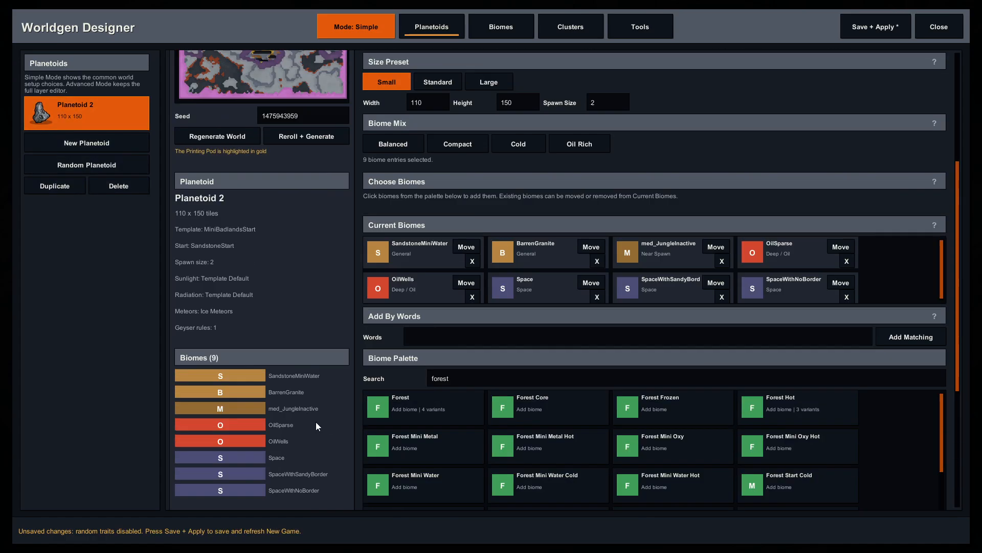
{"action": "scroll", "coordinate": [305, 429], "scroll_direction": "down", "scroll_amount": 8}
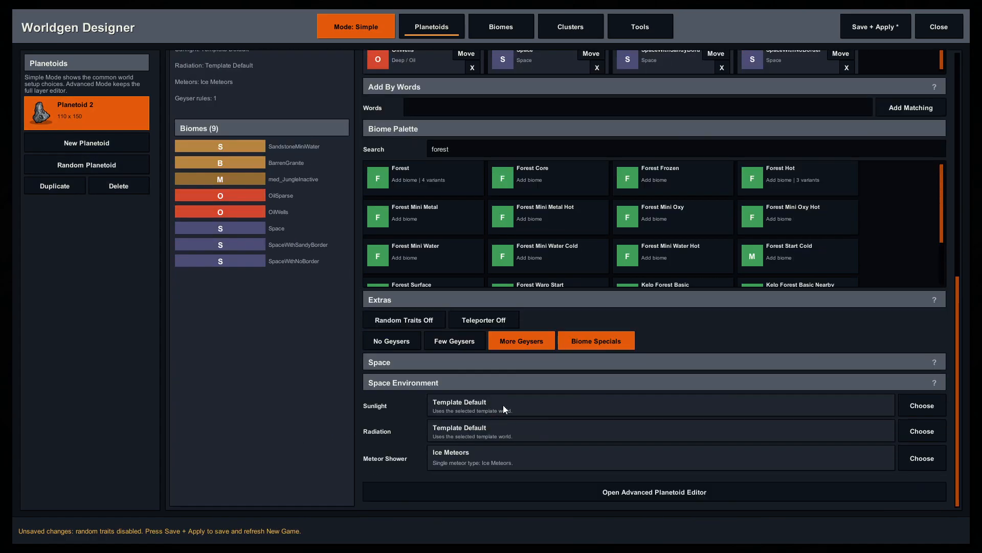
{"action": "left_click", "coordinate": [481, 319]}
{"action": "left_click", "coordinate": [873, 28]}
{"action": "scroll", "coordinate": [258, 315], "scroll_direction": "up", "scroll_amount": 10}
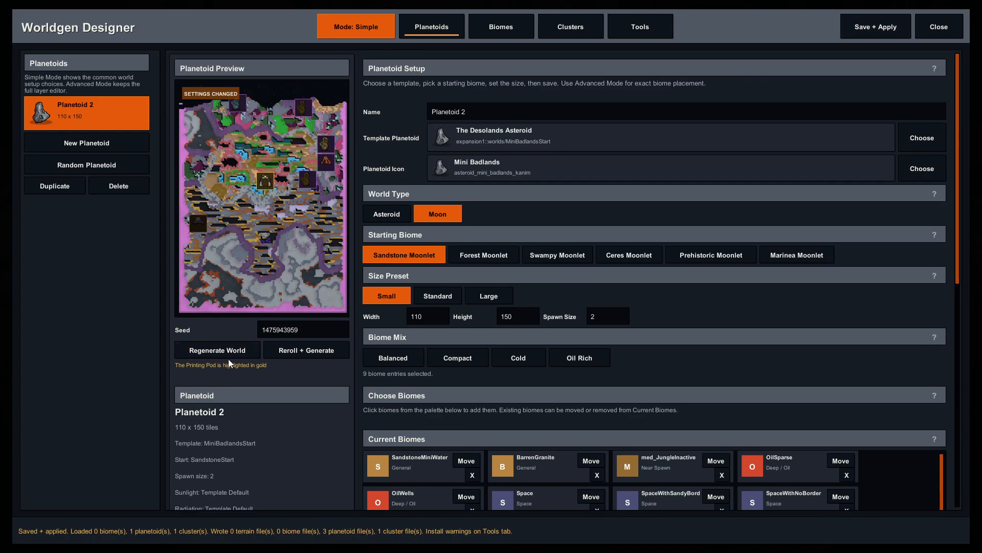
{"action": "left_click", "coordinate": [231, 354]}
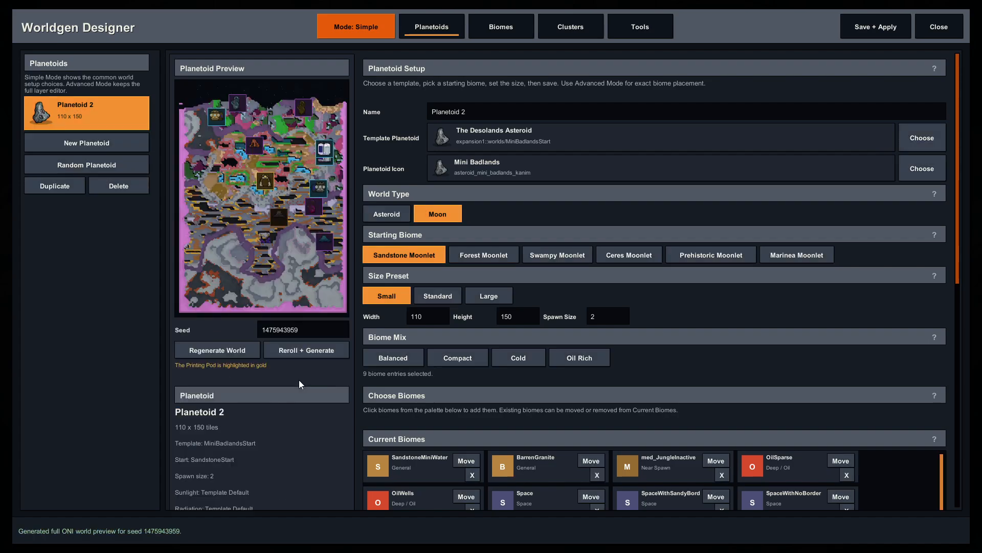
Turn the teleporter off in the planetoid's extras, then save and apply the planetoid
{"action": "scroll", "coordinate": [292, 403], "scroll_direction": "down", "scroll_amount": 10}
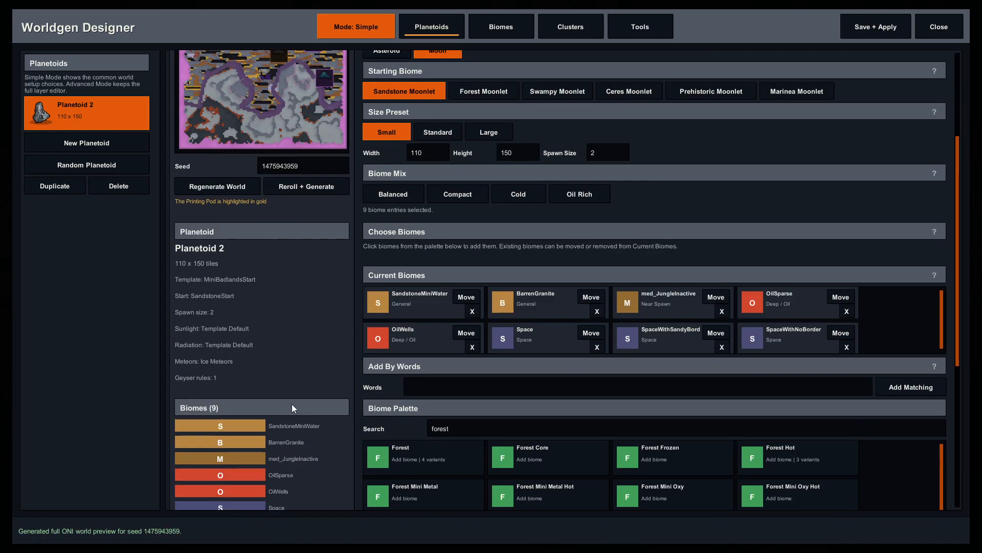
{"action": "left_click", "coordinate": [490, 319]}
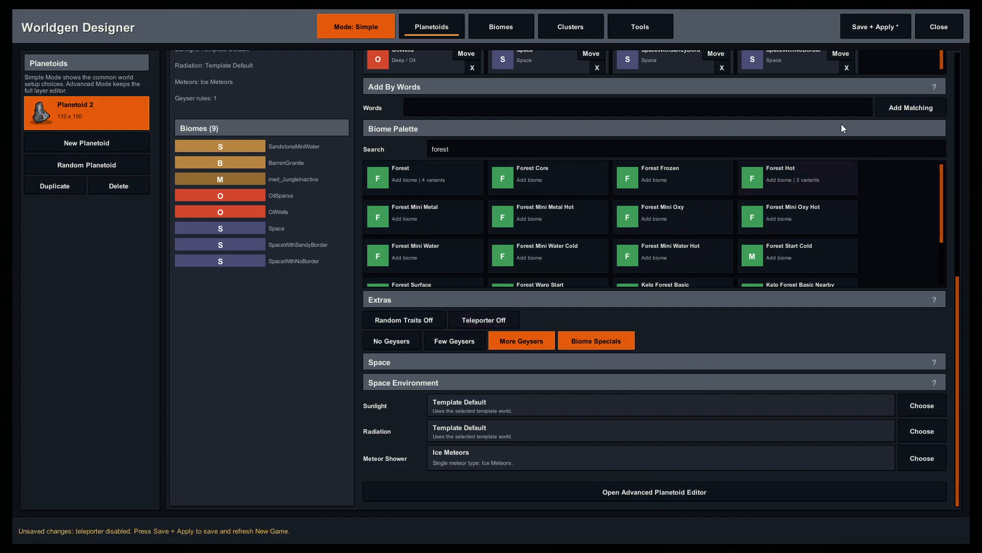
{"action": "left_click", "coordinate": [867, 30]}
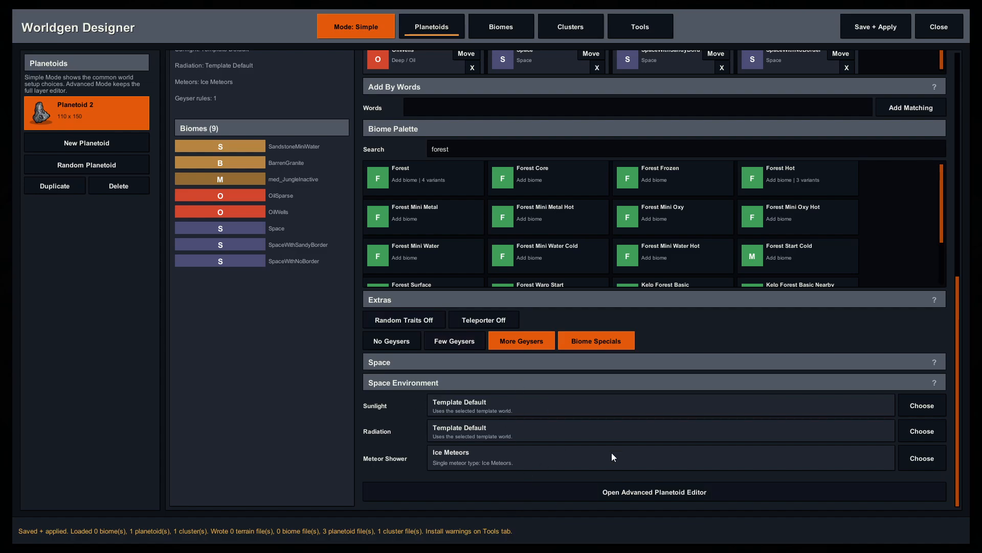
Review the sunlight levels offered for the planetoid's space environment, keeping the template default
{"action": "left_click", "coordinate": [921, 405]}
{"action": "scroll", "coordinate": [509, 455], "scroll_direction": "down", "scroll_amount": 1}
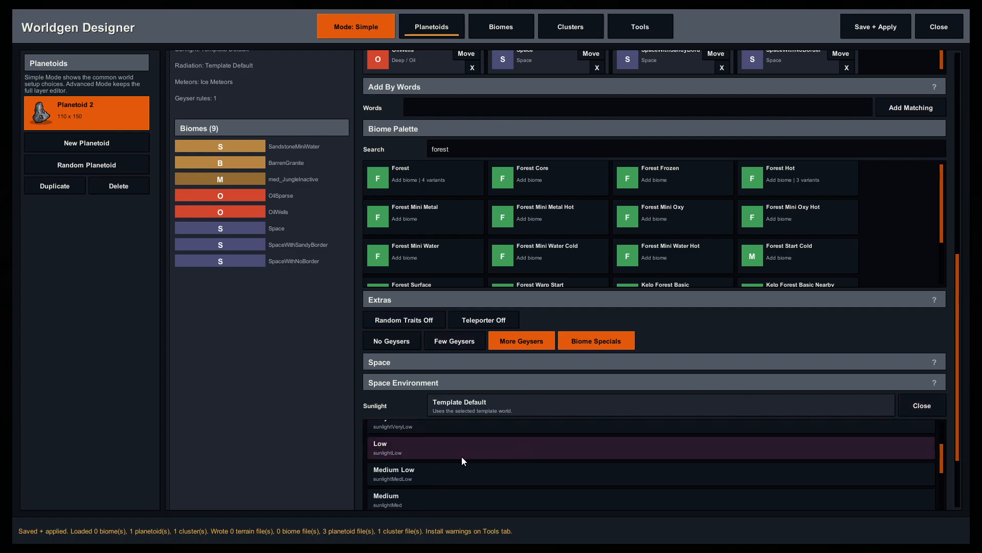
{"action": "scroll", "coordinate": [461, 456], "scroll_direction": "down", "scroll_amount": 5}
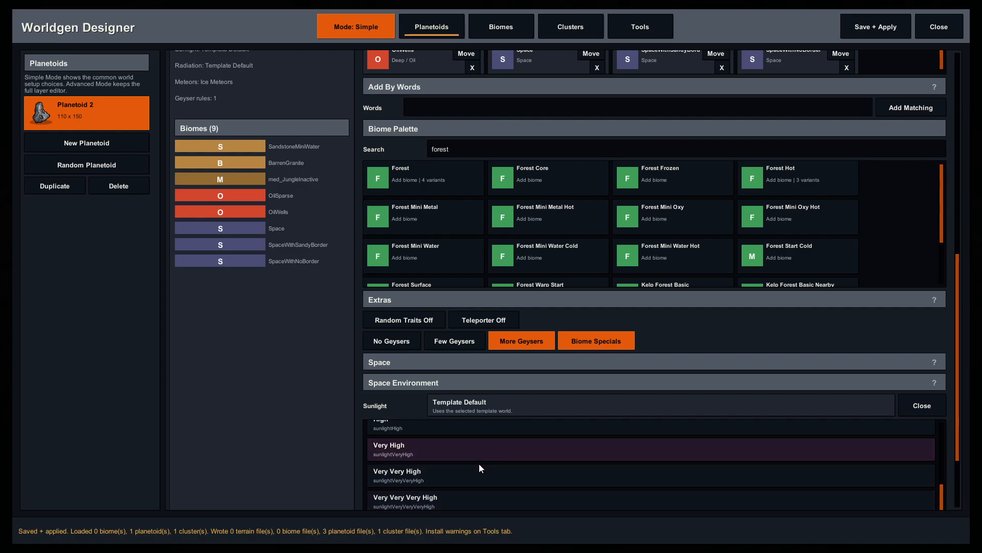
{"action": "scroll", "coordinate": [470, 469], "scroll_direction": "up", "scroll_amount": 5}
{"action": "scroll", "coordinate": [451, 472], "scroll_direction": "down", "scroll_amount": 5}
{"action": "left_click", "coordinate": [921, 405]}
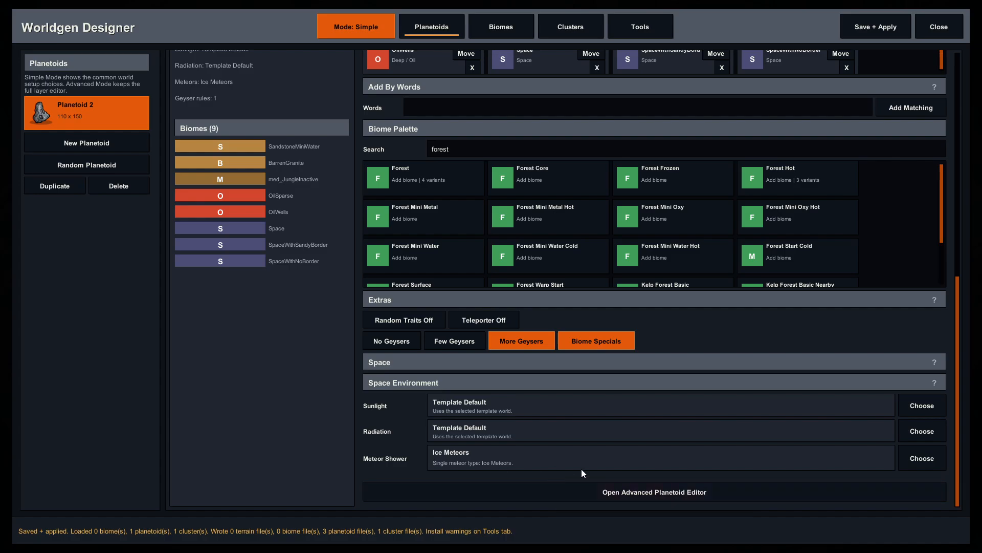
{"action": "scroll", "coordinate": [461, 431], "scroll_direction": "up", "scroll_amount": 10}
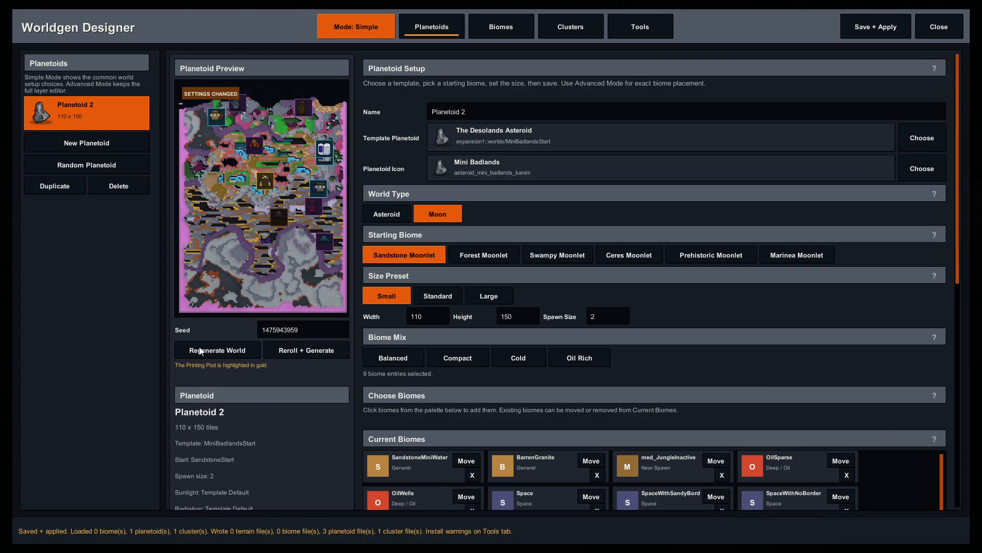
Create a new biome, describe it as "Cold oily biome with water" and build it from that description
{"action": "left_click", "coordinate": [487, 33]}
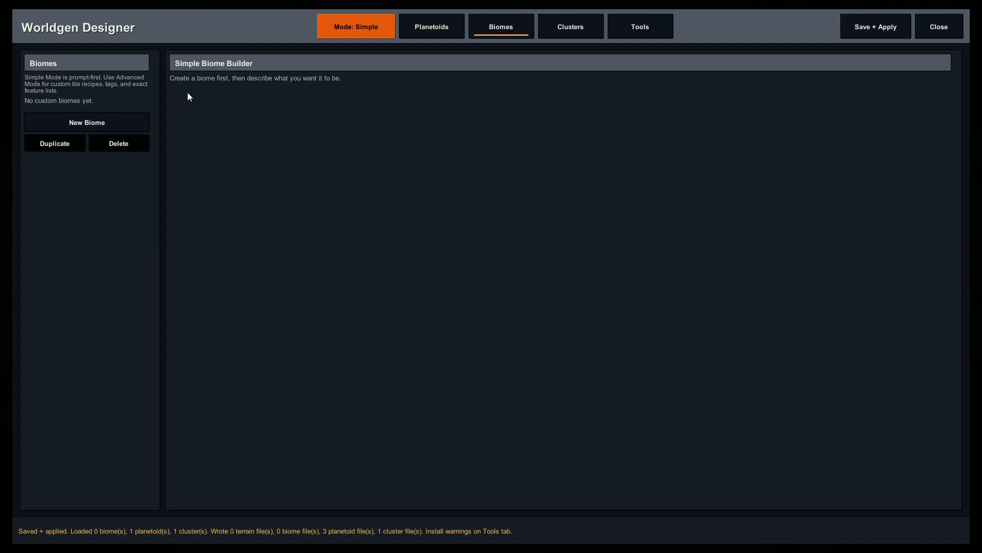
{"action": "left_click", "coordinate": [112, 124]}
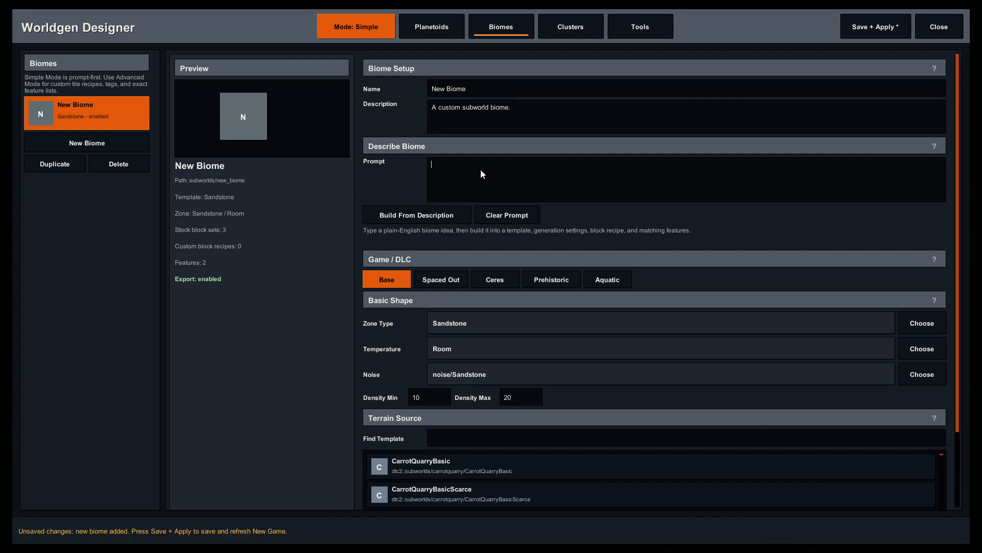
{"action": "type", "text": "Cold oily biome with water"}
{"action": "left_click", "coordinate": [413, 212]}
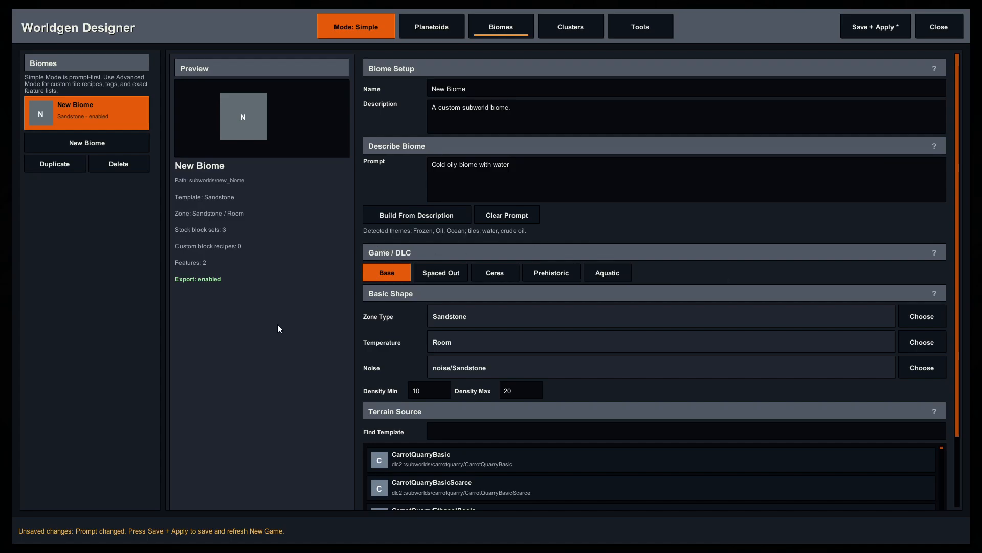
Set the new biome's game/DLC target to Spaced Out, then save and apply it
{"action": "scroll", "coordinate": [278, 327], "scroll_direction": "down", "scroll_amount": 3}
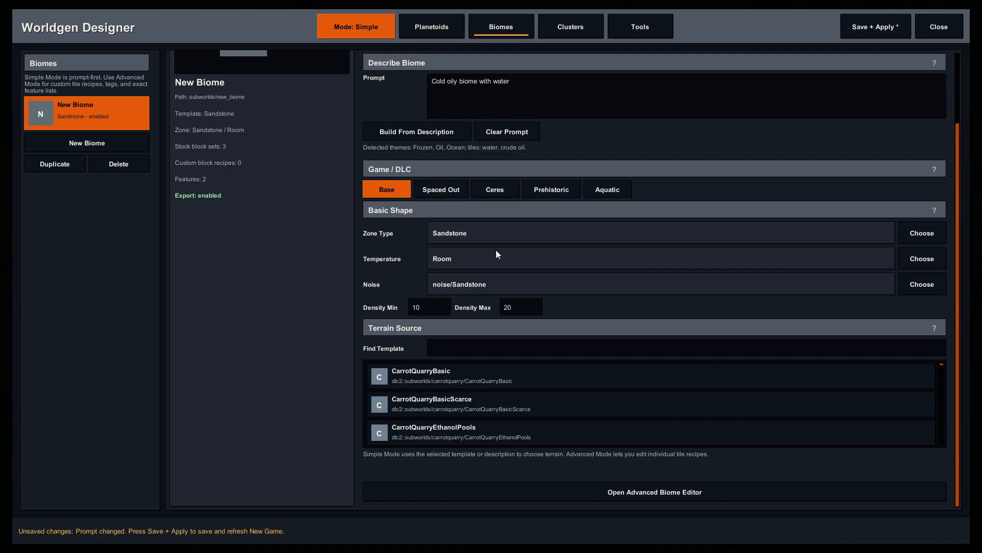
{"action": "scroll", "coordinate": [476, 389], "scroll_direction": "down", "scroll_amount": 3}
{"action": "scroll", "coordinate": [476, 394], "scroll_direction": "up", "scroll_amount": 3}
{"action": "scroll", "coordinate": [277, 354], "scroll_direction": "up", "scroll_amount": 3}
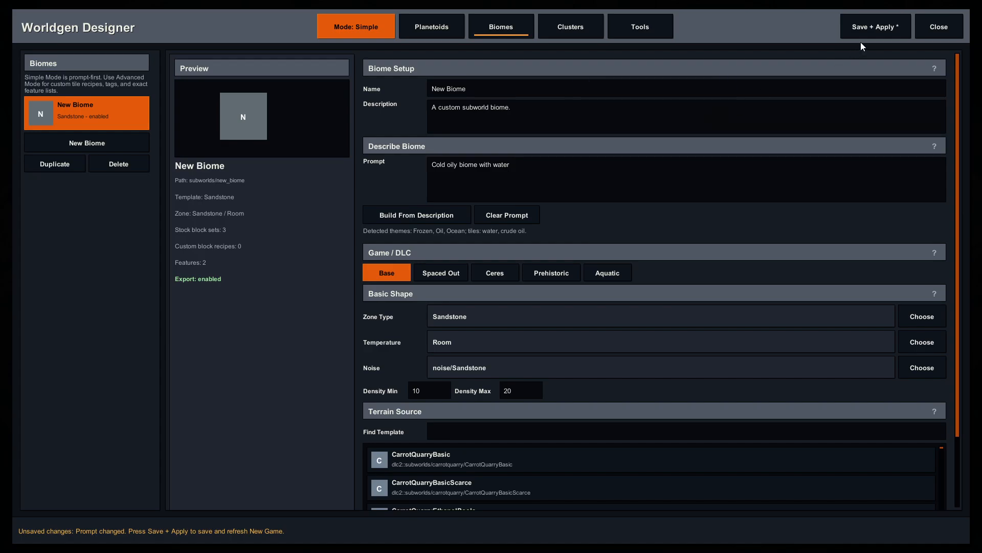
{"action": "left_click", "coordinate": [440, 273]}
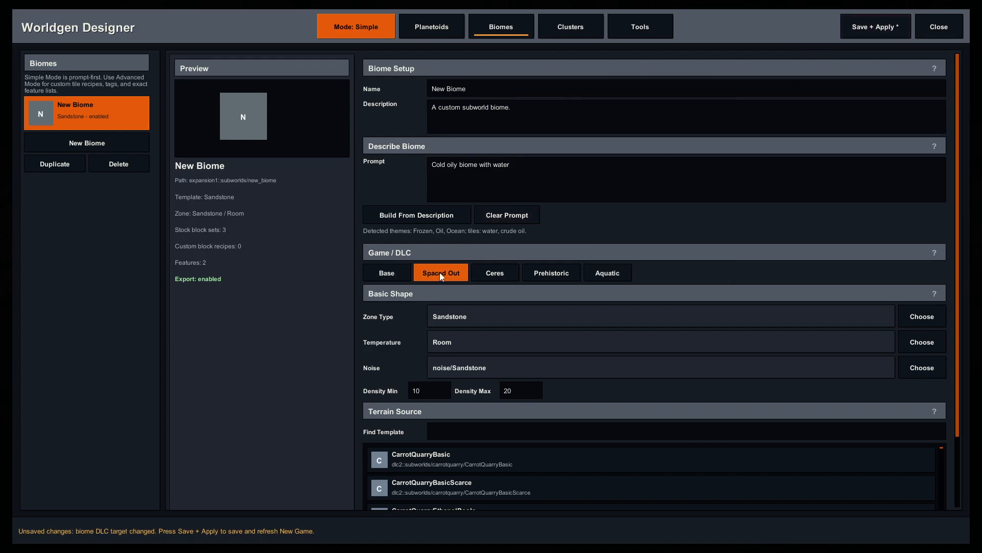
{"action": "left_click", "coordinate": [875, 27]}
Search Planetoid 2's biome palette for "new" and add New Biome to its current biomes
{"action": "left_click", "coordinate": [419, 33]}
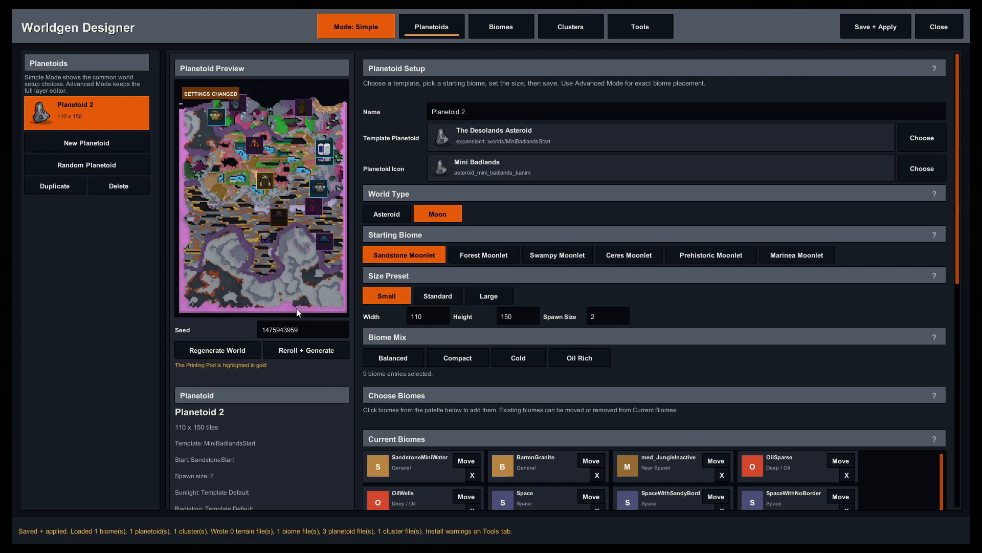
{"action": "scroll", "coordinate": [280, 334], "scroll_direction": "down", "scroll_amount": 6}
{"action": "left_click", "coordinate": [514, 263]}
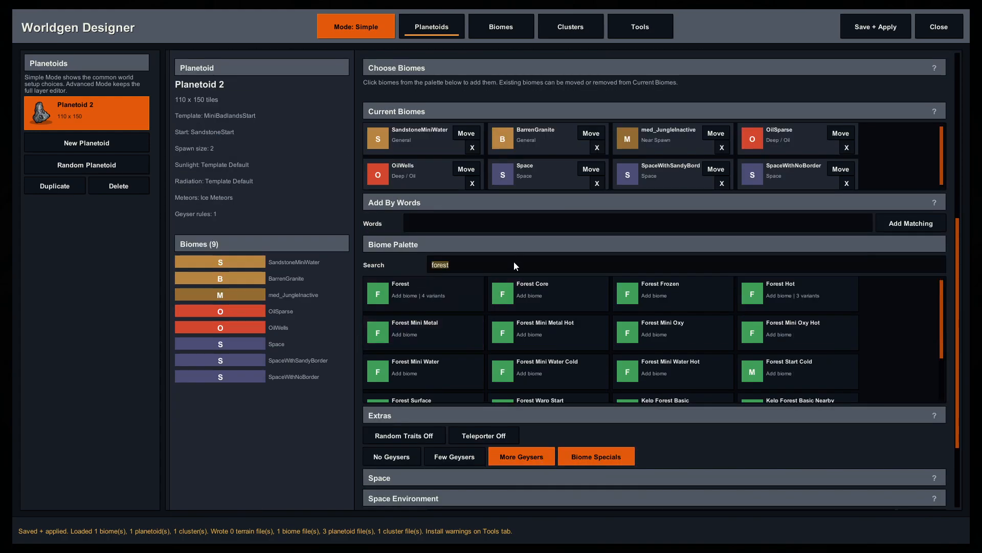
{"action": "type", "text": "new"}
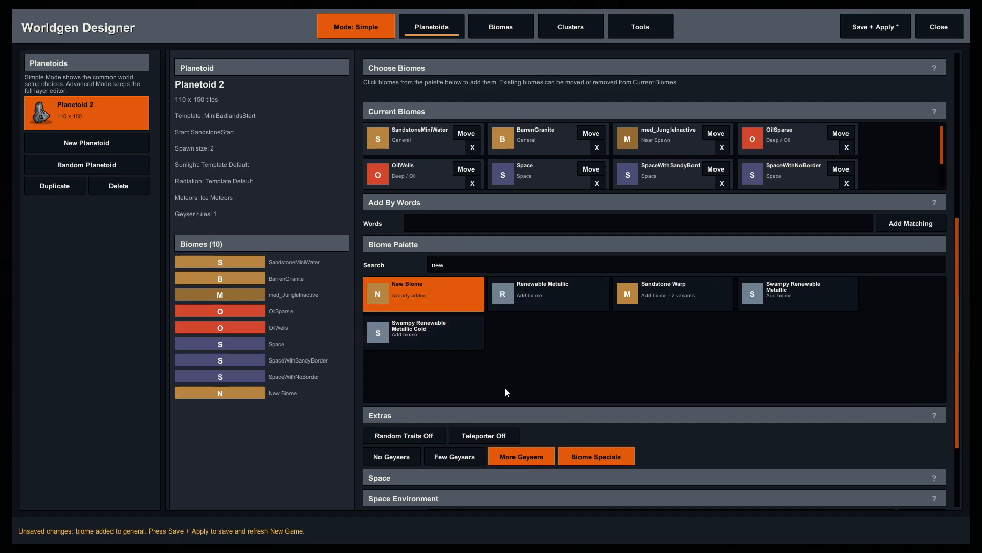
Move New Biome to the Deep / Oil placement in the planetoid's current biomes
{"action": "scroll", "coordinate": [573, 222], "scroll_direction": "up", "scroll_amount": 3}
{"action": "scroll", "coordinate": [618, 250], "scroll_direction": "down", "scroll_amount": 1}
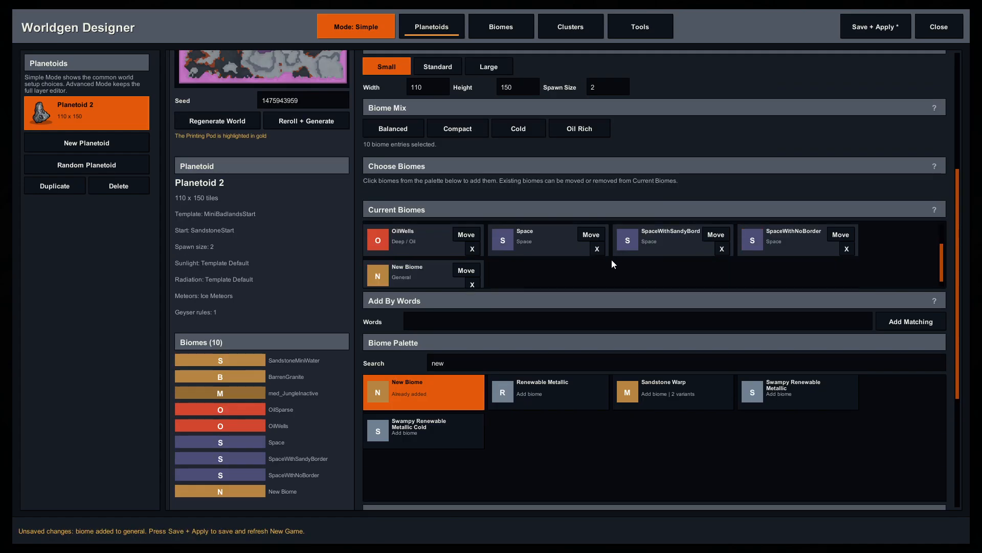
{"action": "left_click", "coordinate": [469, 274]}
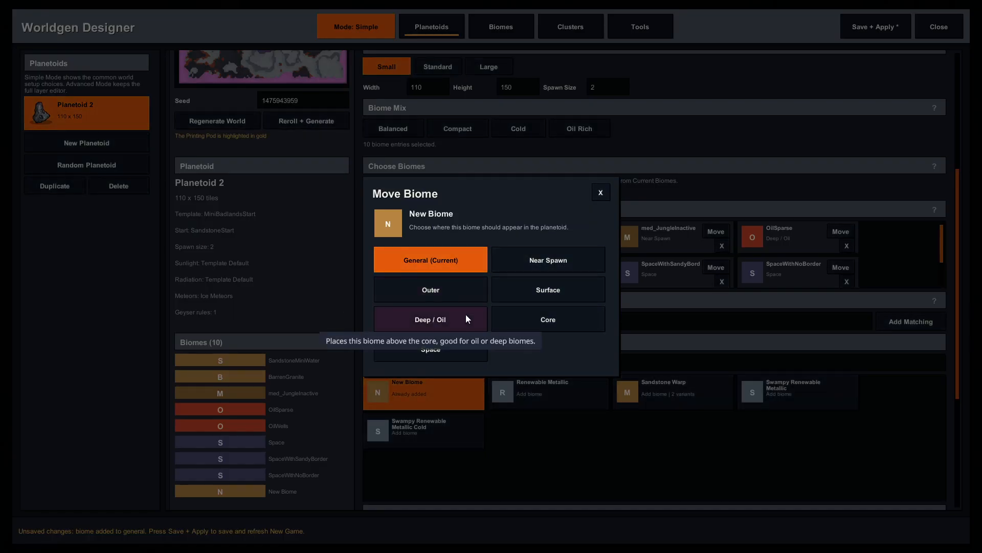
{"action": "left_click", "coordinate": [463, 328]}
Remove OilWells and OilSparse from the current biomes, save and apply, and regenerate the world preview
{"action": "left_click", "coordinate": [472, 281]}
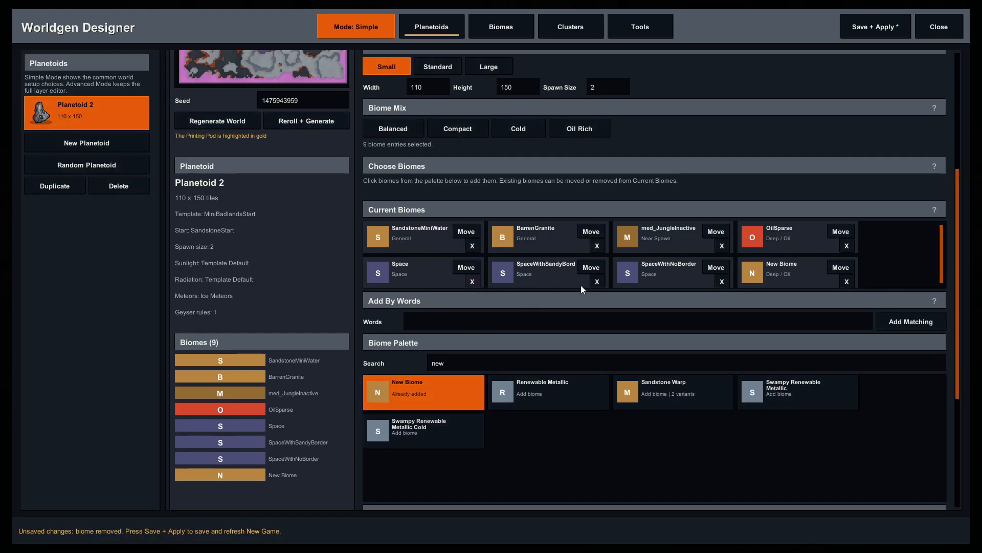
{"action": "left_click", "coordinate": [847, 246]}
{"action": "left_click", "coordinate": [860, 26]}
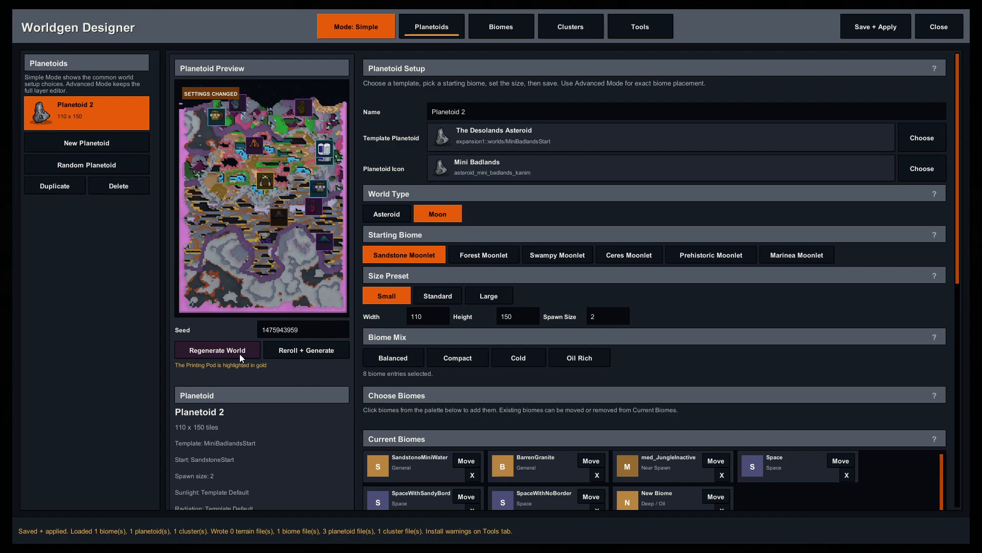
{"action": "left_click", "coordinate": [240, 353]}
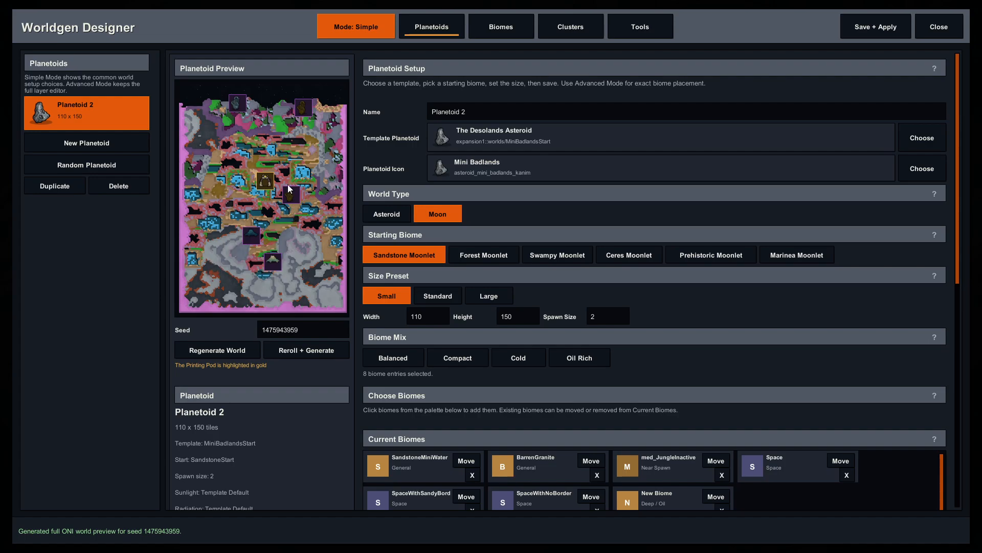
Remove the new_biome entry from Planetoid 2's current biomes, then save and apply the planetoid
{"action": "scroll", "coordinate": [330, 214], "scroll_direction": "down", "scroll_amount": 4}
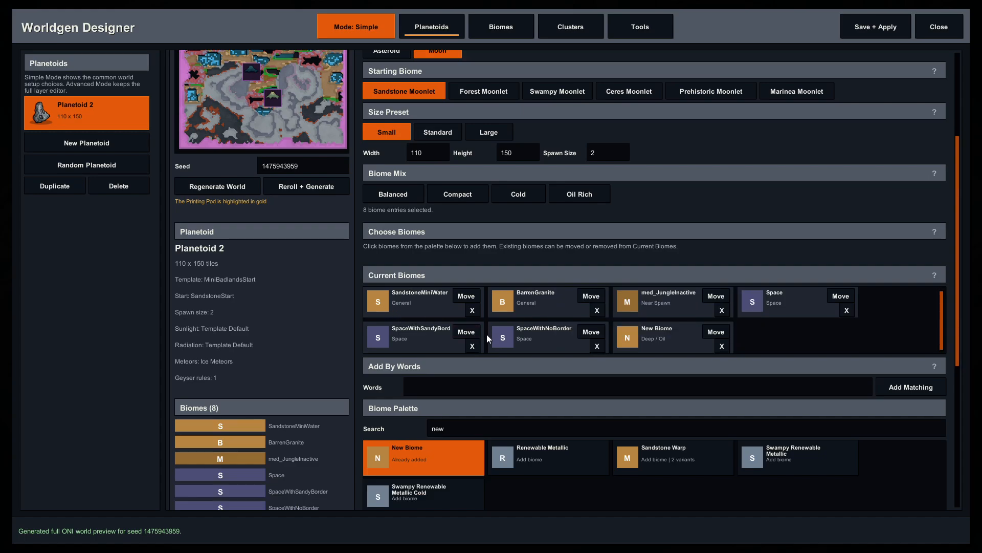
{"action": "scroll", "coordinate": [314, 421], "scroll_direction": "down", "scroll_amount": 3}
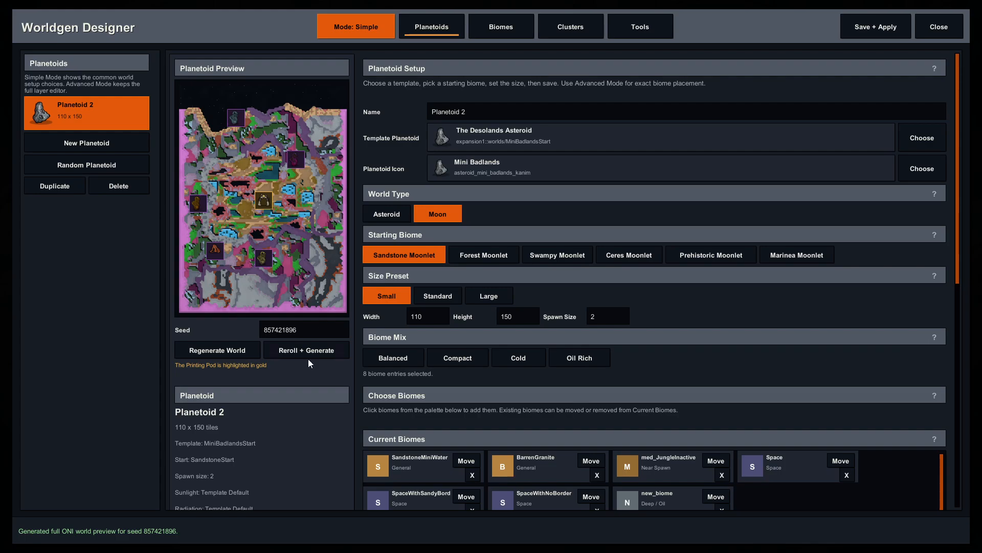
{"action": "scroll", "coordinate": [299, 391], "scroll_direction": "down", "scroll_amount": 7}
{"action": "scroll", "coordinate": [489, 141], "scroll_direction": "up", "scroll_amount": 3}
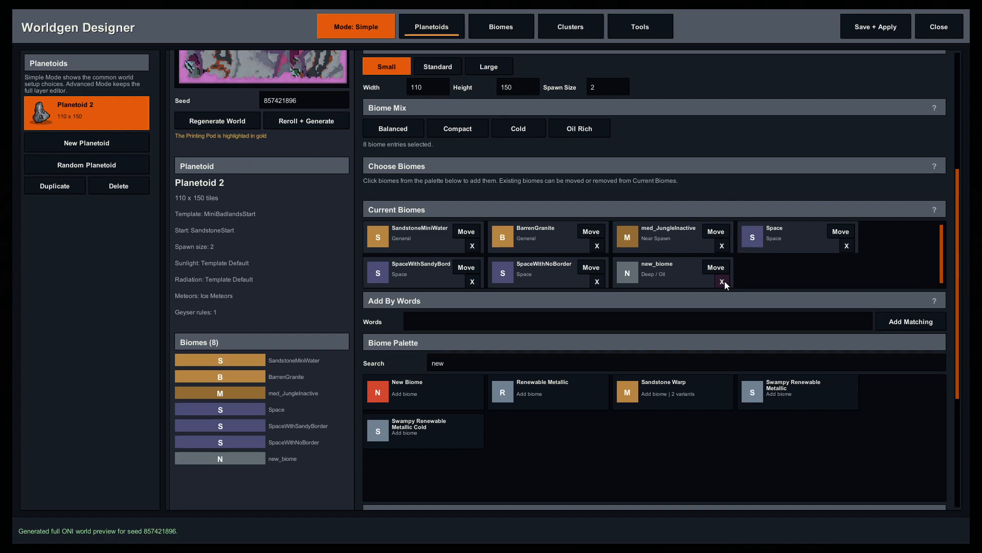
{"action": "left_click", "coordinate": [721, 282]}
{"action": "scroll", "coordinate": [672, 353], "scroll_direction": "up", "scroll_amount": 2}
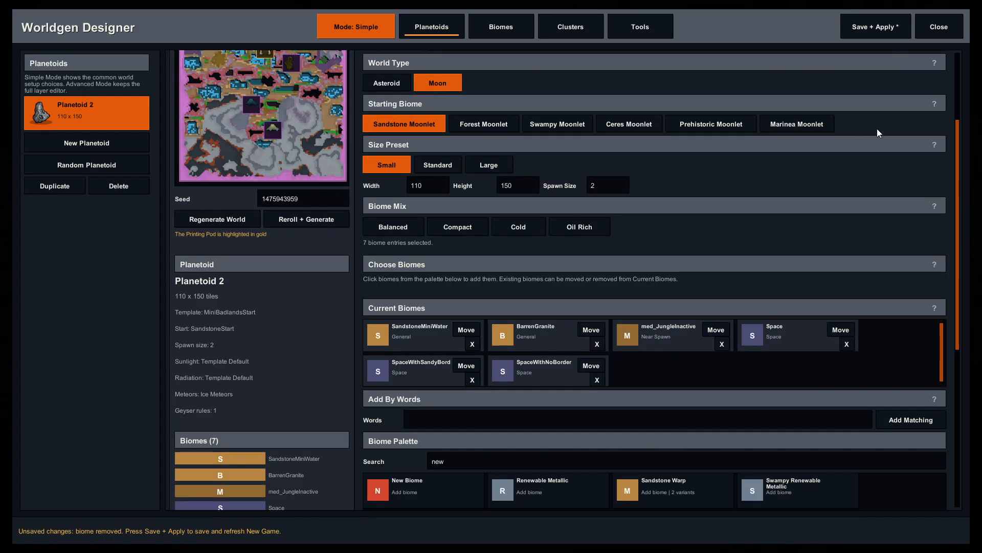
{"action": "scroll", "coordinate": [892, 189], "scroll_direction": "up", "scroll_amount": 3}
{"action": "left_click", "coordinate": [881, 31]}
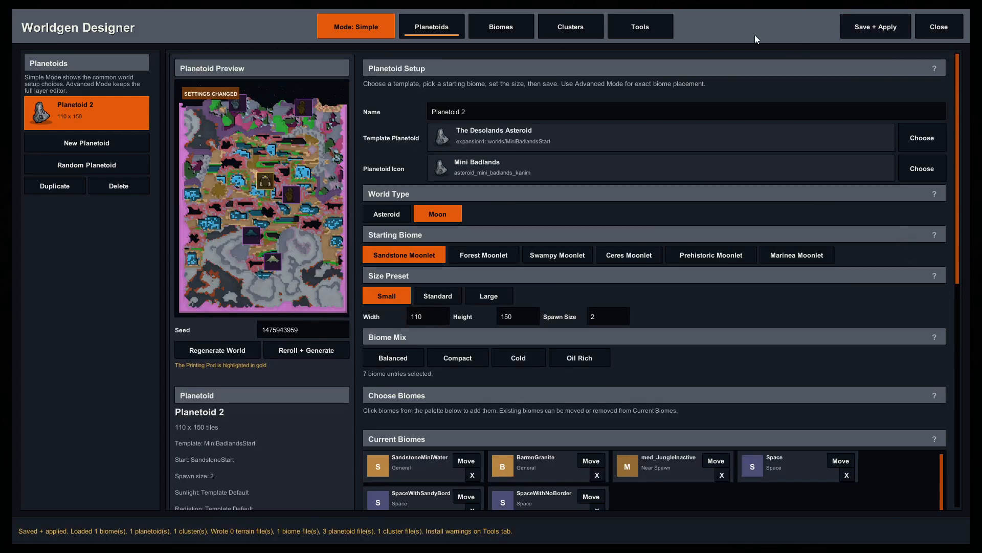
Review the custom New Biome's DLC target, basic shape and terrain source settings
{"action": "left_click", "coordinate": [492, 34]}
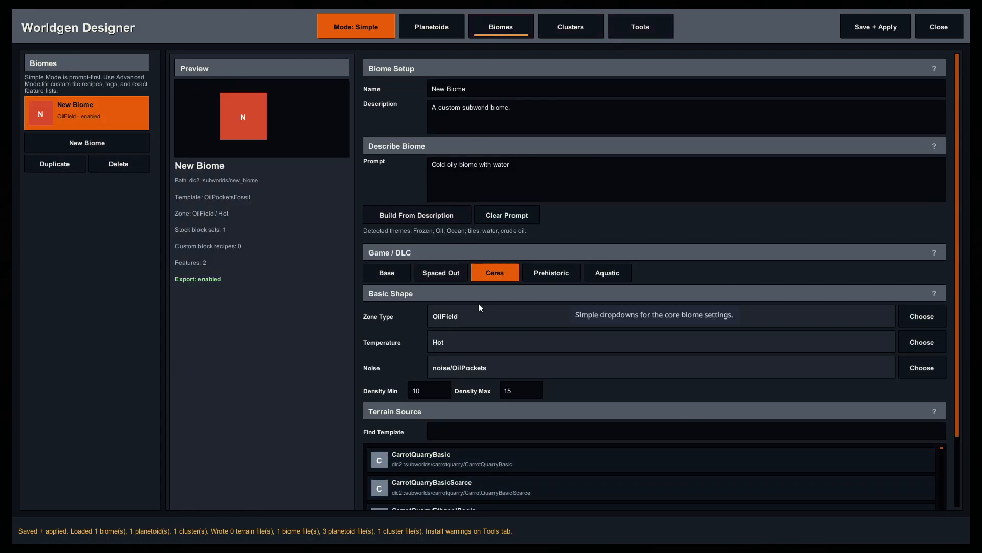
{"action": "scroll", "coordinate": [293, 352], "scroll_direction": "down", "scroll_amount": 2}
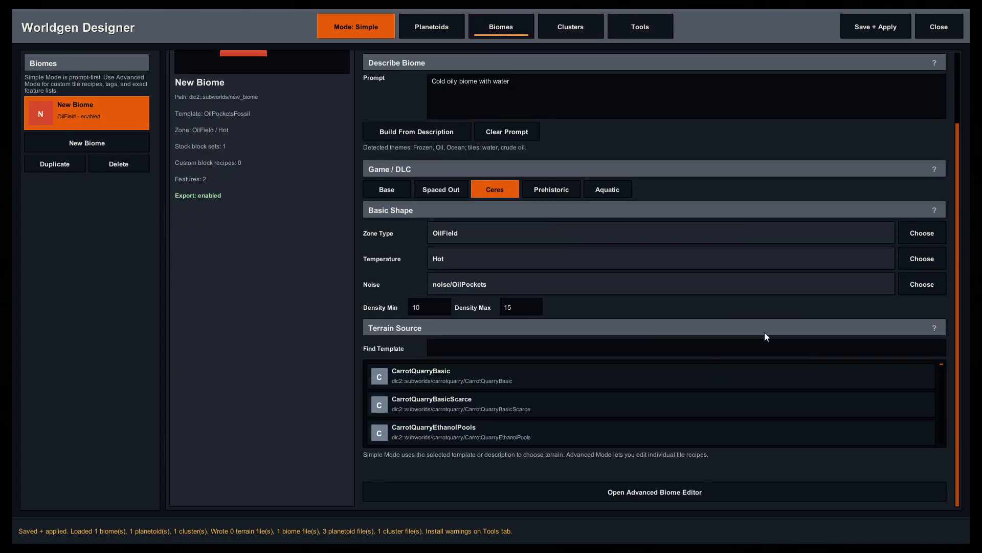
{"action": "scroll", "coordinate": [343, 336], "scroll_direction": "up", "scroll_amount": 2}
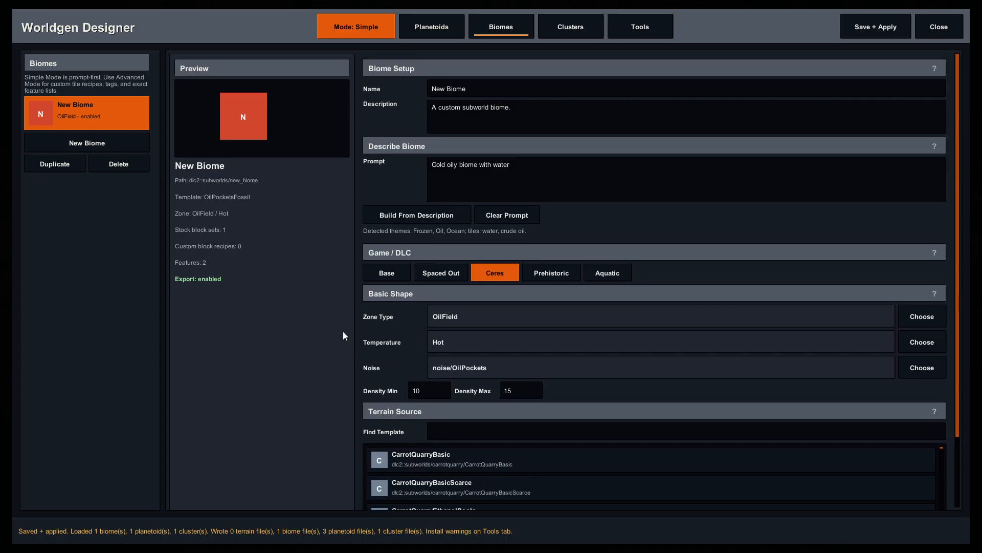
Set Relica Minor as the warp planetoid of Cluster 1, then save and apply the cluster
{"action": "left_click", "coordinate": [593, 25]}
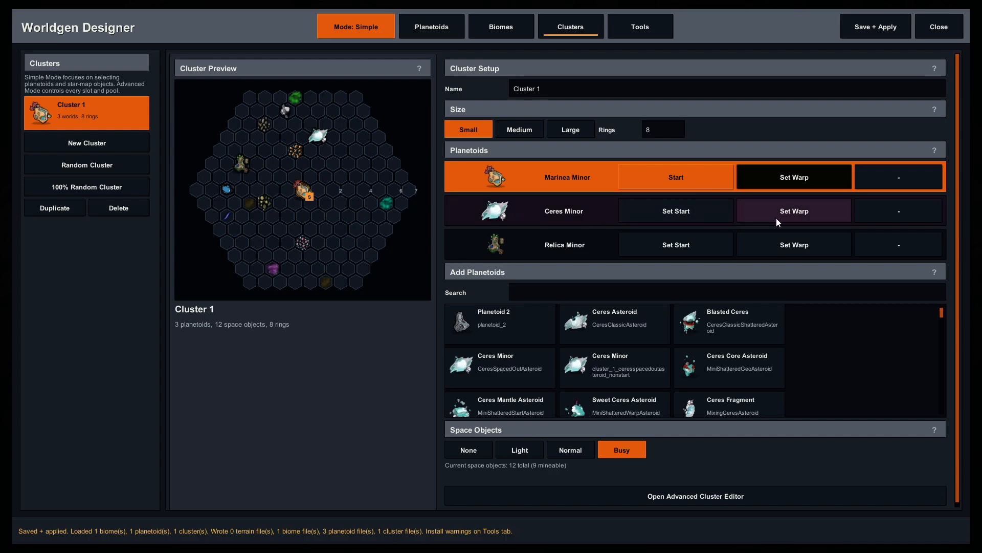
{"action": "left_click", "coordinate": [771, 247]}
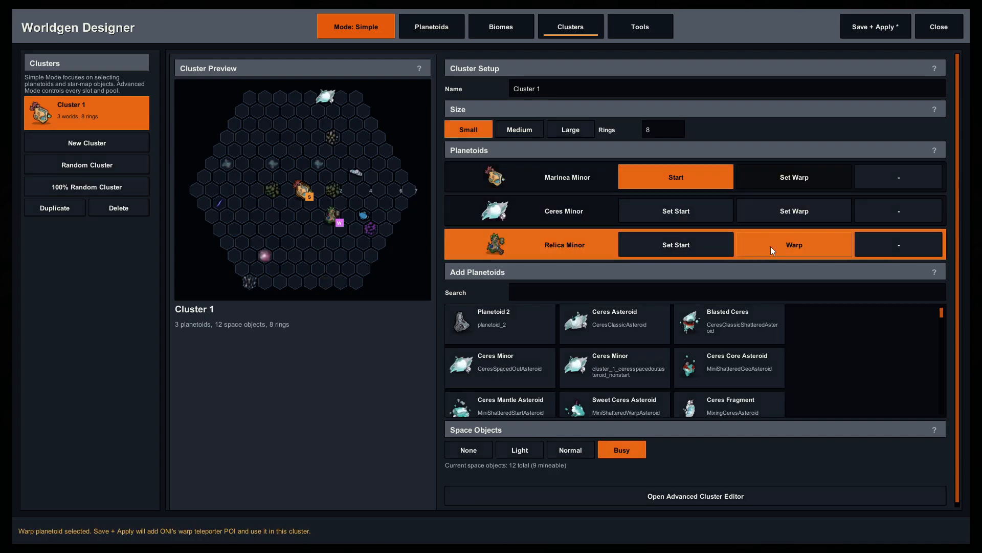
{"action": "left_click", "coordinate": [884, 29]}
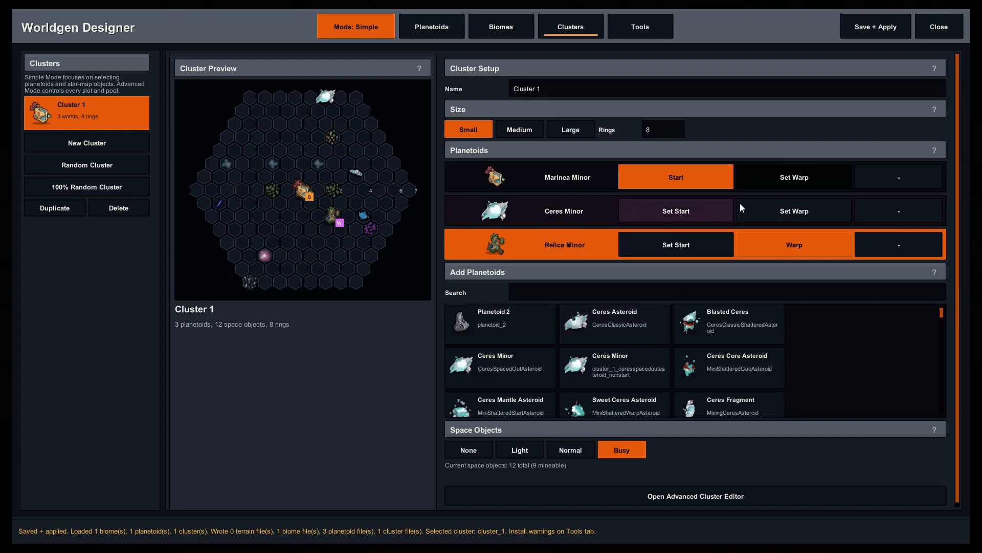
Try the Medium size for Cluster 1, settle on Small with 10 rings, then save and apply it
{"action": "mouse_move", "coordinate": [327, 97]}
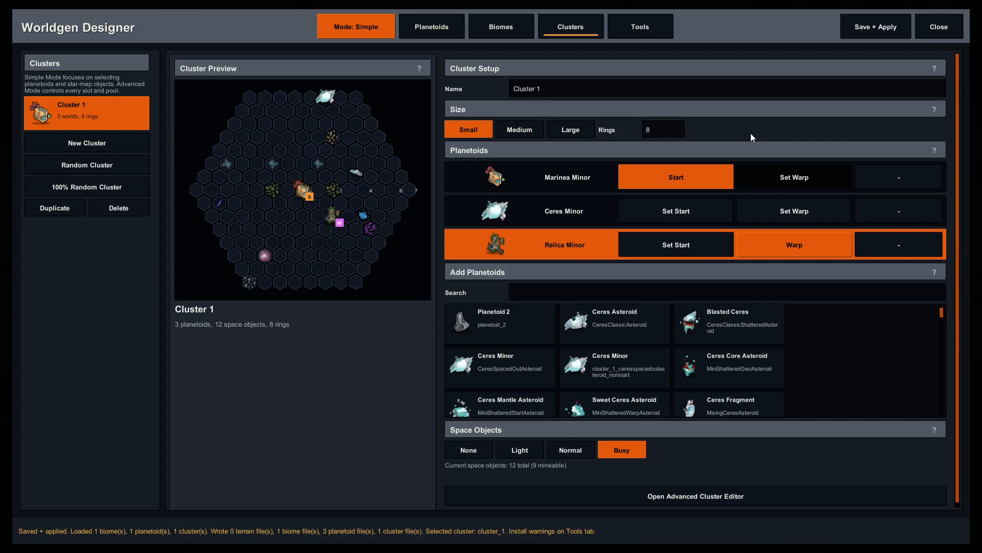
{"action": "left_click", "coordinate": [509, 131]}
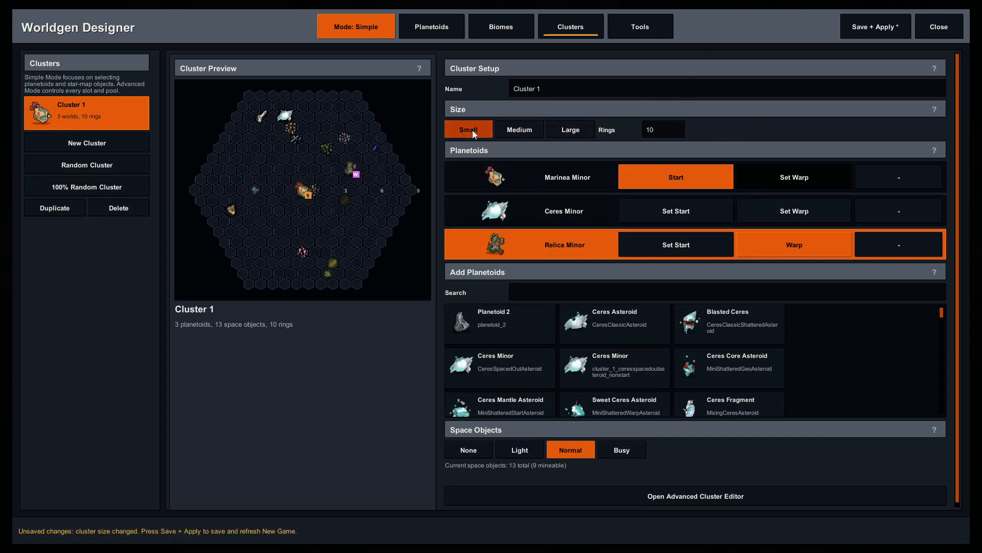
{"action": "left_click", "coordinate": [870, 31]}
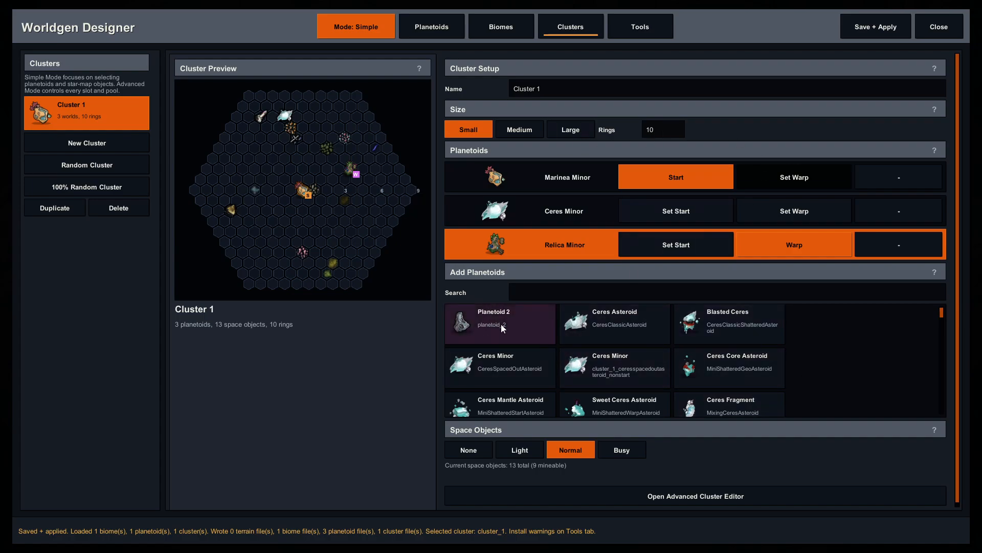
Browse the planetoids available to add to Cluster 1
{"action": "scroll", "coordinate": [502, 328], "scroll_direction": "down", "scroll_amount": 3}
{"action": "scroll", "coordinate": [502, 338], "scroll_direction": "up", "scroll_amount": 3}
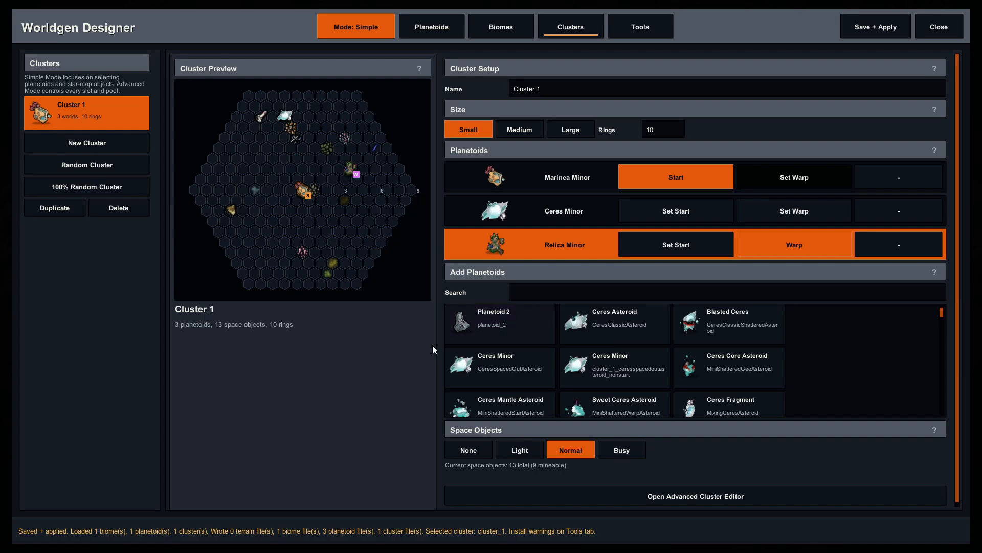
{"action": "scroll", "coordinate": [431, 305], "scroll_direction": "down", "scroll_amount": 1}
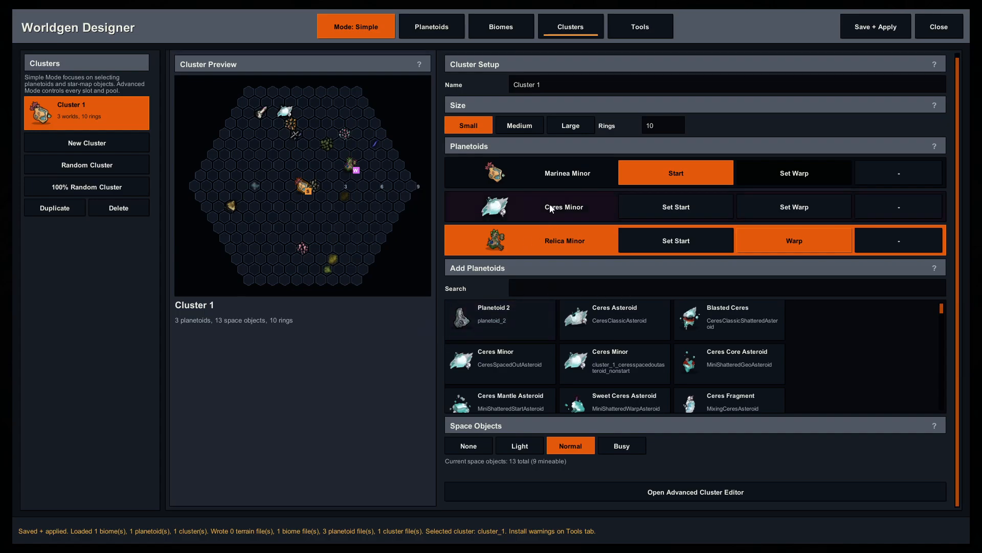
{"action": "scroll", "coordinate": [461, 312], "scroll_direction": "down", "scroll_amount": 2}
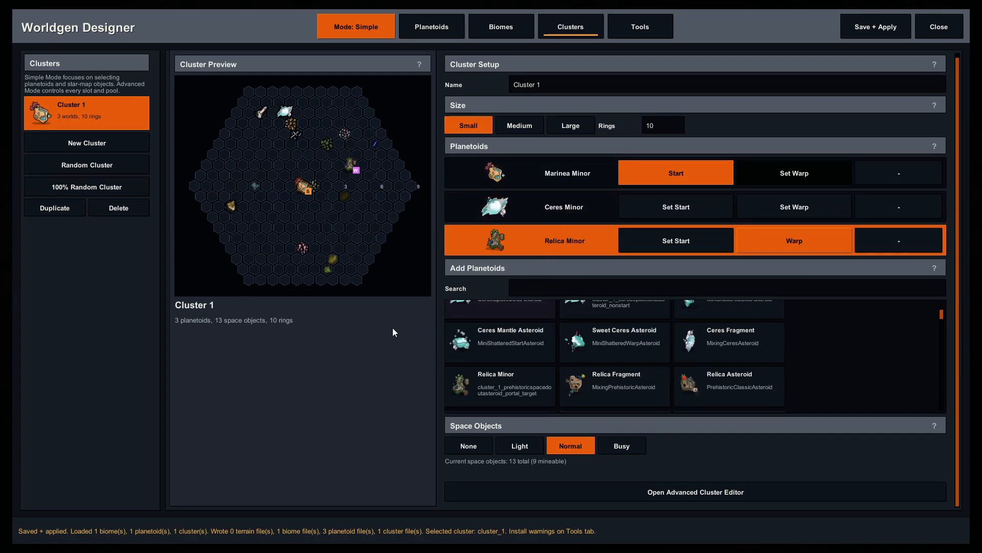
Try the Light, None and Normal space object presets for Cluster 1, settle on Busy, then save and apply it
{"action": "scroll", "coordinate": [564, 366], "scroll_direction": "up", "scroll_amount": 2}
{"action": "scroll", "coordinate": [557, 364], "scroll_direction": "down", "scroll_amount": 5}
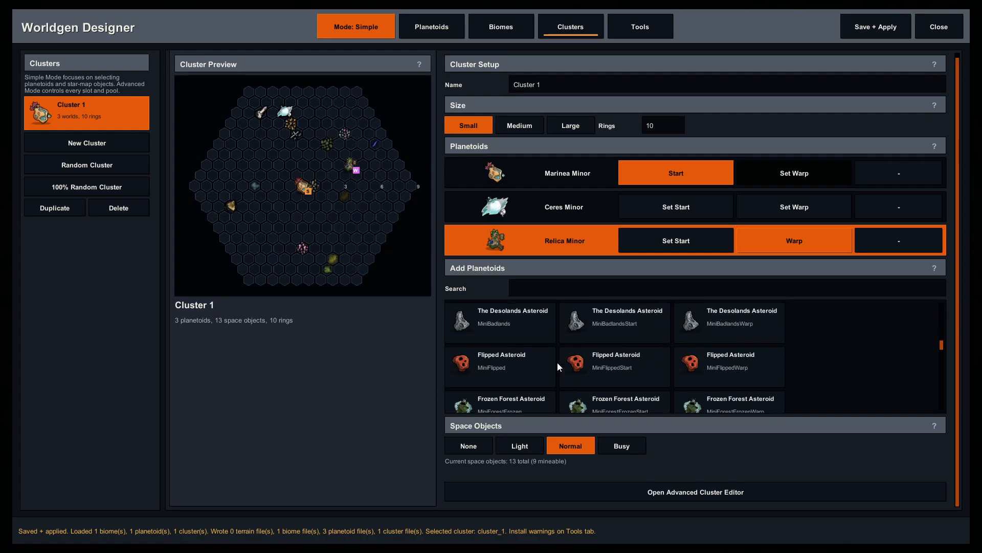
{"action": "scroll", "coordinate": [516, 356], "scroll_direction": "down", "scroll_amount": 4}
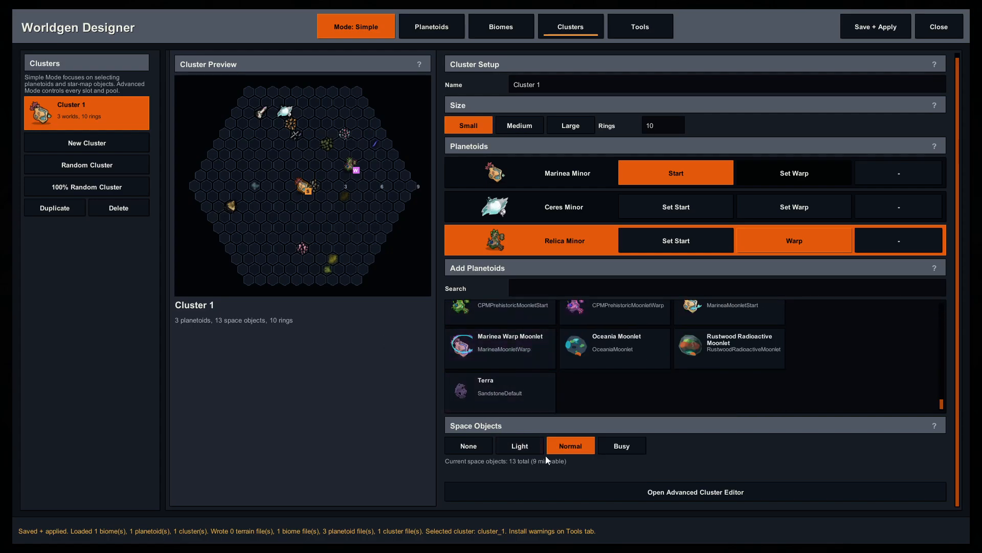
{"action": "left_click", "coordinate": [520, 447]}
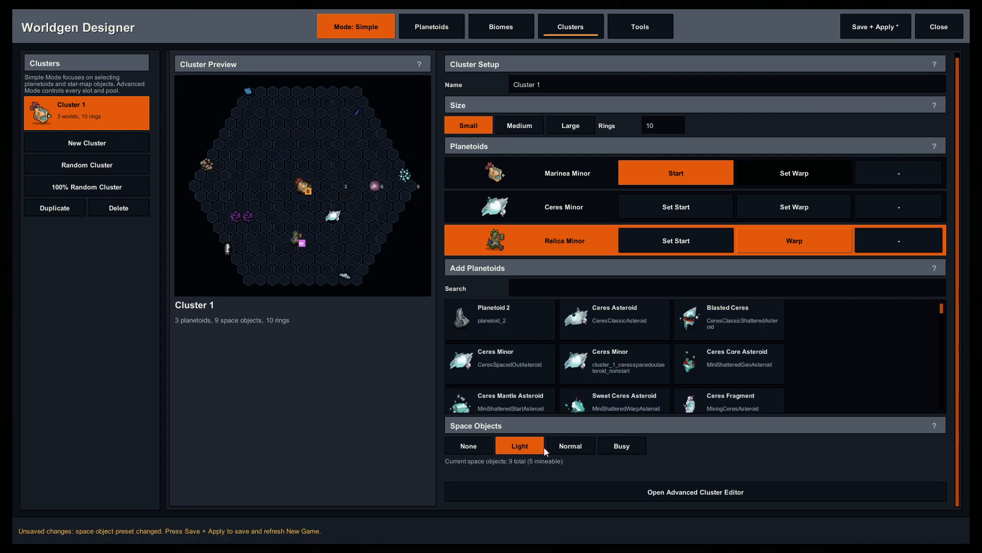
{"action": "left_click", "coordinate": [471, 449]}
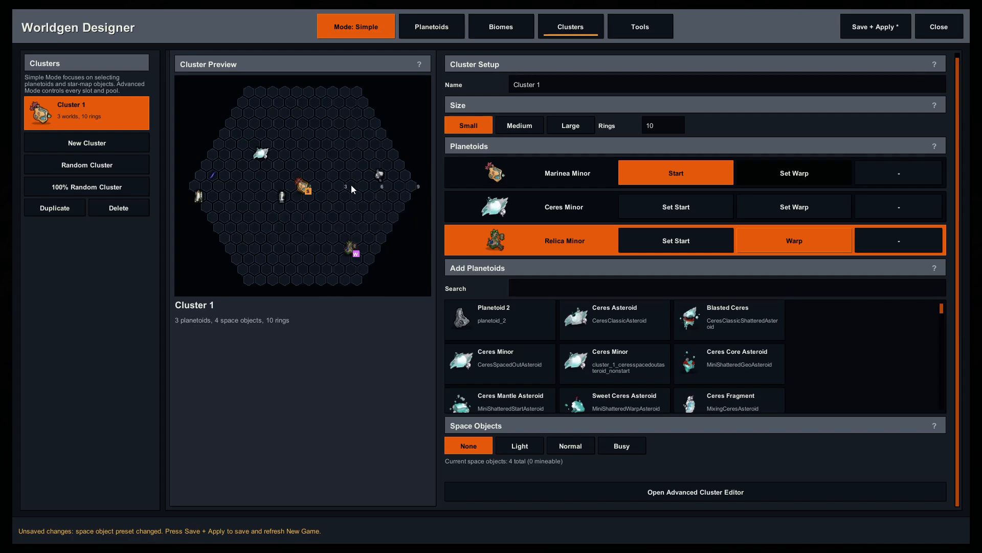
{"action": "left_click", "coordinate": [534, 447]}
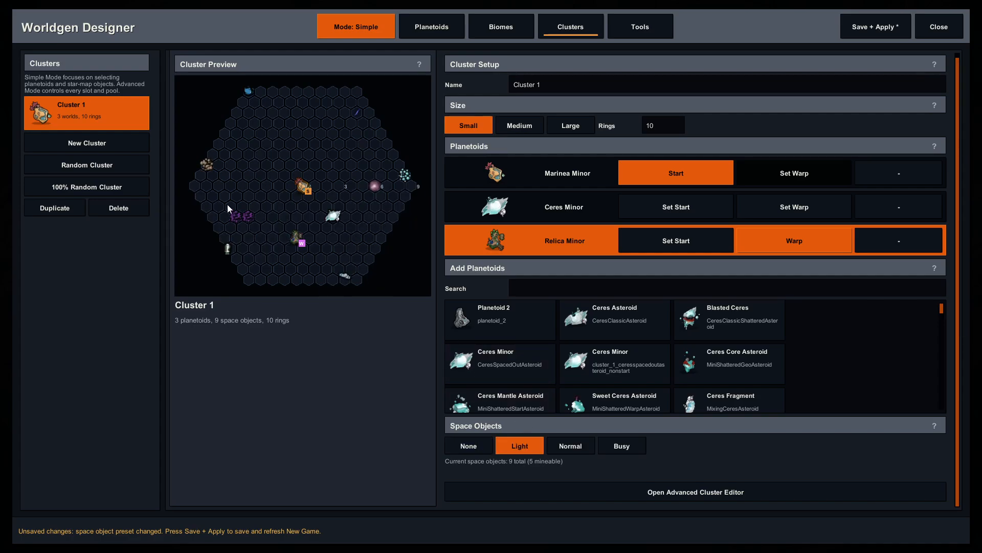
{"action": "left_click", "coordinate": [583, 448]}
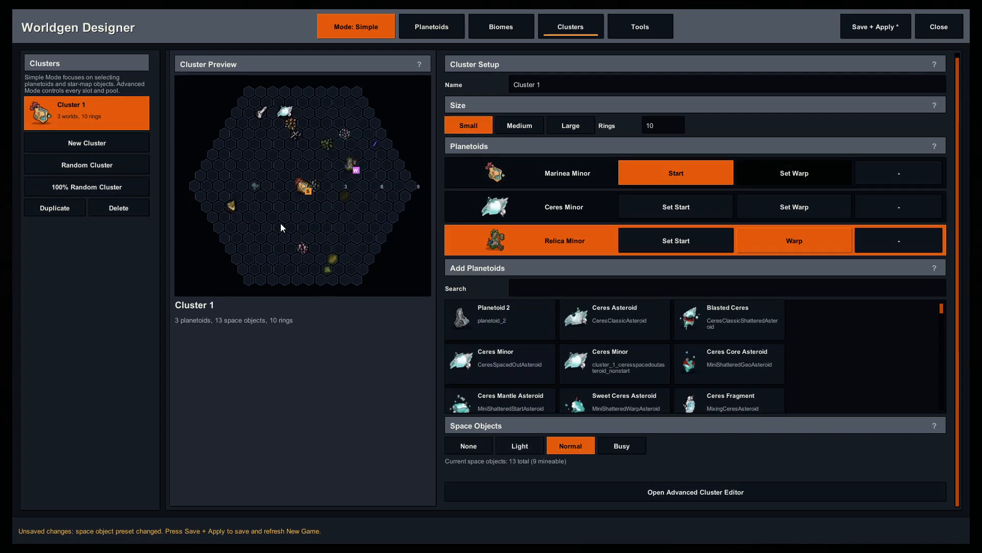
{"action": "left_click", "coordinate": [624, 447]}
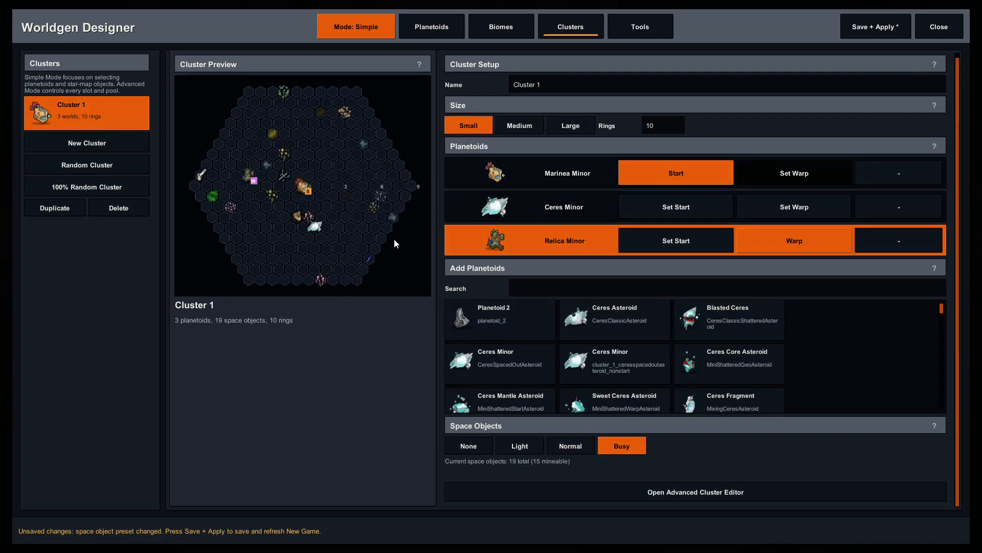
{"action": "scroll", "coordinate": [410, 417], "scroll_direction": "up", "scroll_amount": 1}
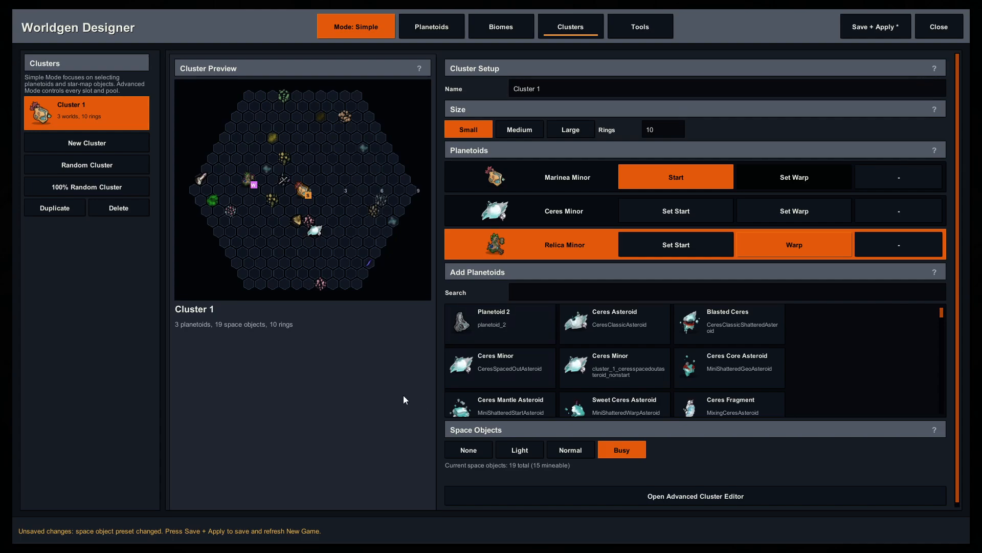
{"action": "left_click", "coordinate": [874, 29]}
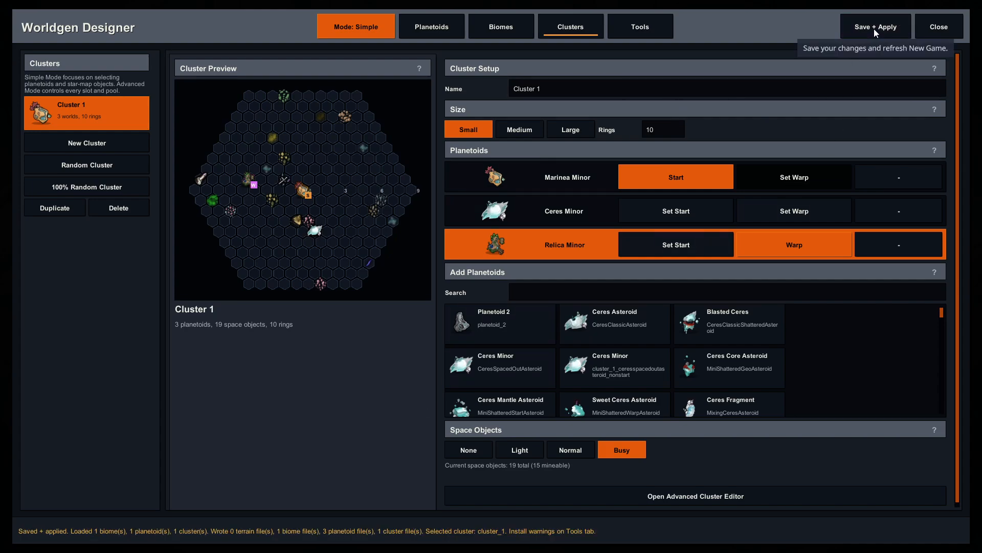
Close the Worldgen Designer and set up a new game with the Spaced Out! asteroid style
{"action": "left_click", "coordinate": [925, 25]}
{"action": "key", "text": "Escape"}
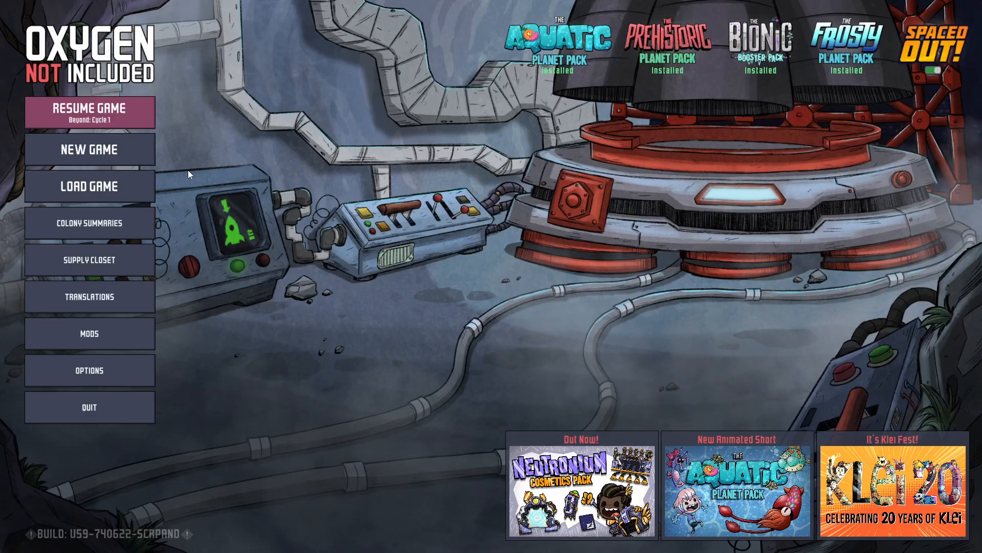
{"action": "left_click", "coordinate": [137, 150]}
{"action": "left_click", "coordinate": [445, 273]}
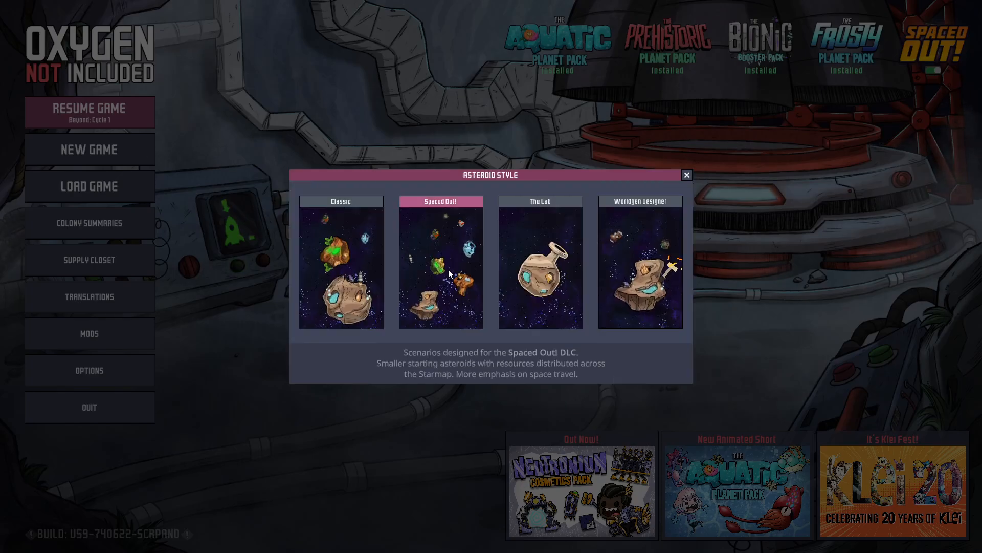
{"action": "left_click", "coordinate": [449, 274]}
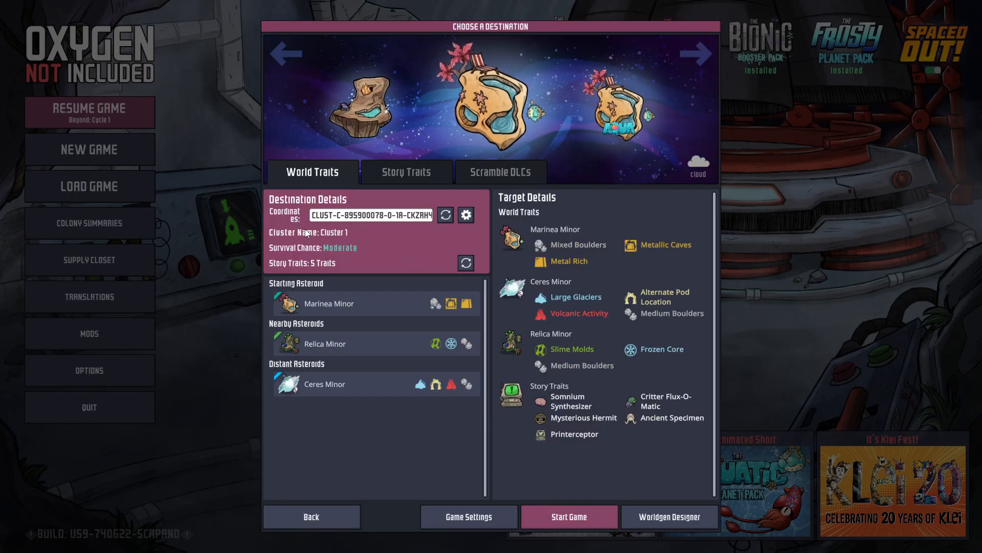
Check the game settings, then start Cluster 1 and embark with the offered Duplicants to begin the colony
{"action": "left_click", "coordinate": [470, 512]}
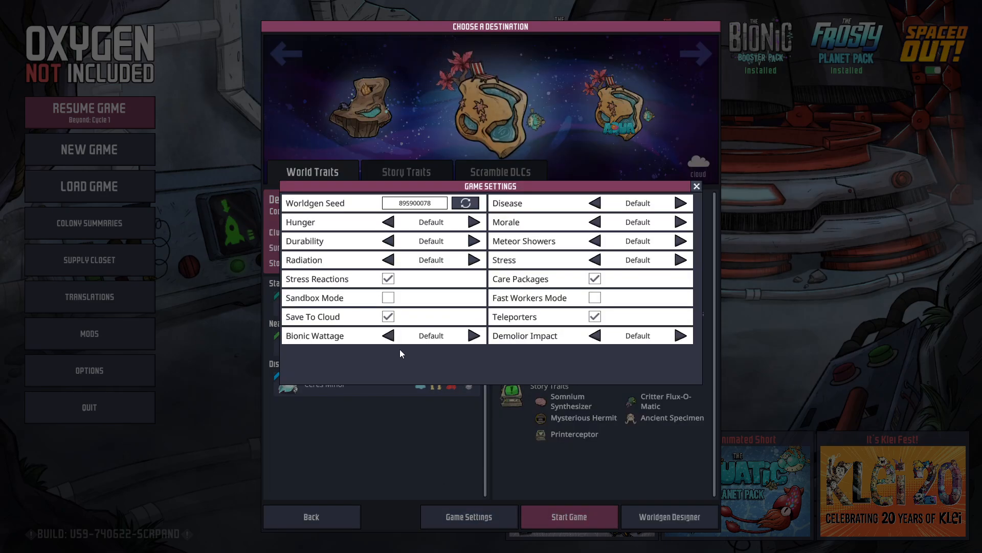
{"action": "key", "text": "Escape"}
{"action": "left_click", "coordinate": [566, 517]}
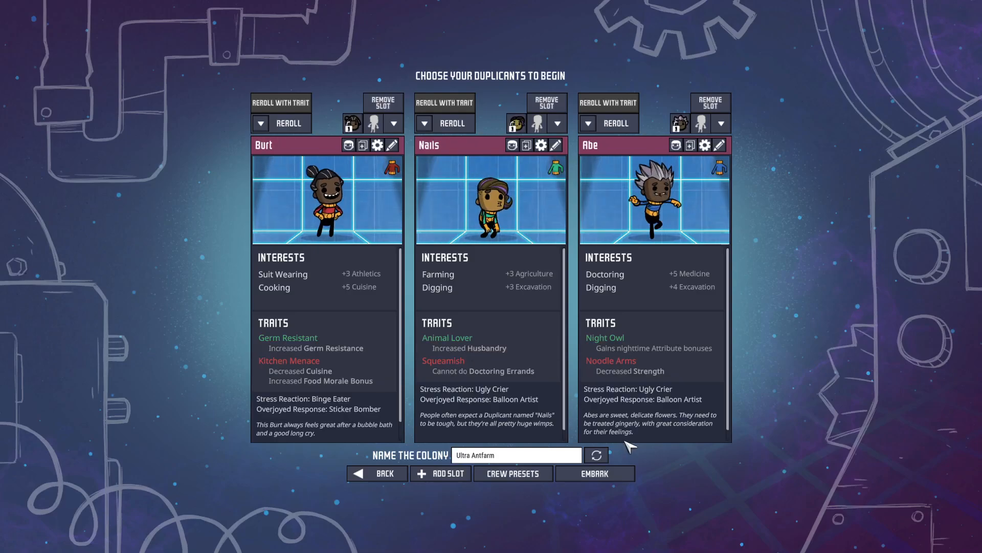
{"action": "left_click", "coordinate": [617, 476]}
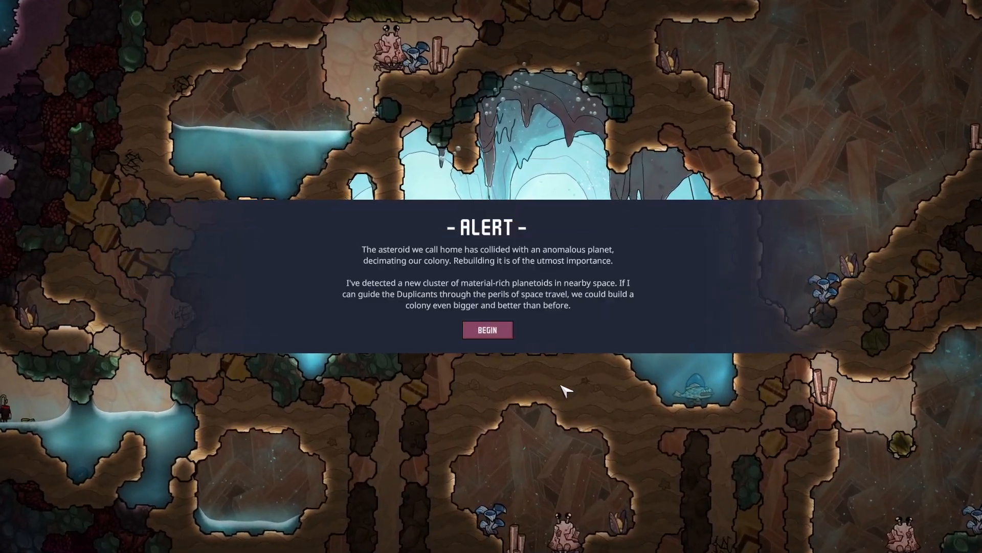
{"action": "left_click", "coordinate": [488, 330]}
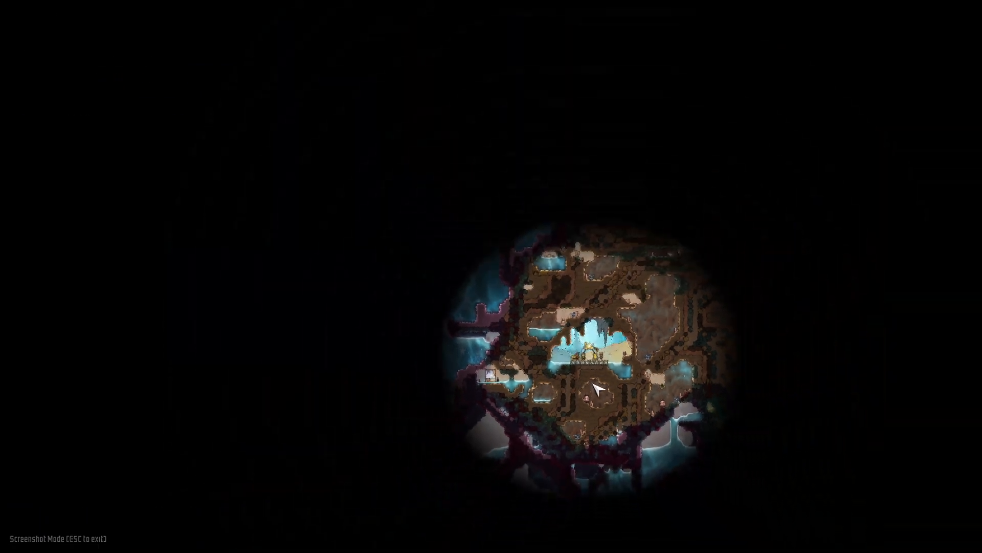
Exit screenshot mode and dispel the fog of war across the starting planetoid with the sandbox Reveal tool
{"action": "key", "text": "Escape"}
{"action": "left_click", "coordinate": [889, 485]}
{"action": "mouse_move", "coordinate": [660, 368]}
{"action": "left_mouse_down"}
{"action": "mouse_move", "coordinate": [693, 399]}
{"action": "mouse_move", "coordinate": [418, 369]}
{"action": "mouse_move", "coordinate": [699, 299]}
{"action": "mouse_move", "coordinate": [370, 448]}
{"action": "mouse_move", "coordinate": [392, 160]}
{"action": "mouse_move", "coordinate": [689, 164]}
{"action": "mouse_move", "coordinate": [310, 284]}
{"action": "mouse_move", "coordinate": [425, 91]}
{"action": "mouse_move", "coordinate": [671, 162]}
{"action": "left_mouse_up"}
{"action": "key", "text": "w"}
{"action": "right_click", "coordinate": [597, 271]}
Follow the Teleporter Transmitter on Submaralin to its linked planetoid Fernini and oversee that planetoid
{"action": "scroll", "coordinate": [578, 270], "scroll_direction": "up", "scroll_amount": 2}
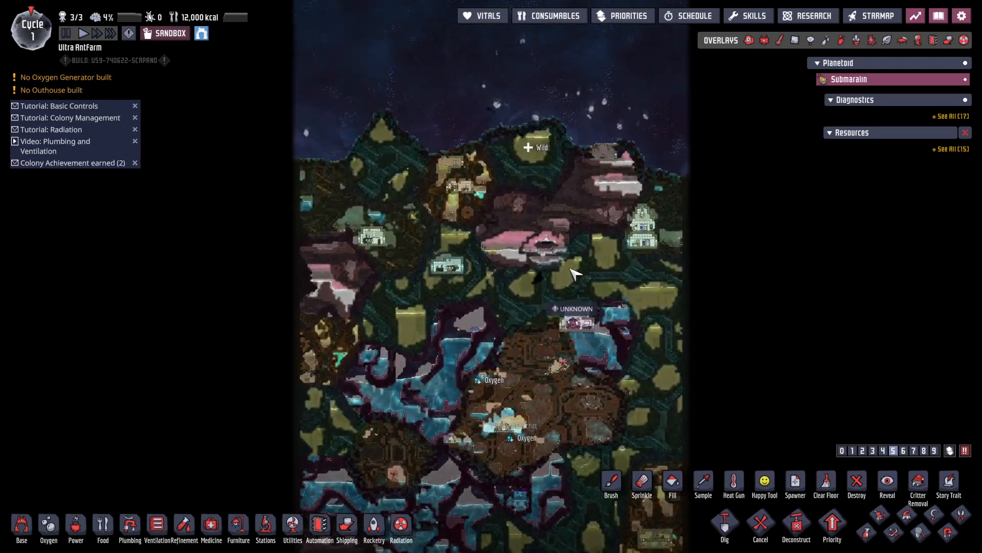
{"action": "scroll", "coordinate": [644, 271], "scroll_direction": "up", "scroll_amount": 2}
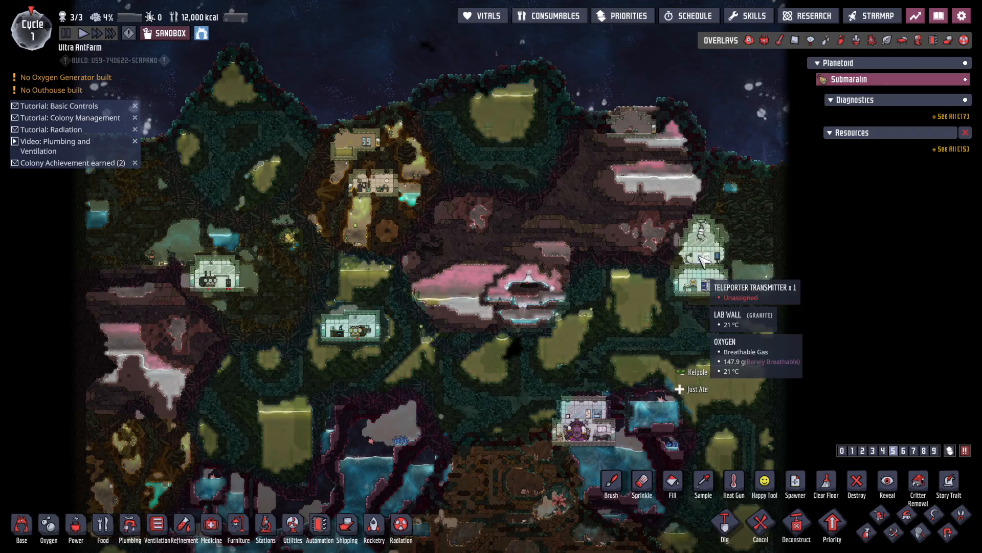
{"action": "left_click", "coordinate": [702, 260]}
{"action": "left_click", "coordinate": [578, 416]}
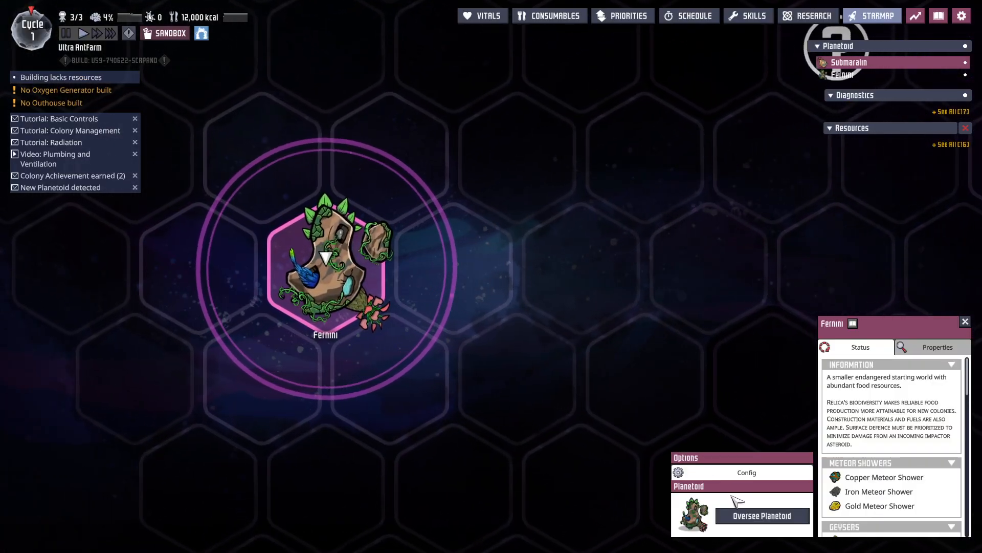
{"action": "left_click", "coordinate": [743, 513]}
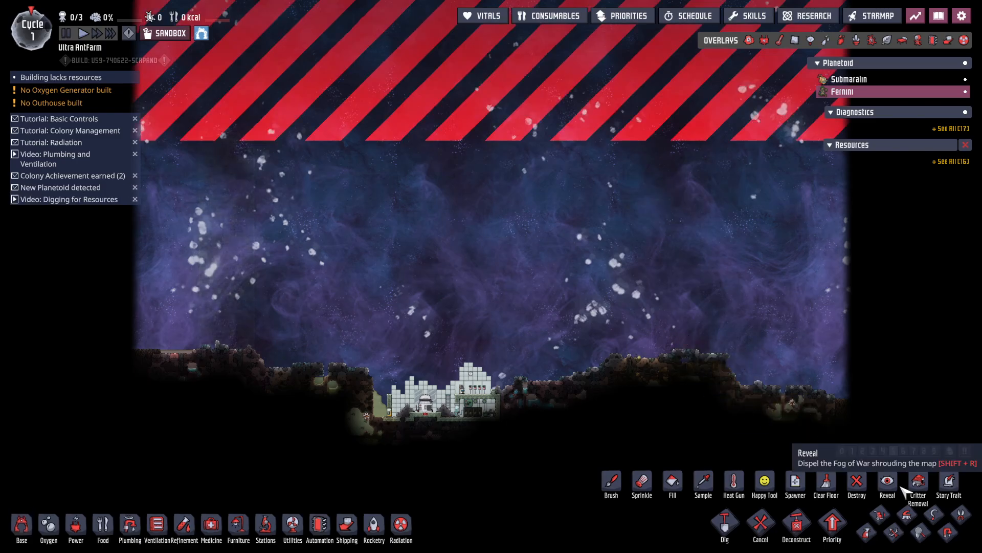
Dispel the fog of war across Fernini's terrain with the sandbox Reveal tool
{"action": "left_click", "coordinate": [898, 486]}
{"action": "key", "text": "s"}
{"action": "key", "text": "s"}
{"action": "mouse_move", "coordinate": [110, 250]}
{"action": "left_mouse_down"}
{"action": "mouse_move", "coordinate": [697, 394]}
{"action": "mouse_move", "coordinate": [164, 366]}
{"action": "mouse_move", "coordinate": [881, 334]}
{"action": "mouse_move", "coordinate": [672, 536]}
{"action": "mouse_move", "coordinate": [85, 358]}
{"action": "mouse_move", "coordinate": [241, 268]}
{"action": "mouse_move", "coordinate": [715, 485]}
{"action": "mouse_move", "coordinate": [186, 441]}
{"action": "mouse_move", "coordinate": [824, 335]}
{"action": "left_mouse_up"}
{"action": "key", "text": "s"}
{"action": "key", "text": "w"}
{"action": "right_click", "coordinate": [821, 338]}
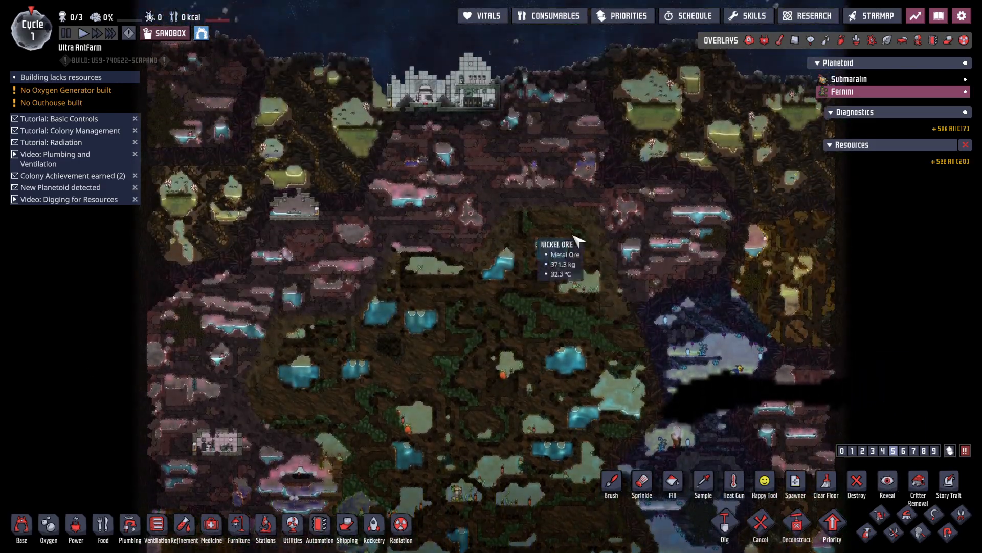
Examine Fernini's revealed biomes, from the underground core up to the surface and space above
{"action": "key", "text": "s"}
{"action": "scroll", "coordinate": [453, 323], "scroll_direction": "up", "scroll_amount": 1}
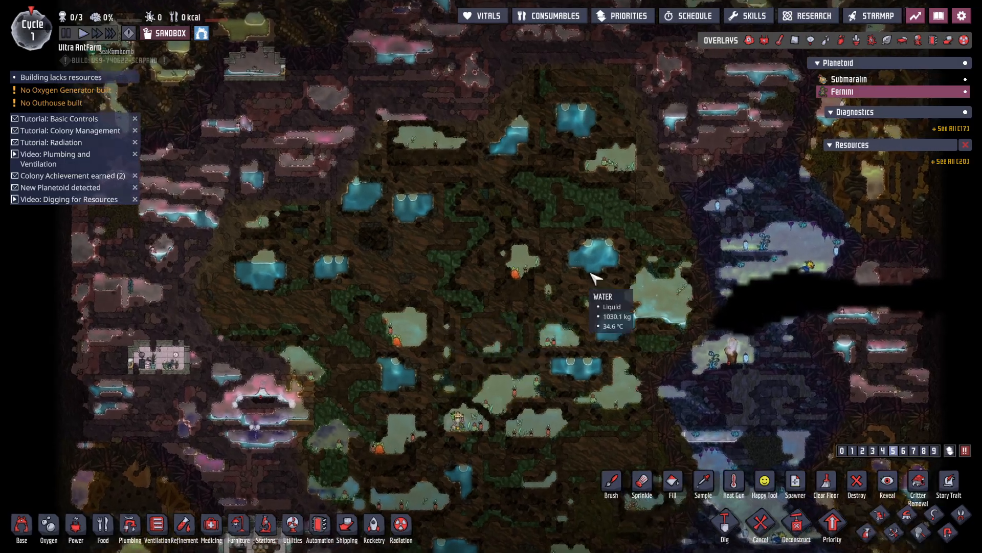
{"action": "key", "text": "s"}
{"action": "key", "text": "w"}
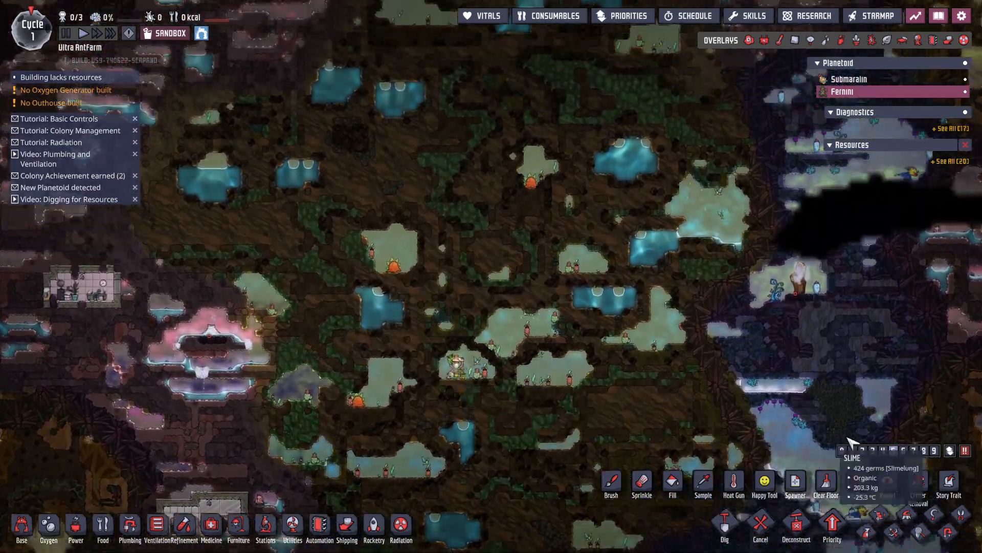
{"action": "key", "text": "w"}
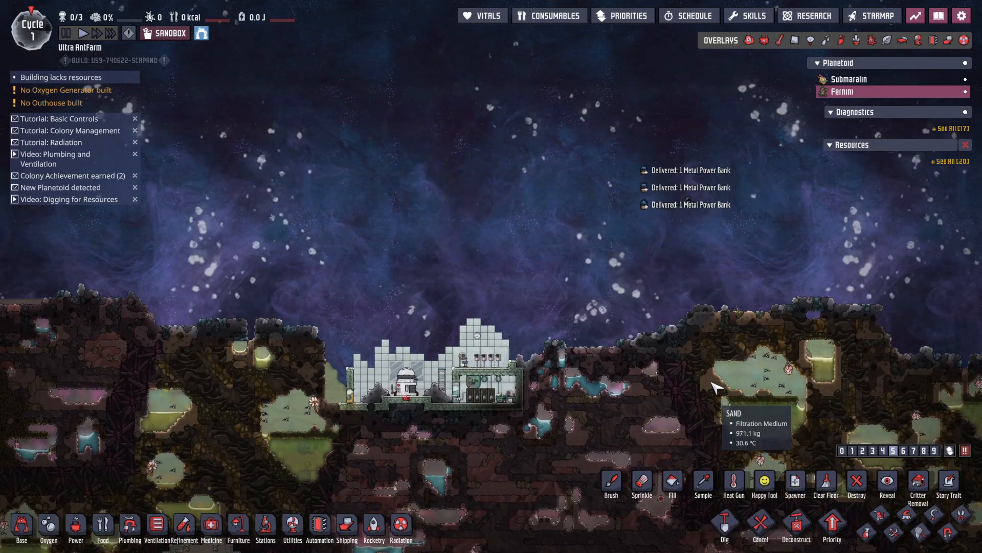
{"action": "key", "text": "w"}
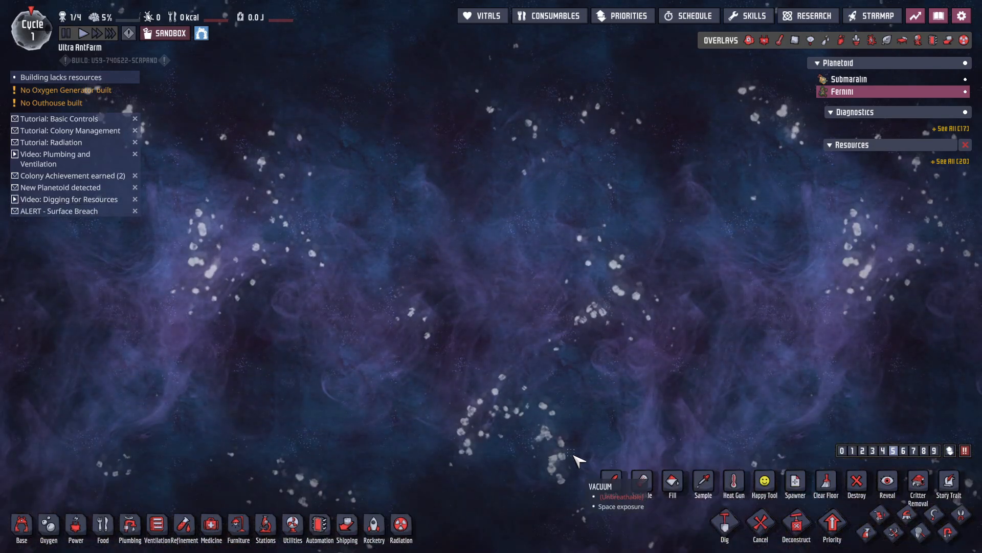
Inspect the starmap's planetoid layout and the hex containing the Temporal Tear and Demolior
{"action": "key", "text": "z"}
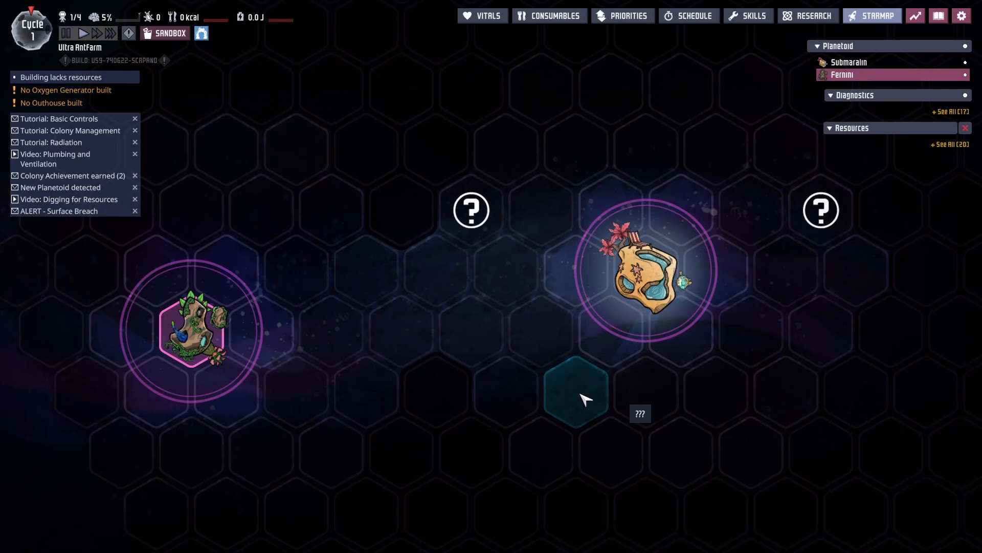
{"action": "scroll", "coordinate": [581, 394], "scroll_direction": "down", "scroll_amount": 3}
{"action": "mouse_move", "coordinate": [799, 404]}
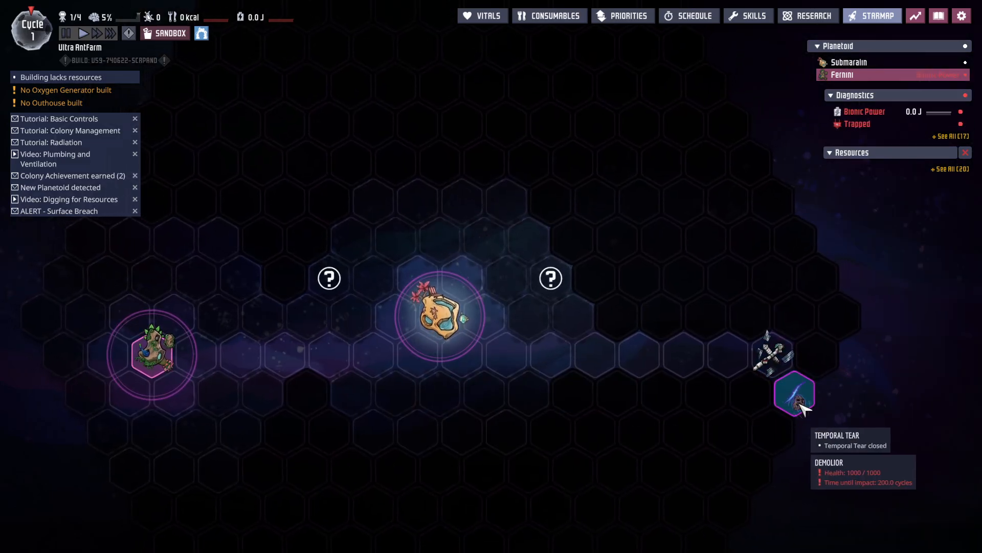
{"action": "key", "text": "z"}
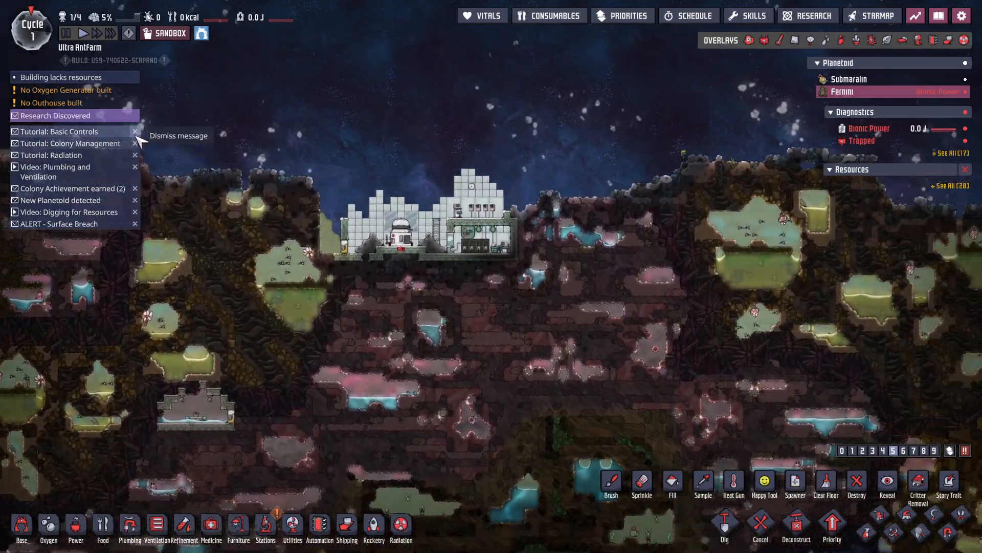
Dismiss the tutorial, video, achievement, planetoid and surface breach messages from the notification list
{"action": "left_click", "coordinate": [137, 133]}
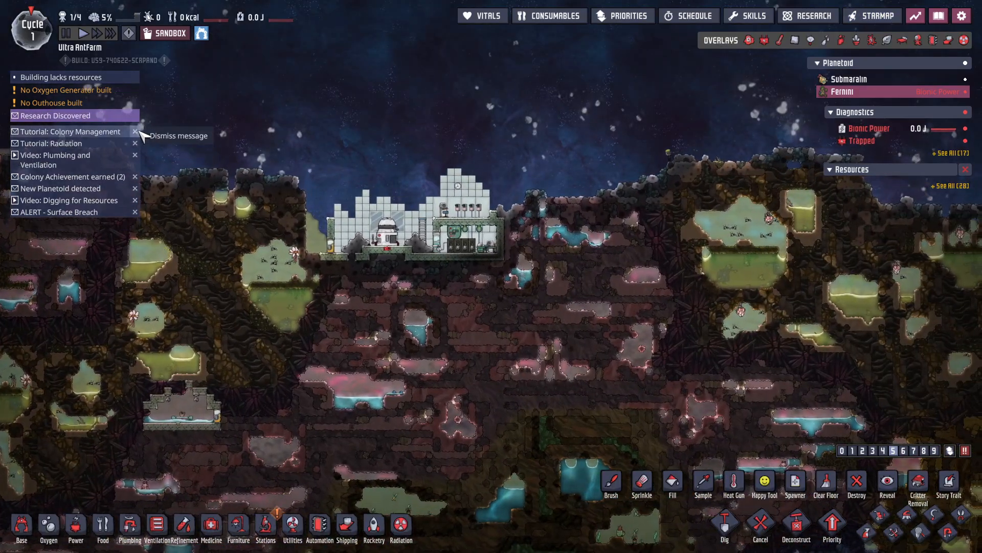
{"action": "left_click", "coordinate": [136, 132]}
{"action": "left_click", "coordinate": [137, 131]}
{"action": "left_click", "coordinate": [137, 131]}
{"action": "double_click", "coordinate": [137, 131]}
{"action": "left_click", "coordinate": [137, 131]}
{"action": "left_click", "coordinate": [137, 131]}
{"action": "left_click", "coordinate": [137, 131]}
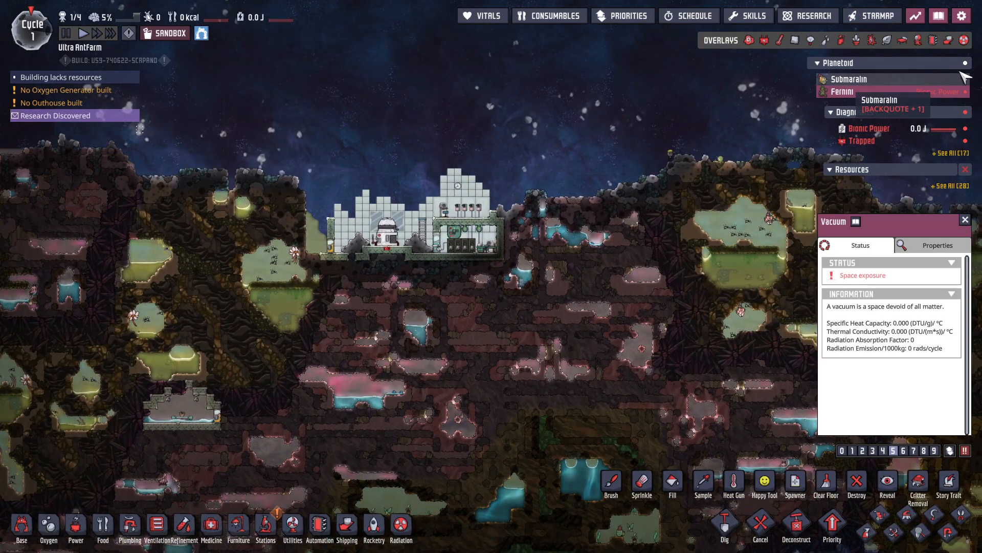
Look through the achievements list in the colony summary, then return to the game
{"action": "left_click", "coordinate": [916, 15]}
{"action": "left_click", "coordinate": [924, 276]}
{"action": "scroll", "coordinate": [894, 232], "scroll_direction": "down", "scroll_amount": 10}
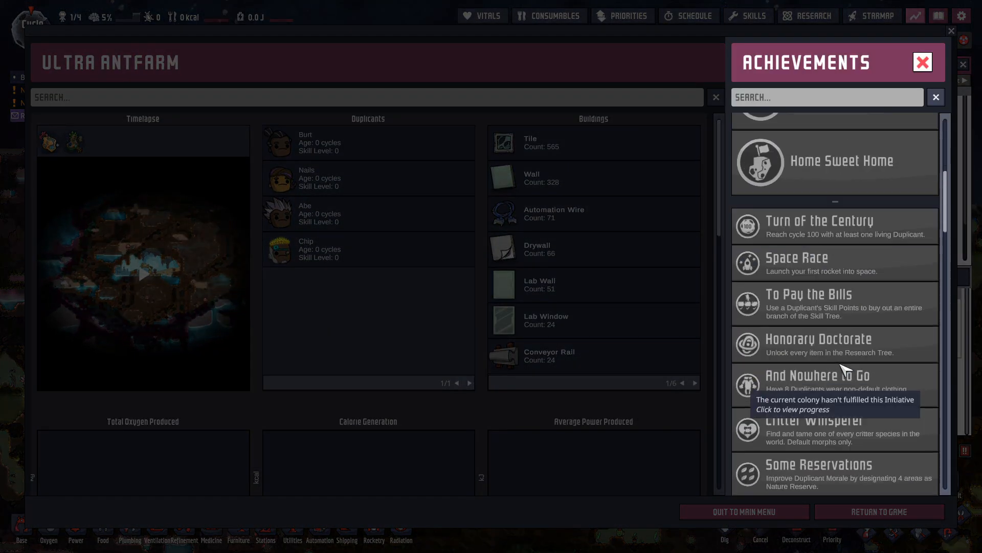
{"action": "left_click_drag", "start_coordinate": [947, 290], "coordinate": [947, 385]}
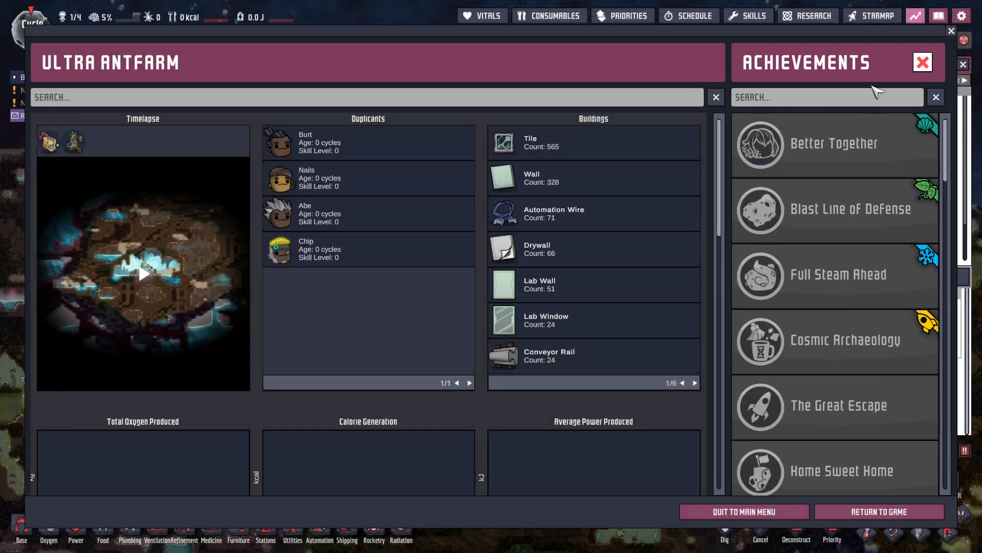
{"action": "key", "text": "Escape"}
{"action": "key", "text": "Escape"}
Reveal the whole starmap by enabling debug mode, then oversee the icy Ceres planetoid next to the starting one
{"action": "key", "text": "s"}
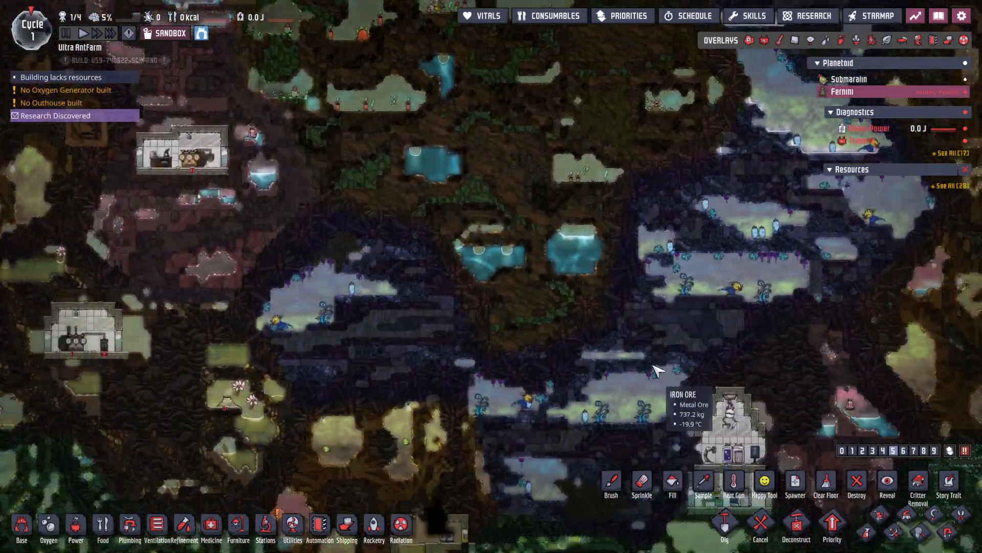
{"action": "key", "text": "z"}
{"action": "key", "text": "BackSpace"}
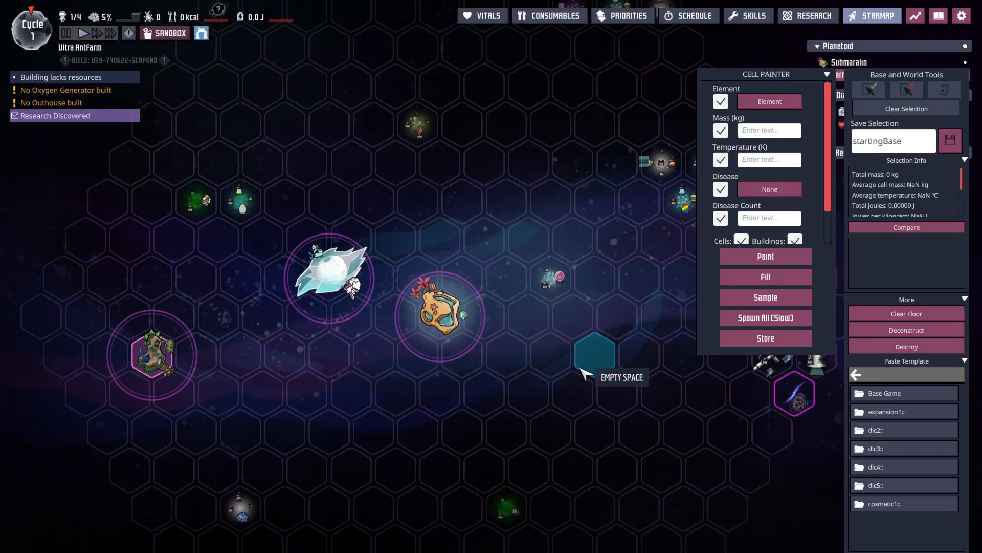
{"action": "left_click", "coordinate": [342, 287]}
{"action": "key", "text": "s"}
{"action": "left_click", "coordinate": [756, 515]}
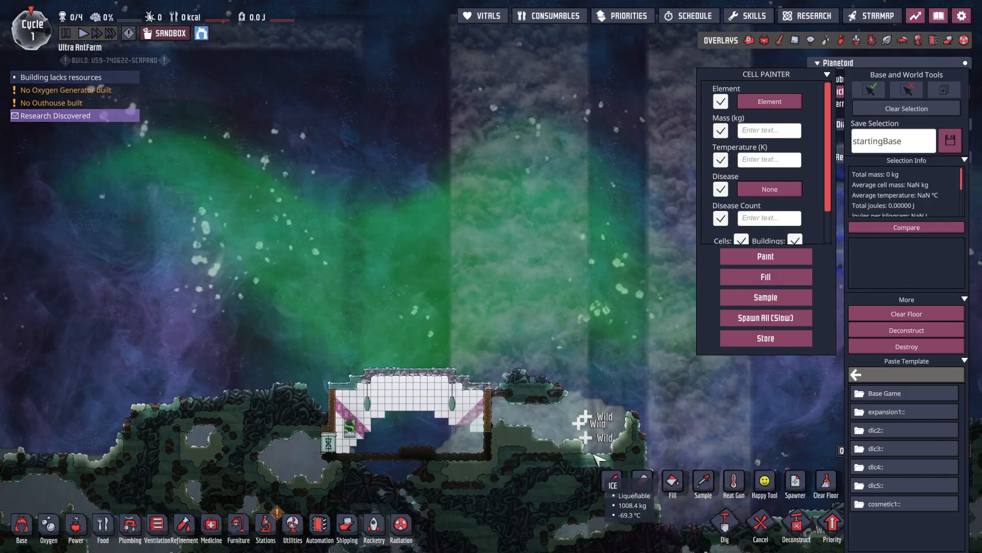
Leave debug mode and spawn a Bionic Duplicant above the surface of the Iciclolin planetoid with the Spawner tool
{"action": "key", "text": "BackSpace"}
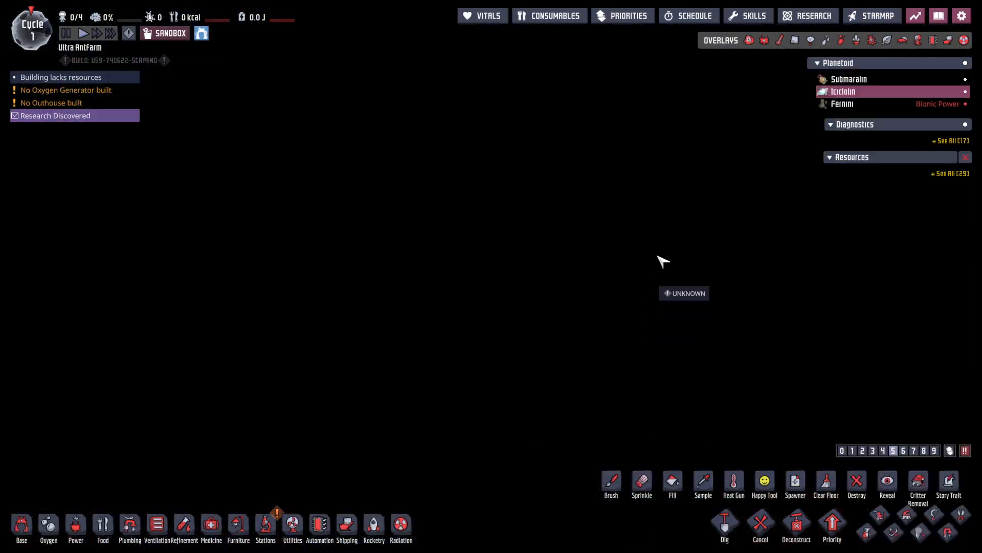
{"action": "key", "text": "w"}
{"action": "left_click", "coordinate": [799, 482]}
{"action": "key", "text": "w"}
{"action": "key", "text": "d"}
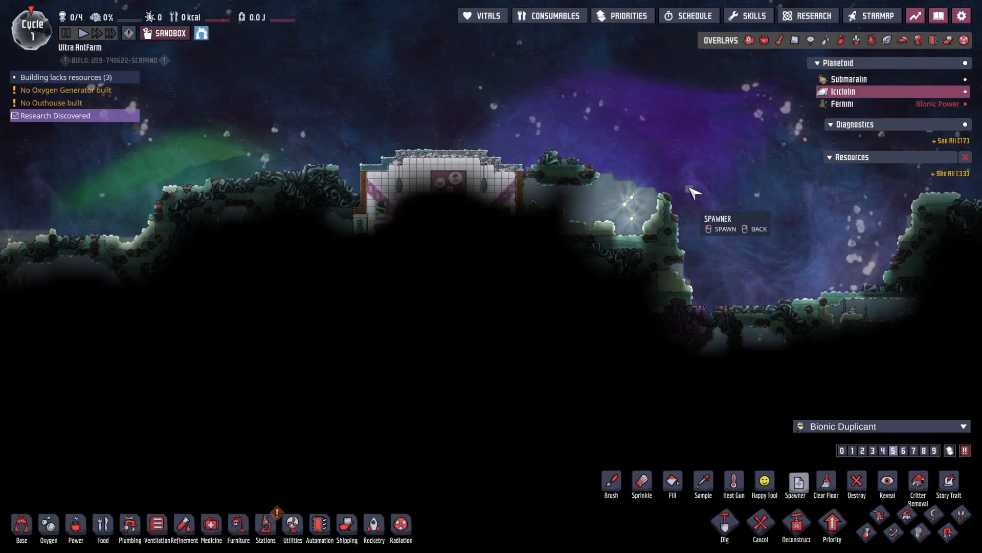
{"action": "left_click", "coordinate": [688, 189]}
{"action": "right_click", "coordinate": [733, 295]}
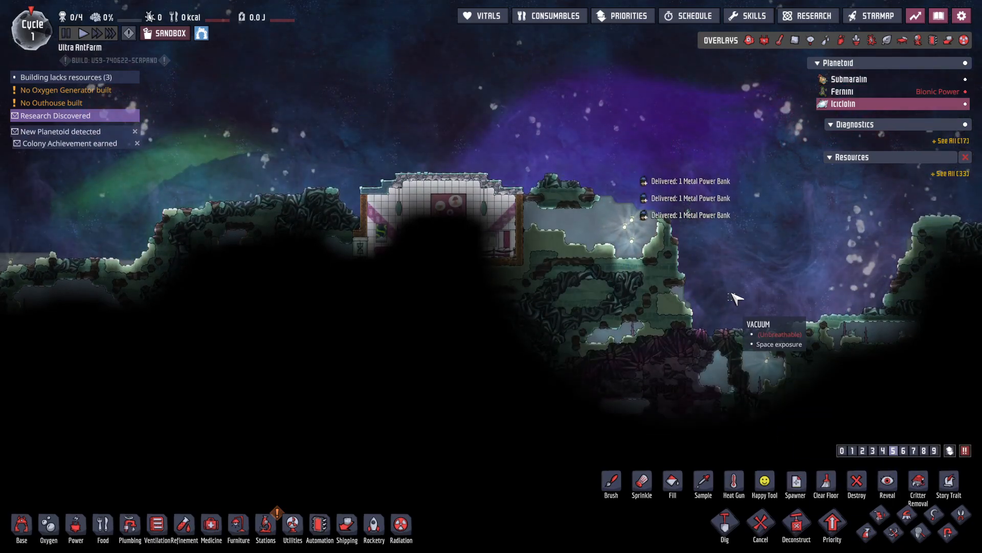
Reveal the map again with debug mode and examine the planetoid's underground biomes, magma layer and the structures around its base
{"action": "key", "text": "BackSpace"}
{"action": "key", "text": "s"}
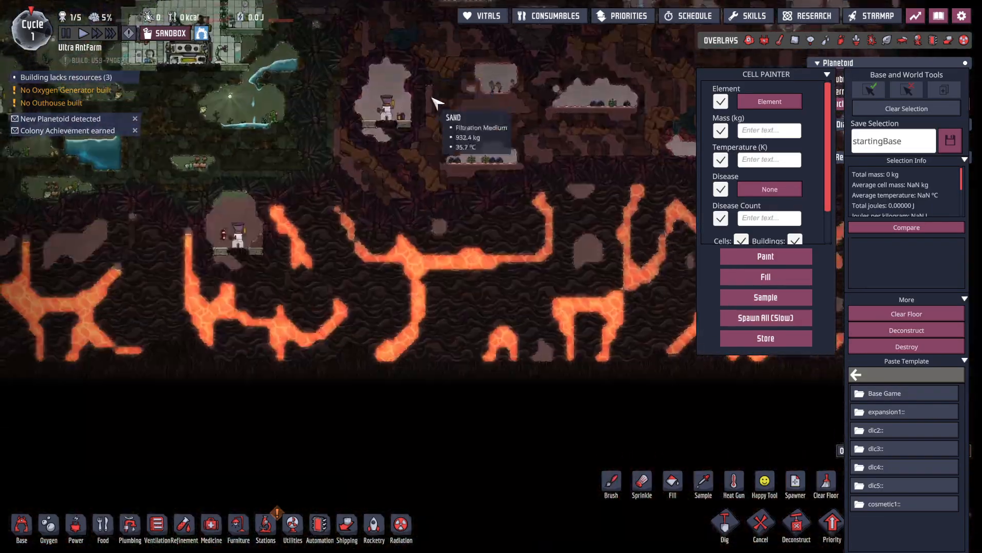
{"action": "key", "text": "w"}
{"action": "key", "text": "a"}
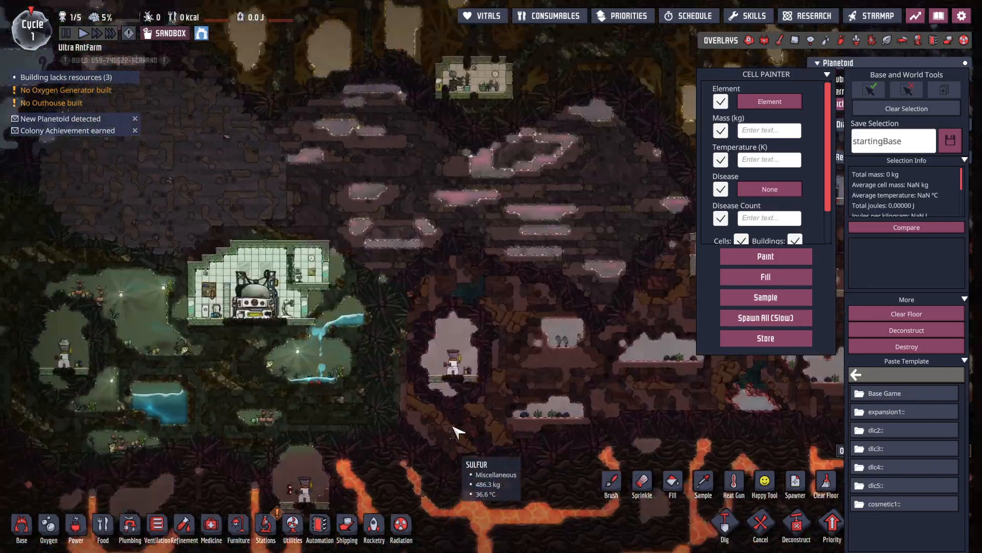
{"action": "scroll", "coordinate": [452, 404], "scroll_direction": "up", "scroll_amount": 3}
{"action": "key", "text": "a"}
{"action": "key", "text": "a"}
{"action": "key", "text": "w"}
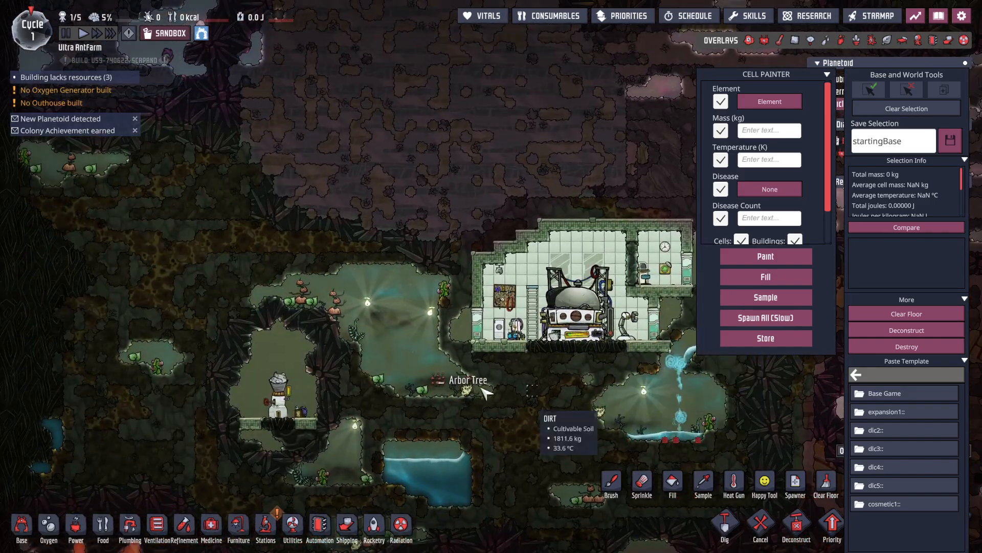
Oversee the Submaralin planetoid from the starmap, close the Recruit Survivor message and examine its biomes up to the surface
{"action": "key", "text": "z"}
{"action": "left_click", "coordinate": [434, 211]}
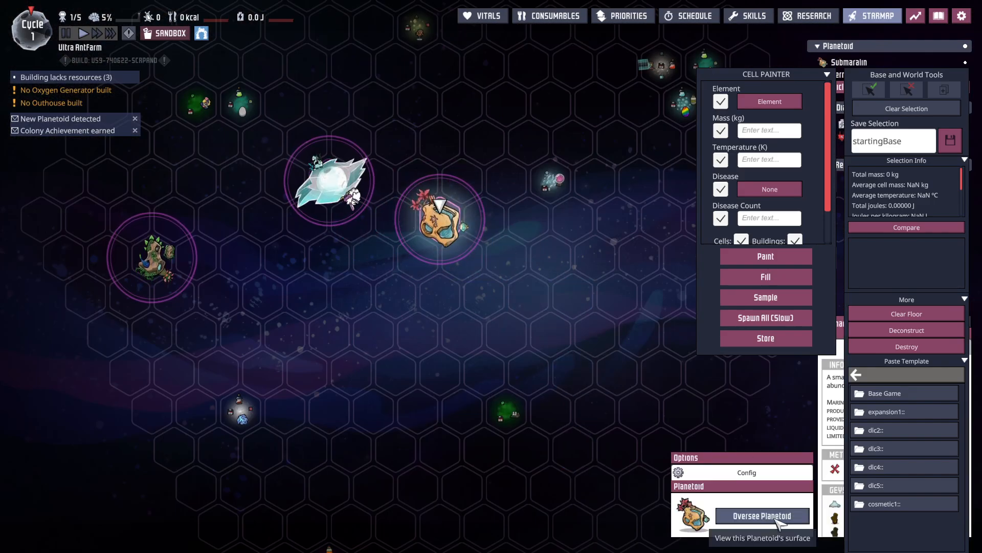
{"action": "left_click", "coordinate": [724, 515]}
{"action": "key", "text": "s"}
{"action": "scroll", "coordinate": [607, 427], "scroll_direction": "up", "scroll_amount": 4}
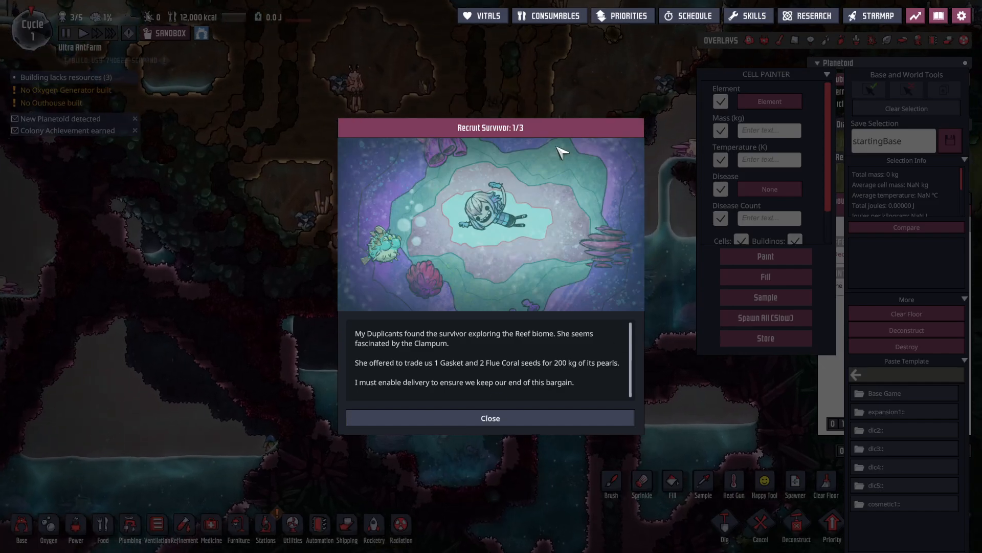
{"action": "left_click", "coordinate": [490, 418]}
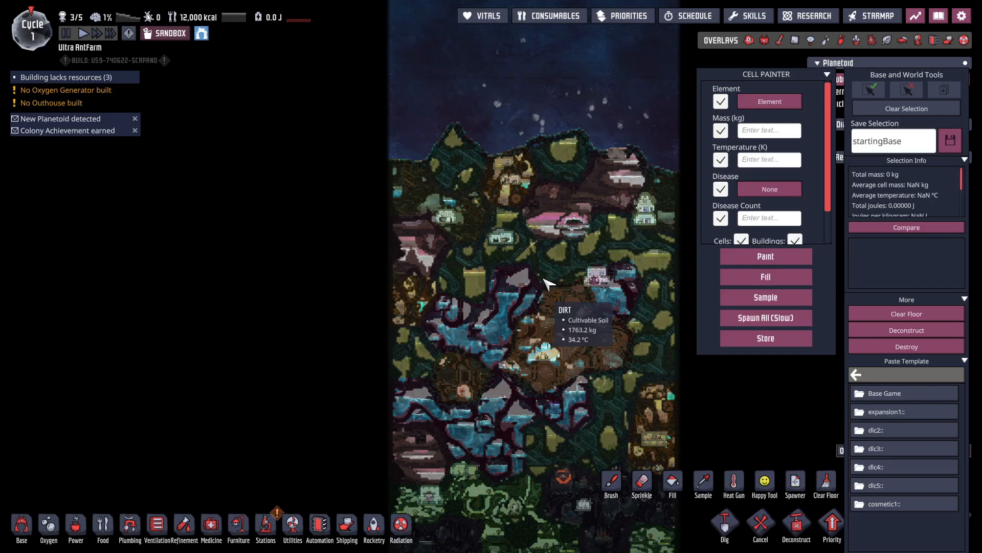
{"action": "scroll", "coordinate": [550, 281], "scroll_direction": "up", "scroll_amount": 4}
{"action": "key", "text": "w"}
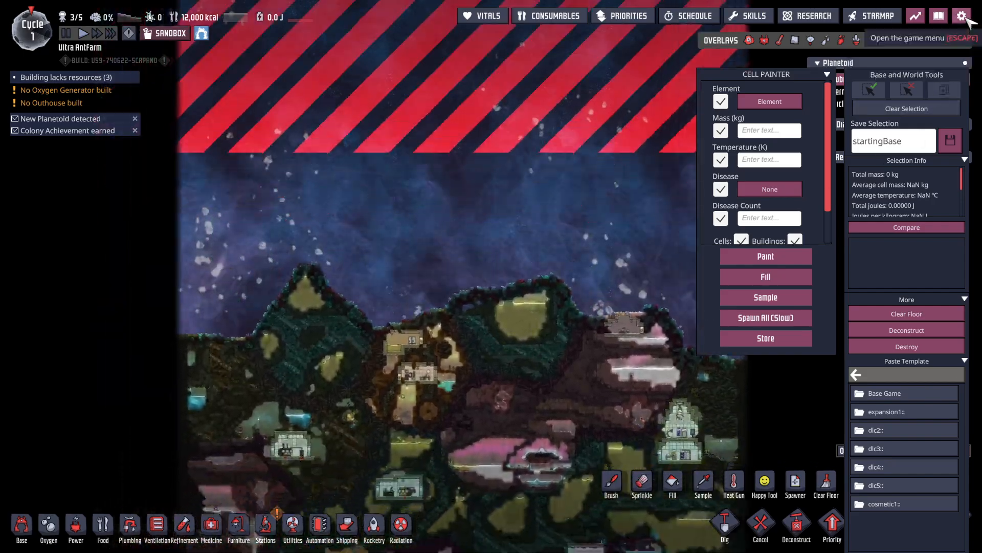
Quit the current game to the main menu without saving
{"action": "left_click", "coordinate": [962, 19]}
{"action": "left_click", "coordinate": [515, 335]}
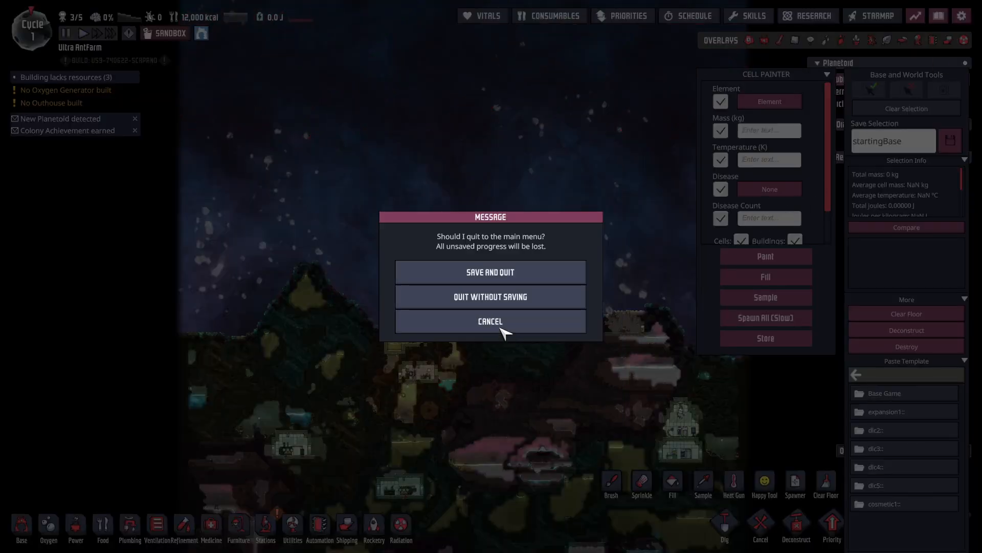
{"action": "left_click", "coordinate": [486, 293]}
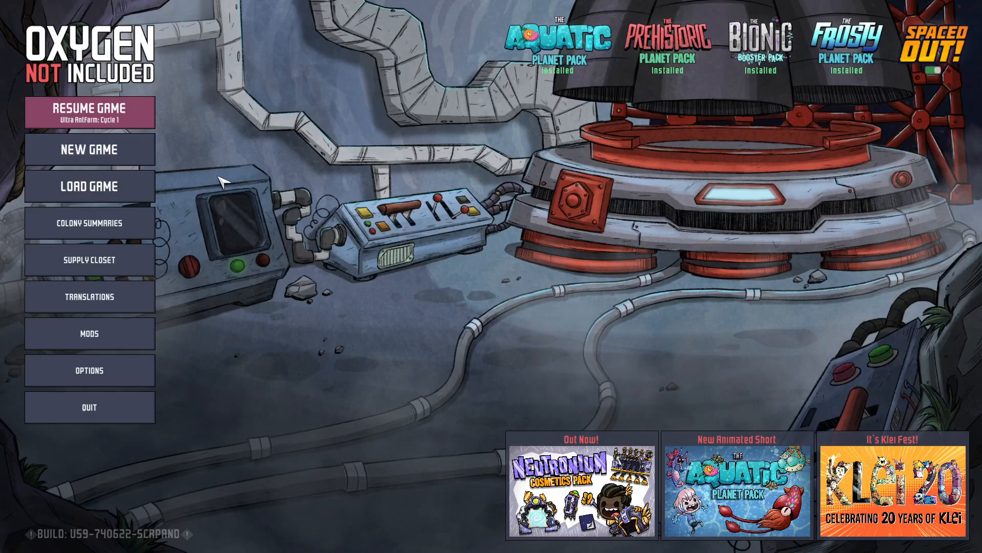
Begin a new game in Survival mode and switch the Worldgen Designer to Advanced mode
{"action": "left_click", "coordinate": [138, 151]}
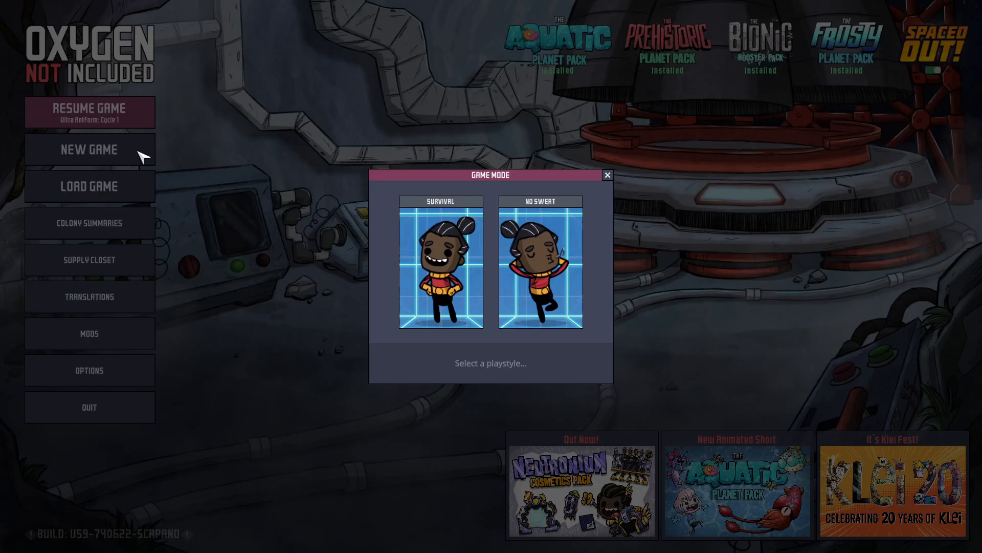
{"action": "left_click", "coordinate": [440, 245]}
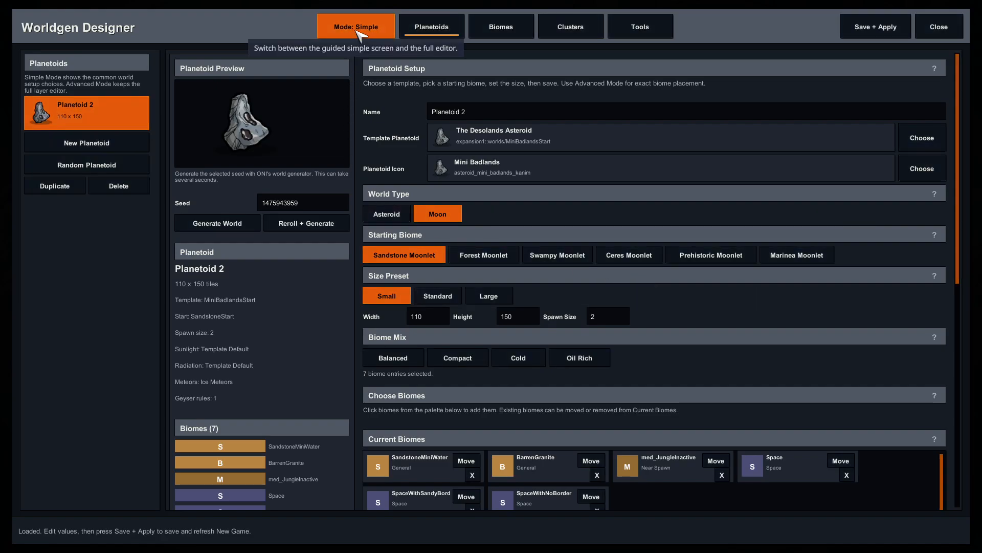
{"action": "left_click", "coordinate": [357, 31]}
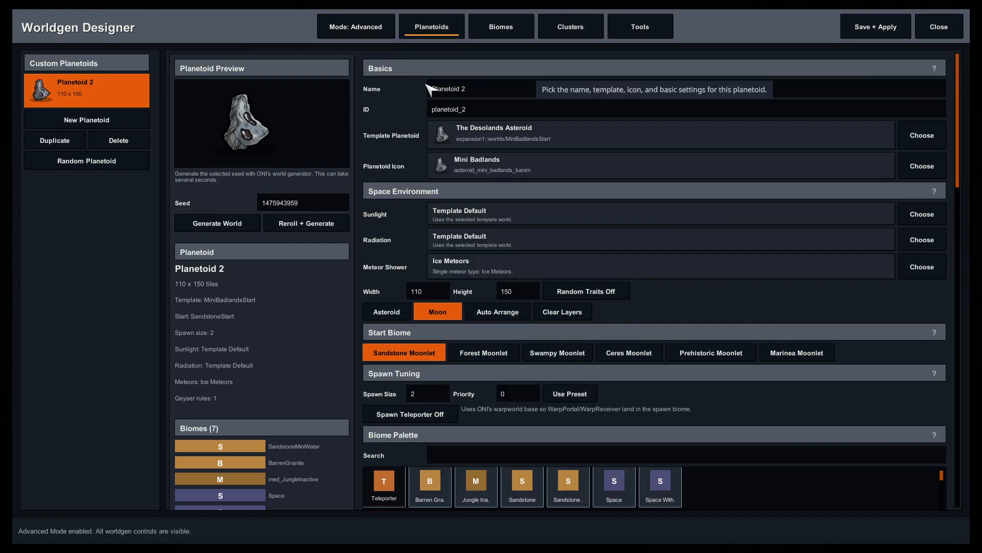
Delete the custom planetoid Planetoid 2 and the custom cluster Cluster 1
{"action": "left_click", "coordinate": [110, 143]}
{"action": "left_click", "coordinate": [566, 36]}
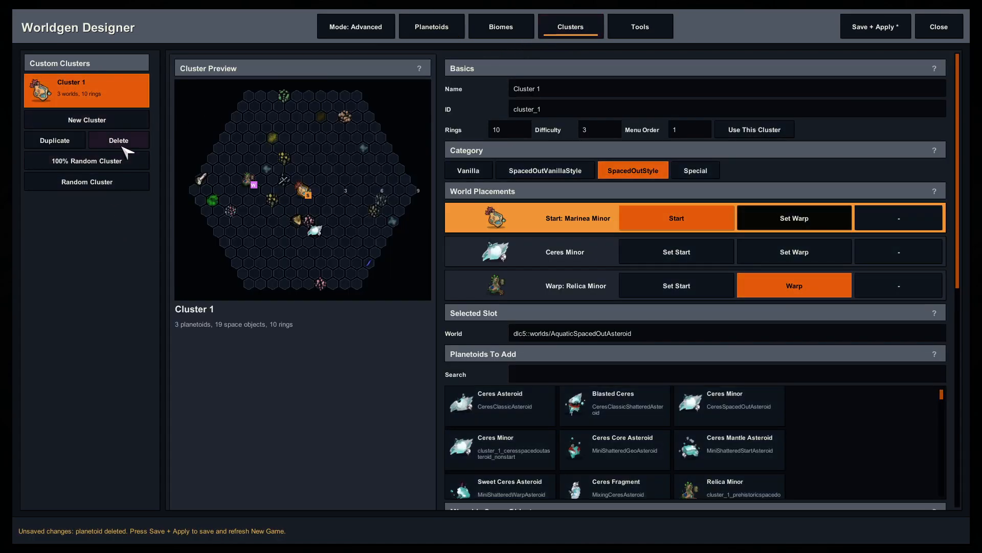
{"action": "left_click", "coordinate": [120, 121]}
Create a random planetoid, save and apply it, and generate its world preview to inspect the geysers and layout
{"action": "left_click", "coordinate": [433, 28]}
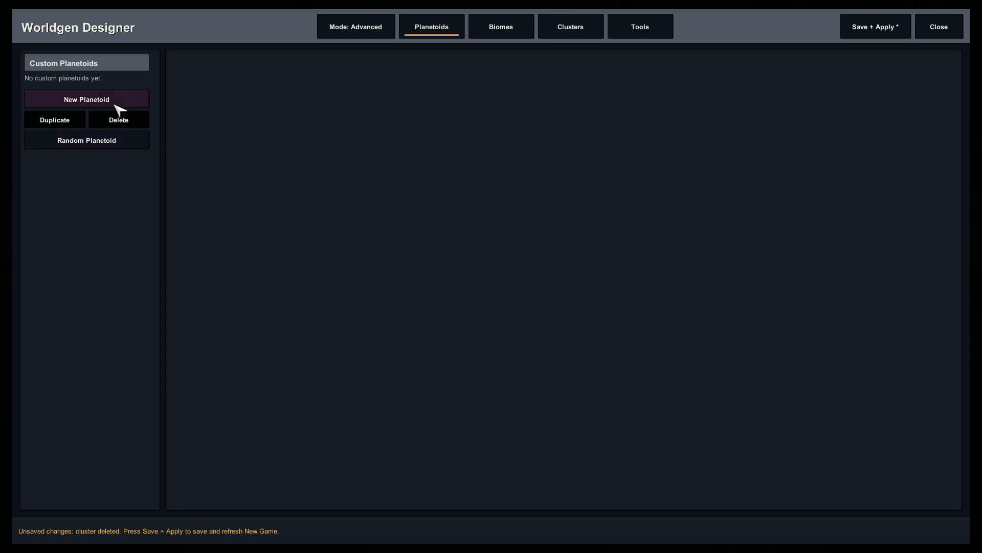
{"action": "left_click", "coordinate": [118, 149]}
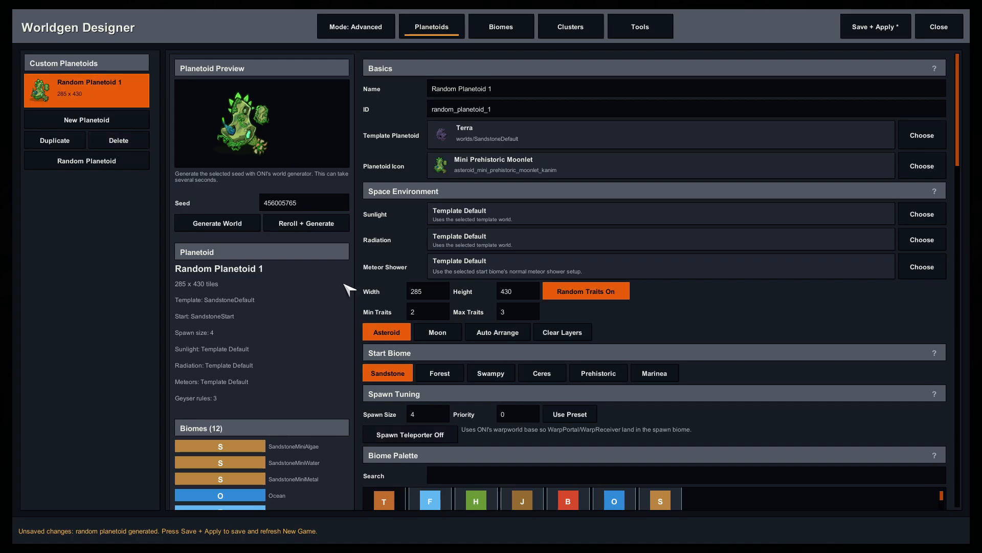
{"action": "left_click", "coordinate": [885, 27]}
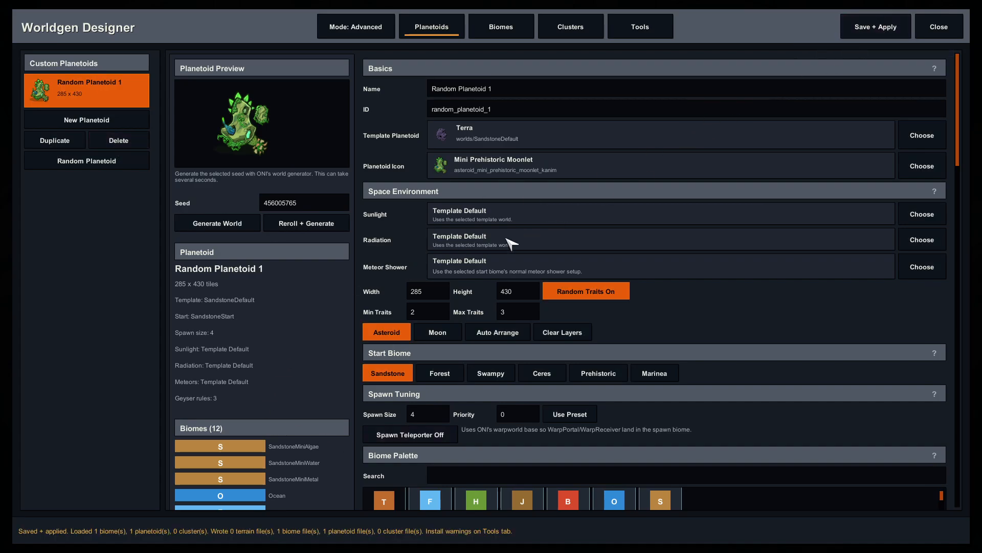
{"action": "left_click", "coordinate": [220, 223]}
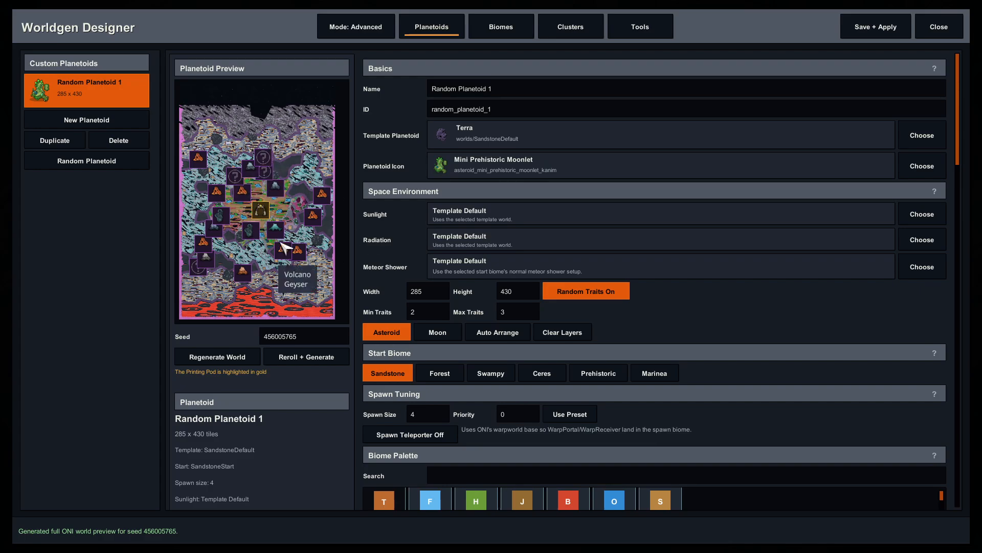
{"action": "scroll", "coordinate": [317, 351], "scroll_direction": "down", "scroll_amount": 5}
{"action": "scroll", "coordinate": [331, 321], "scroll_direction": "up", "scroll_amount": 5}
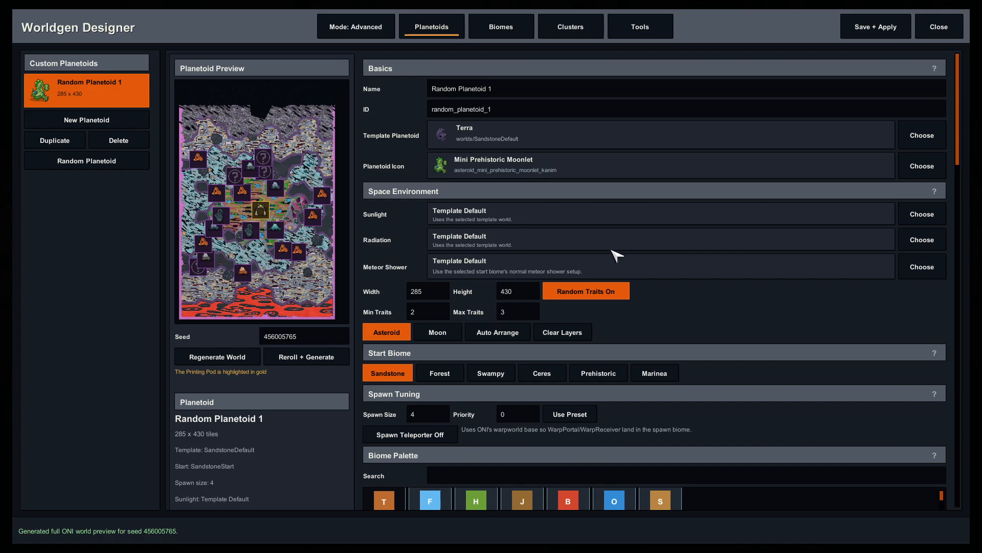
Change the random planetoid's template to the Metallic Swampy Asteroid variant MiniMetallicSwampyStart, and save and apply it
{"action": "left_click", "coordinate": [916, 137]}
{"action": "scroll", "coordinate": [467, 257], "scroll_direction": "down", "scroll_amount": 3}
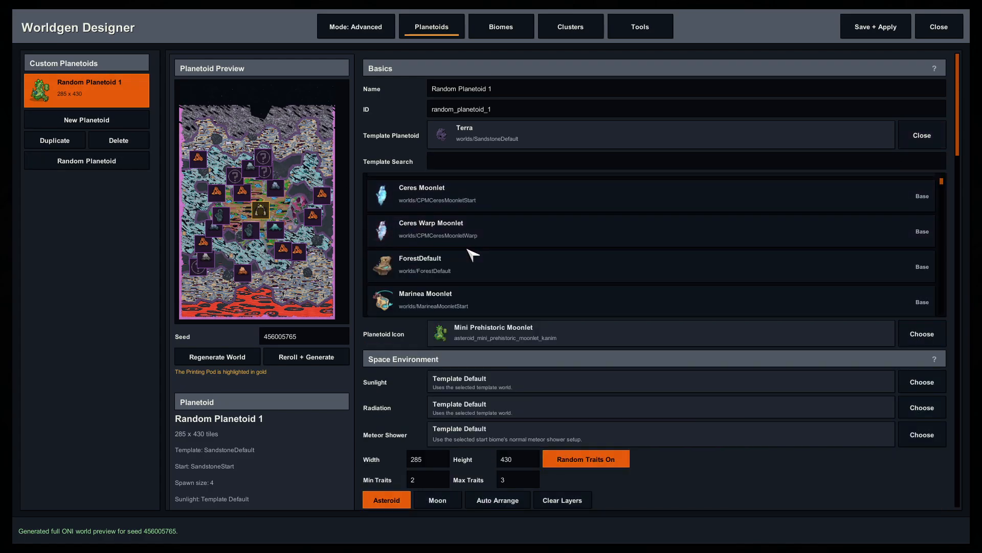
{"action": "scroll", "coordinate": [503, 262], "scroll_direction": "down", "scroll_amount": 2}
{"action": "scroll", "coordinate": [502, 263], "scroll_direction": "down", "scroll_amount": 4}
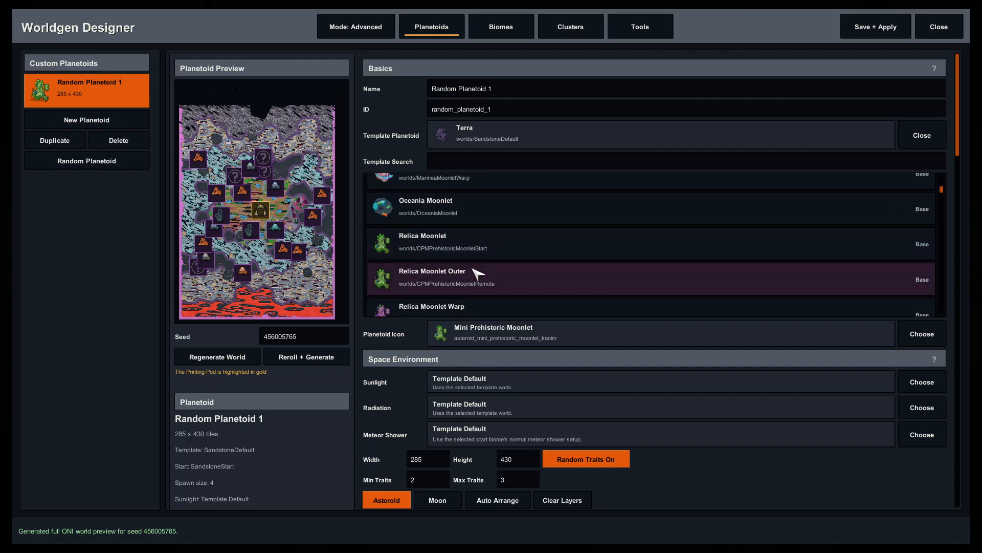
{"action": "scroll", "coordinate": [475, 277], "scroll_direction": "down", "scroll_amount": 8}
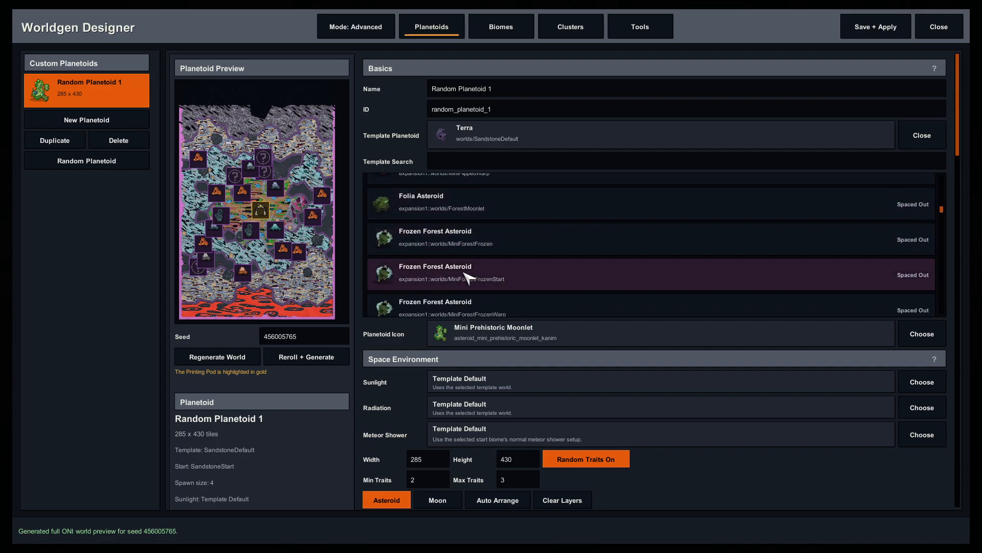
{"action": "scroll", "coordinate": [467, 277], "scroll_direction": "down", "scroll_amount": 5}
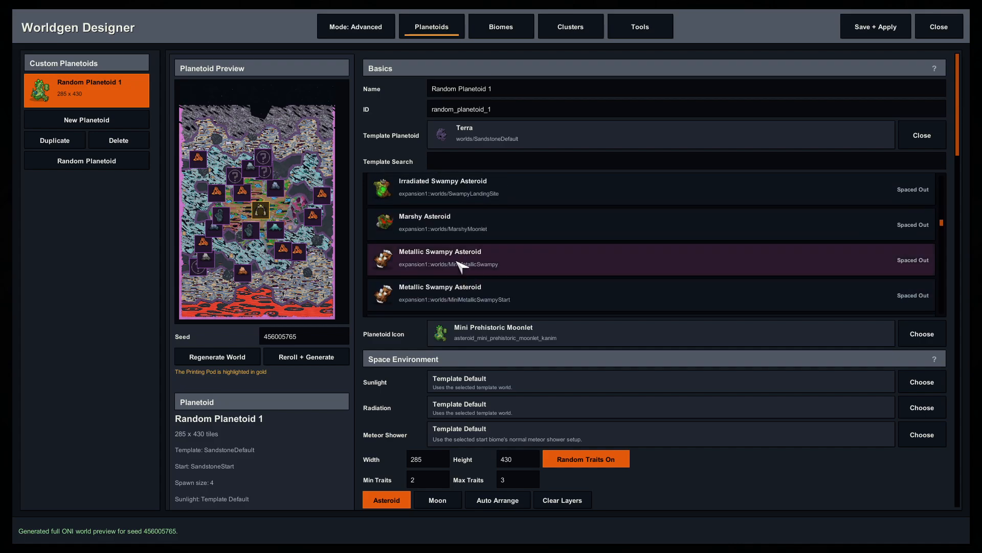
{"action": "left_click", "coordinate": [506, 297]}
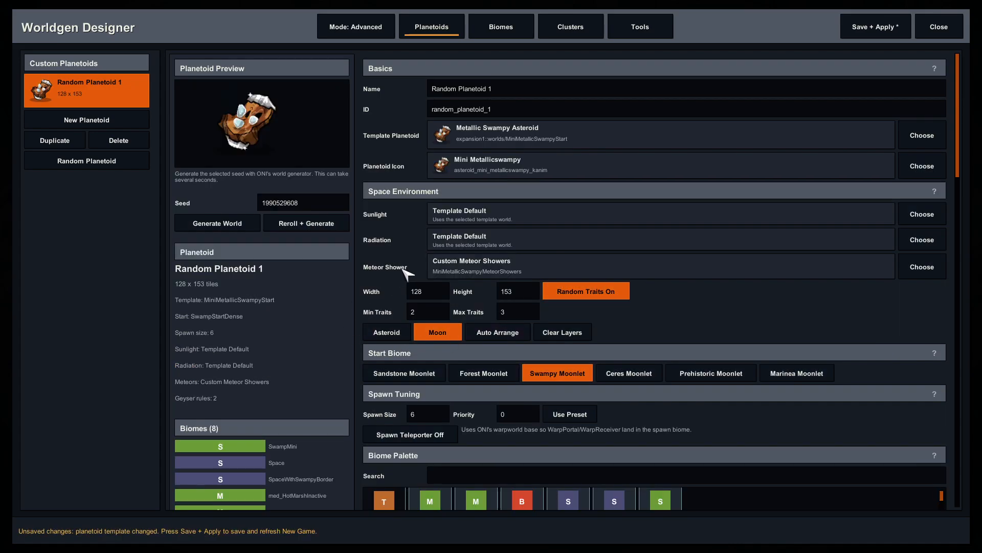
{"action": "left_click", "coordinate": [876, 28]}
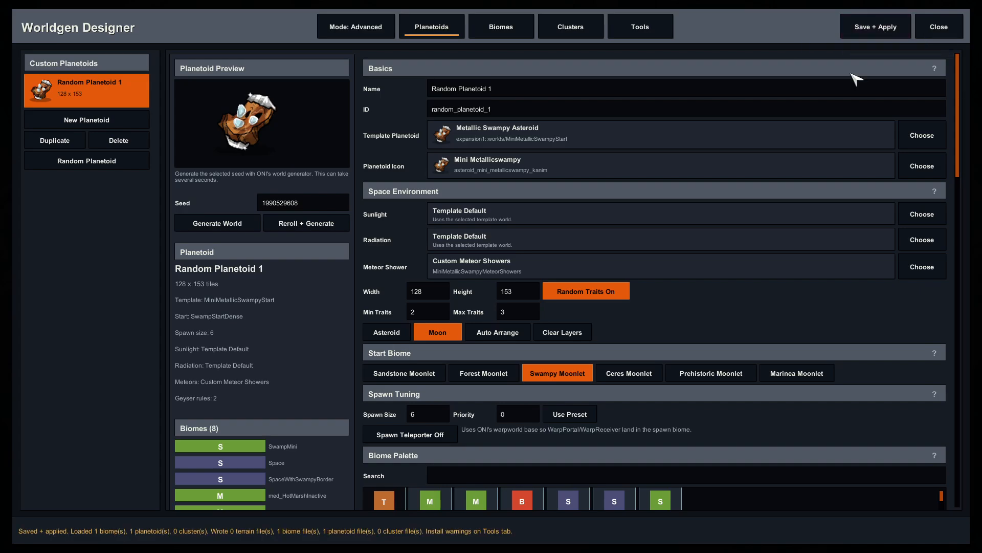
Change the planetoid's icon to Badlands, and save and apply it
{"action": "left_click", "coordinate": [921, 167]}
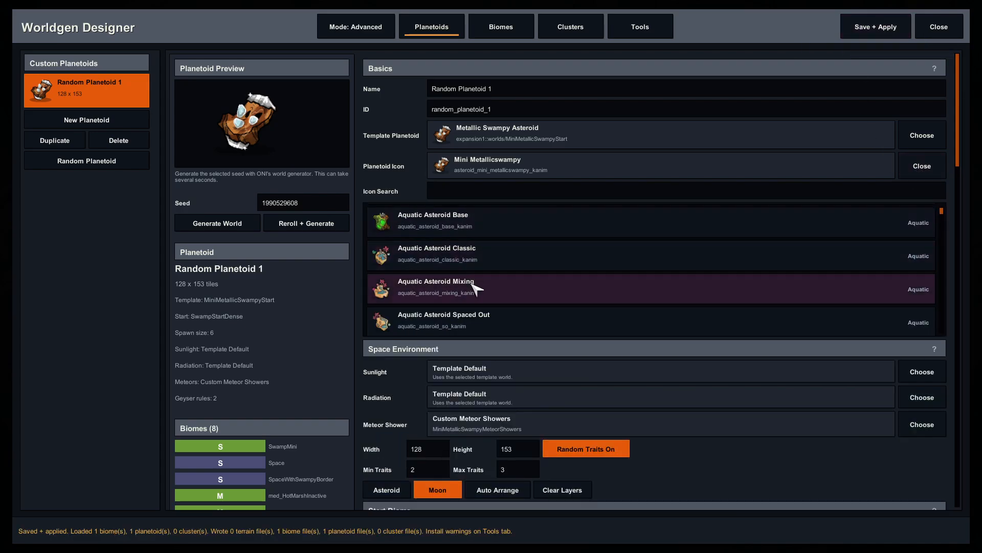
{"action": "scroll", "coordinate": [476, 289], "scroll_direction": "down", "scroll_amount": 3}
{"action": "scroll", "coordinate": [474, 287], "scroll_direction": "up", "scroll_amount": 1}
{"action": "left_click", "coordinate": [463, 255]}
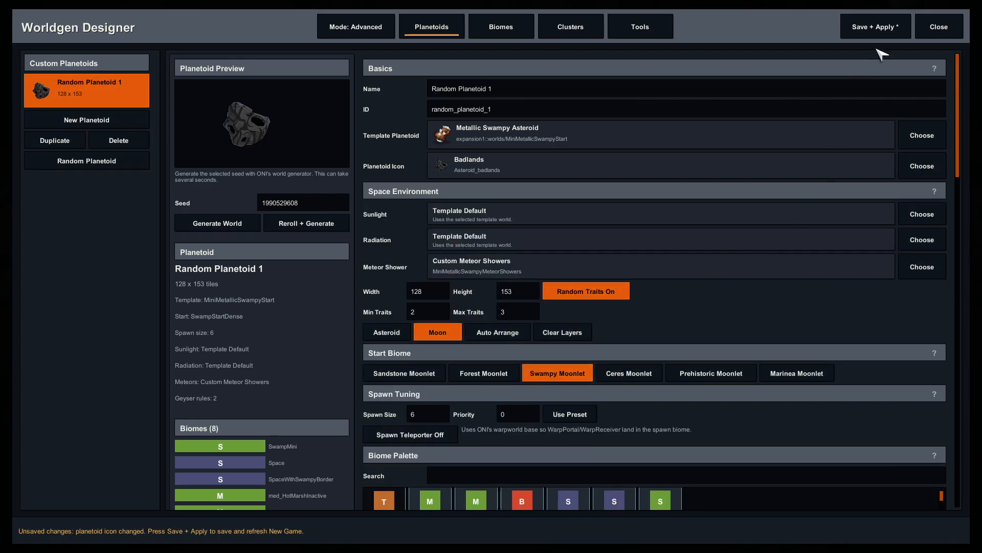
{"action": "left_click", "coordinate": [876, 26]}
Rename the planetoid as Modified Swamp, set its ID to modified_swamp, and save and apply the changes
{"action": "left_click", "coordinate": [502, 90]}
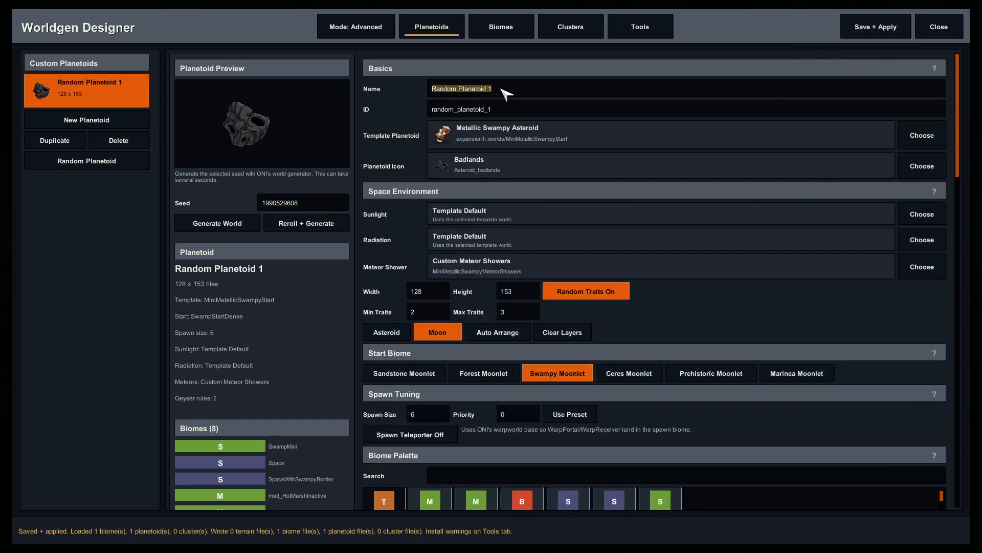
{"action": "type", "text": "Mod"}
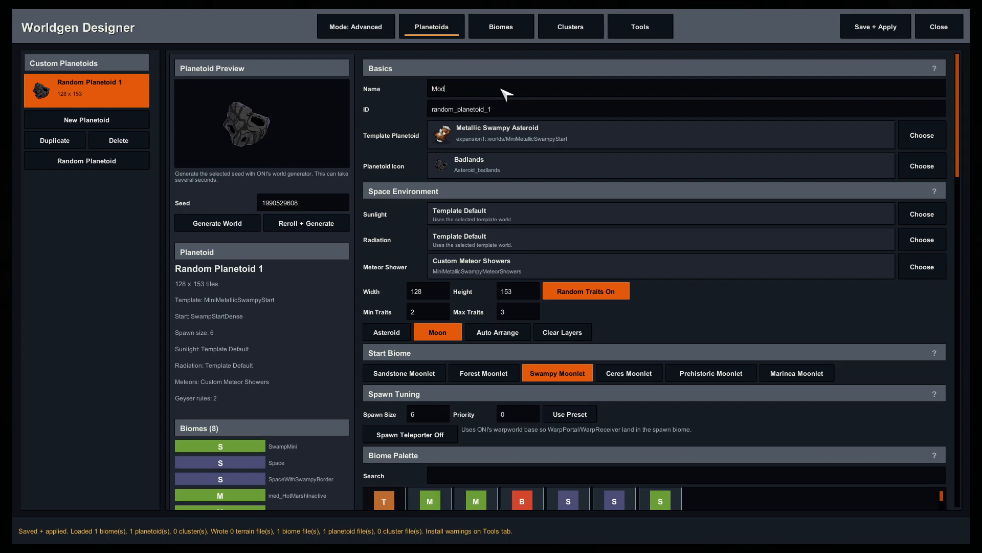
{"action": "type", "text": "ified Swamp"}
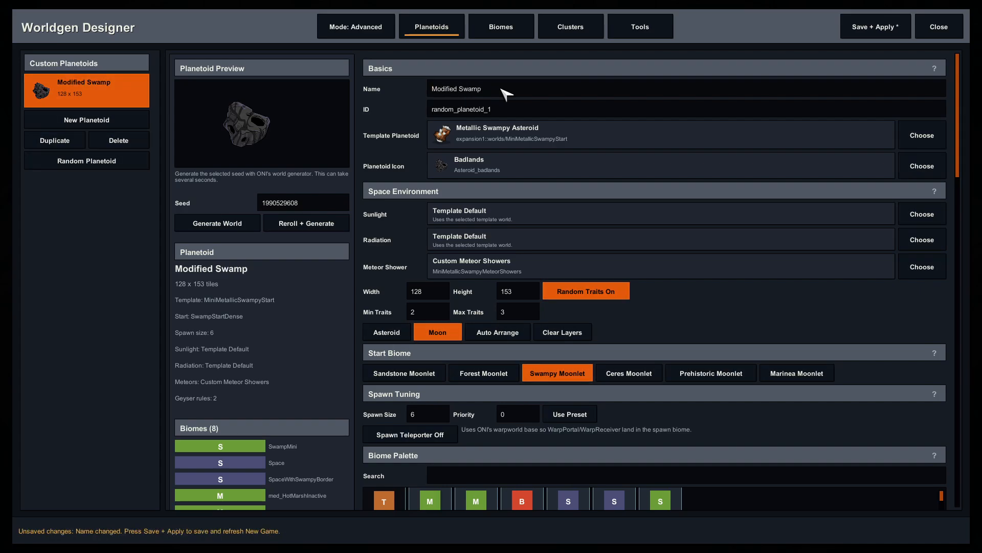
{"action": "left_click", "coordinate": [522, 111]}
{"action": "type", "text": "modified_swamp"}
{"action": "key", "text": "Return"}
{"action": "left_click", "coordinate": [875, 27]}
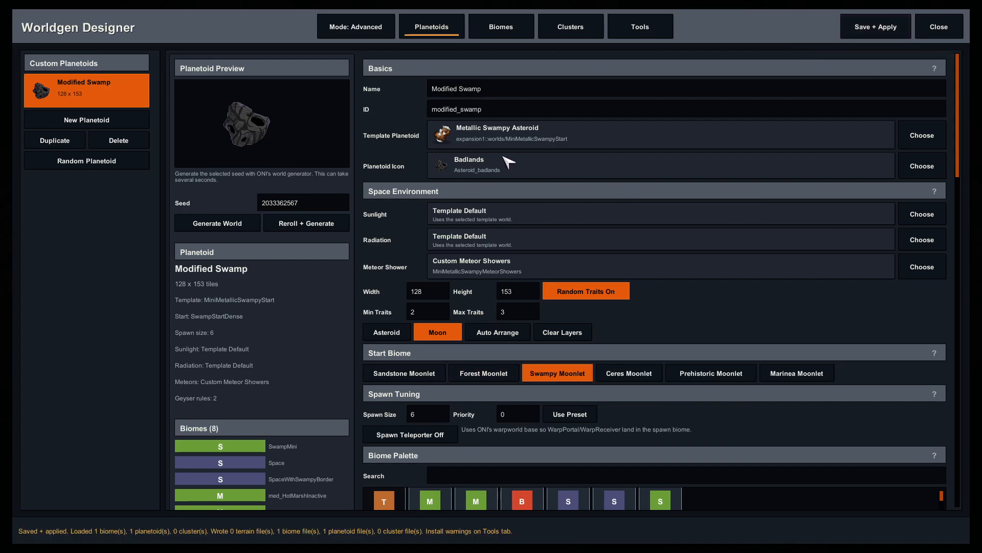
Generate the world preview for the Modified Swamp planetoid and inspect it
{"action": "left_click", "coordinate": [202, 223]}
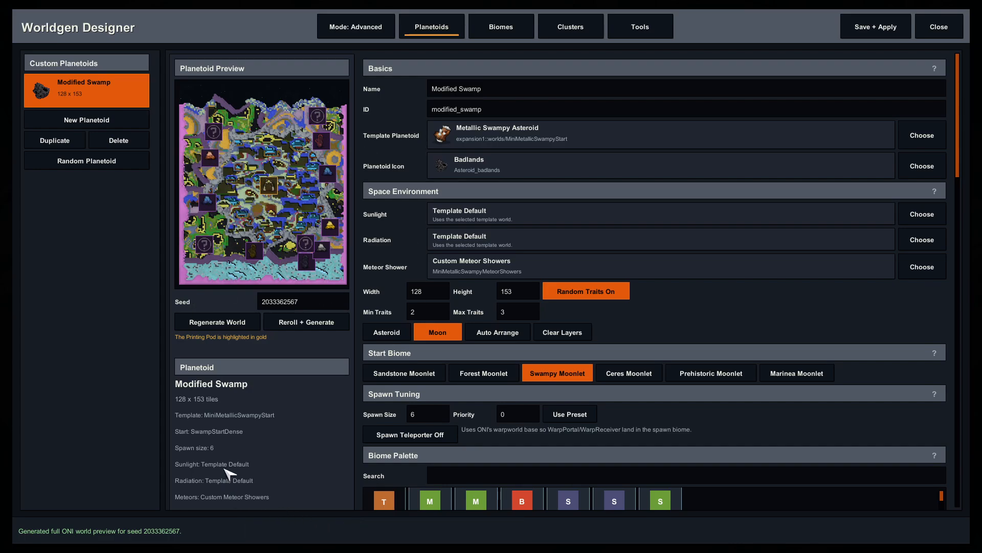
{"action": "scroll", "coordinate": [414, 382], "scroll_direction": "down", "scroll_amount": 2}
{"action": "scroll", "coordinate": [415, 380], "scroll_direction": "up", "scroll_amount": 2}
Review the available sunlight levels for the Modified Swamp planetoid, leaving the setting on Template Default
{"action": "left_click", "coordinate": [922, 213]}
{"action": "scroll", "coordinate": [583, 307], "scroll_direction": "down", "scroll_amount": 5}
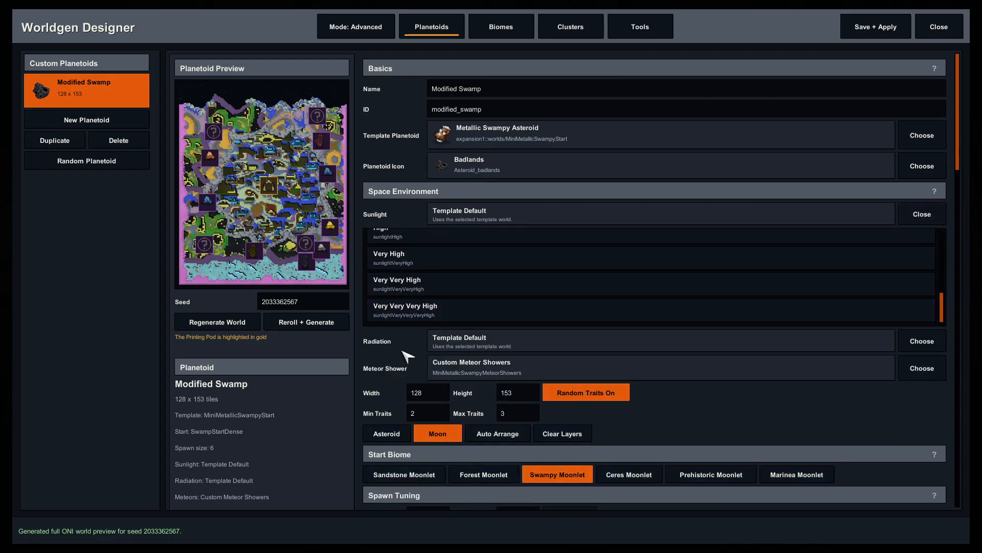
{"action": "left_click", "coordinate": [939, 214]}
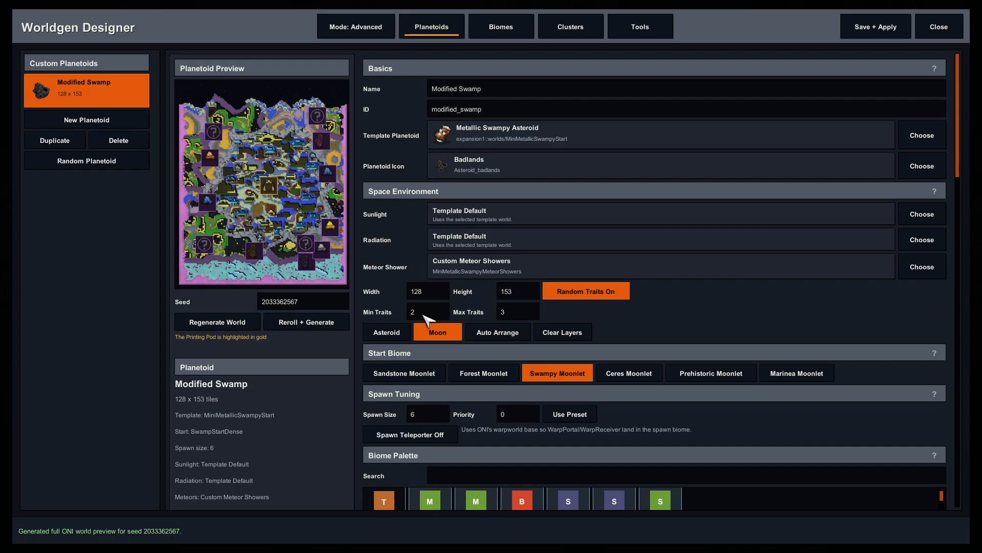
Clear the planetoid's biome layers and check the biome layout
{"action": "scroll", "coordinate": [461, 307], "scroll_direction": "down", "scroll_amount": 3}
{"action": "scroll", "coordinate": [742, 307], "scroll_direction": "up", "scroll_amount": 3}
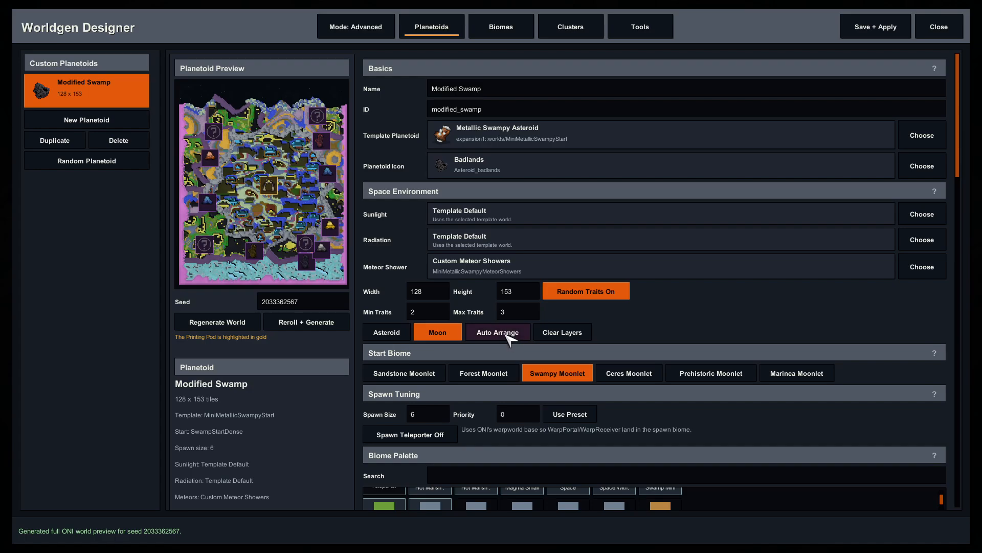
{"action": "scroll", "coordinate": [654, 321], "scroll_direction": "down", "scroll_amount": 3}
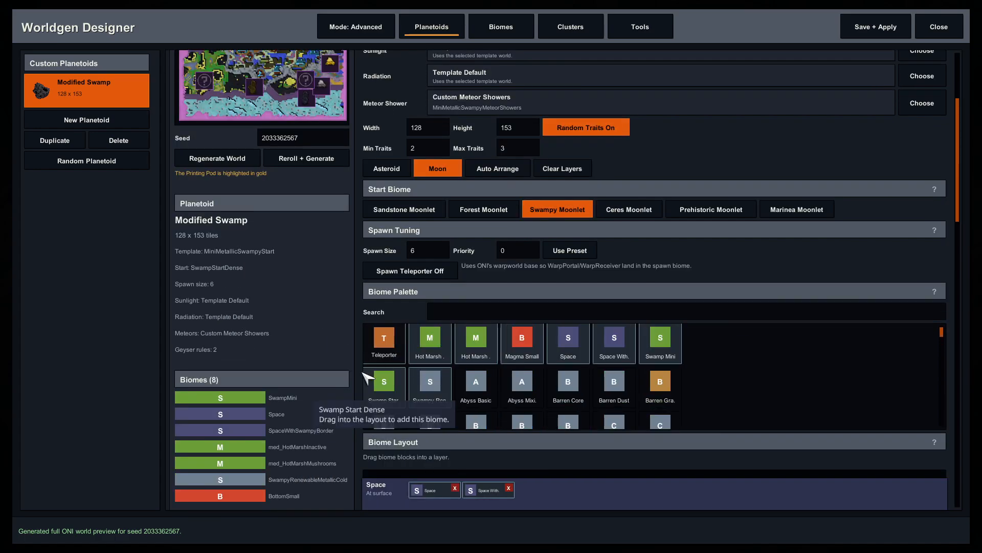
{"action": "scroll", "coordinate": [368, 378], "scroll_direction": "up", "scroll_amount": 3}
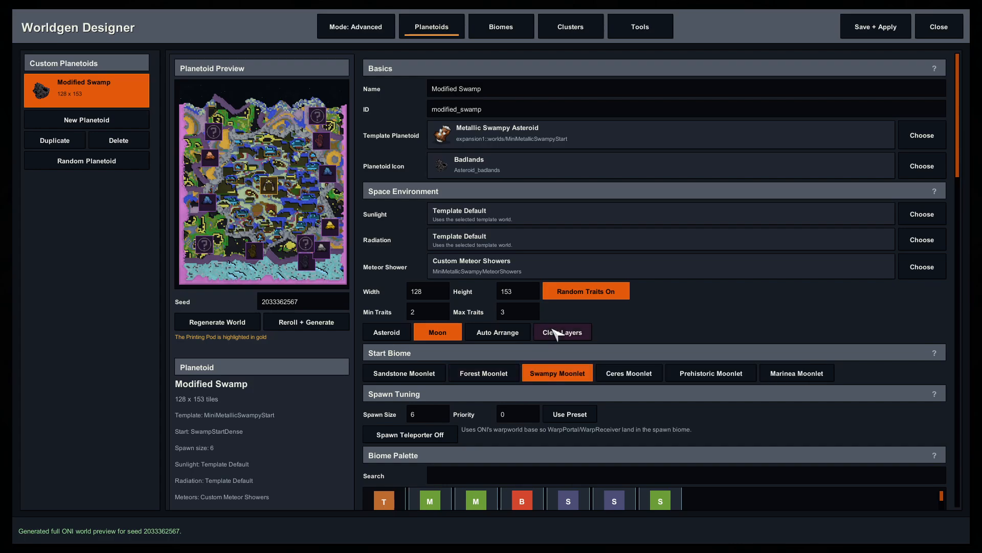
{"action": "scroll", "coordinate": [324, 414], "scroll_direction": "down", "scroll_amount": 3}
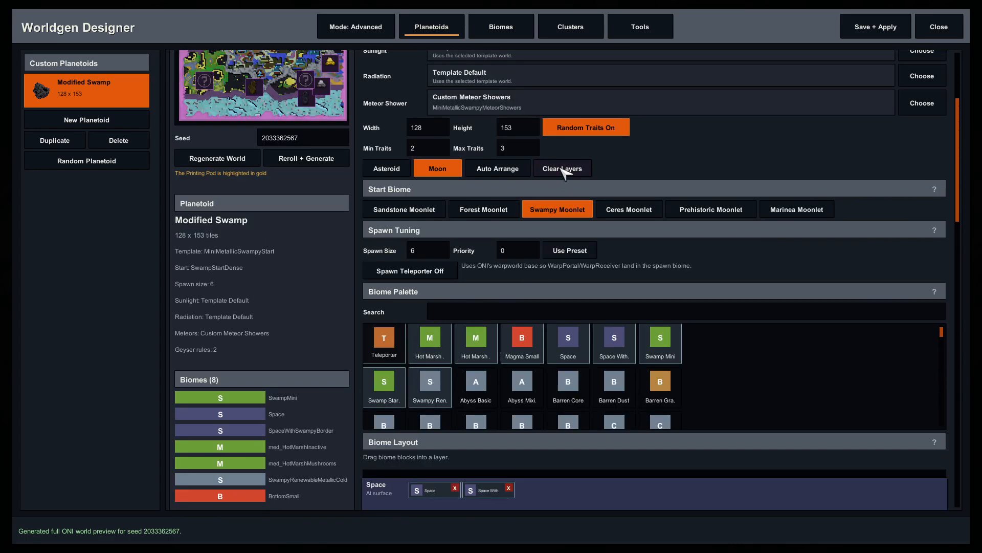
{"action": "left_click", "coordinate": [563, 169]}
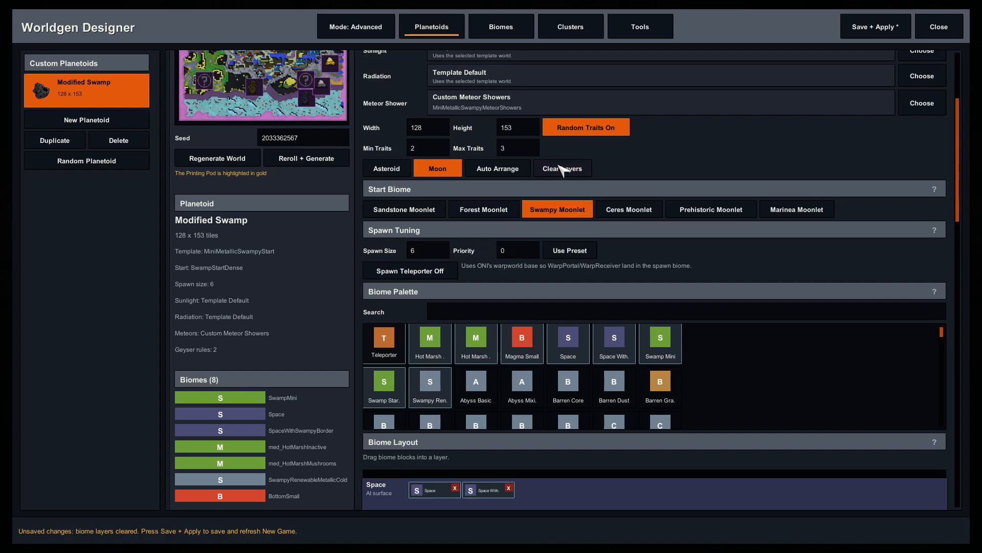
{"action": "scroll", "coordinate": [563, 169], "scroll_direction": "down", "scroll_amount": 5}
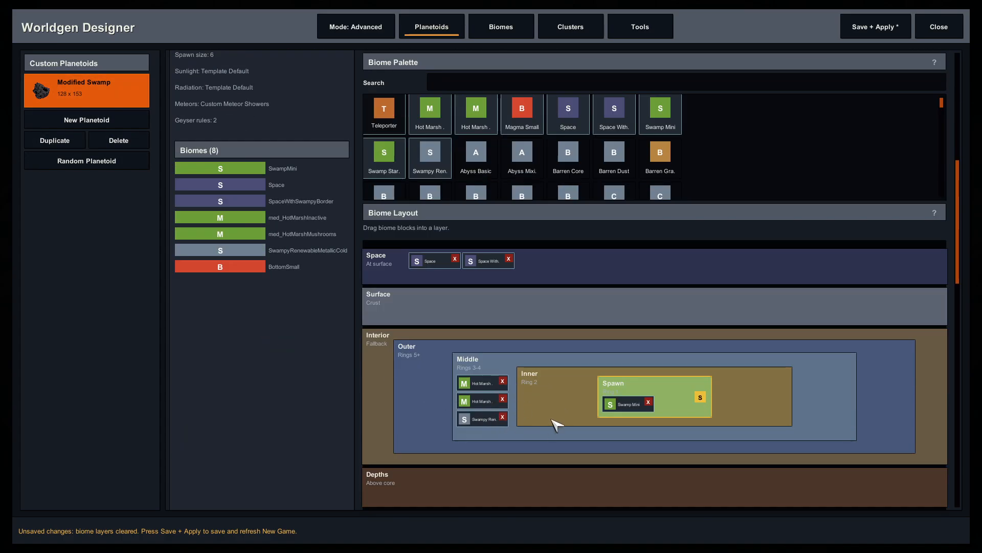
Discard the unsaved layer clearing by leaving and reopening the designer, and check the biome layout
{"action": "scroll", "coordinate": [548, 431], "scroll_direction": "up", "scroll_amount": 6}
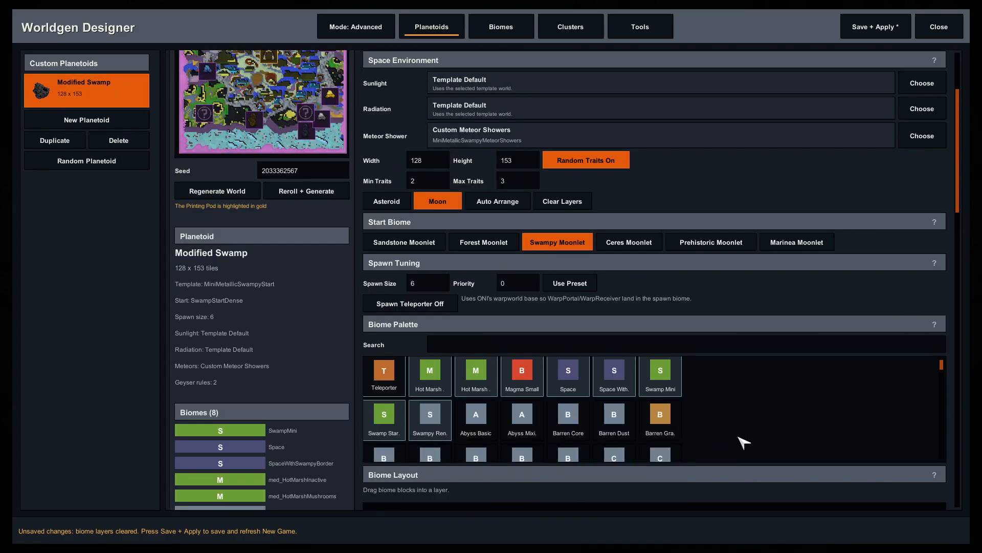
{"action": "key", "text": "Escape"}
{"action": "left_click", "coordinate": [614, 260]}
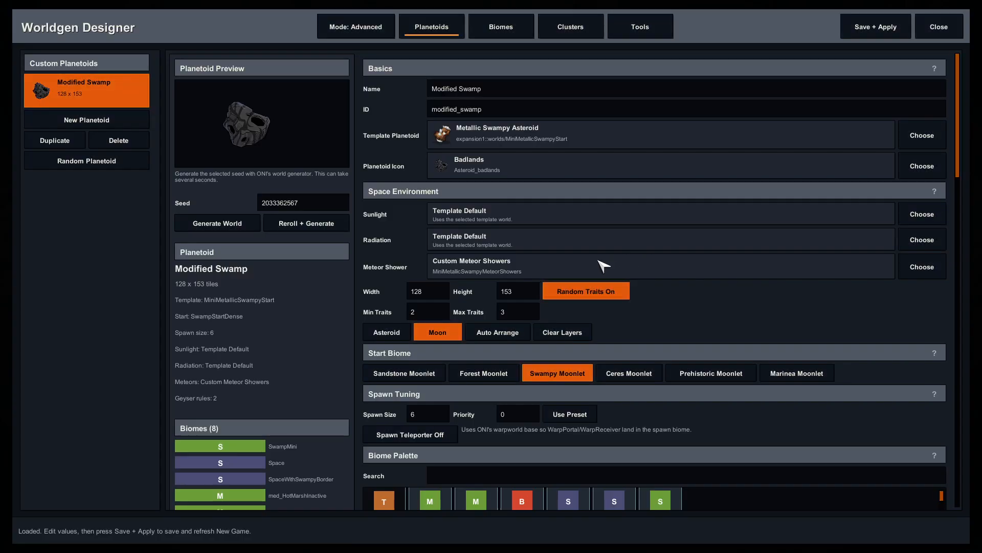
{"action": "scroll", "coordinate": [290, 283], "scroll_direction": "down", "scroll_amount": 9}
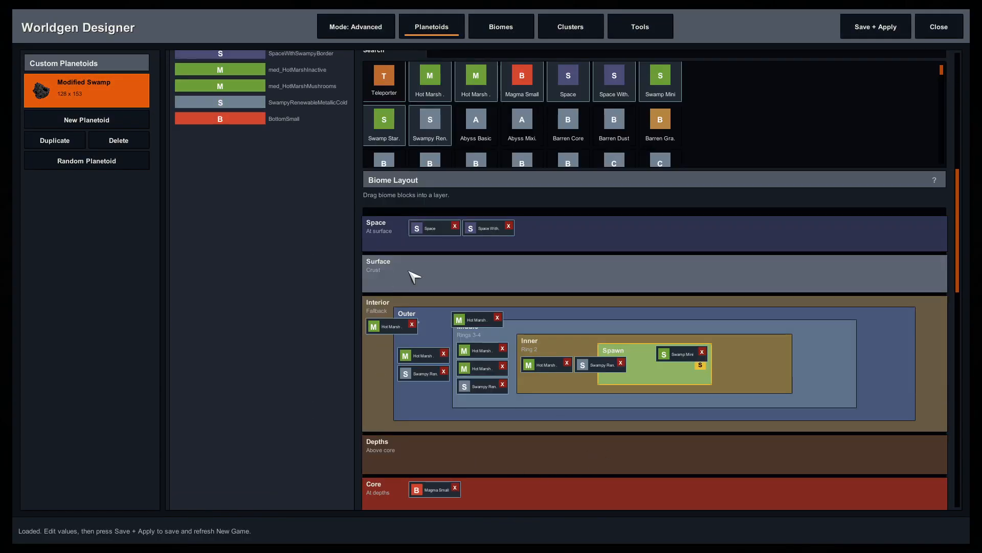
{"action": "scroll", "coordinate": [594, 361], "scroll_direction": "up", "scroll_amount": 5}
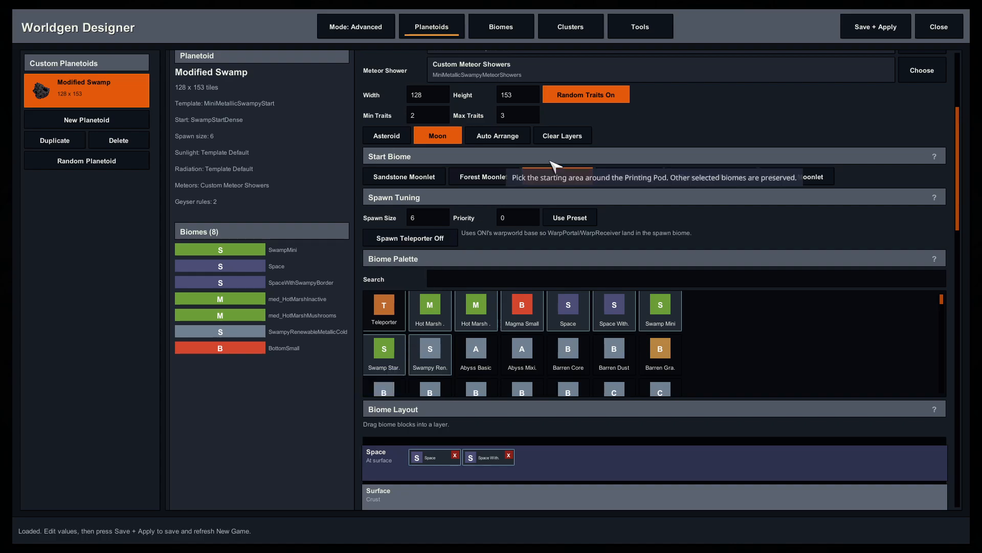
{"action": "scroll", "coordinate": [668, 282], "scroll_direction": "up", "scroll_amount": 3}
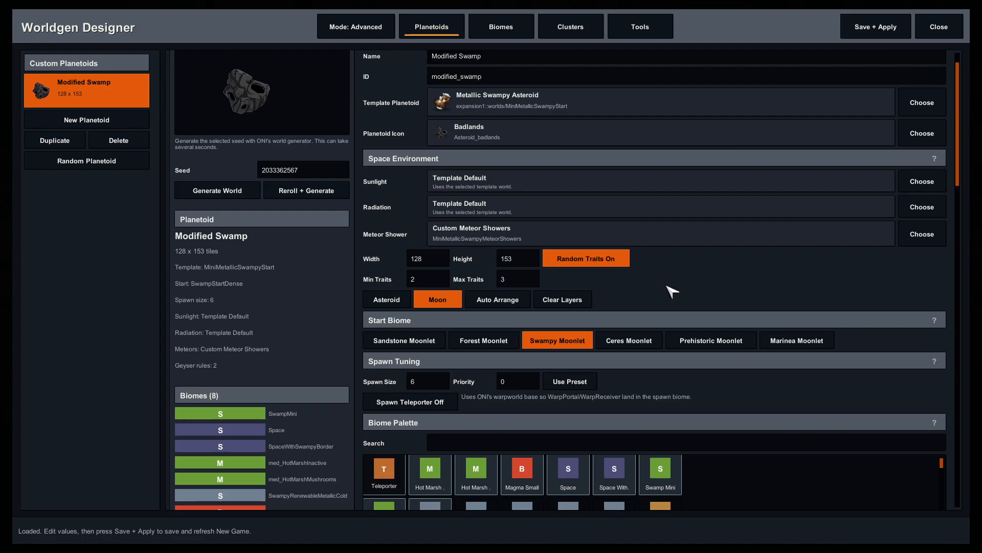
{"action": "scroll", "coordinate": [578, 409], "scroll_direction": "down", "scroll_amount": 1}
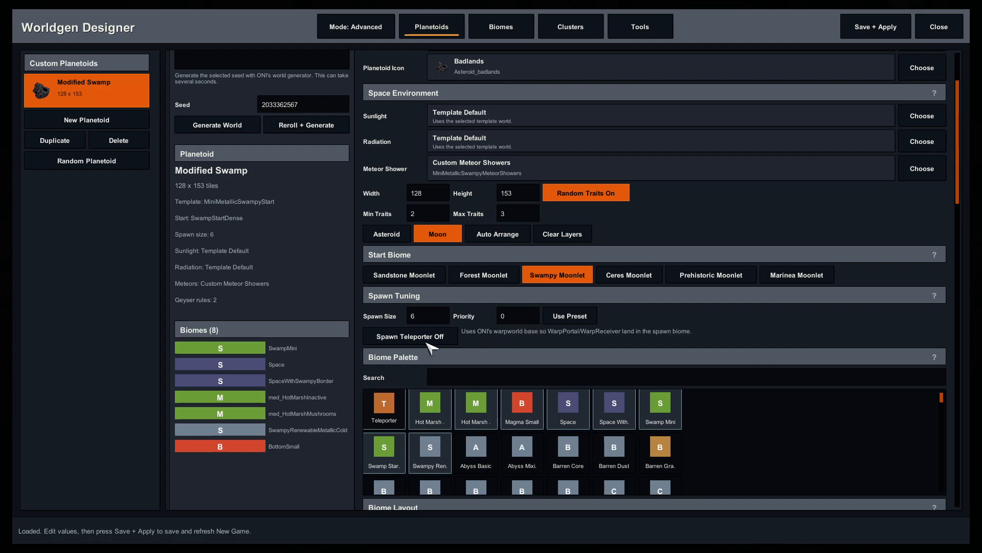
{"action": "scroll", "coordinate": [349, 326], "scroll_direction": "up", "scroll_amount": 3}
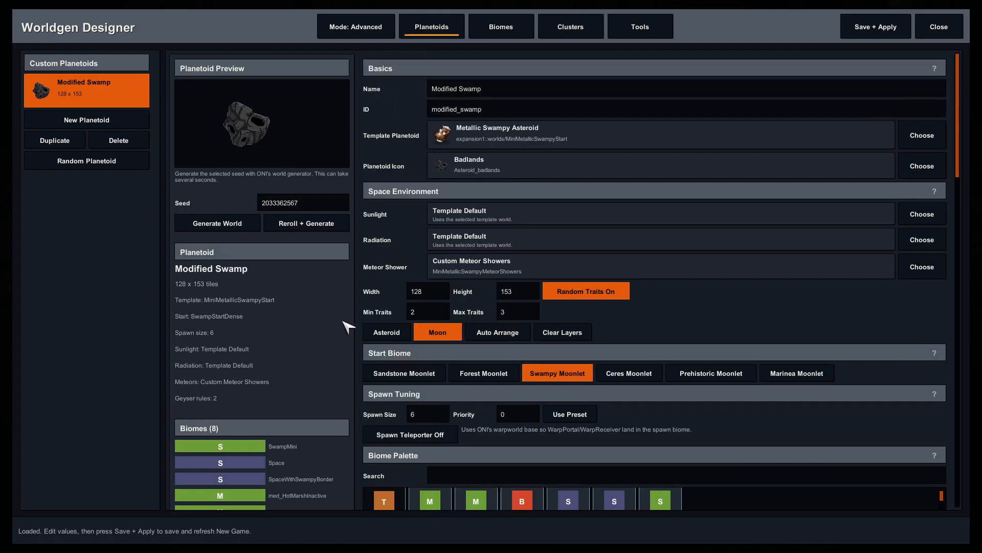
{"action": "left_click", "coordinate": [220, 221]}
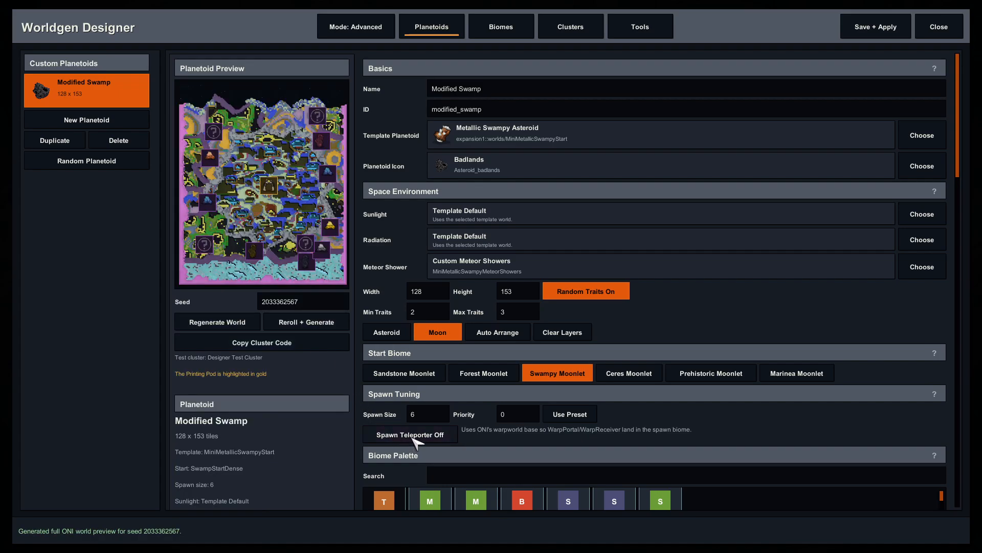
Enable the spawn teleporter, save and apply the change, and regenerate the world preview
{"action": "left_click", "coordinate": [409, 434]}
{"action": "left_click", "coordinate": [864, 30]}
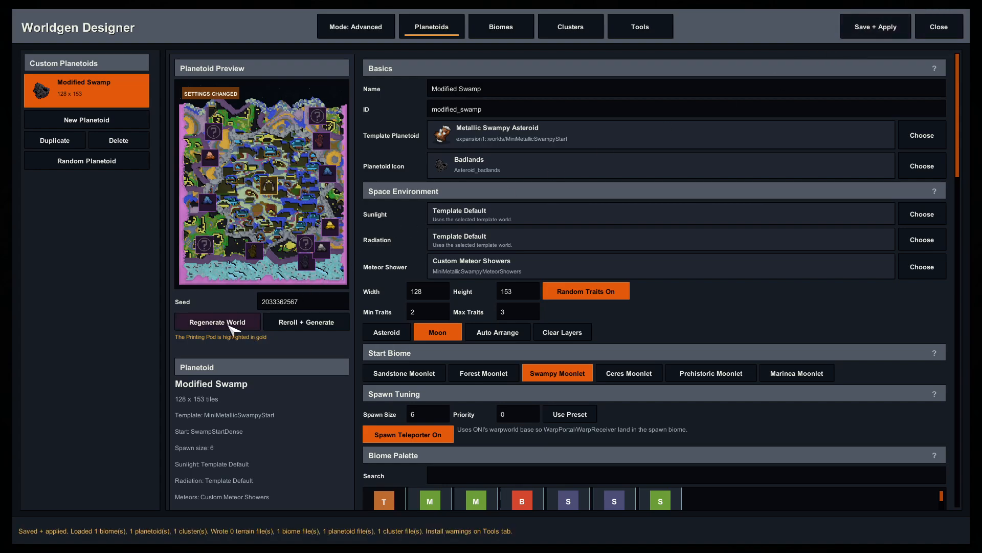
{"action": "left_click", "coordinate": [256, 323]}
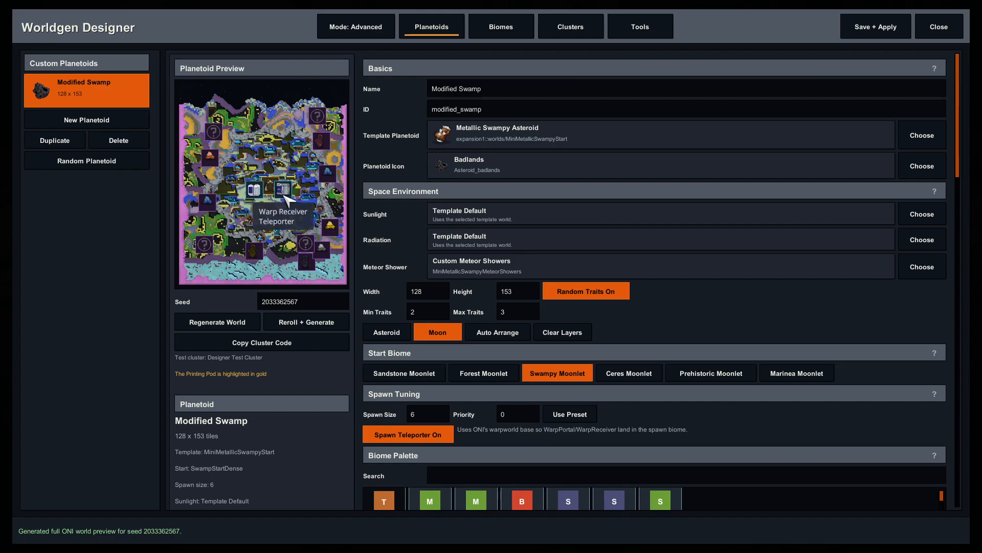
Turn the spawn teleporter off again, and save and apply the change
{"action": "scroll", "coordinate": [416, 314], "scroll_direction": "down", "scroll_amount": 3}
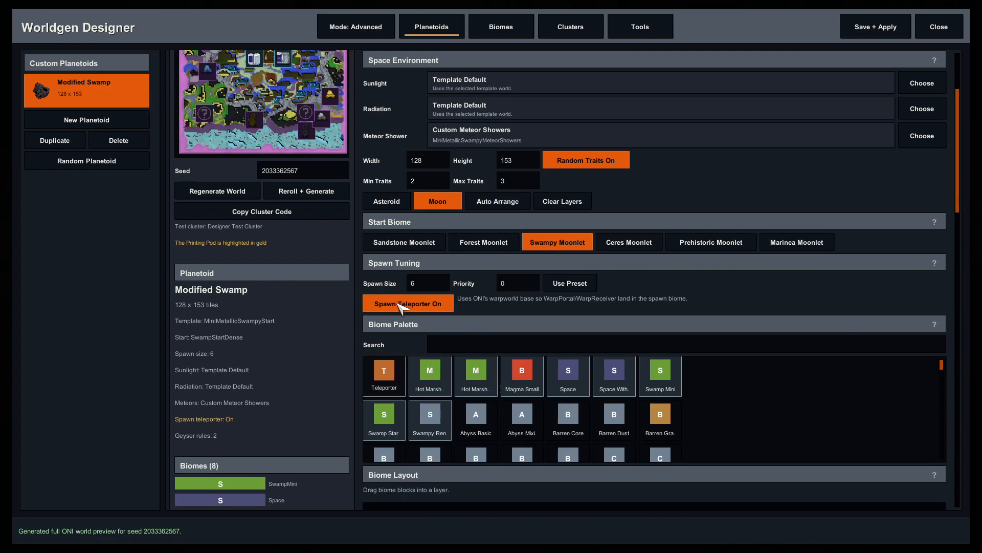
{"action": "left_click", "coordinate": [410, 304]}
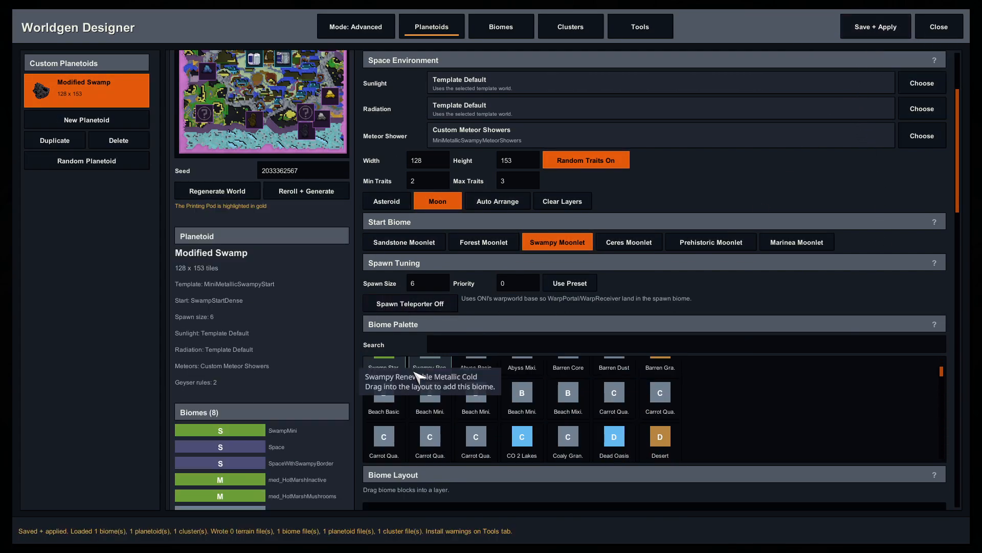
{"action": "scroll", "coordinate": [418, 359], "scroll_direction": "up", "scroll_amount": 3}
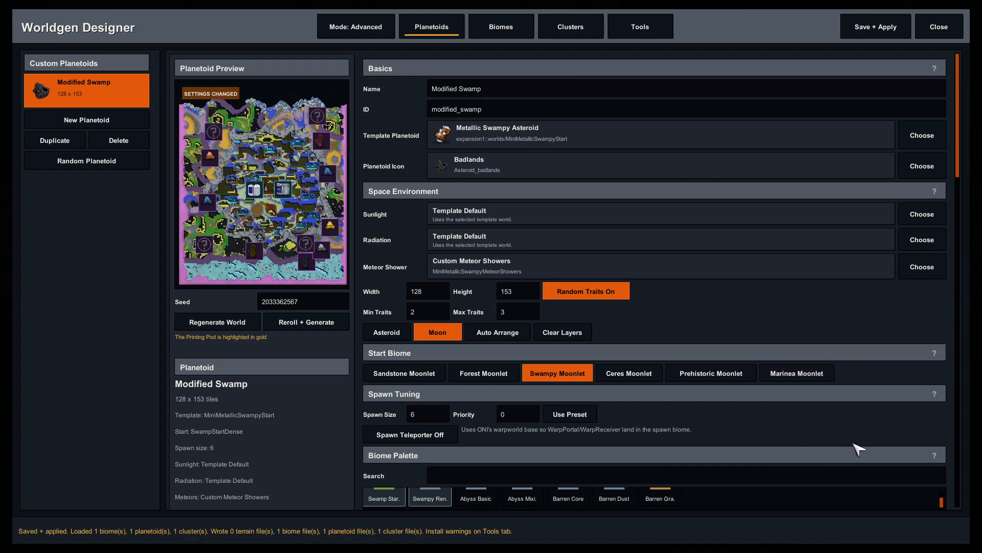
Place the Teleporter piece from the biome palette in the Depths layer, and save and apply the change
{"action": "scroll", "coordinate": [358, 384], "scroll_direction": "down", "scroll_amount": 3}
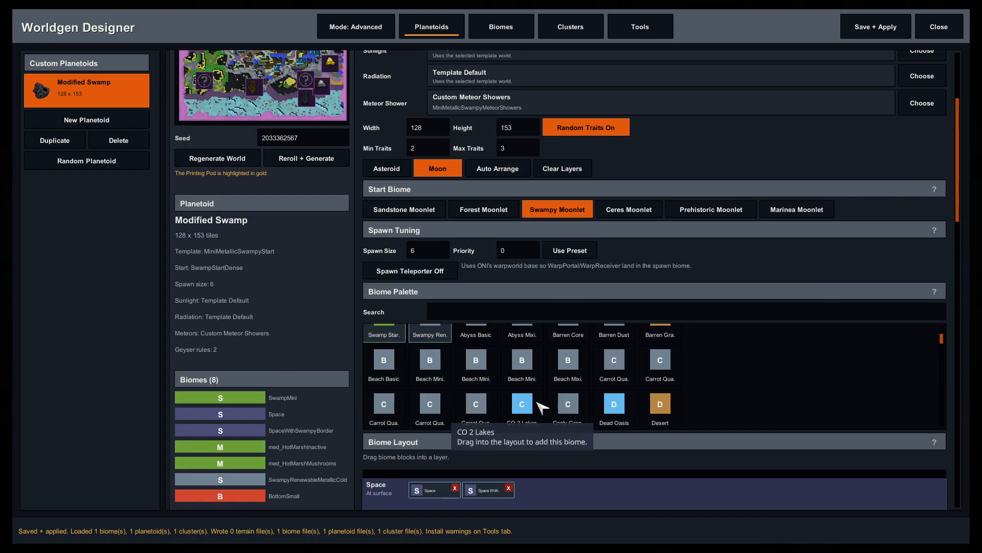
{"action": "scroll", "coordinate": [299, 373], "scroll_direction": "down", "scroll_amount": 2}
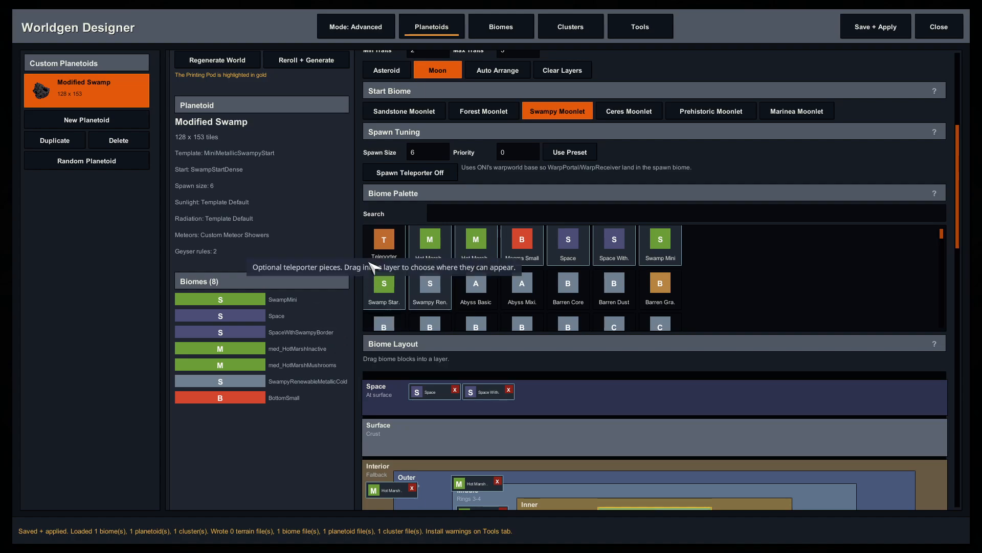
{"action": "scroll", "coordinate": [307, 215], "scroll_direction": "up", "scroll_amount": 4}
{"action": "scroll", "coordinate": [313, 317], "scroll_direction": "down", "scroll_amount": 6}
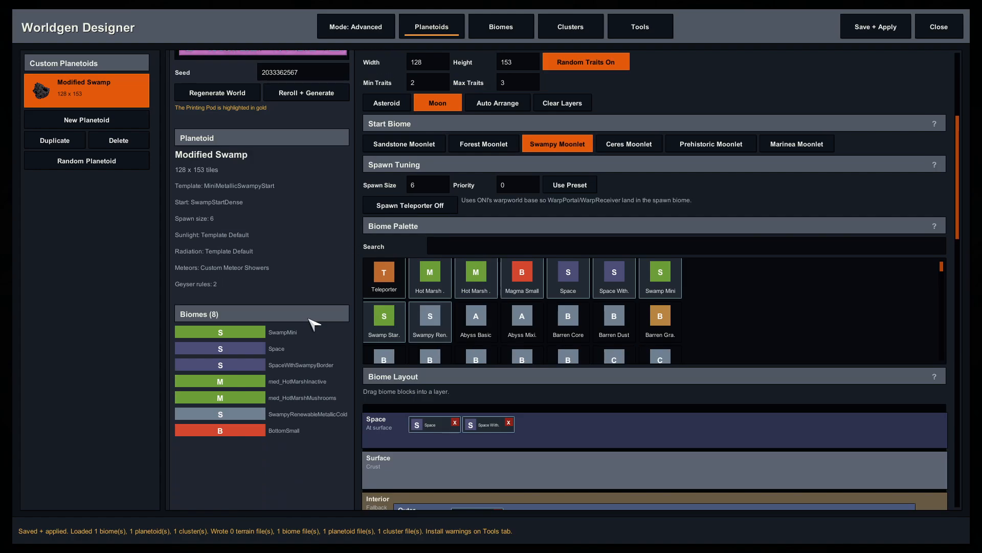
{"action": "left_click_drag", "start_coordinate": [383, 117], "coordinate": [665, 487]}
{"action": "left_click", "coordinate": [879, 27]}
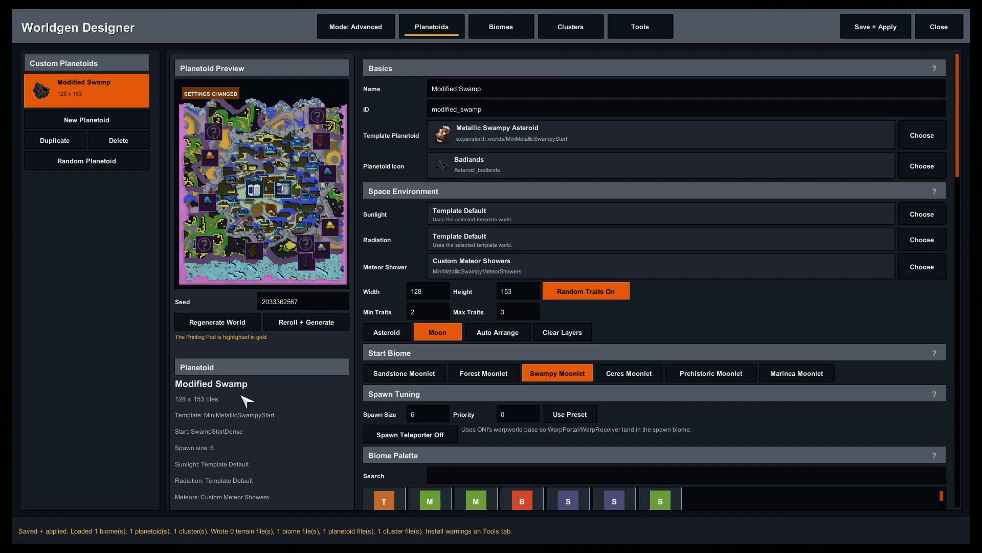
Regenerate the world preview with the current seed, and reroll it with three new random seeds to compare teleporter placement
{"action": "left_click", "coordinate": [218, 321]}
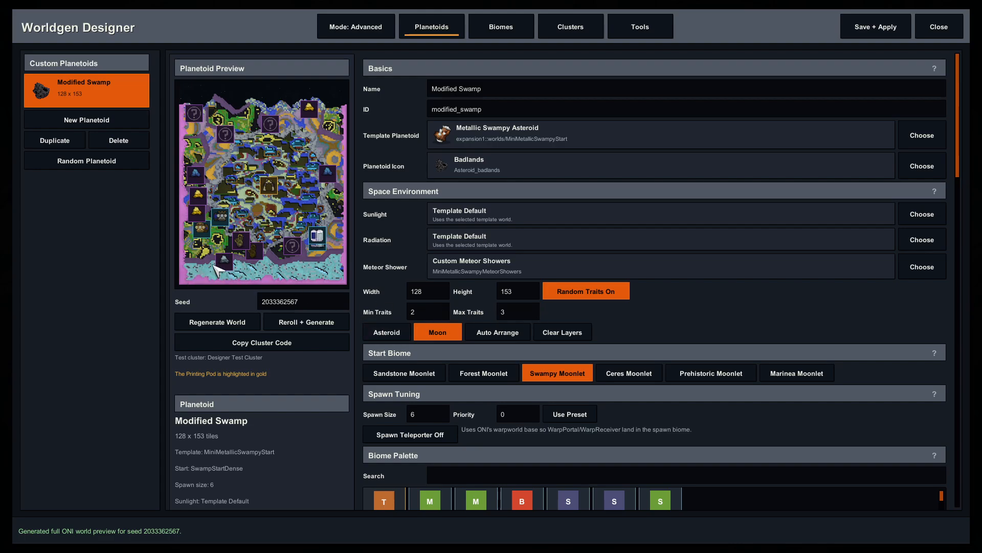
{"action": "left_click", "coordinate": [312, 322]}
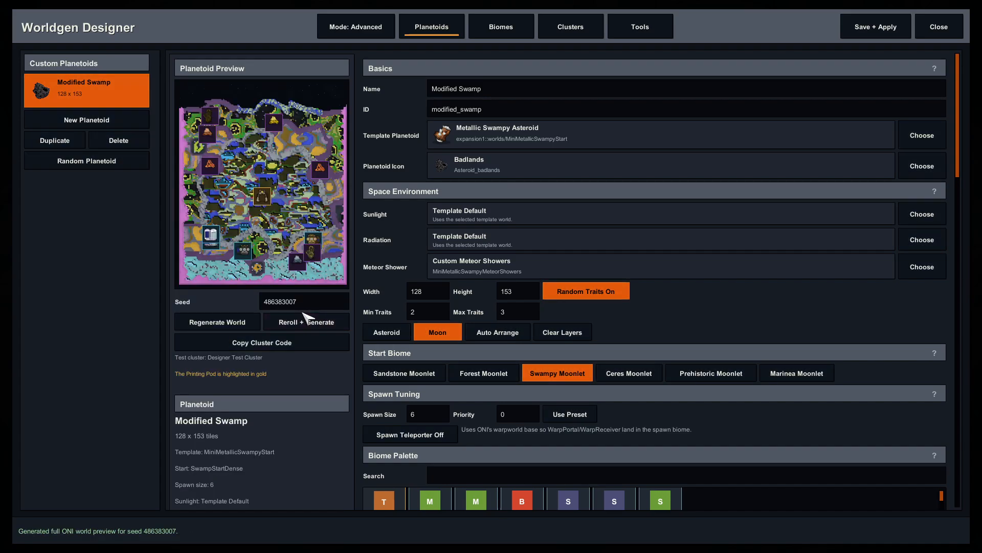
{"action": "left_click", "coordinate": [307, 320]}
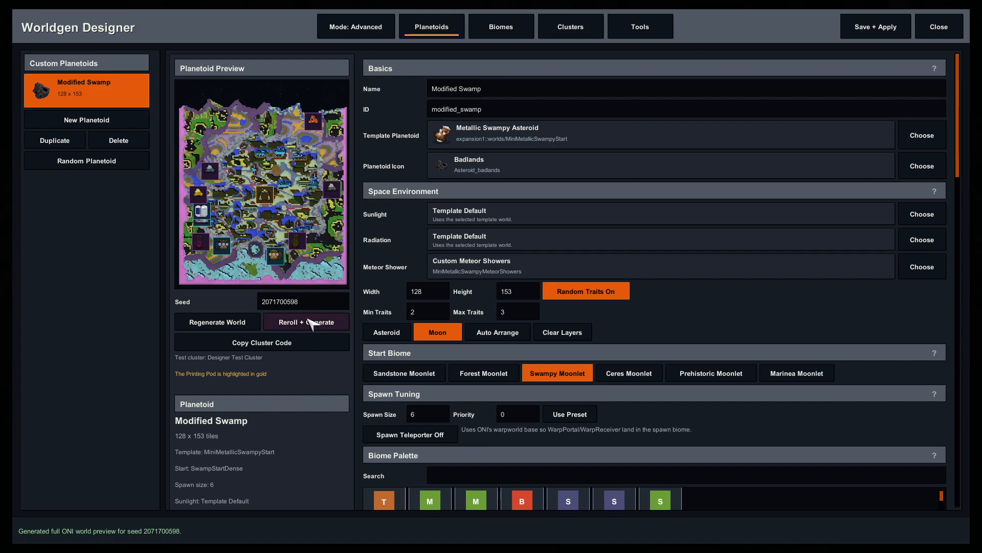
{"action": "left_click", "coordinate": [309, 322]}
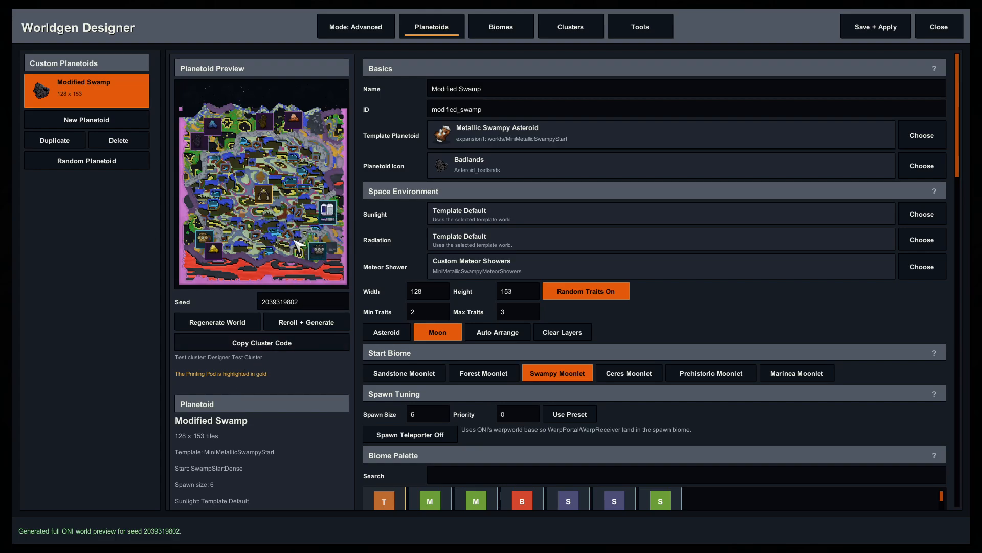
Remove the Teleporter piece from the Depths layer, save and apply the change, and regenerate the world preview
{"action": "scroll", "coordinate": [281, 340], "scroll_direction": "down", "scroll_amount": 10}
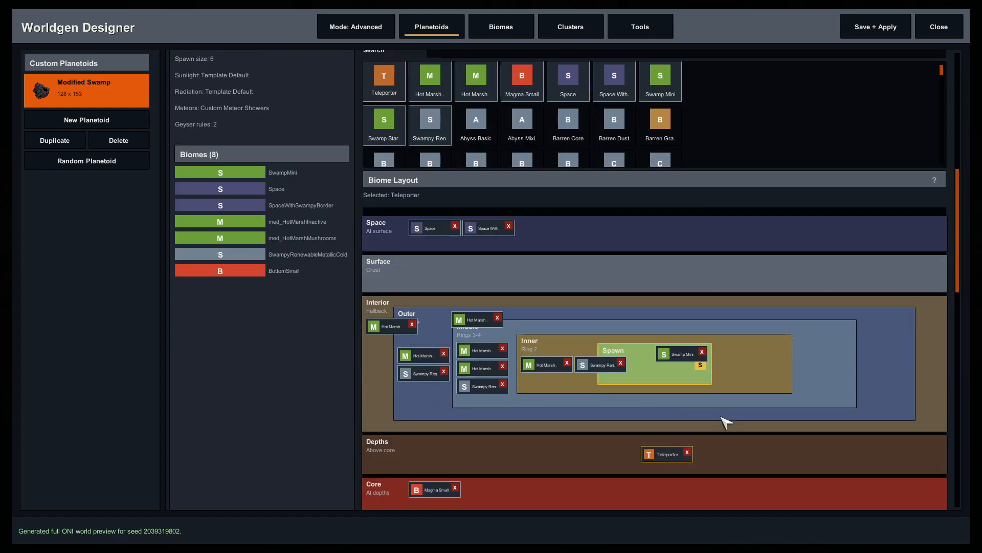
{"action": "left_click", "coordinate": [687, 452]}
{"action": "left_click", "coordinate": [876, 27]}
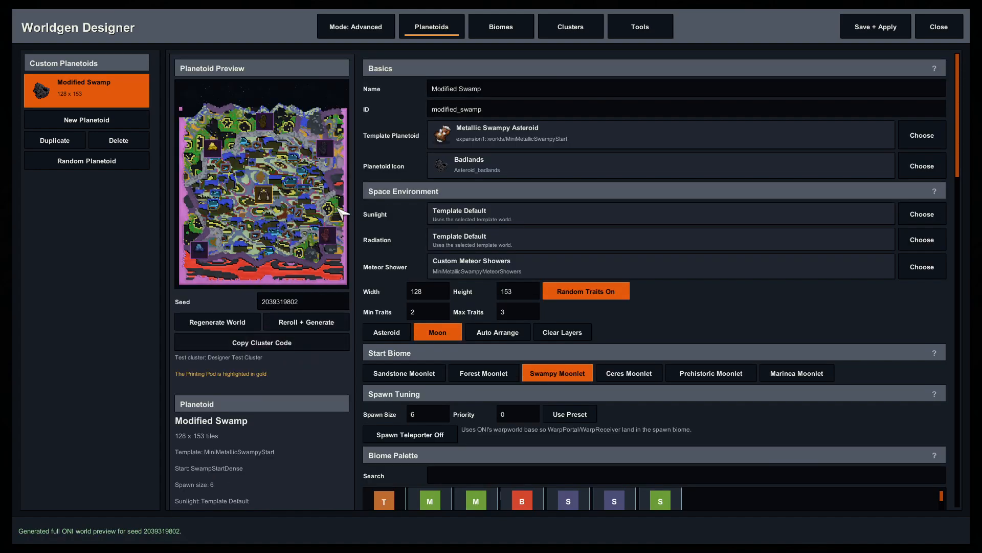
Examine how the biomes are distributed across the layers of the biome layout, from Space to Core
{"action": "scroll", "coordinate": [287, 317], "scroll_direction": "down", "scroll_amount": 8}
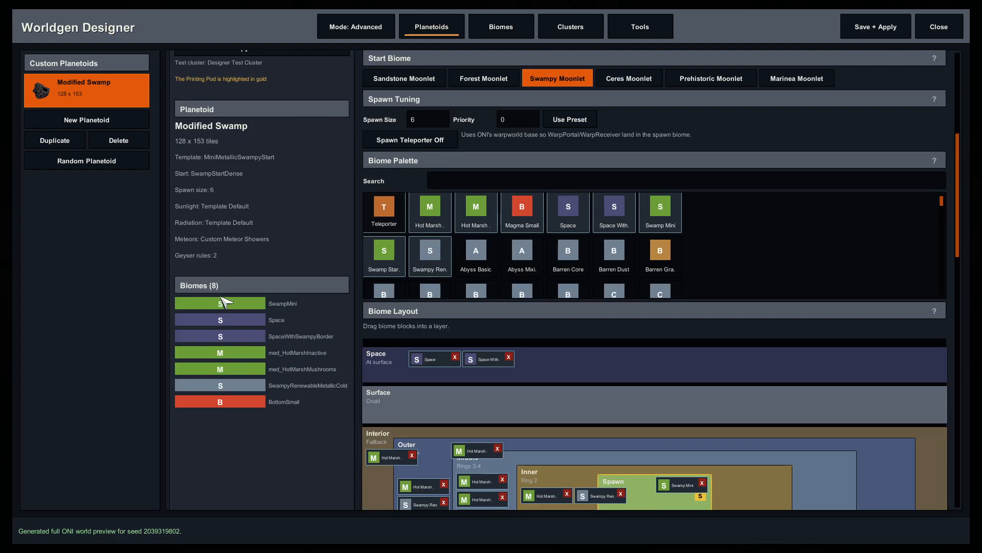
{"action": "scroll", "coordinate": [259, 300], "scroll_direction": "down", "scroll_amount": 2}
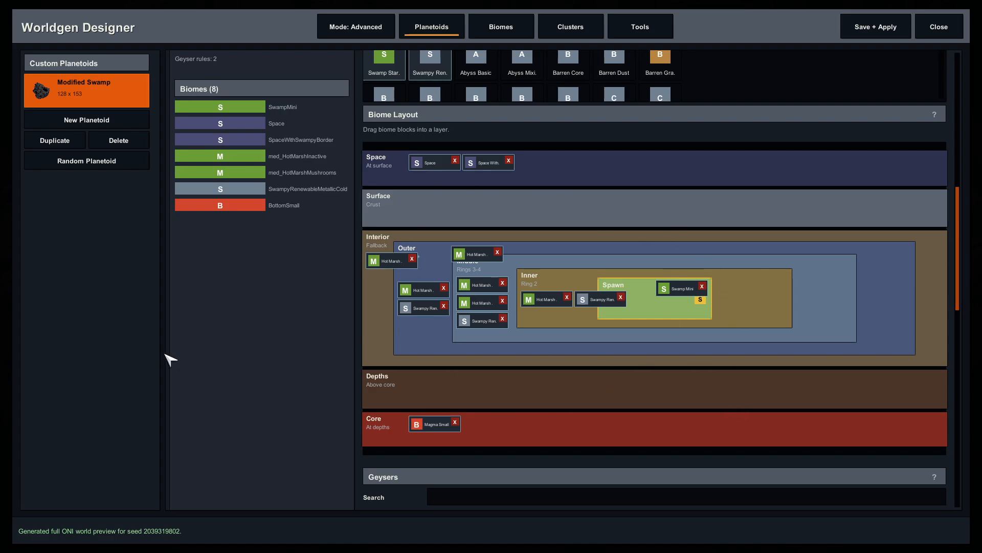
{"action": "scroll", "coordinate": [213, 347], "scroll_direction": "up", "scroll_amount": 3}
{"action": "scroll", "coordinate": [313, 373], "scroll_direction": "down", "scroll_amount": 4}
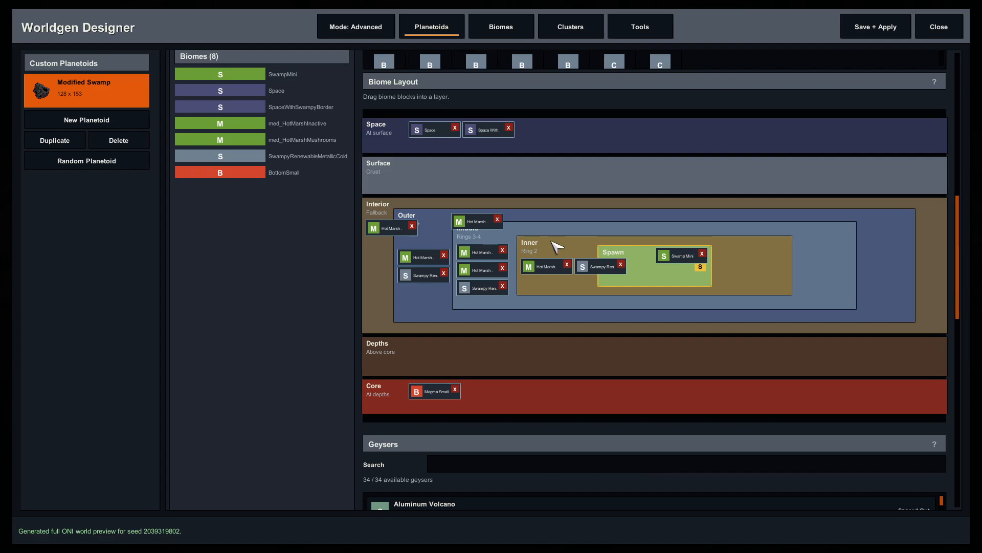
{"action": "scroll", "coordinate": [195, 366], "scroll_direction": "up", "scroll_amount": 1}
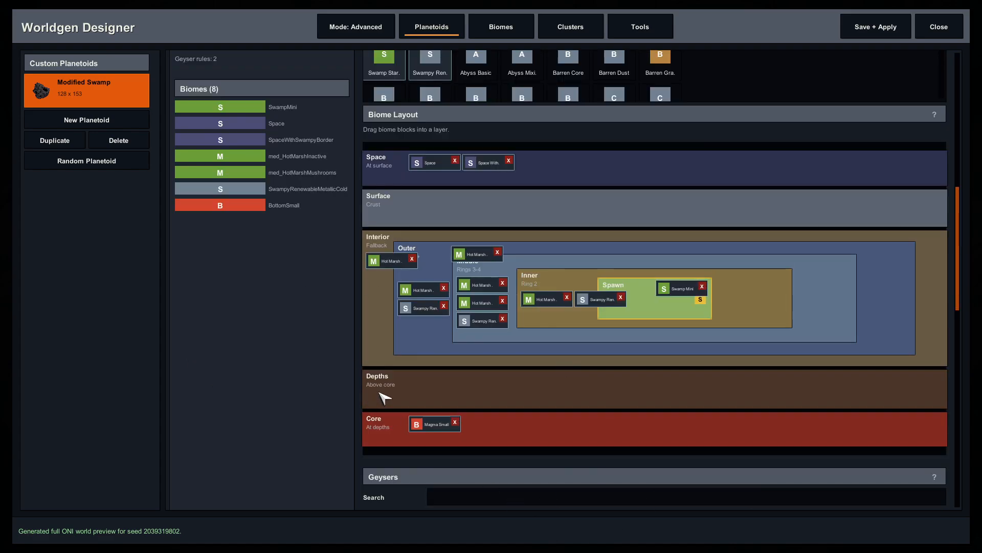
Search the biome palette for "oil" and place the Oil biome in the Depths layer of the biome layout
{"action": "scroll", "coordinate": [295, 383], "scroll_direction": "up", "scroll_amount": 14}
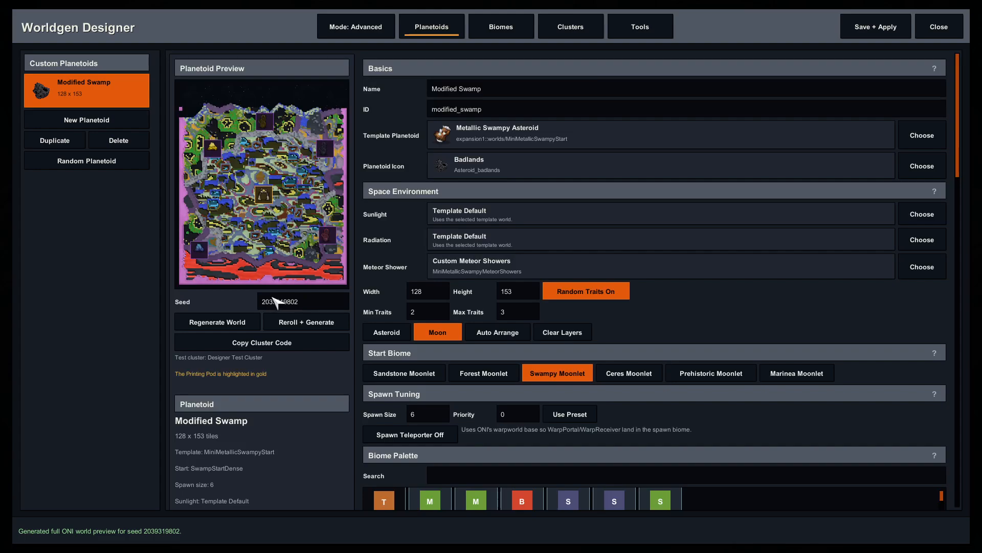
{"action": "scroll", "coordinate": [338, 457], "scroll_direction": "down", "scroll_amount": 4}
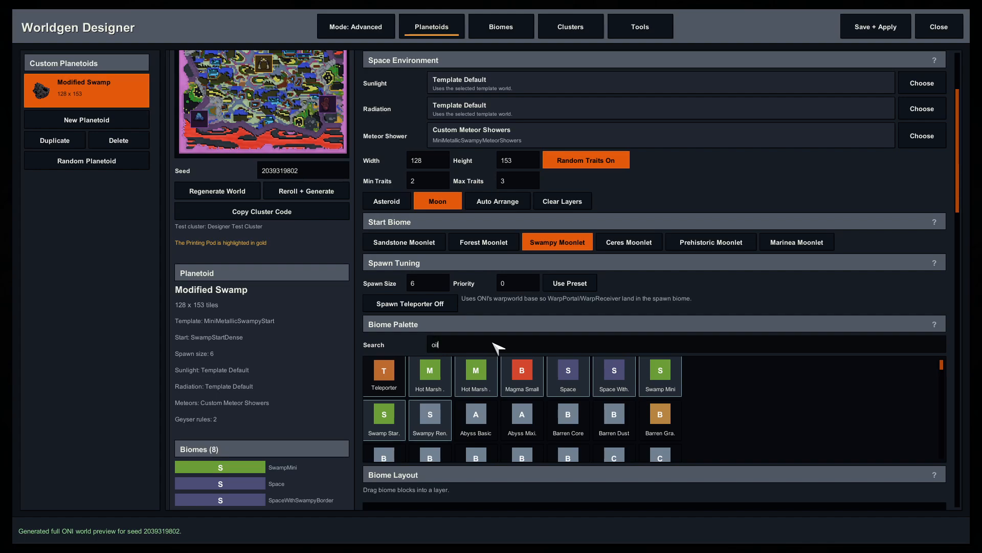
{"action": "type", "text": "l"}
{"action": "scroll", "coordinate": [259, 291], "scroll_direction": "down", "scroll_amount": 7}
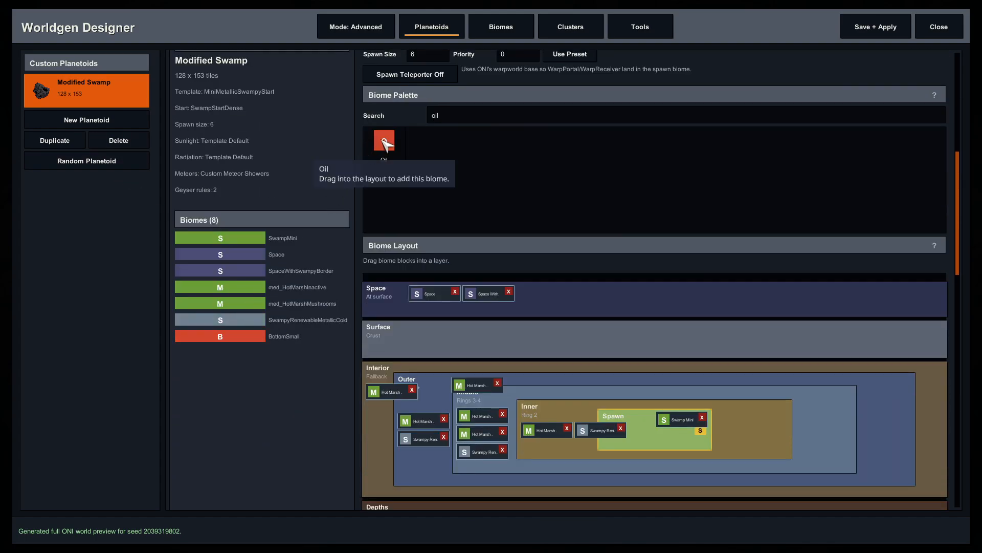
{"action": "left_click_drag", "start_coordinate": [384, 145], "coordinate": [436, 515]}
Set the spawn size to 3, save and apply the changes, and regenerate the world preview with the current seed
{"action": "scroll", "coordinate": [294, 327], "scroll_direction": "up", "scroll_amount": 6}
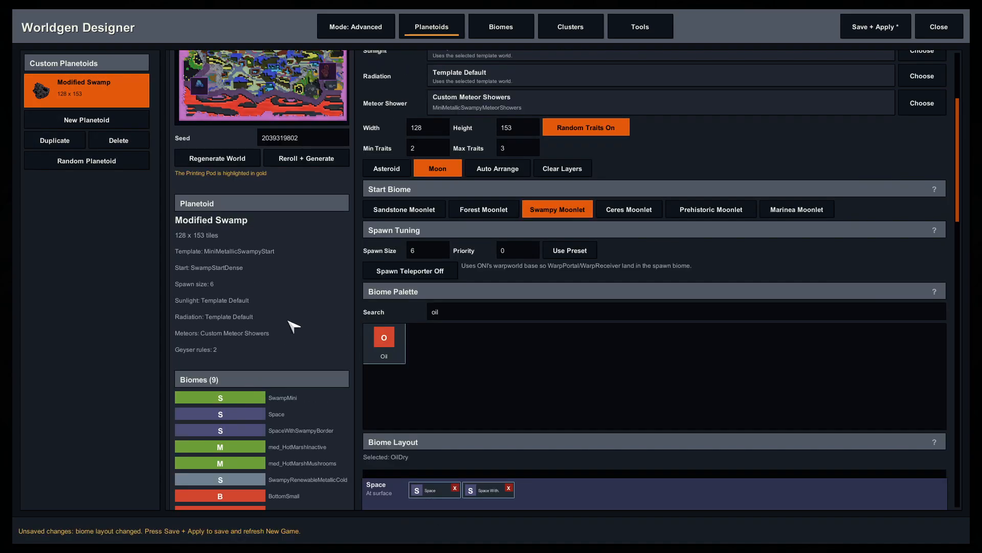
{"action": "scroll", "coordinate": [293, 326], "scroll_direction": "up", "scroll_amount": 3}
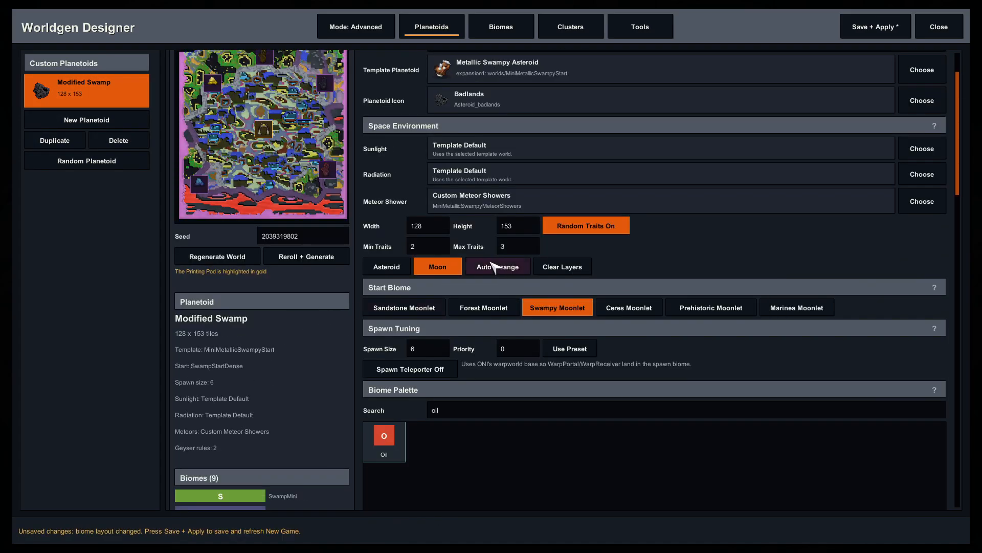
{"action": "left_click", "coordinate": [431, 352]}
{"action": "type", "text": "3"}
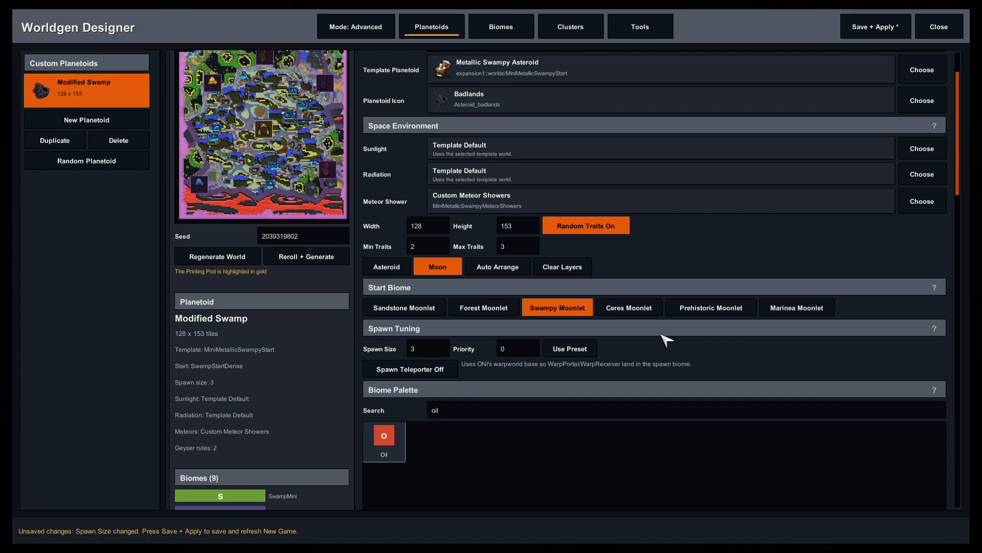
{"action": "left_click", "coordinate": [870, 28]}
{"action": "scroll", "coordinate": [221, 275], "scroll_direction": "up", "scroll_amount": 2}
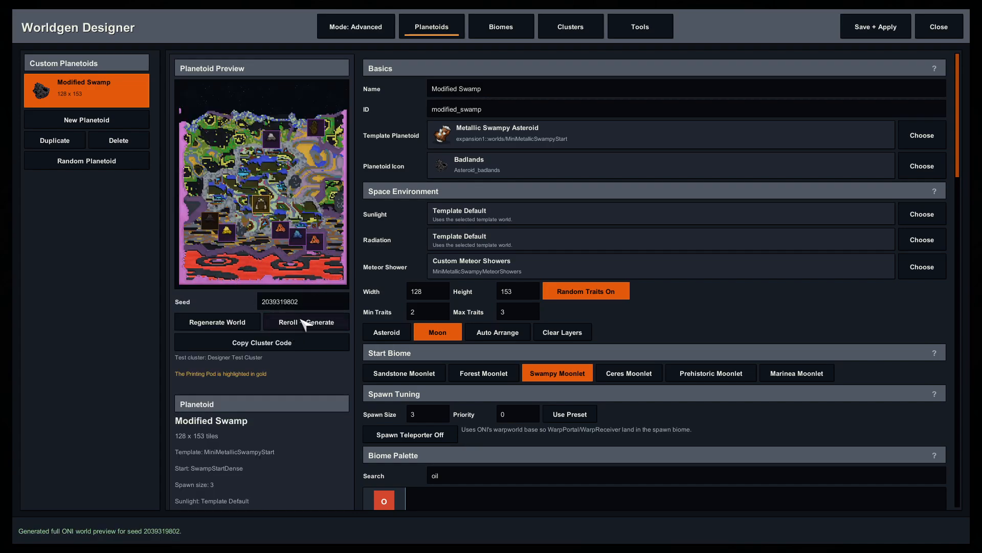
Examine the planetoid's settings, the biome layout with the Oil biome in Depths, and the list of available geysers
{"action": "scroll", "coordinate": [306, 405], "scroll_direction": "down", "scroll_amount": 4}
{"action": "scroll", "coordinate": [210, 92], "scroll_direction": "up", "scroll_amount": 4}
{"action": "scroll", "coordinate": [296, 327], "scroll_direction": "down", "scroll_amount": 9}
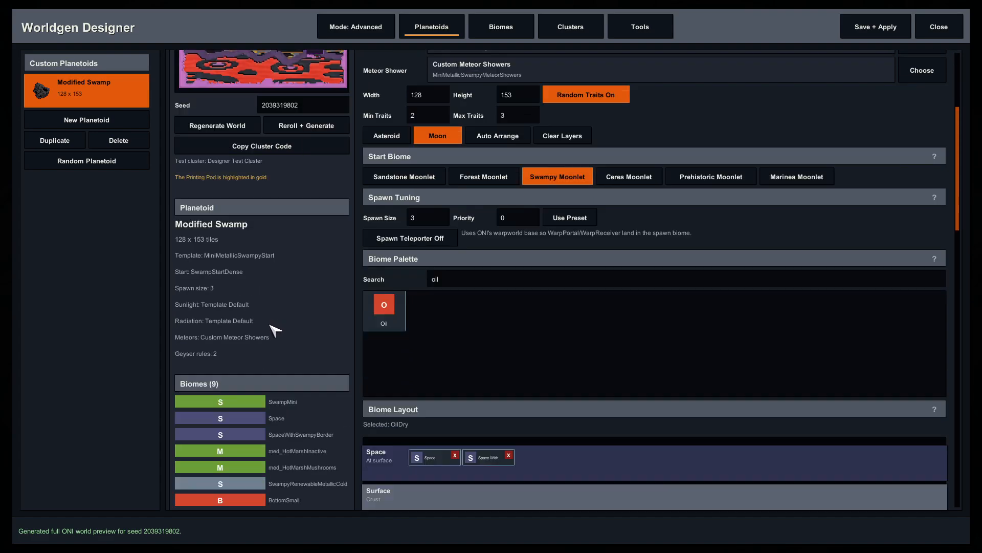
{"action": "scroll", "coordinate": [291, 329], "scroll_direction": "down", "scroll_amount": 8}
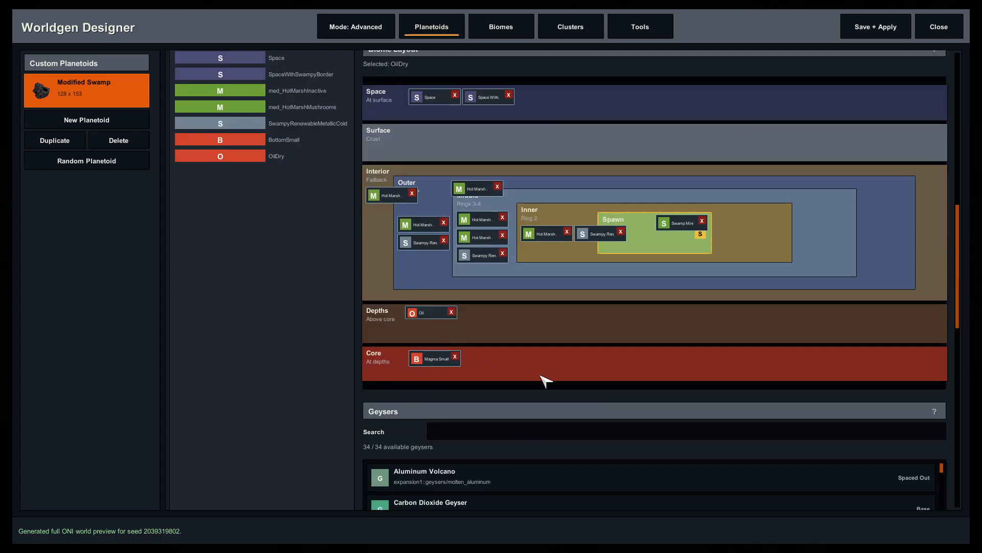
{"action": "scroll", "coordinate": [307, 420], "scroll_direction": "down", "scroll_amount": 5}
{"action": "scroll", "coordinate": [440, 363], "scroll_direction": "up", "scroll_amount": 5}
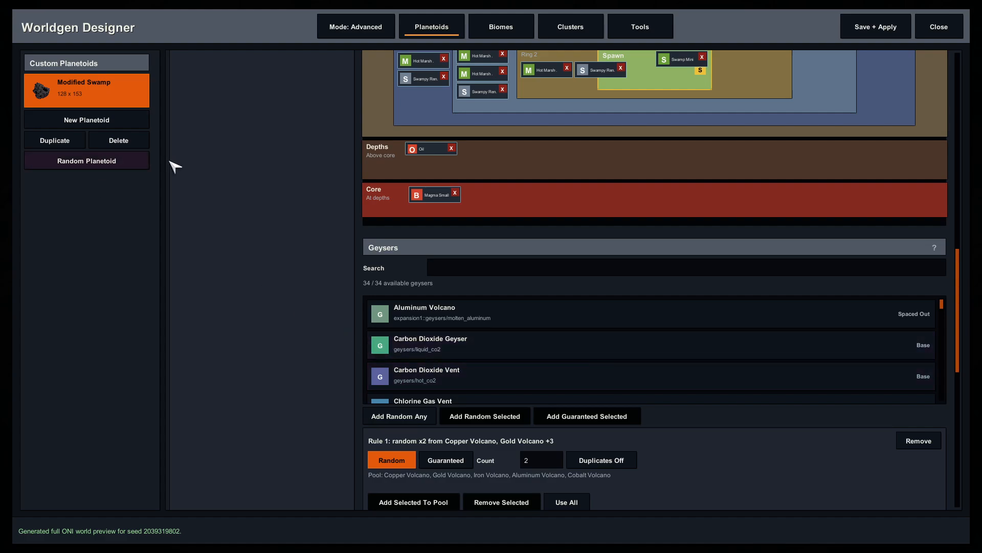
{"action": "scroll", "coordinate": [478, 328], "scroll_direction": "down", "scroll_amount": 2}
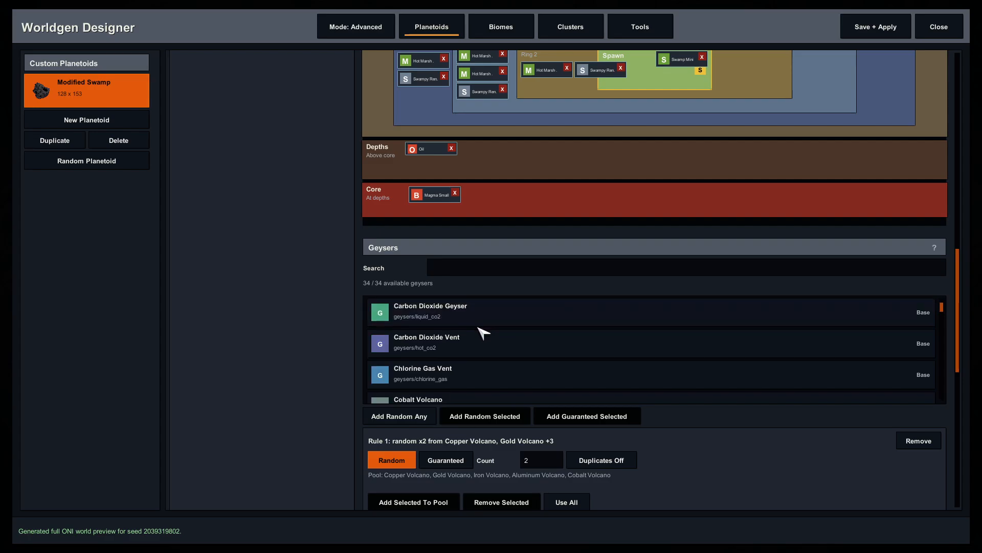
{"action": "scroll", "coordinate": [475, 323], "scroll_direction": "up", "scroll_amount": 2}
{"action": "scroll", "coordinate": [293, 332], "scroll_direction": "down", "scroll_amount": 4}
{"action": "scroll", "coordinate": [297, 327], "scroll_direction": "up", "scroll_amount": 4}
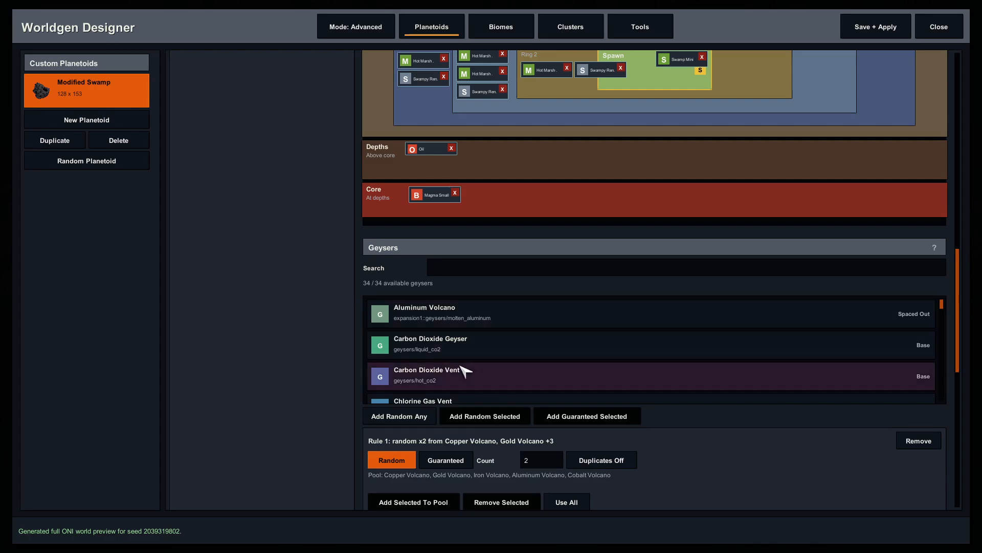
Add a guaranteed geyser rule for the Aluminum Volcano, save and apply it, and regenerate the world preview
{"action": "left_click", "coordinate": [495, 327]}
{"action": "scroll", "coordinate": [300, 349], "scroll_direction": "down", "scroll_amount": 2}
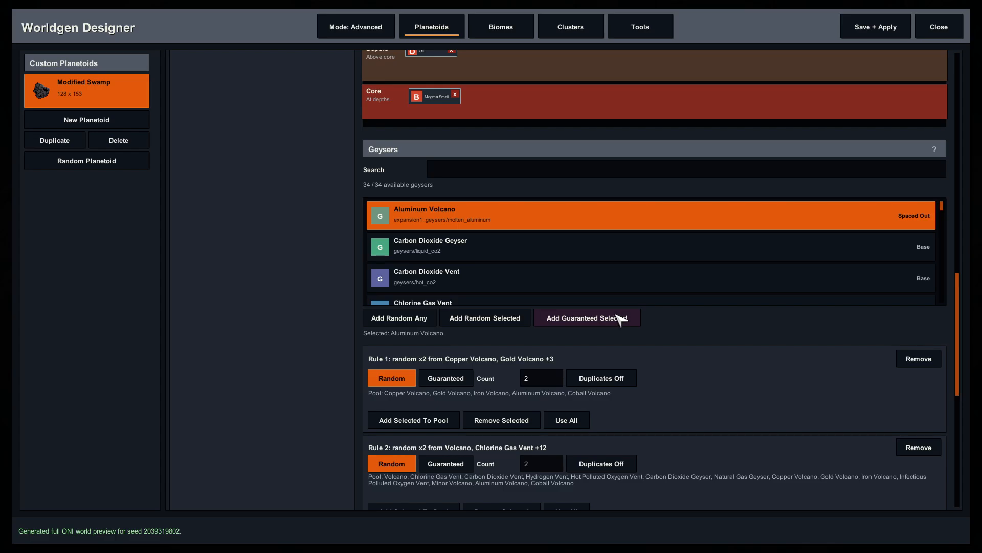
{"action": "left_click", "coordinate": [621, 320]}
{"action": "scroll", "coordinate": [314, 364], "scroll_direction": "up", "scroll_amount": 10}
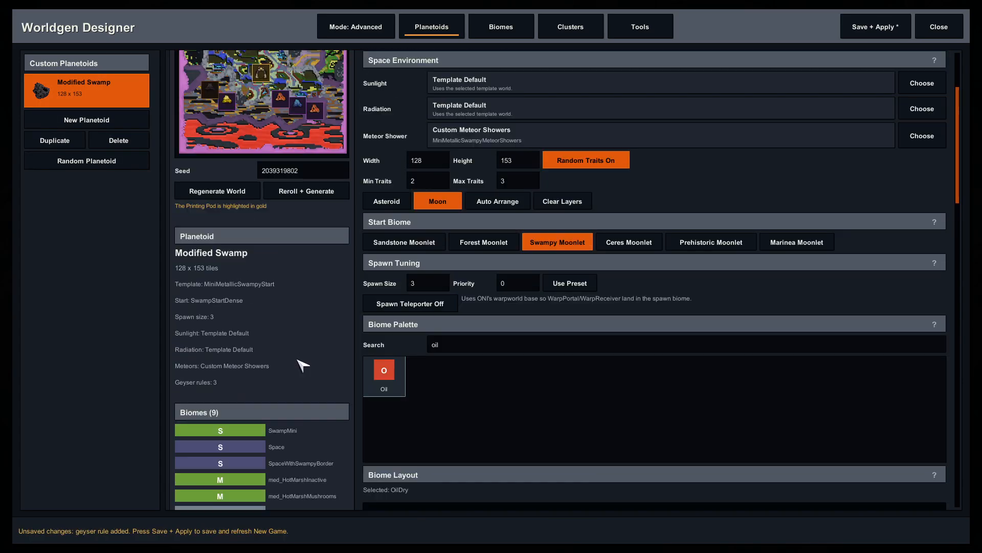
{"action": "scroll", "coordinate": [301, 364], "scroll_direction": "up", "scroll_amount": 3}
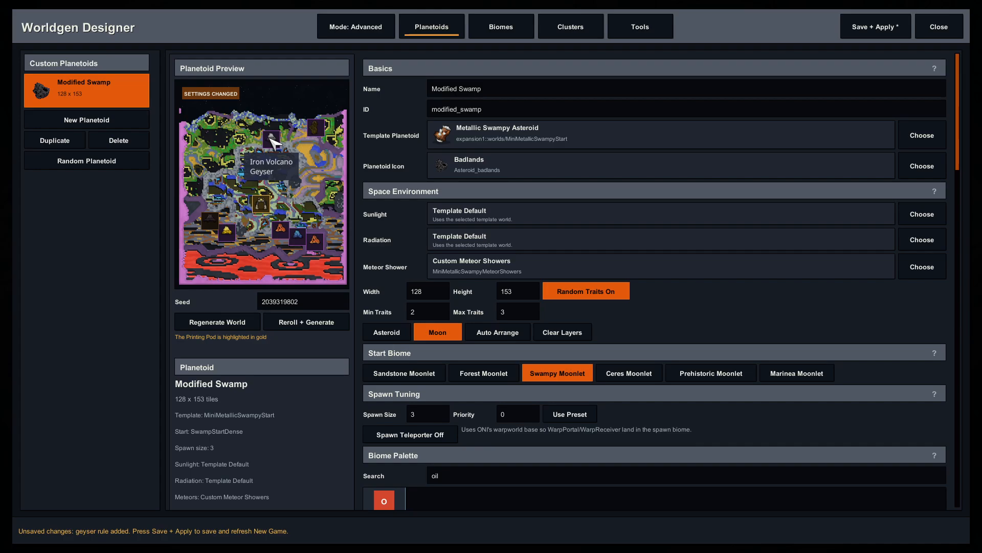
{"action": "left_click", "coordinate": [873, 29]}
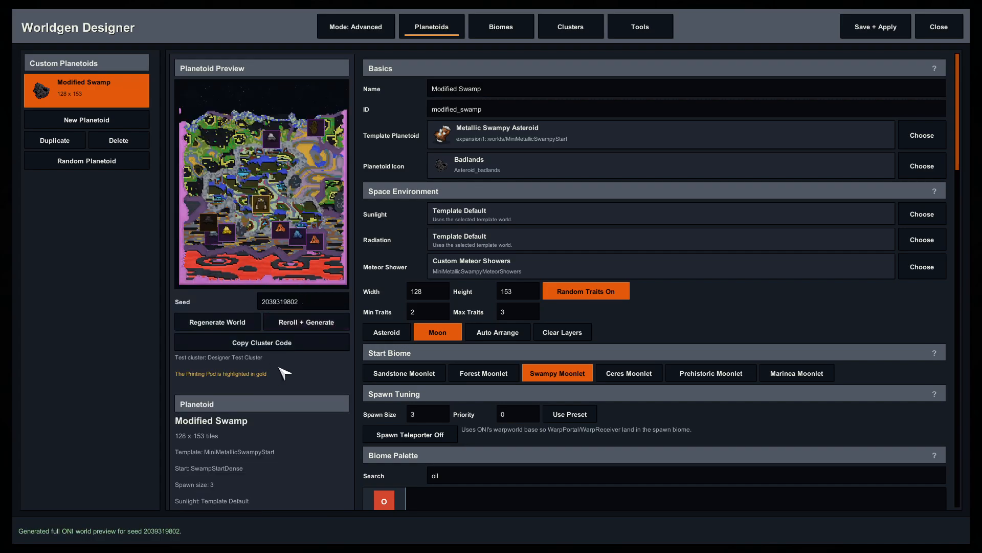
Examine the three geyser rules with their pools, modes and counts, and the optional biome geysers
{"action": "scroll", "coordinate": [258, 356], "scroll_direction": "down", "scroll_amount": 6}
{"action": "scroll", "coordinate": [258, 355], "scroll_direction": "down", "scroll_amount": 7}
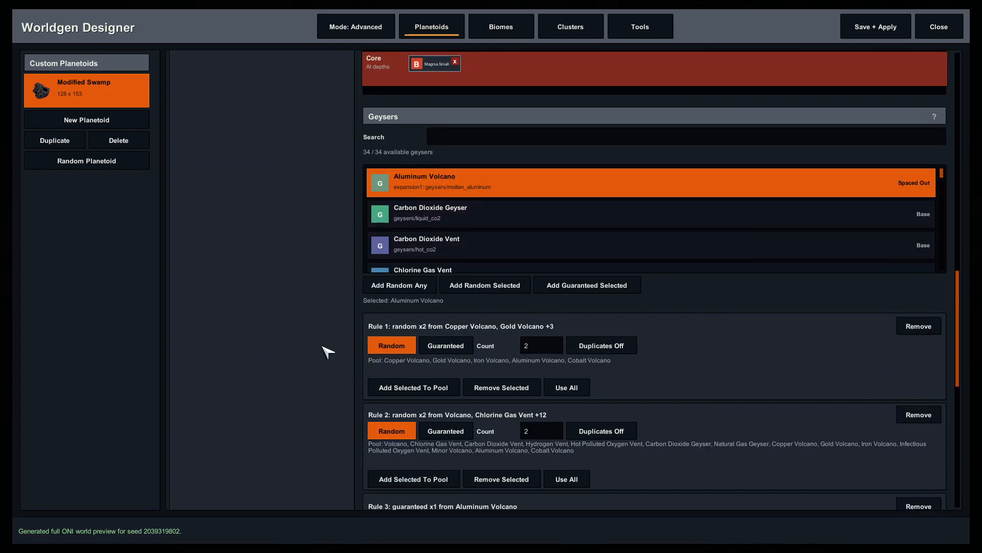
{"action": "scroll", "coordinate": [232, 387], "scroll_direction": "down", "scroll_amount": 1}
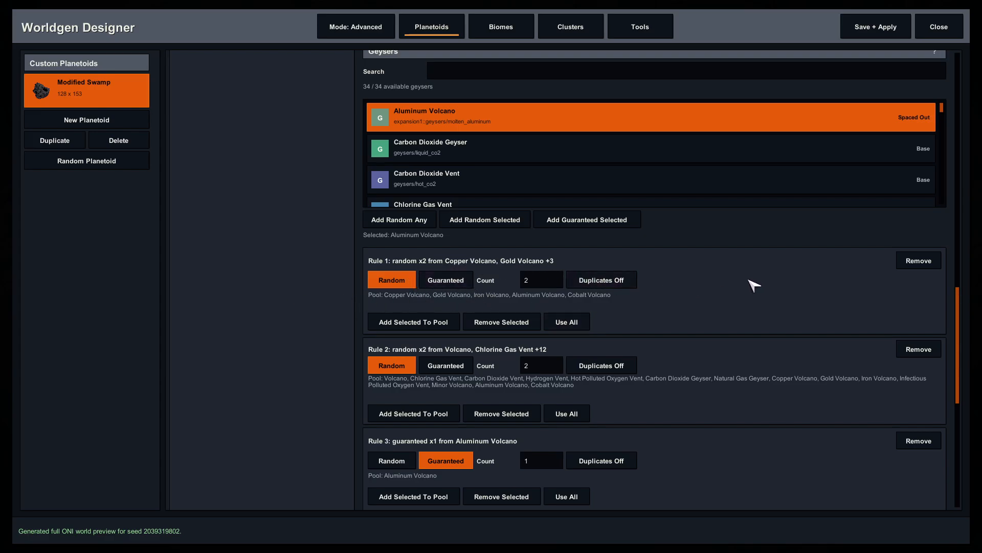
{"action": "scroll", "coordinate": [471, 199], "scroll_direction": "up", "scroll_amount": 1}
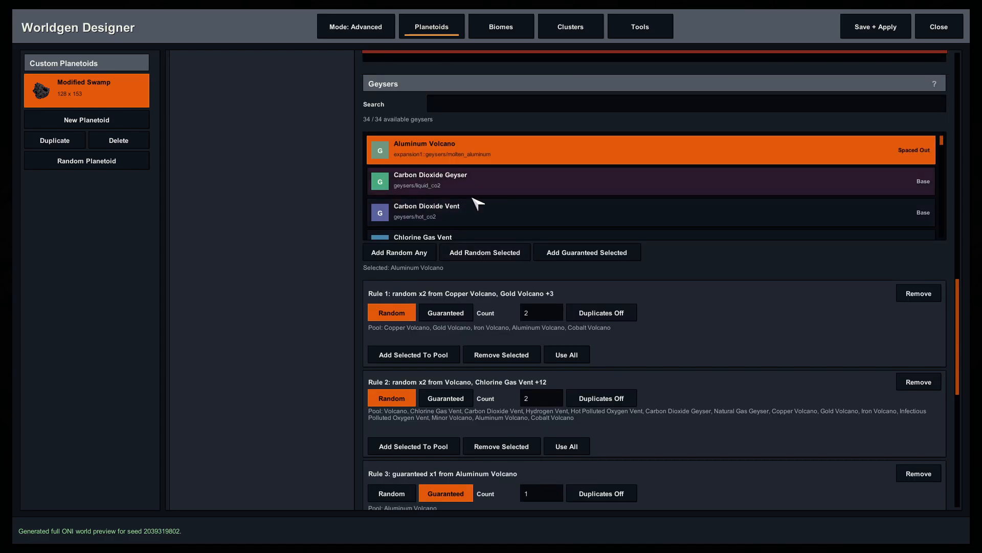
{"action": "scroll", "coordinate": [358, 304], "scroll_direction": "down", "scroll_amount": 7}
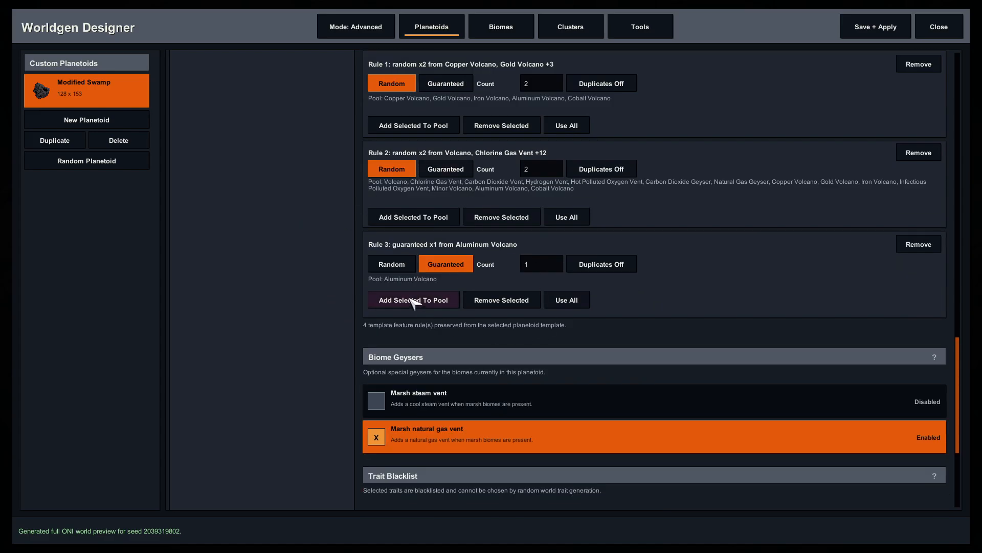
{"action": "scroll", "coordinate": [556, 302], "scroll_direction": "up", "scroll_amount": 1}
{"action": "scroll", "coordinate": [555, 281], "scroll_direction": "up", "scroll_amount": 2}
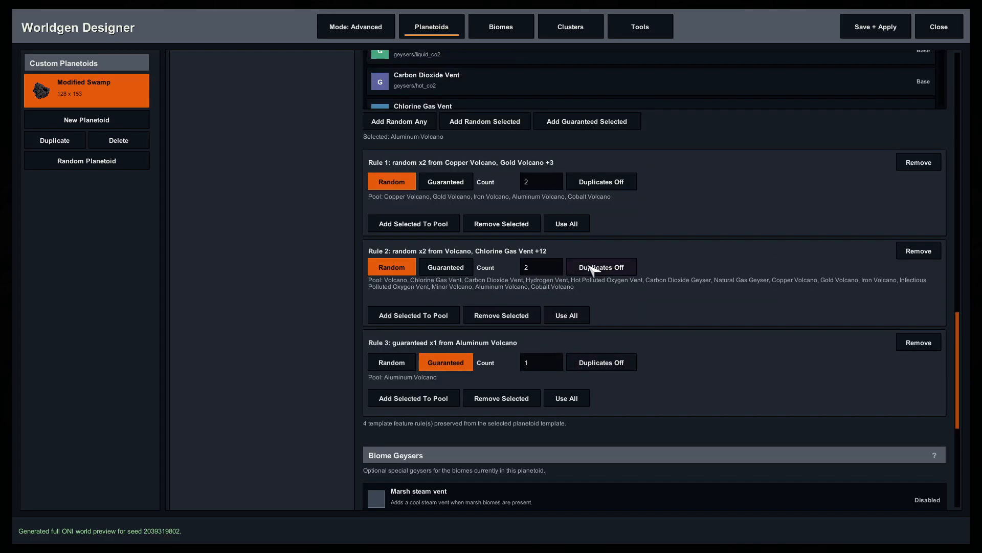
{"action": "scroll", "coordinate": [625, 196], "scroll_direction": "up", "scroll_amount": 2}
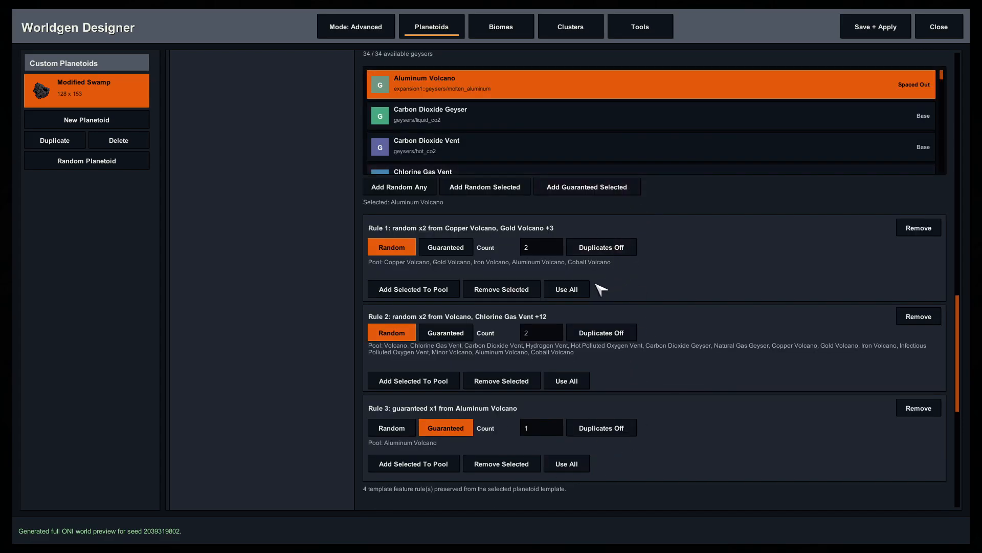
{"action": "scroll", "coordinate": [379, 417], "scroll_direction": "down", "scroll_amount": 3}
{"action": "scroll", "coordinate": [370, 409], "scroll_direction": "down", "scroll_amount": 5}
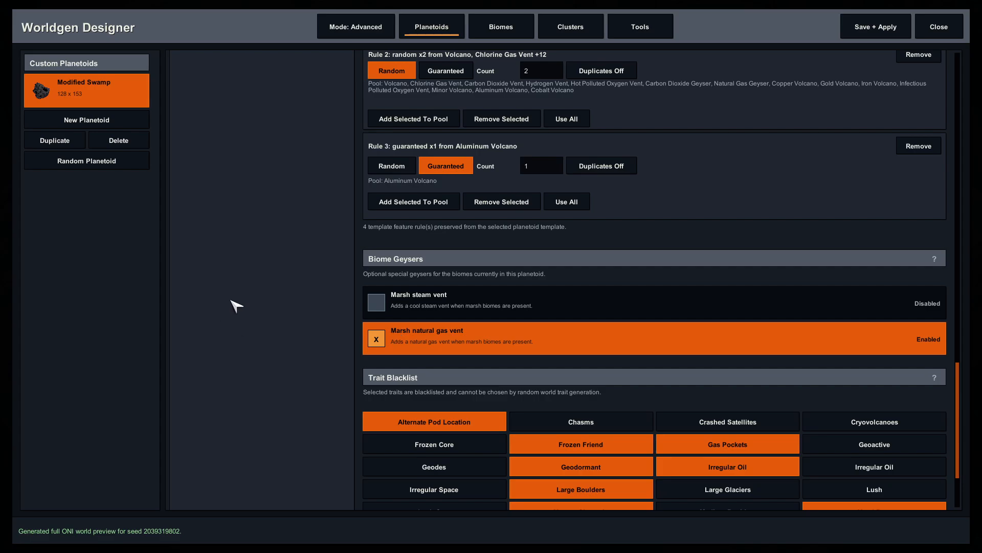
Add the Geoactive trait to the trait blacklist, take it off again, and save and apply
{"action": "scroll", "coordinate": [243, 300], "scroll_direction": "down", "scroll_amount": 3}
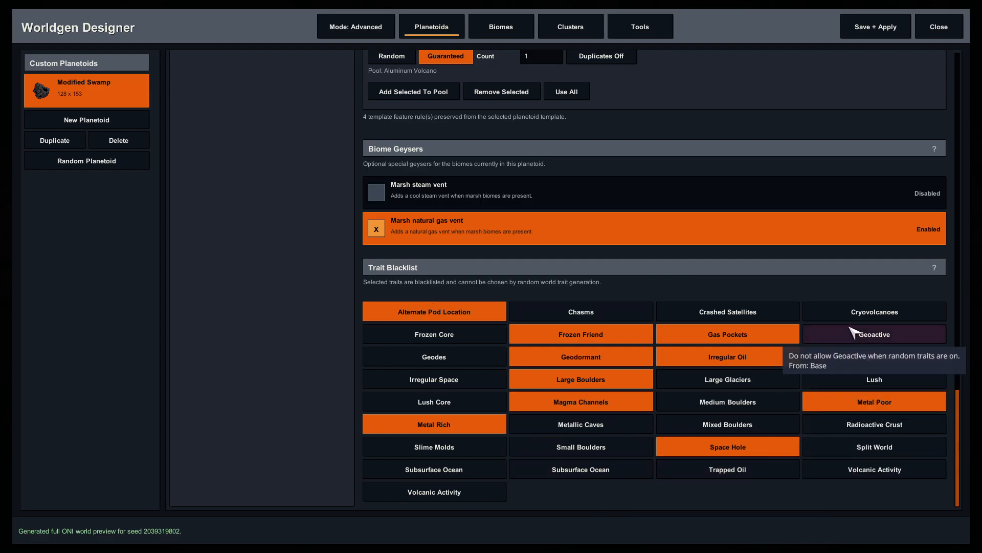
{"action": "left_click", "coordinate": [831, 332]}
{"action": "left_click", "coordinate": [832, 334]}
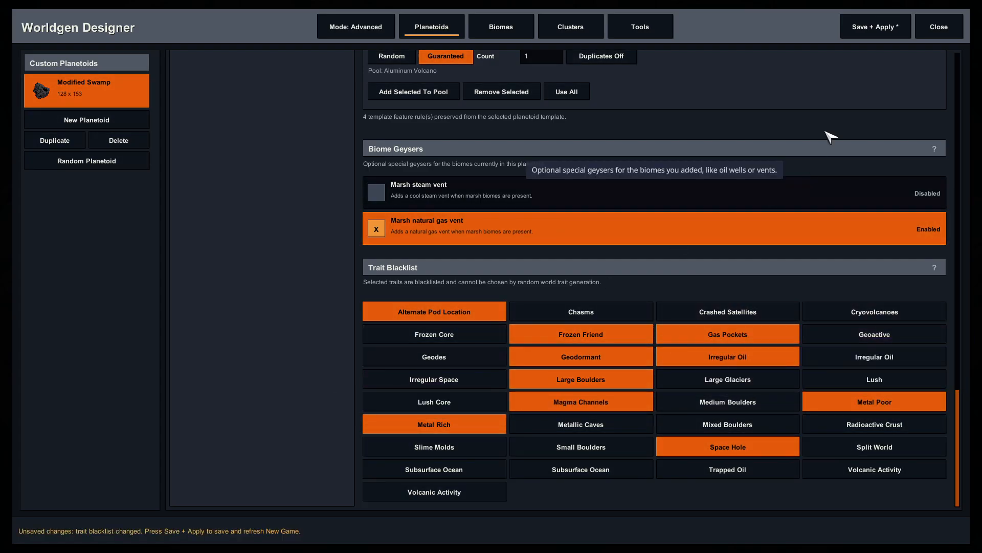
{"action": "left_click", "coordinate": [870, 31]}
{"action": "scroll", "coordinate": [307, 391], "scroll_direction": "up", "scroll_amount": 15}
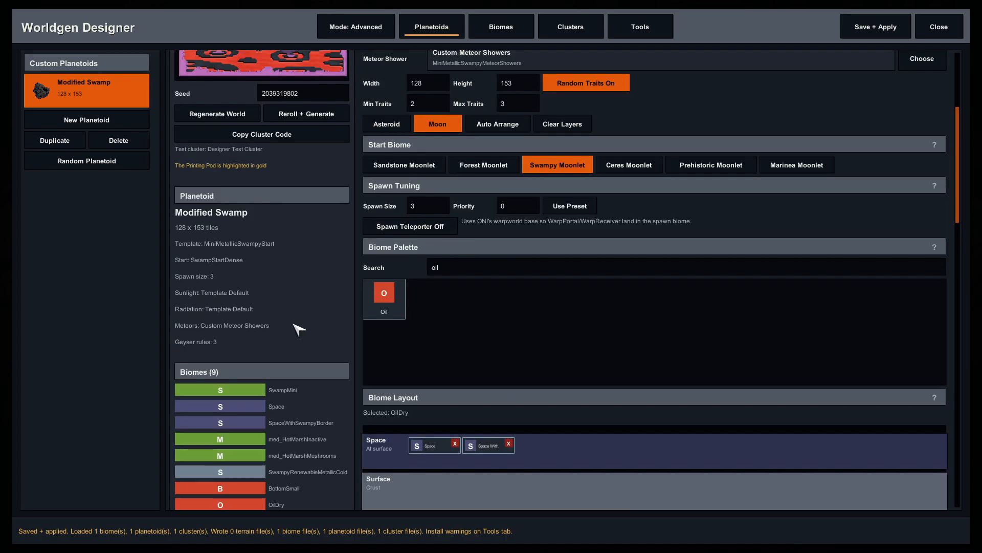
{"action": "scroll", "coordinate": [299, 329], "scroll_direction": "up", "scroll_amount": 5}
Switch to the custom biomes, delete the existing New Biome, and create a fresh one
{"action": "left_click", "coordinate": [496, 30]}
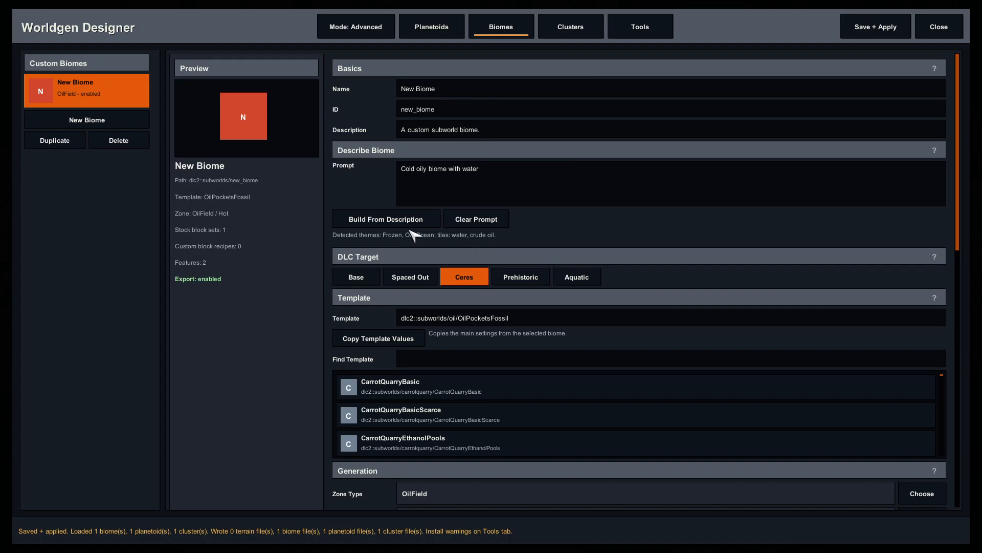
{"action": "left_click", "coordinate": [131, 138]}
{"action": "left_click", "coordinate": [126, 102]}
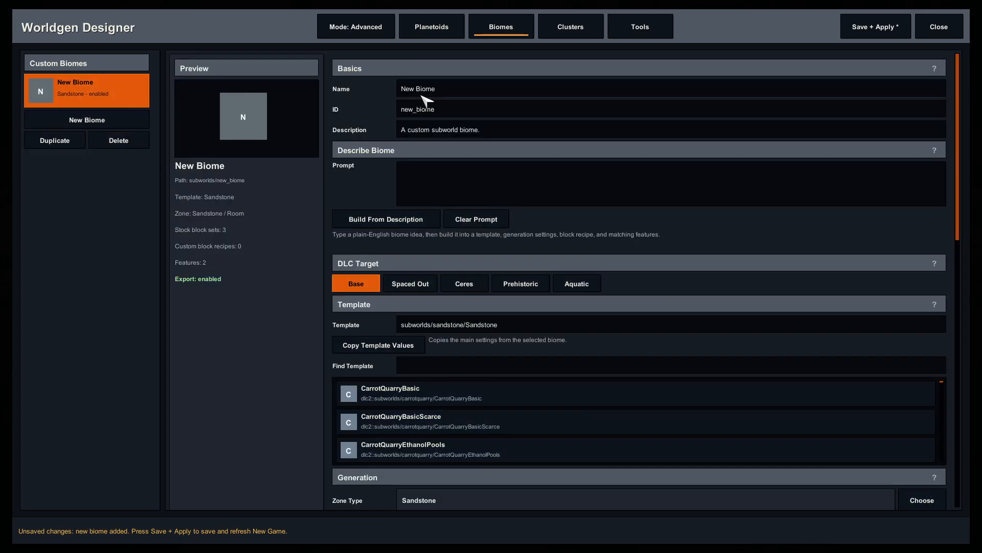
Name the new biome "Frozen oil" and set its ID to frozen_oil
{"action": "left_click", "coordinate": [451, 89]}
{"action": "type", "text": "Frozen oil"}
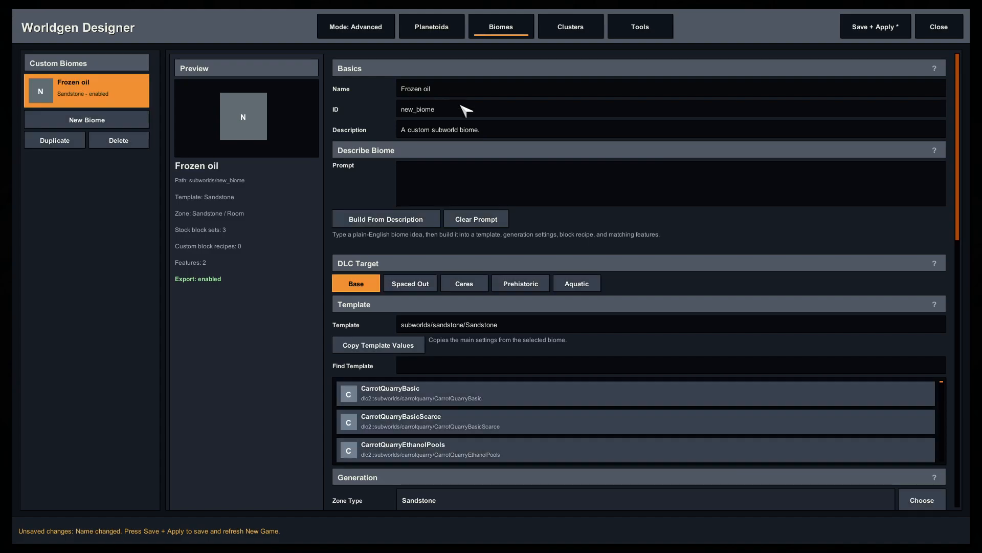
{"action": "left_click", "coordinate": [462, 109]}
{"action": "type", "text": "frozen_oil"}
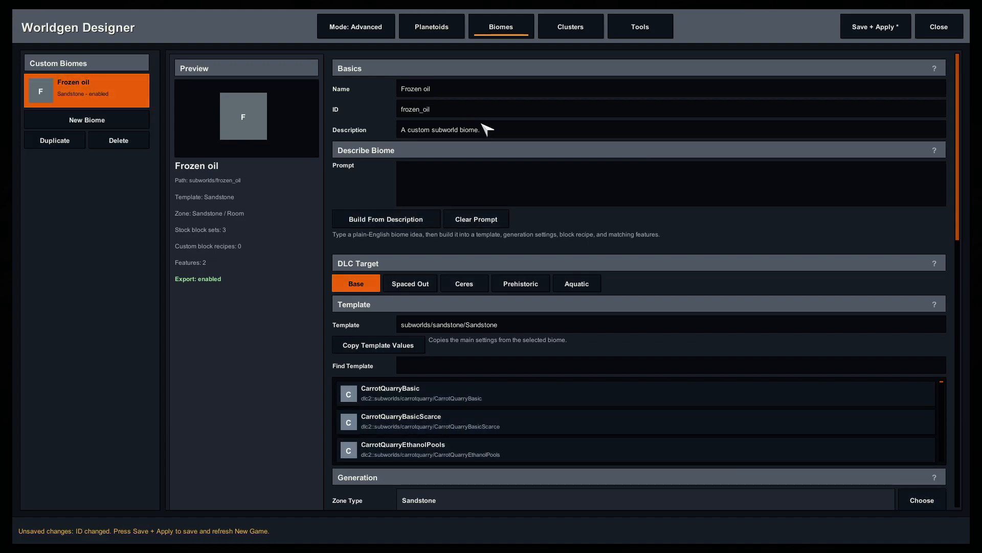
Set the biome's description to "frozen oil" and build the biome from the prompt "Cold oil"
{"action": "left_click", "coordinate": [498, 137]}
{"action": "type", "text": "frozen oil"}
{"action": "left_click", "coordinate": [516, 185]}
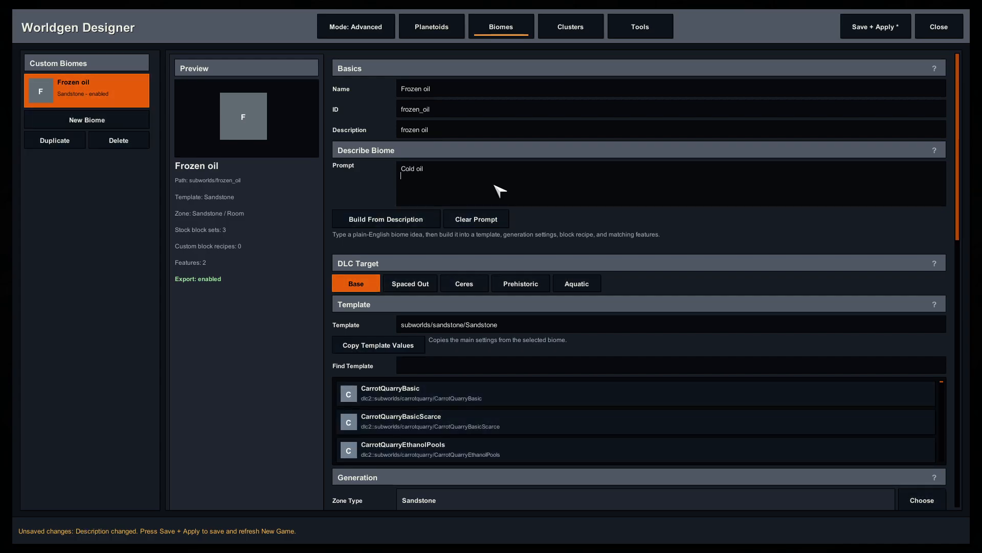
{"action": "left_click", "coordinate": [422, 220]}
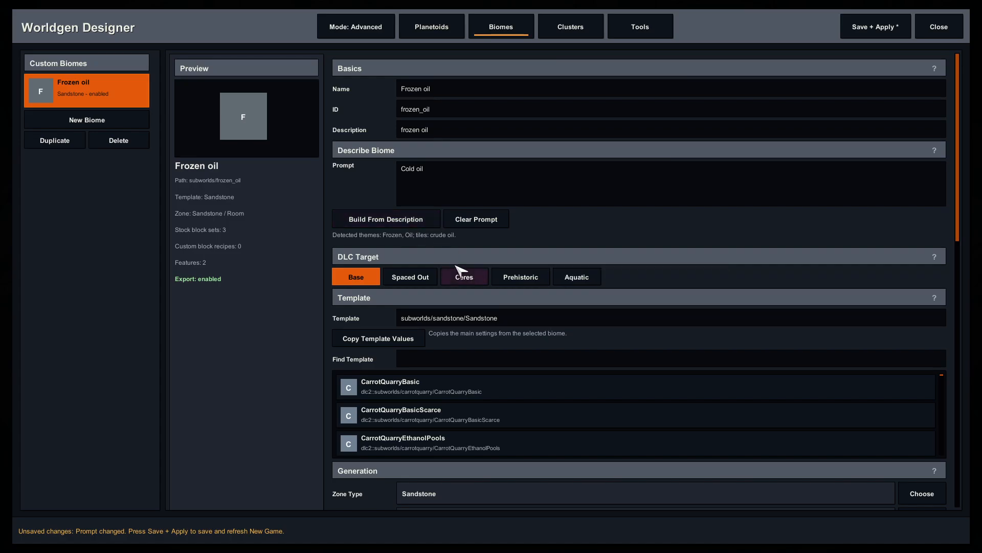
Review the Frozen oil biome's DLC target, template, generation settings and stock block sets
{"action": "scroll", "coordinate": [294, 341], "scroll_direction": "down", "scroll_amount": 3}
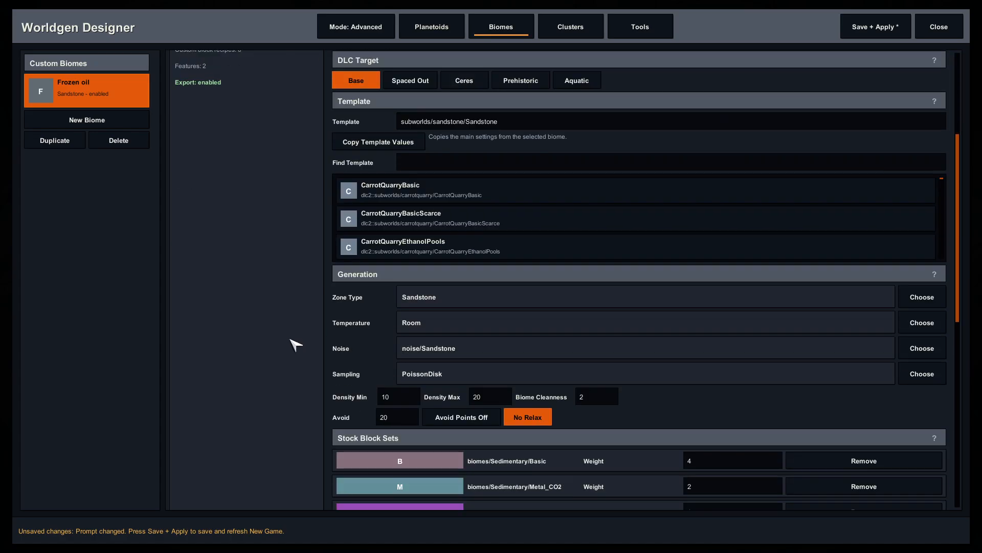
{"action": "scroll", "coordinate": [291, 341], "scroll_direction": "down", "scroll_amount": 1}
{"action": "scroll", "coordinate": [310, 331], "scroll_direction": "up", "scroll_amount": 2}
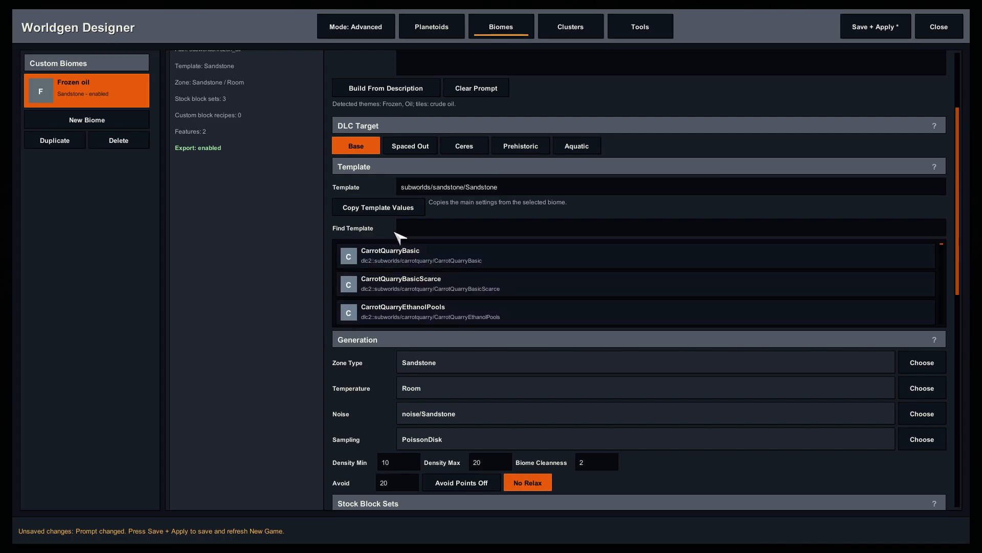
{"action": "left_click", "coordinate": [433, 230]}
{"action": "scroll", "coordinate": [226, 312], "scroll_direction": "up", "scroll_amount": 2}
{"action": "scroll", "coordinate": [286, 333], "scroll_direction": "down", "scroll_amount": 2}
{"action": "scroll", "coordinate": [288, 333], "scroll_direction": "down", "scroll_amount": 1}
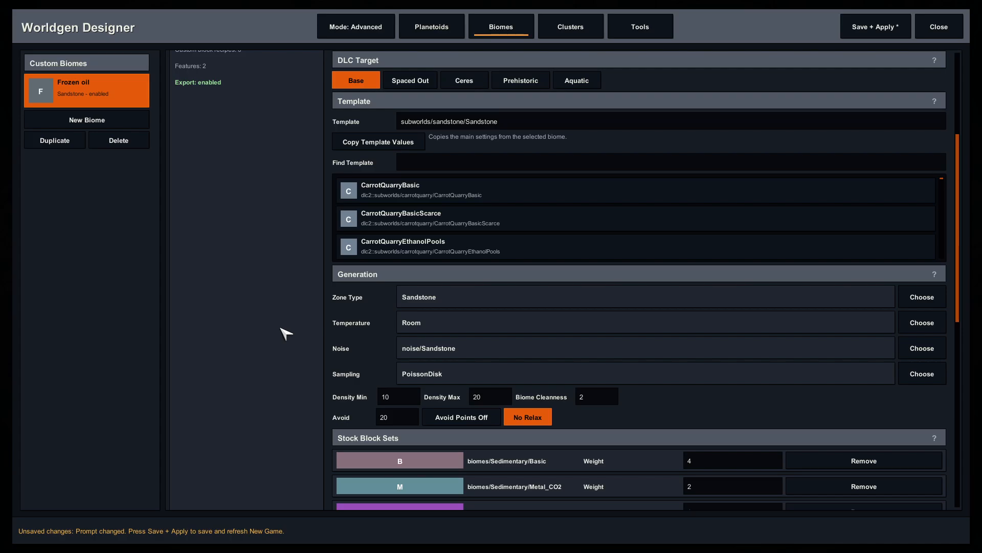
Set the Frozen oil biome's template to IceCavesBasic
{"action": "scroll", "coordinate": [417, 225], "scroll_direction": "down", "scroll_amount": 4}
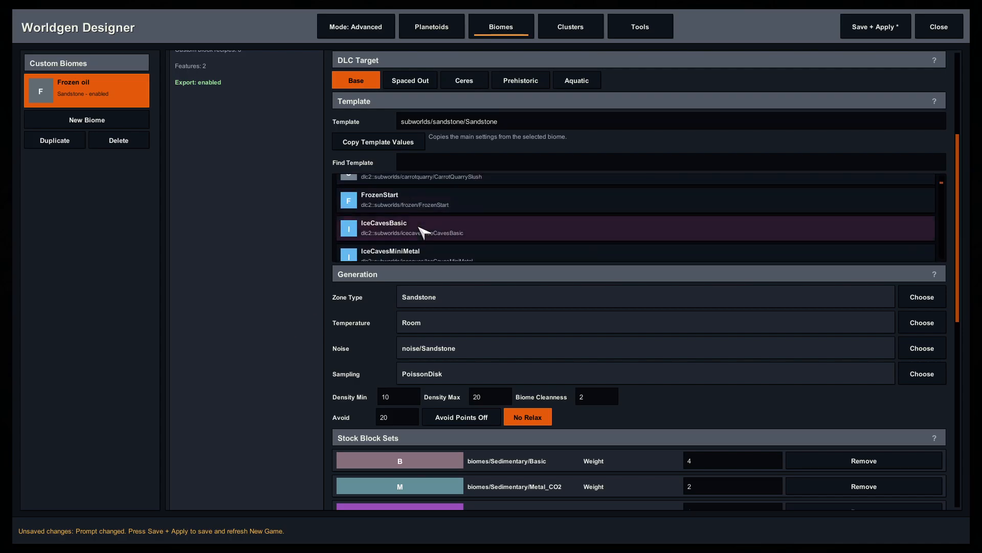
{"action": "left_click", "coordinate": [422, 232]}
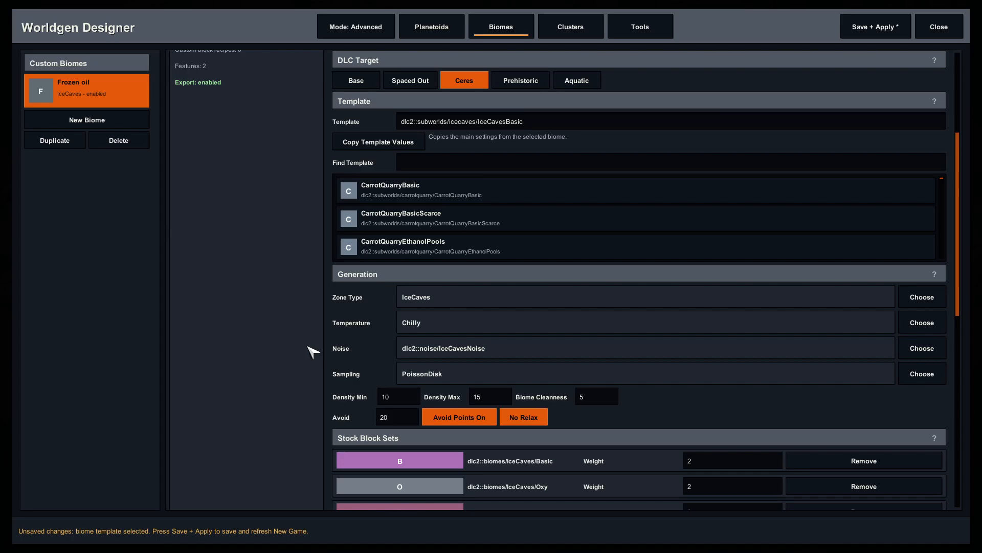
Examine the Frozen oil biome's generation settings, stock block sets and available terrain under the IceCavesBasic template
{"action": "scroll", "coordinate": [313, 352], "scroll_direction": "down", "scroll_amount": 5}
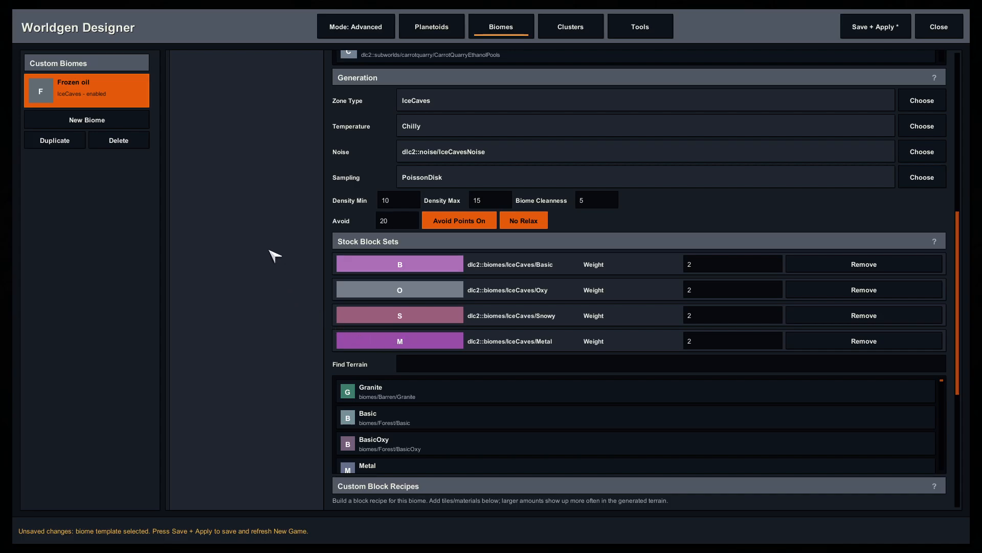
{"action": "scroll", "coordinate": [276, 261], "scroll_direction": "up", "scroll_amount": 1}
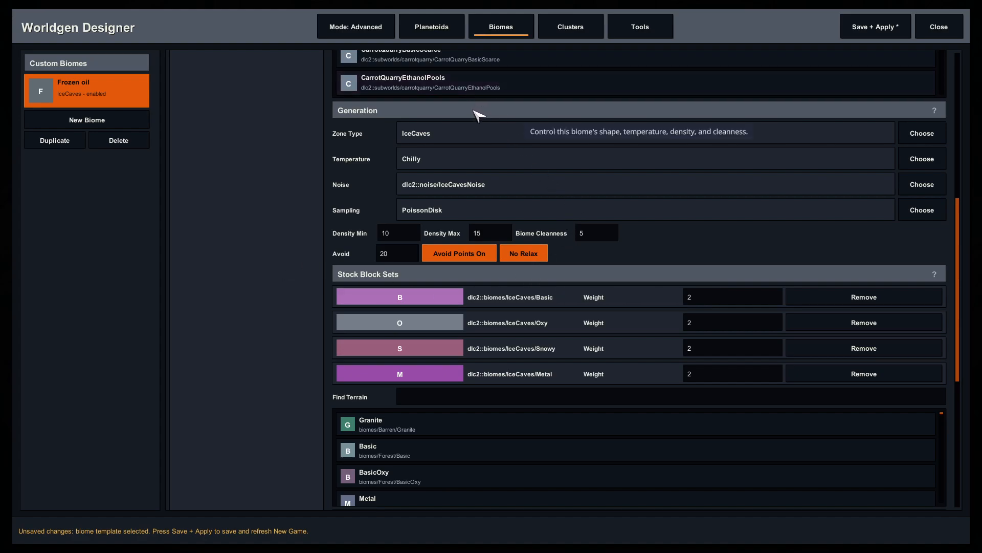
{"action": "scroll", "coordinate": [300, 313], "scroll_direction": "down", "scroll_amount": 2}
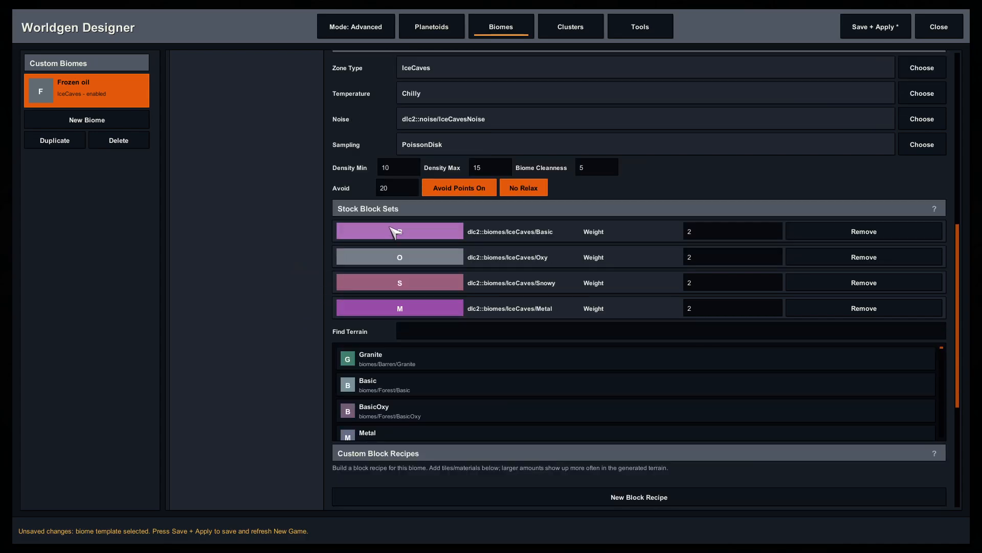
{"action": "scroll", "coordinate": [358, 333], "scroll_direction": "down", "scroll_amount": 4}
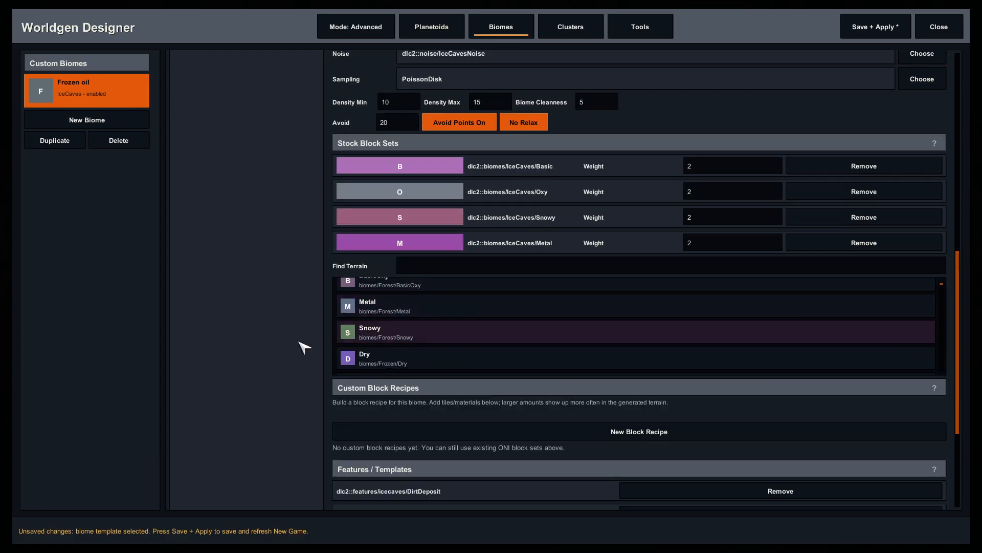
Add two new custom block recipes to the Frozen oil biome
{"action": "scroll", "coordinate": [263, 358], "scroll_direction": "up", "scroll_amount": 11}
{"action": "scroll", "coordinate": [263, 357], "scroll_direction": "down", "scroll_amount": 8}
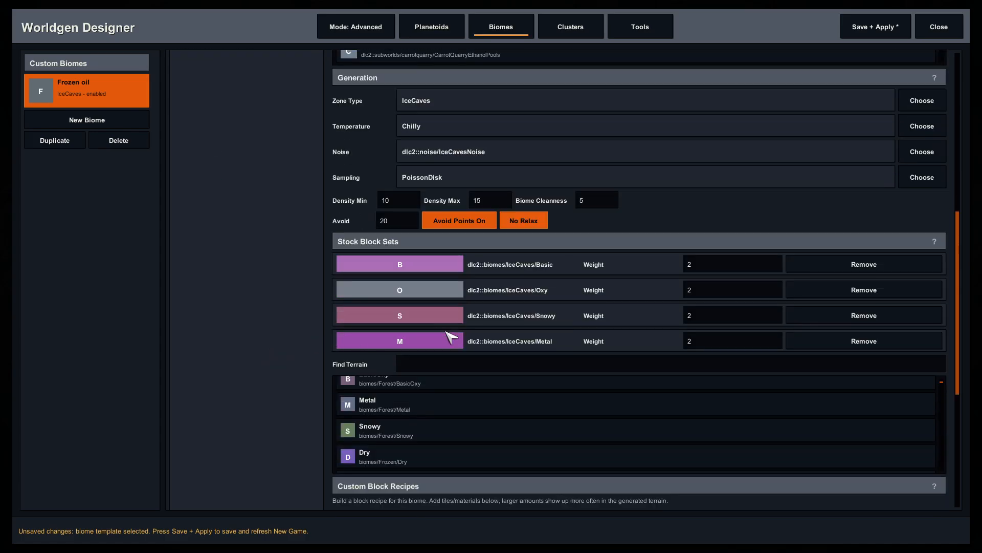
{"action": "scroll", "coordinate": [291, 315], "scroll_direction": "down", "scroll_amount": 8}
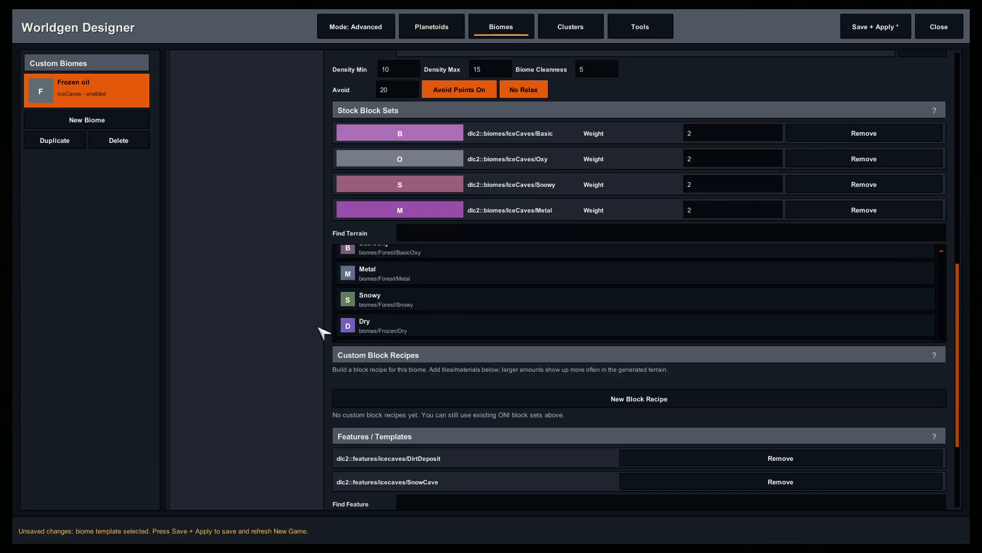
{"action": "scroll", "coordinate": [323, 333], "scroll_direction": "down", "scroll_amount": 9}
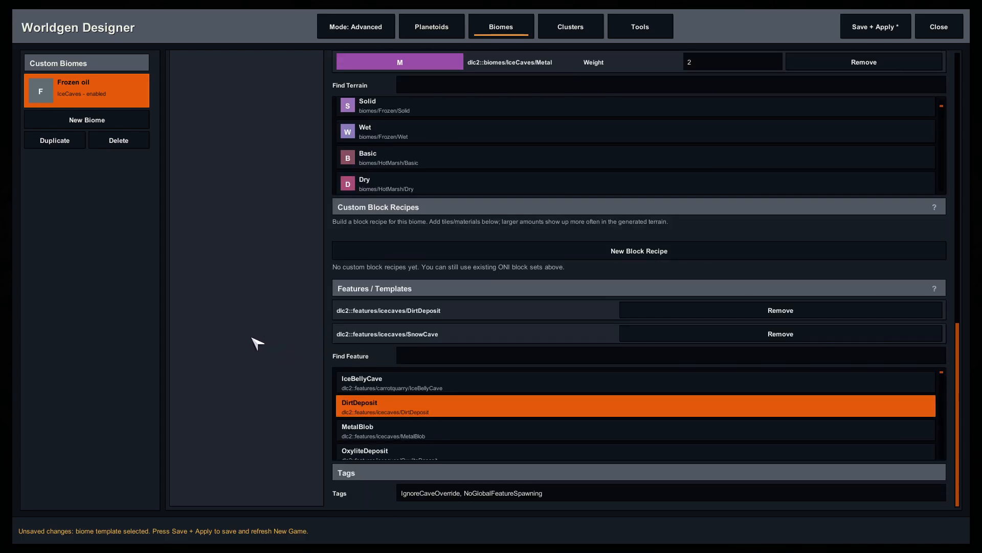
{"action": "left_click", "coordinate": [411, 253]}
Examine the tiles and amounts in both custom block recipes and the materials available to add
{"action": "scroll", "coordinate": [418, 287], "scroll_direction": "down", "scroll_amount": 2}
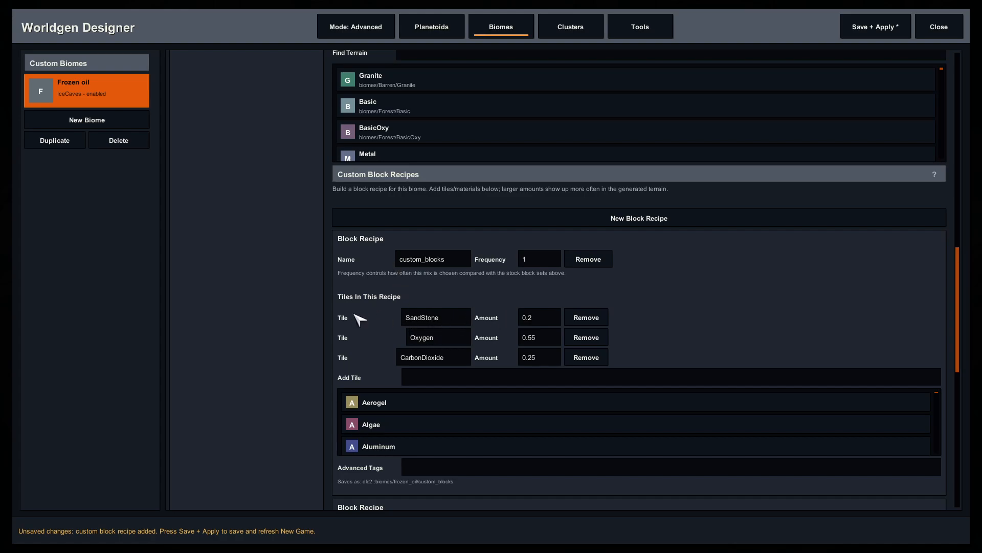
{"action": "scroll", "coordinate": [385, 302], "scroll_direction": "down", "scroll_amount": 2}
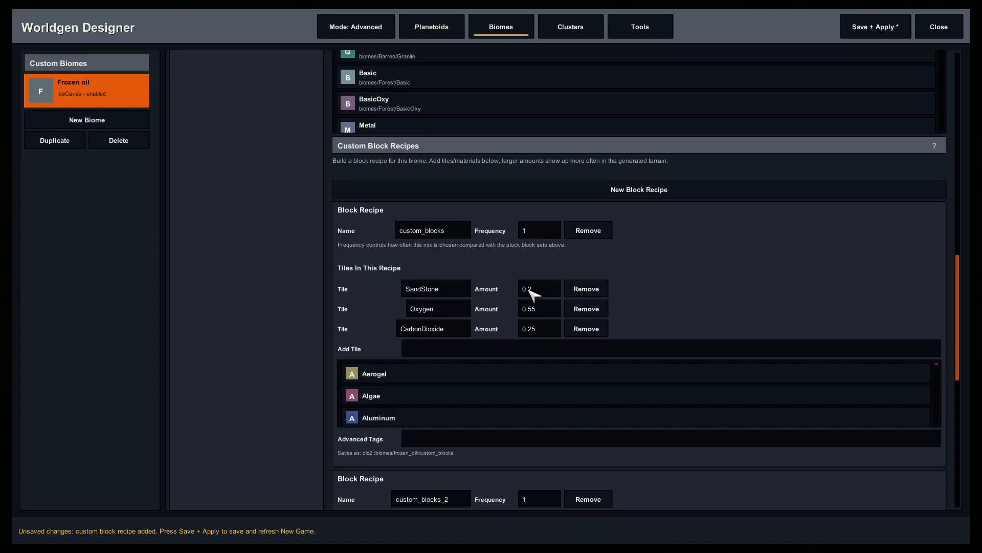
{"action": "scroll", "coordinate": [379, 373], "scroll_direction": "down", "scroll_amount": 3}
{"action": "scroll", "coordinate": [403, 323], "scroll_direction": "down", "scroll_amount": 5}
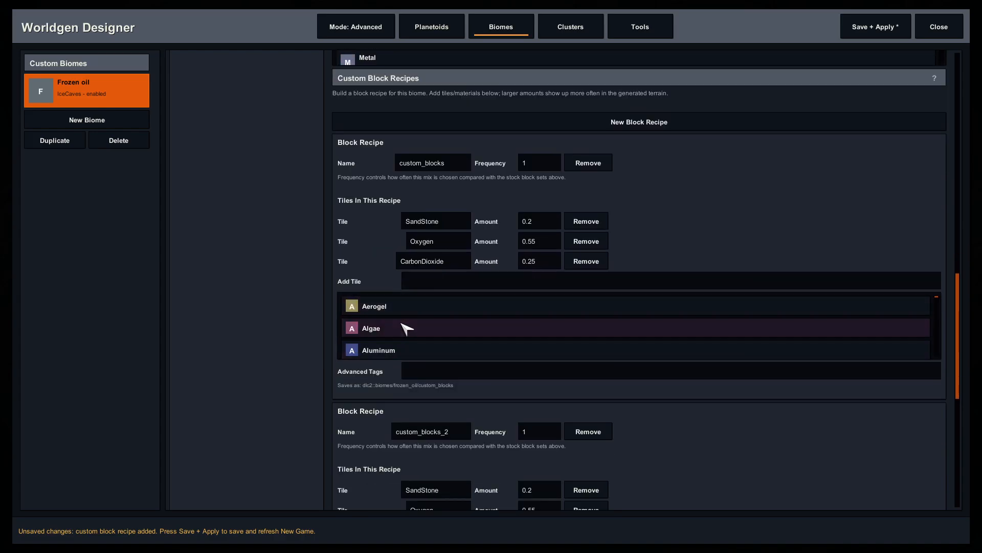
{"action": "scroll", "coordinate": [391, 331], "scroll_direction": "down", "scroll_amount": 6}
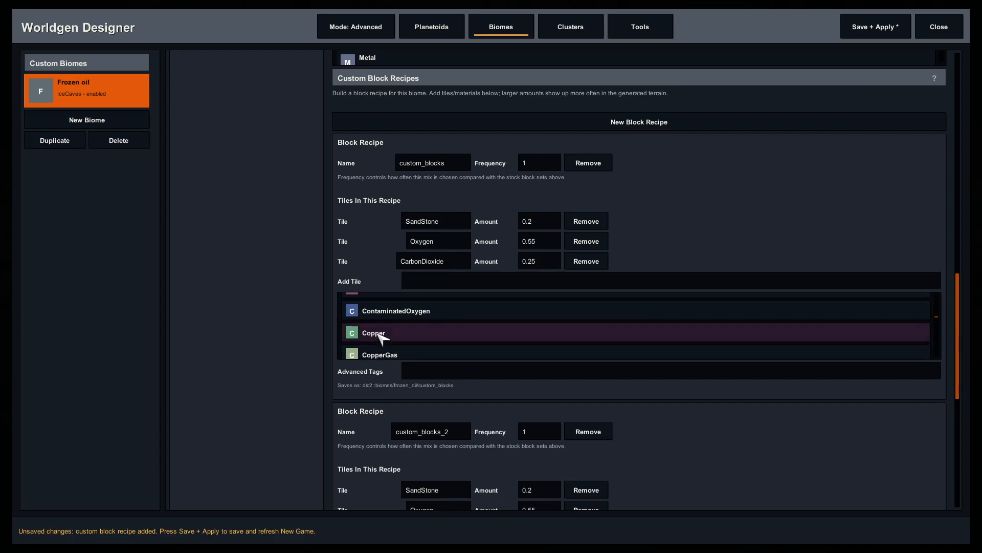
{"action": "scroll", "coordinate": [331, 337], "scroll_direction": "down", "scroll_amount": 3}
{"action": "scroll", "coordinate": [317, 330], "scroll_direction": "down", "scroll_amount": 10}
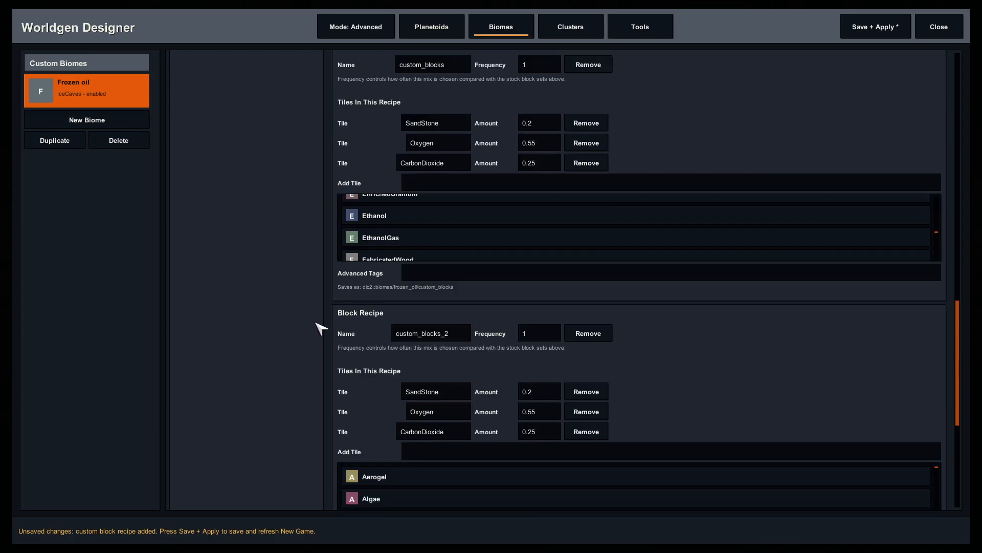
{"action": "scroll", "coordinate": [409, 261], "scroll_direction": "down", "scroll_amount": 2}
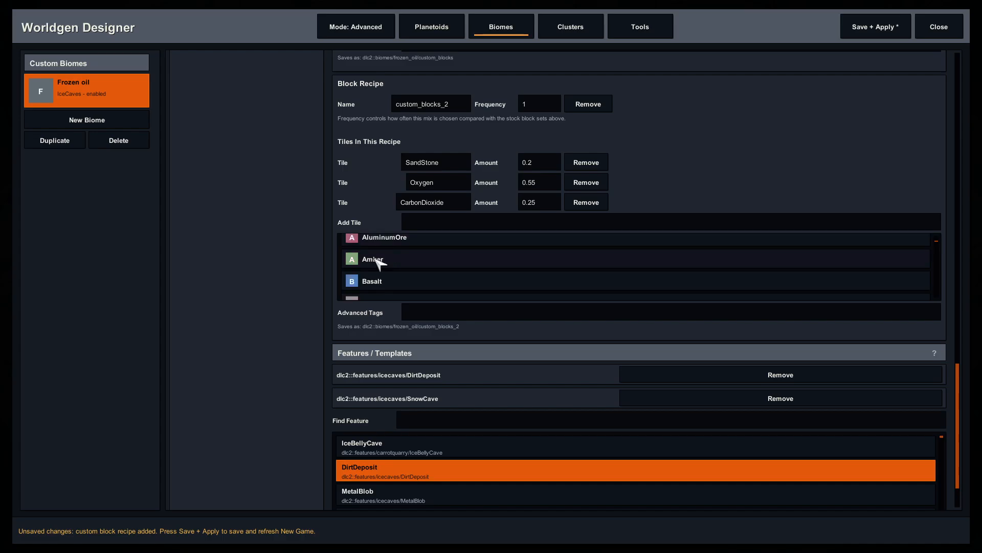
{"action": "scroll", "coordinate": [307, 281], "scroll_direction": "down", "scroll_amount": 4}
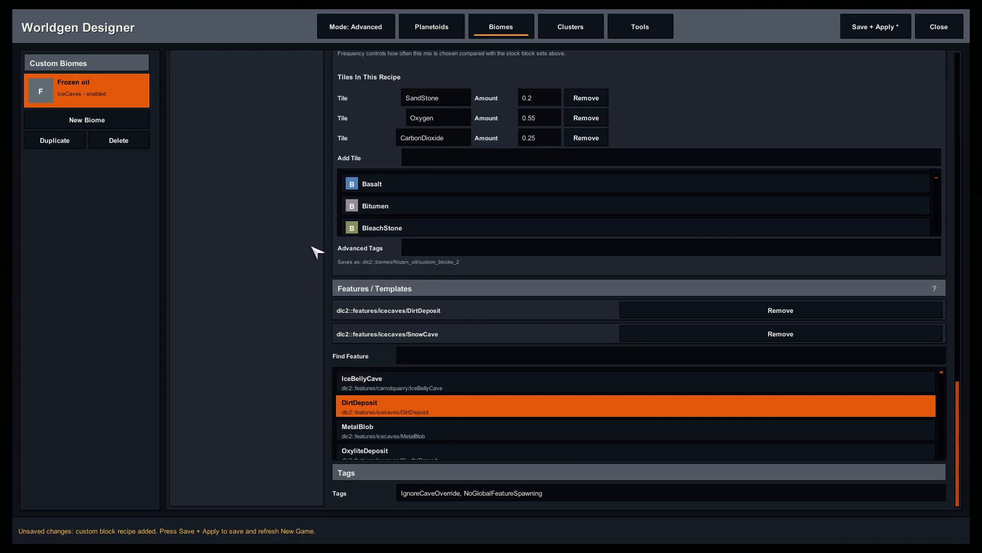
Look through the features and templates available for the Frozen oil biome
{"action": "scroll", "coordinate": [368, 406], "scroll_direction": "down", "scroll_amount": 6}
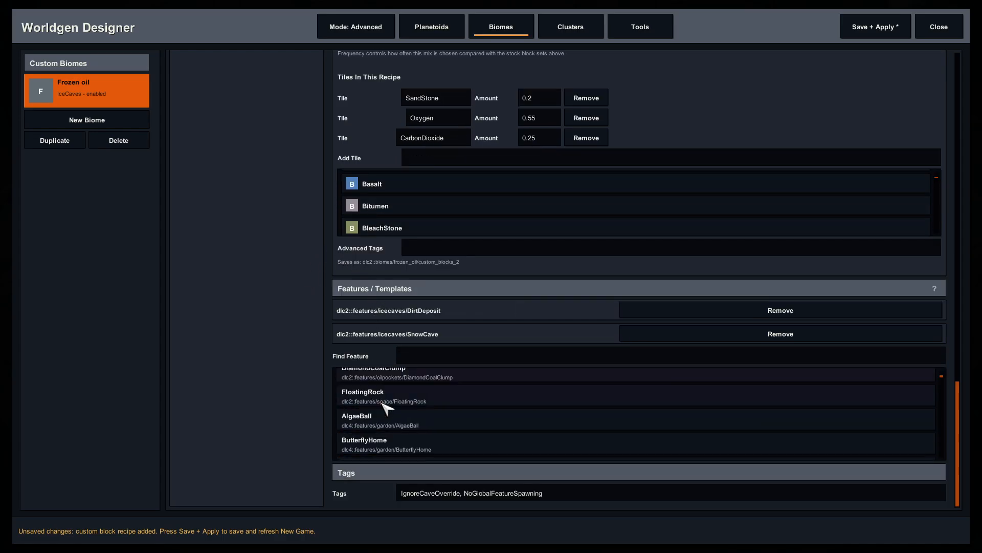
{"action": "scroll", "coordinate": [409, 402], "scroll_direction": "down", "scroll_amount": 4}
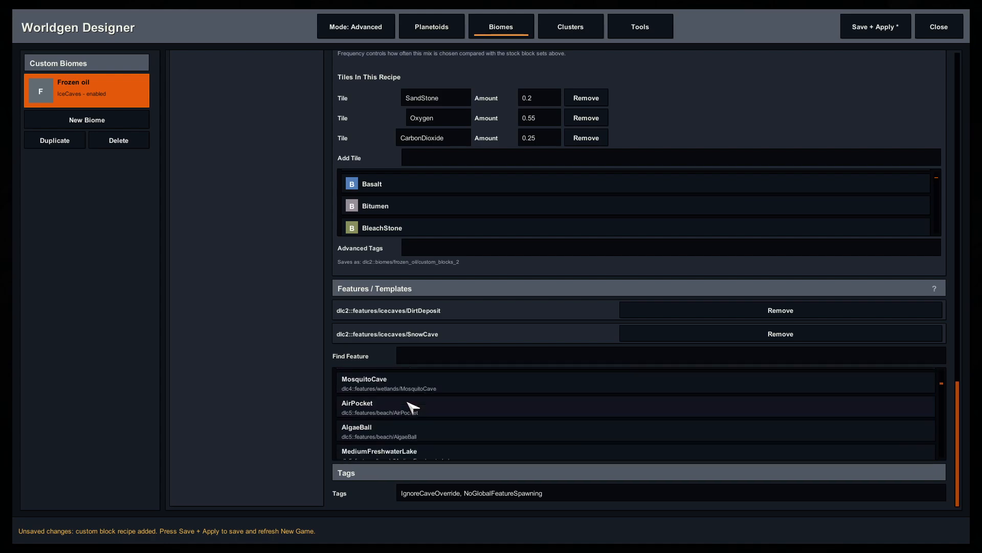
{"action": "scroll", "coordinate": [421, 408], "scroll_direction": "down", "scroll_amount": 3}
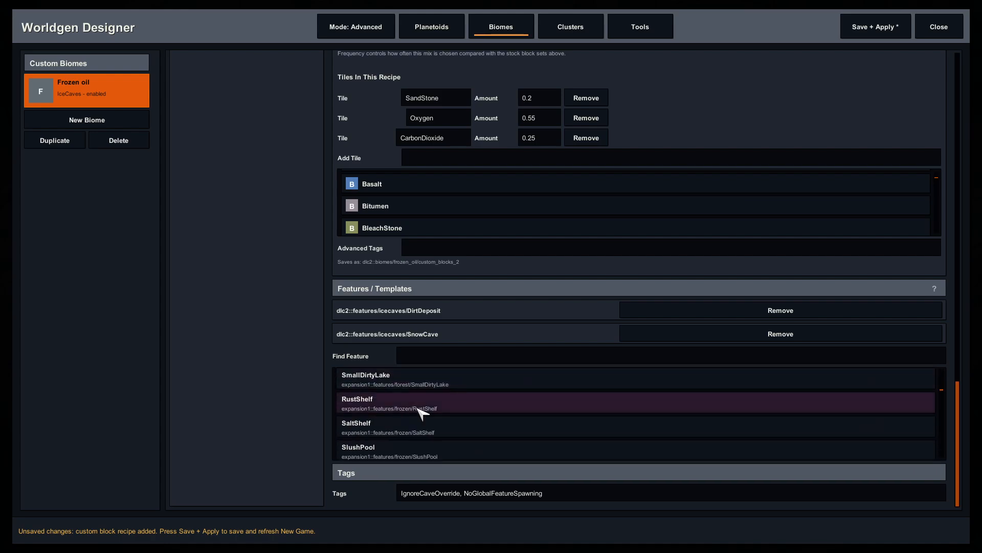
{"action": "scroll", "coordinate": [435, 420], "scroll_direction": "down", "scroll_amount": 2}
{"action": "scroll", "coordinate": [440, 422], "scroll_direction": "down", "scroll_amount": 1}
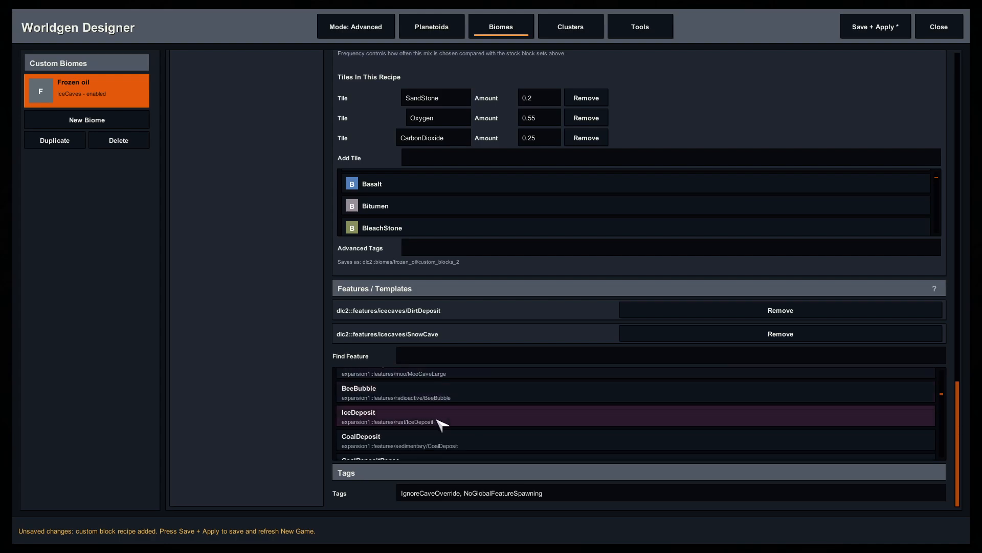
{"action": "scroll", "coordinate": [440, 422], "scroll_direction": "down", "scroll_amount": 4}
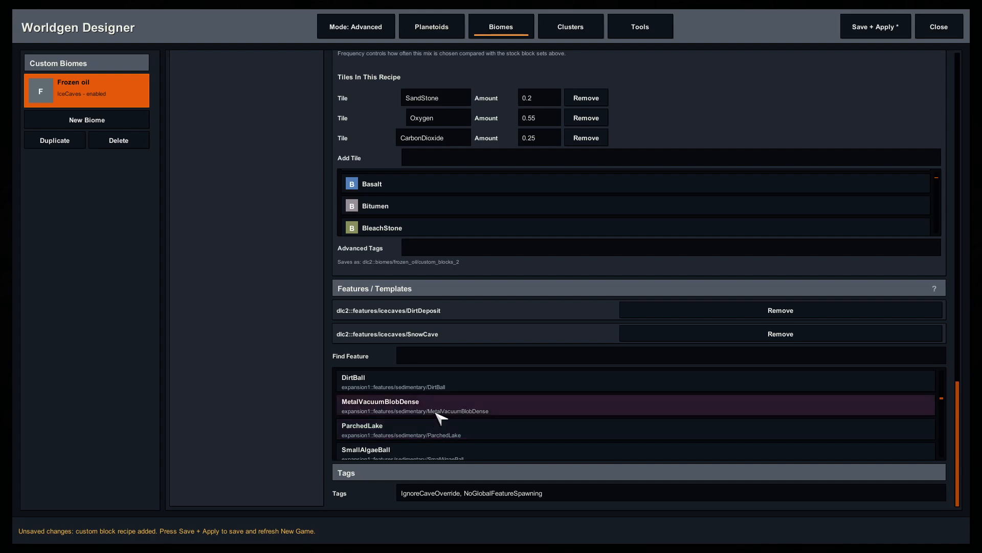
{"action": "scroll", "coordinate": [446, 412], "scroll_direction": "down", "scroll_amount": 4}
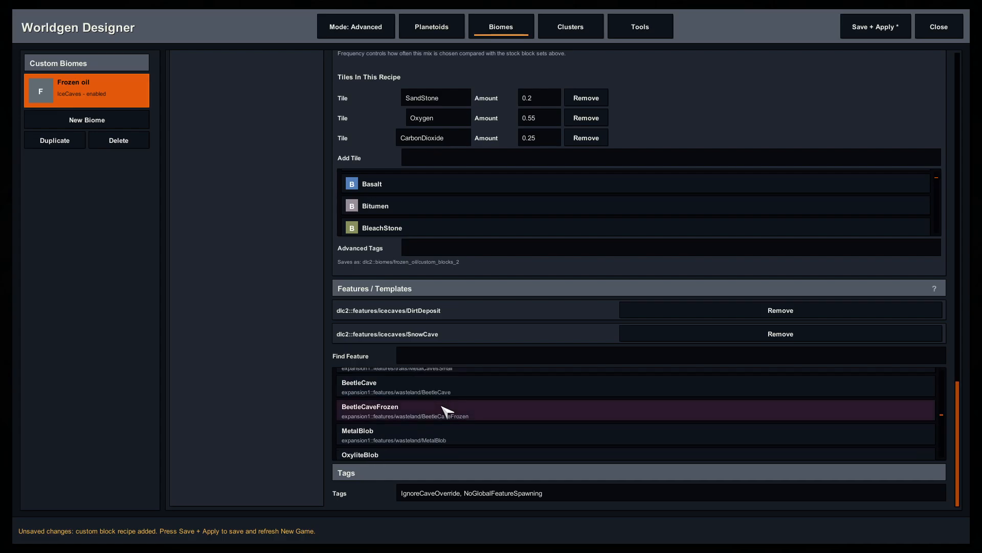
{"action": "scroll", "coordinate": [281, 346], "scroll_direction": "up", "scroll_amount": 15}
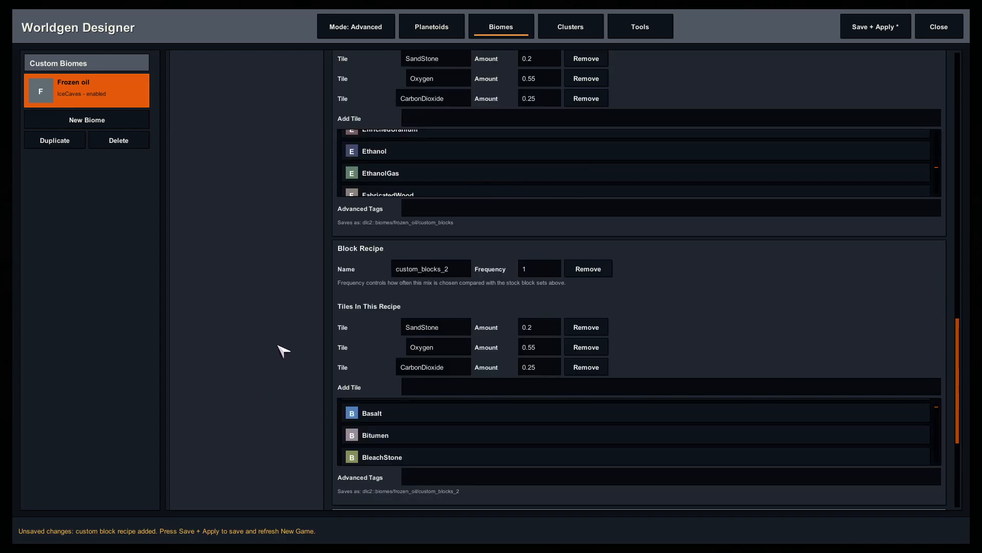
{"action": "scroll", "coordinate": [255, 333], "scroll_direction": "up", "scroll_amount": 6}
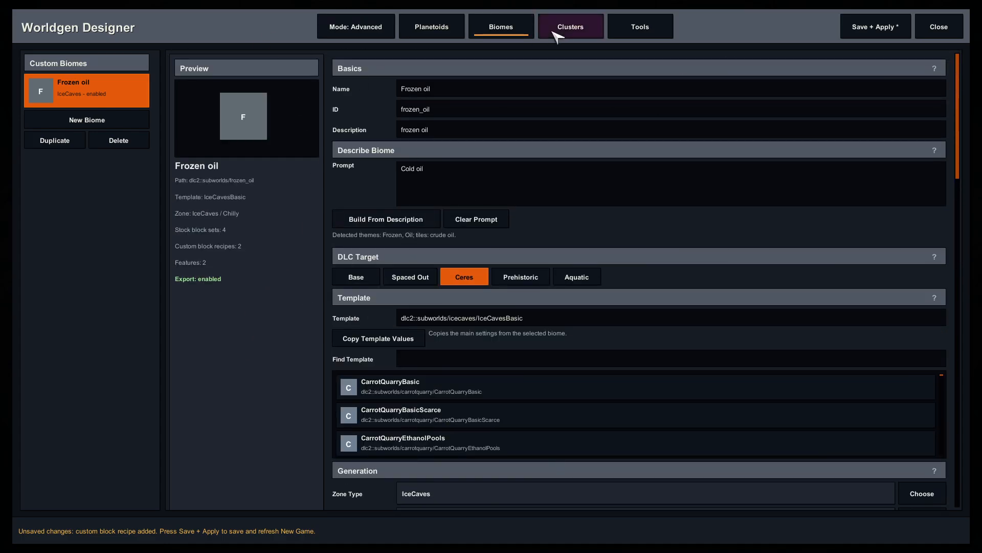
Create a new custom planetoid and set its template planetoid to ForestDefault
{"action": "left_click", "coordinate": [571, 27]}
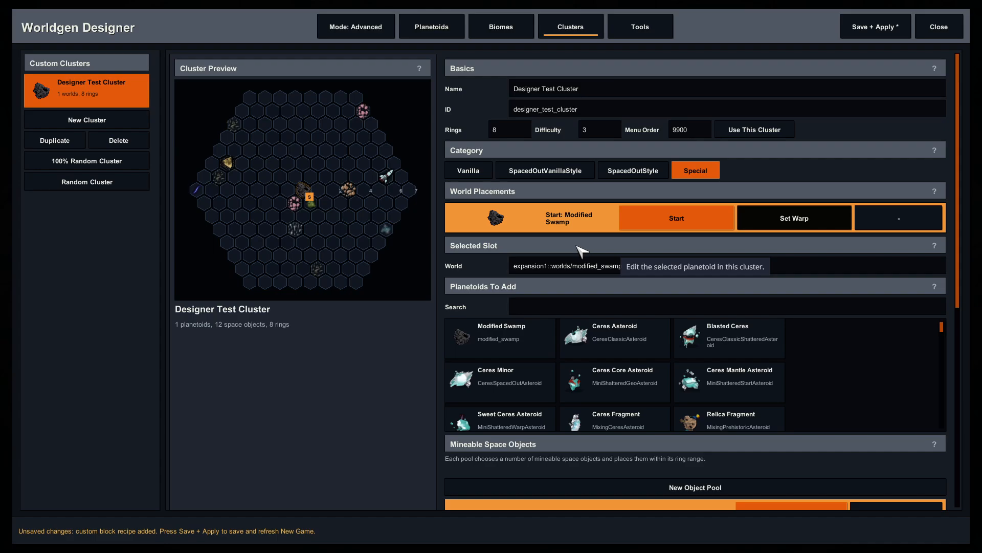
{"action": "left_click", "coordinate": [431, 36]}
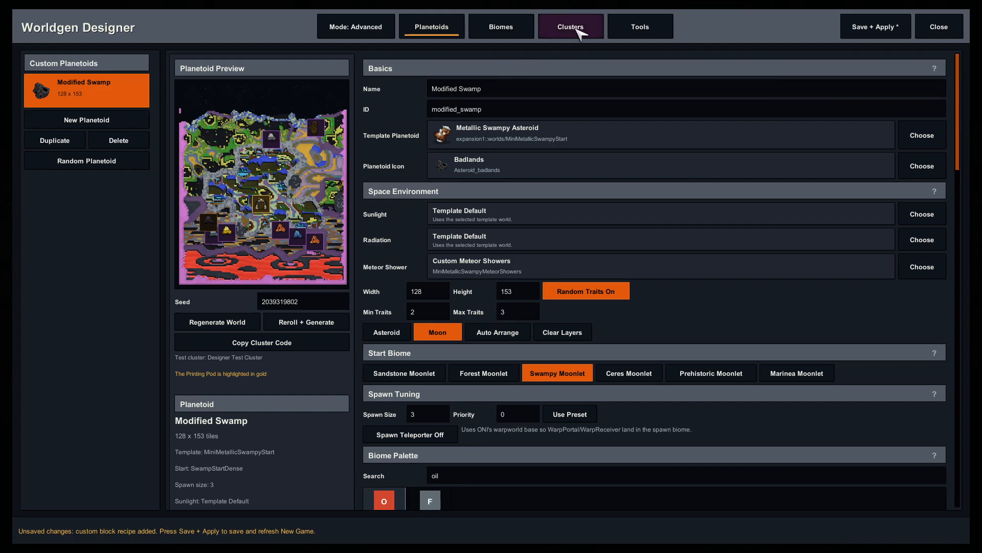
{"action": "left_click", "coordinate": [139, 126]}
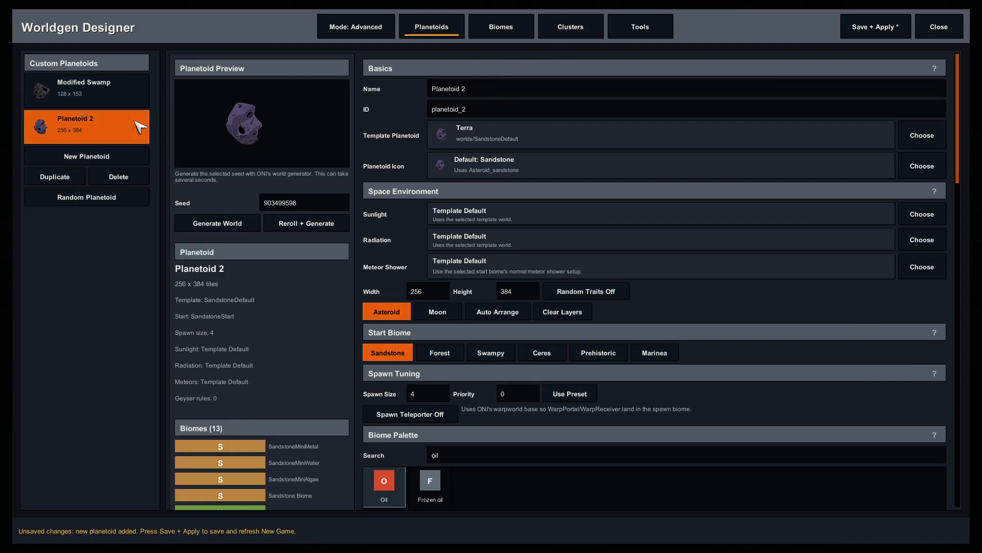
{"action": "left_click", "coordinate": [921, 136]}
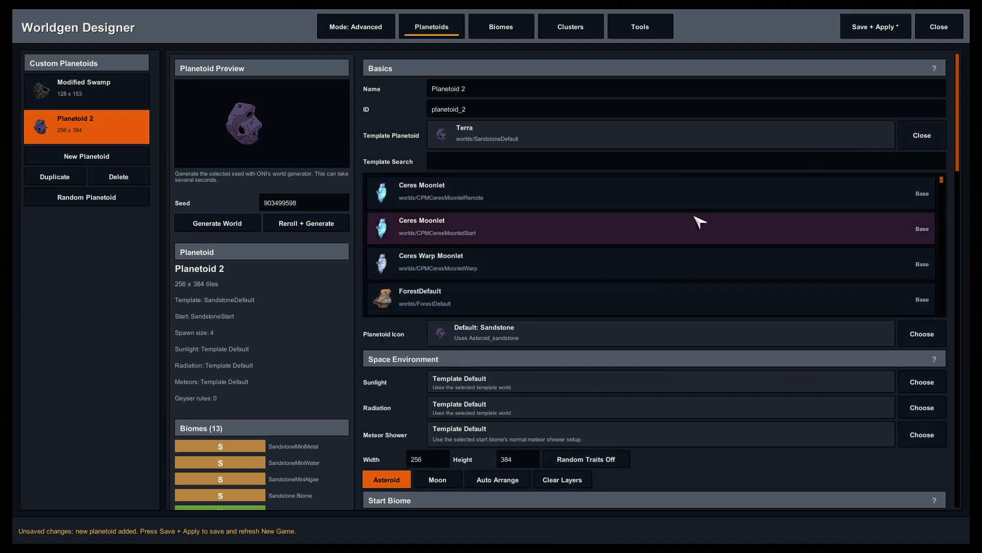
{"action": "left_click", "coordinate": [516, 299]}
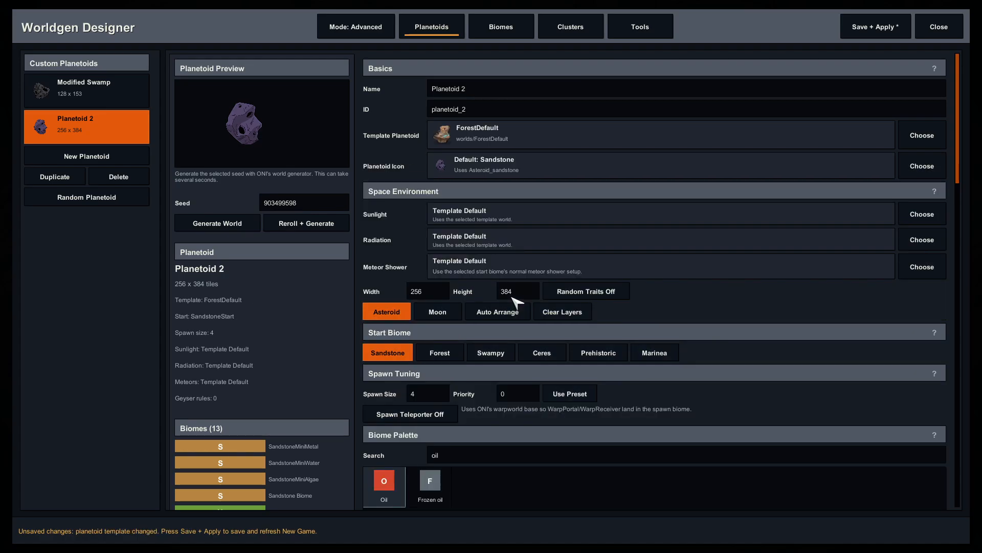
Change the new planetoid's icon to Aquatic Asteroid Base, and save and apply the changes
{"action": "left_click", "coordinate": [922, 166]}
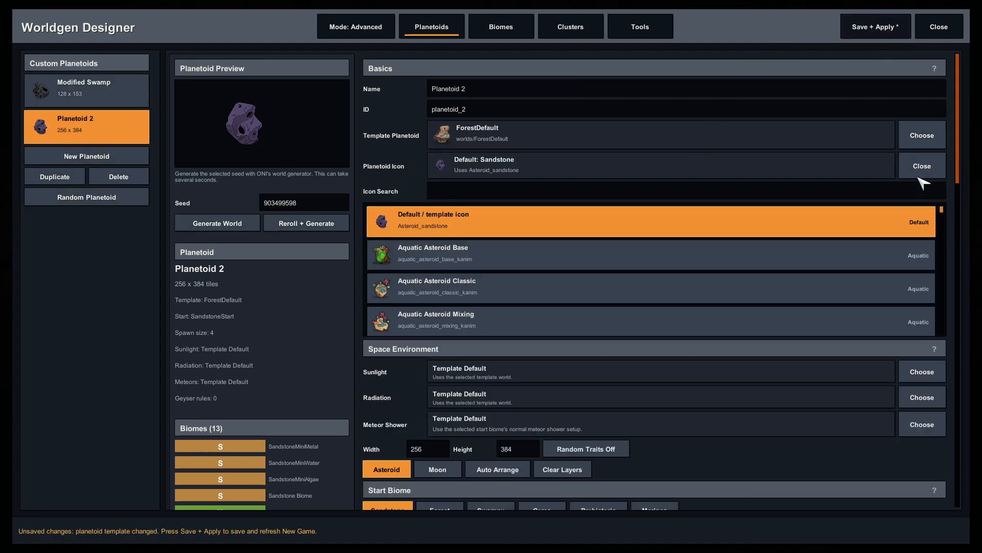
{"action": "left_click", "coordinate": [544, 256]}
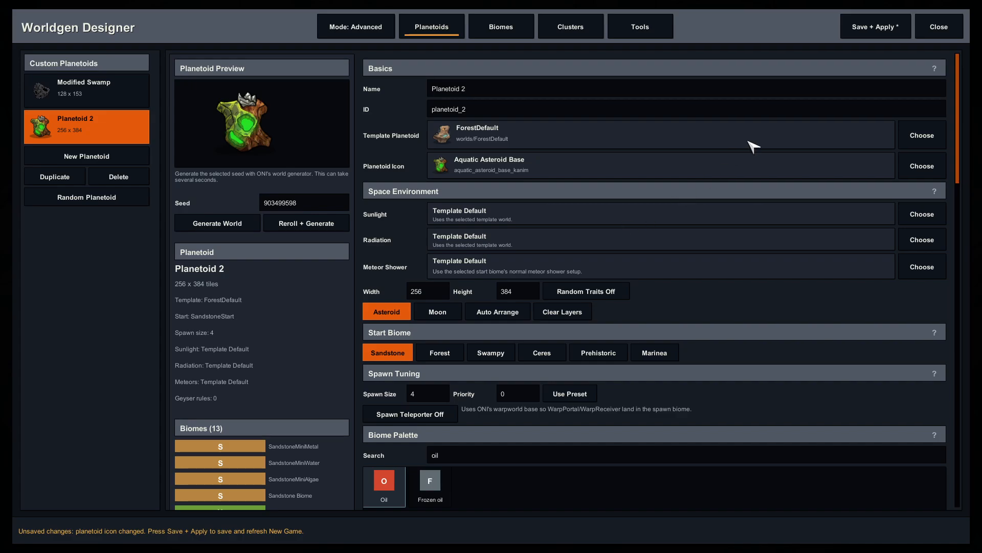
{"action": "left_click", "coordinate": [889, 25]}
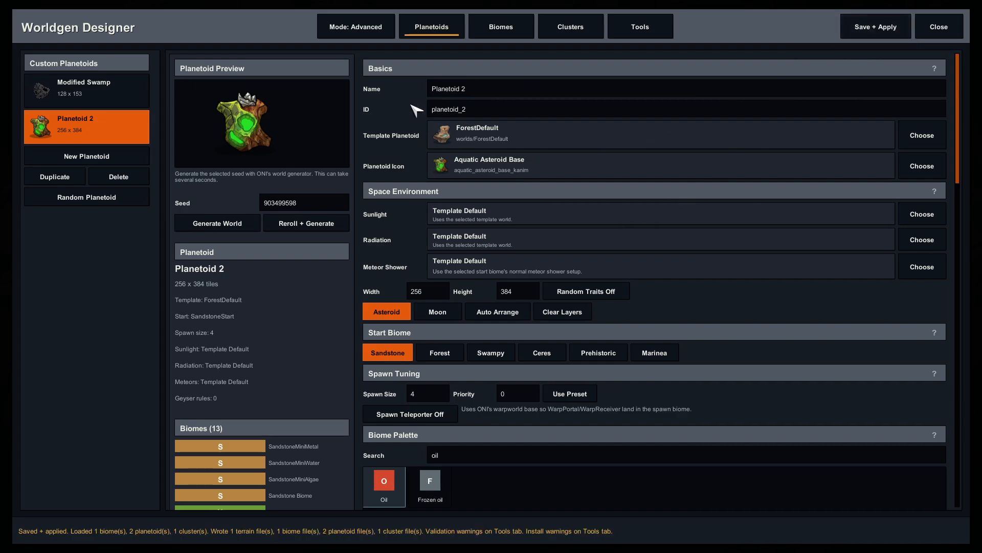
Clear the "oil" search filter from Planetoid 2's biome palette
{"action": "scroll", "coordinate": [522, 242], "scroll_direction": "down", "scroll_amount": 3}
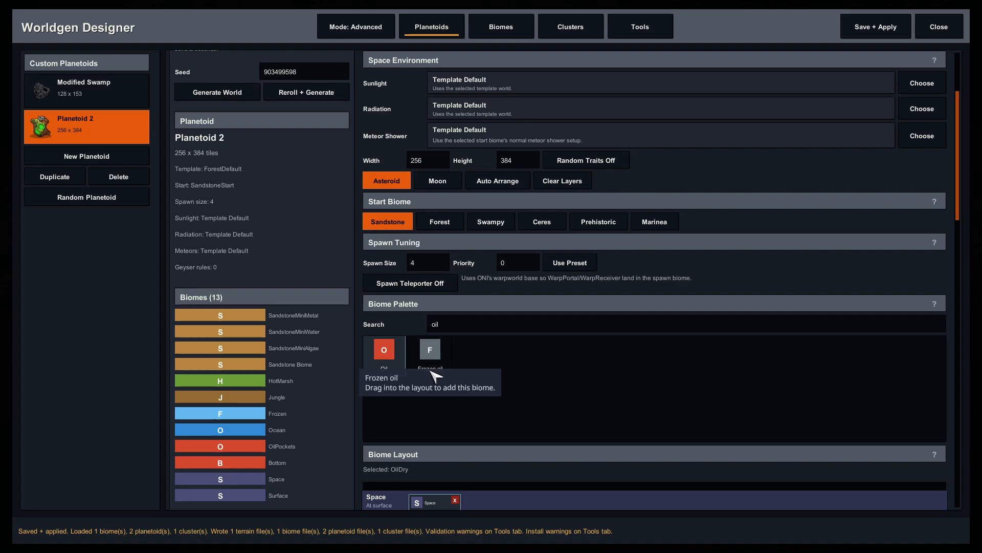
{"action": "left_click", "coordinate": [509, 326]}
{"action": "key", "text": "BackSpace"}
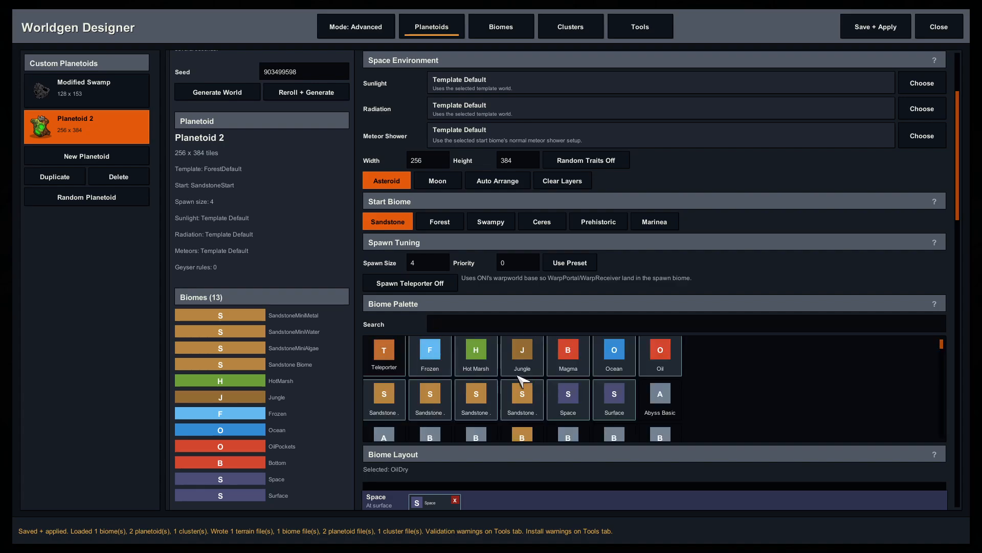
Remove all biomes from the Surface layer and from the Interior fallback and Outer ring areas of Planetoid 2's layout
{"action": "scroll", "coordinate": [522, 386], "scroll_direction": "down", "scroll_amount": 5}
{"action": "scroll", "coordinate": [333, 412], "scroll_direction": "down", "scroll_amount": 6}
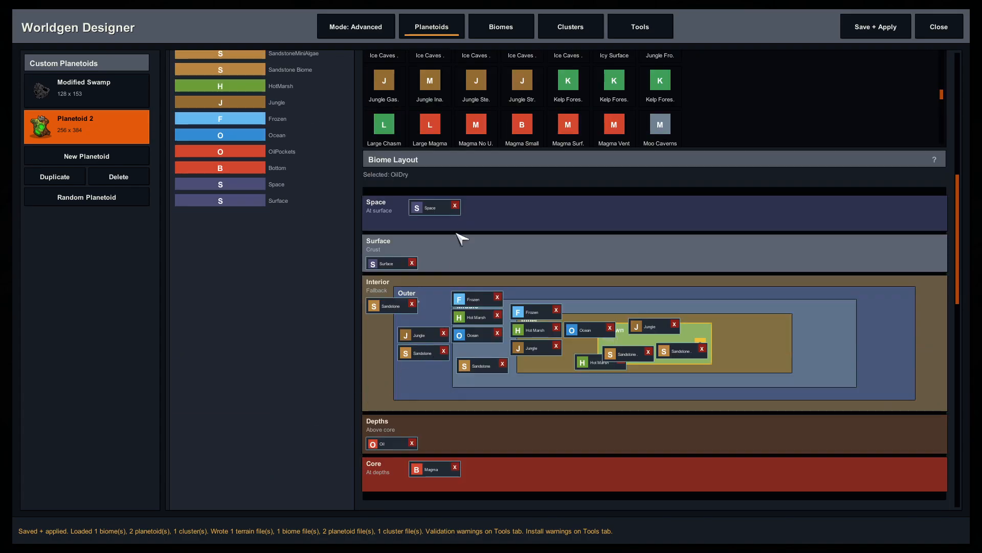
{"action": "left_click", "coordinate": [412, 262]}
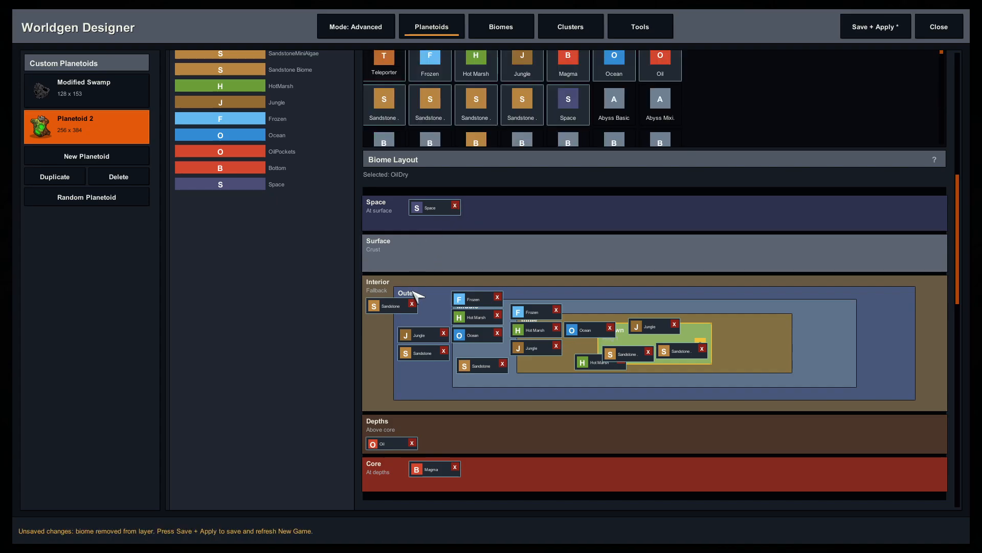
{"action": "left_click", "coordinate": [412, 303]}
{"action": "left_click", "coordinate": [443, 314]}
{"action": "left_click", "coordinate": [444, 314]}
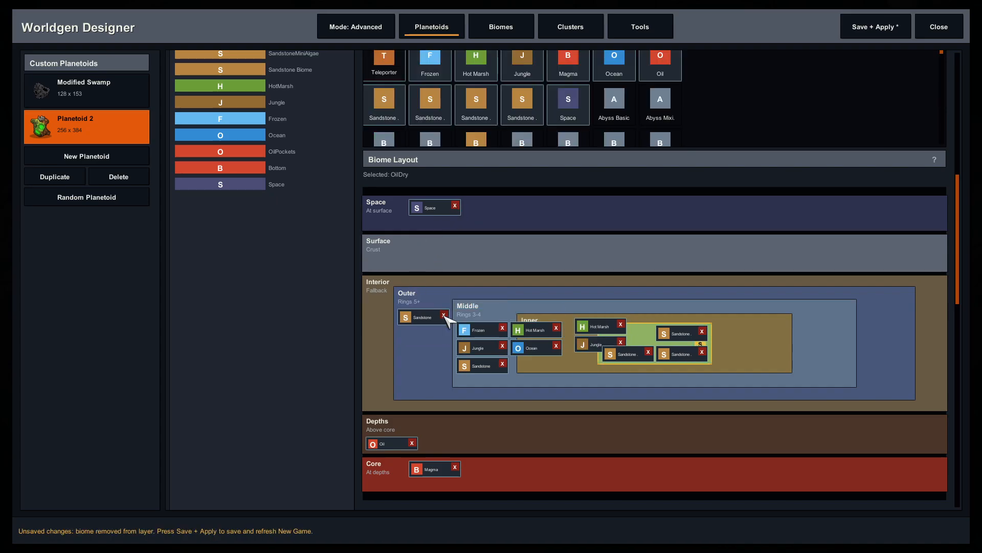
{"action": "left_click", "coordinate": [444, 315]}
Remove the Frozen, Hot Marsh, Jungle, Ocean and Sandstone biomes from the Middle rings of the layout
{"action": "left_click", "coordinate": [502, 327]}
{"action": "left_click", "coordinate": [503, 327]}
{"action": "left_click", "coordinate": [503, 327]}
{"action": "left_click", "coordinate": [502, 328]}
{"action": "left_click", "coordinate": [503, 328]}
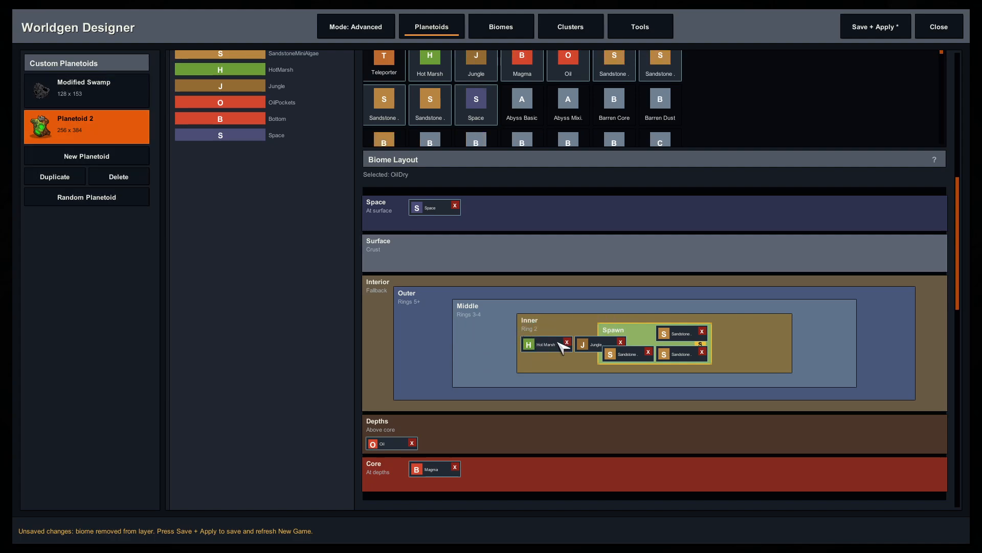
Remove Hot Marsh and Jungle from the Inner ring and all three Sandstone biomes from the Spawn area
{"action": "left_click", "coordinate": [566, 342]}
{"action": "left_click", "coordinate": [567, 342]}
{"action": "left_click", "coordinate": [648, 349]}
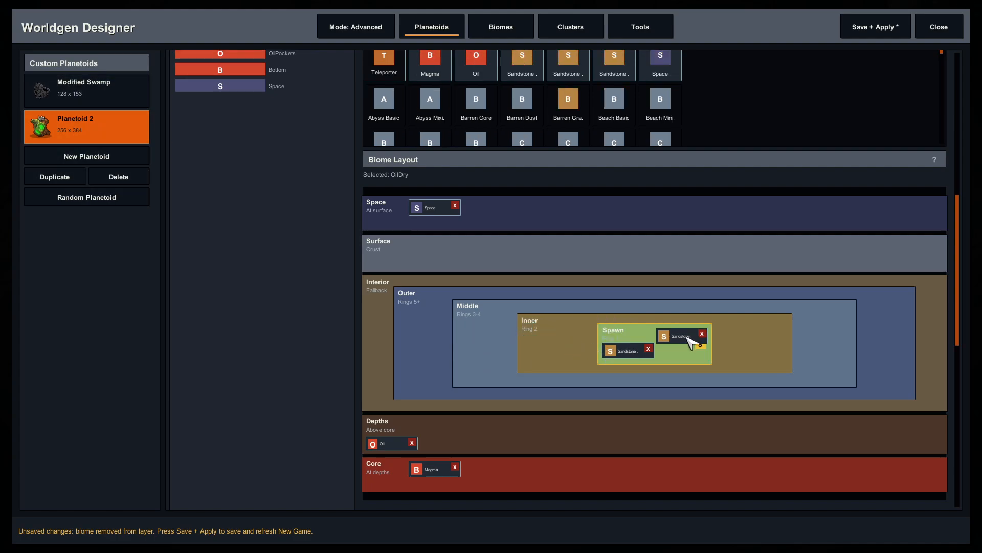
{"action": "left_click", "coordinate": [701, 336]}
{"action": "left_click", "coordinate": [648, 348]}
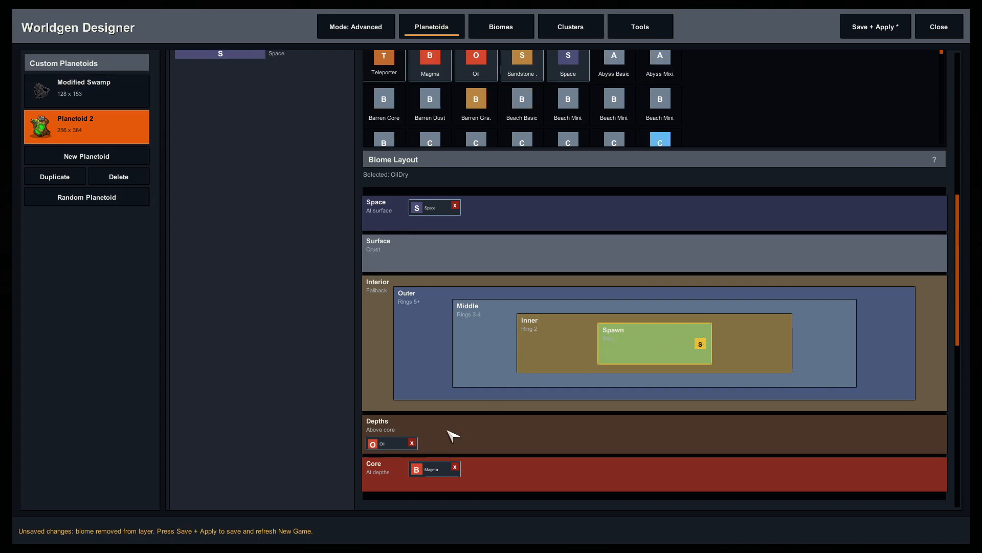
Remove Oil from the Depths and Magma from the Core, and save and apply the emptied layout
{"action": "left_click", "coordinate": [412, 443]}
{"action": "left_click", "coordinate": [455, 467]}
{"action": "left_click", "coordinate": [890, 30]}
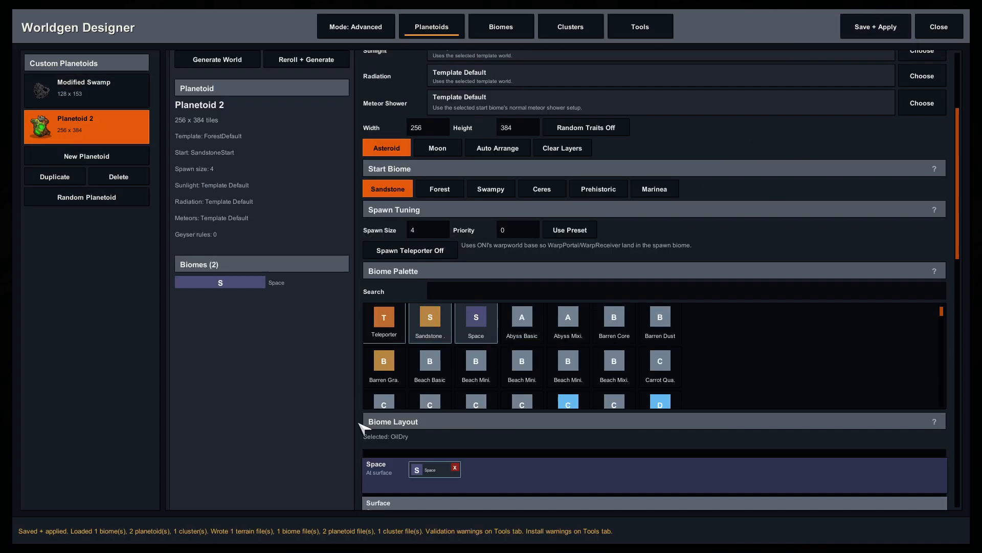
Try to generate Planetoid 2's world preview, and switch its start biome to Forest and apply the change
{"action": "left_click", "coordinate": [232, 231]}
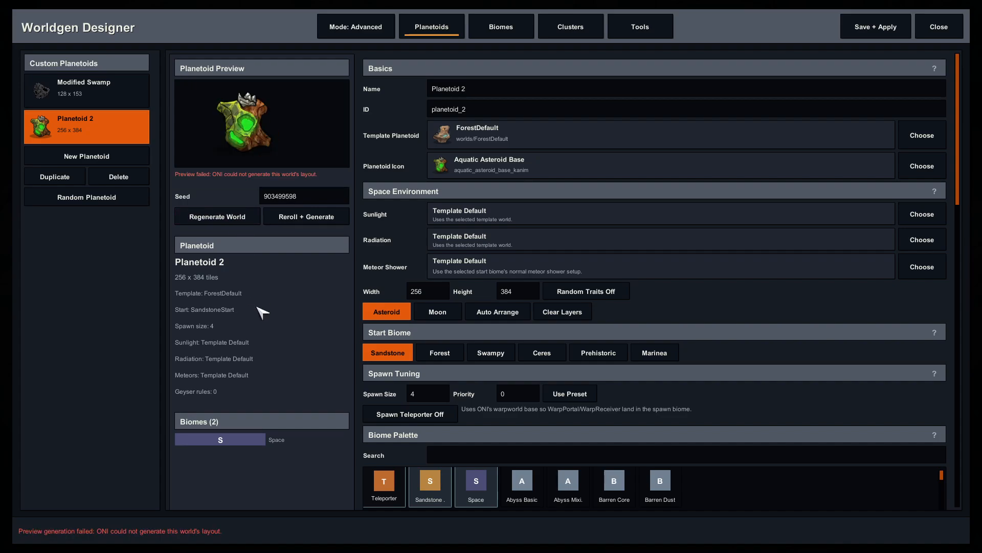
{"action": "scroll", "coordinate": [255, 368], "scroll_direction": "down", "scroll_amount": 3}
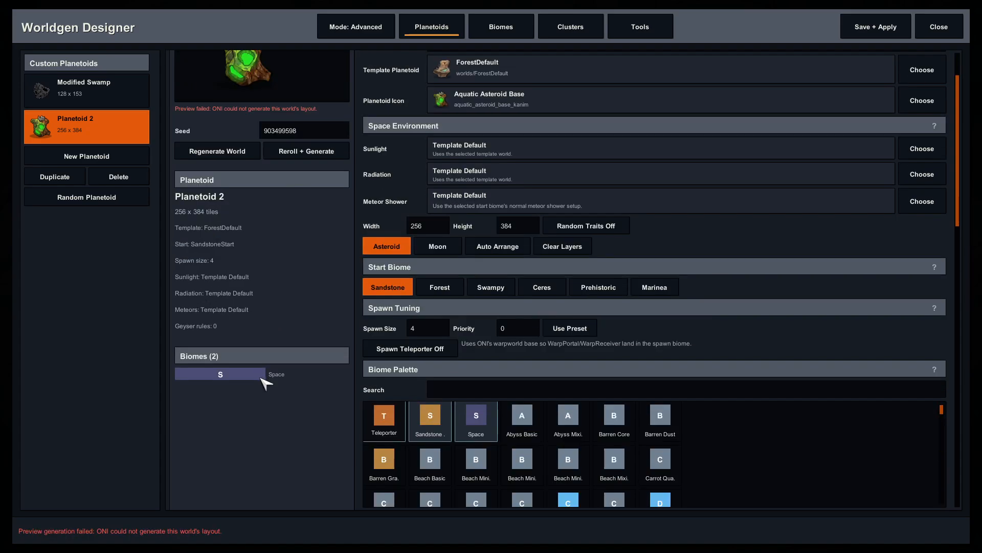
{"action": "scroll", "coordinate": [296, 397], "scroll_direction": "down", "scroll_amount": 2}
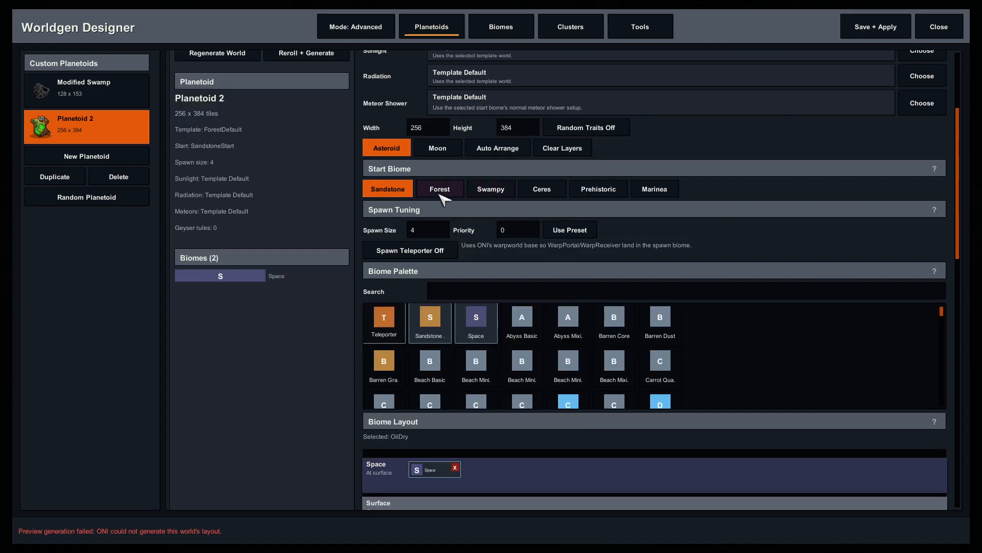
{"action": "left_click", "coordinate": [441, 190]}
{"action": "scroll", "coordinate": [307, 366], "scroll_direction": "down", "scroll_amount": 9}
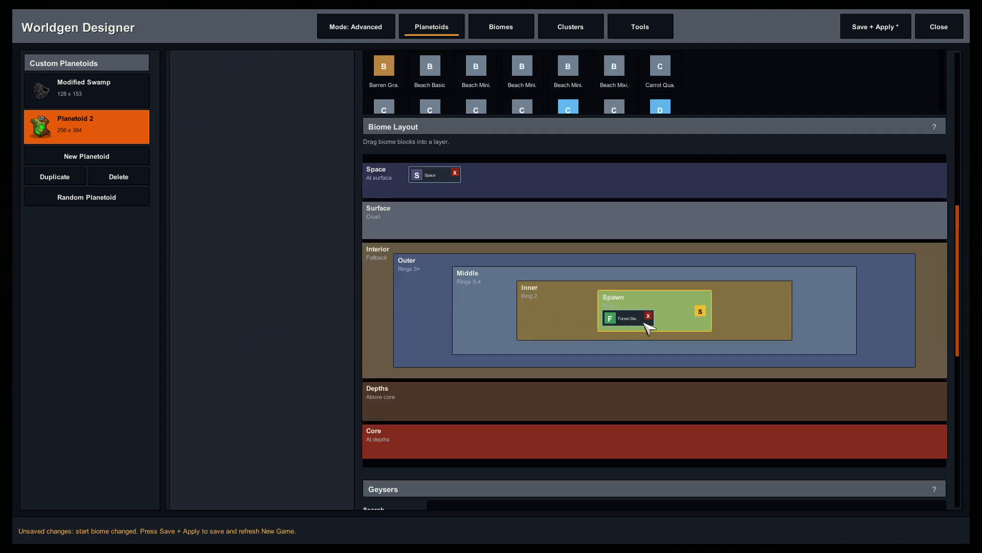
{"action": "left_click", "coordinate": [882, 28]}
{"action": "scroll", "coordinate": [248, 431], "scroll_direction": "up", "scroll_amount": 11}
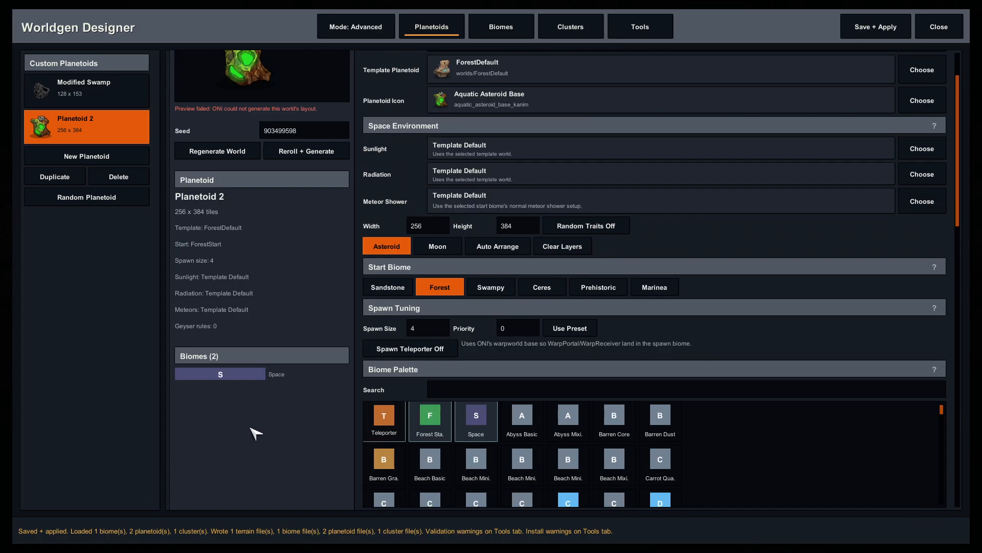
Add the Desert biome from the palette to the Inner ring of the biome layout
{"action": "scroll", "coordinate": [264, 432], "scroll_direction": "down", "scroll_amount": 3}
{"action": "scroll", "coordinate": [271, 431], "scroll_direction": "down", "scroll_amount": 3}
{"action": "scroll", "coordinate": [461, 294], "scroll_direction": "down", "scroll_amount": 2}
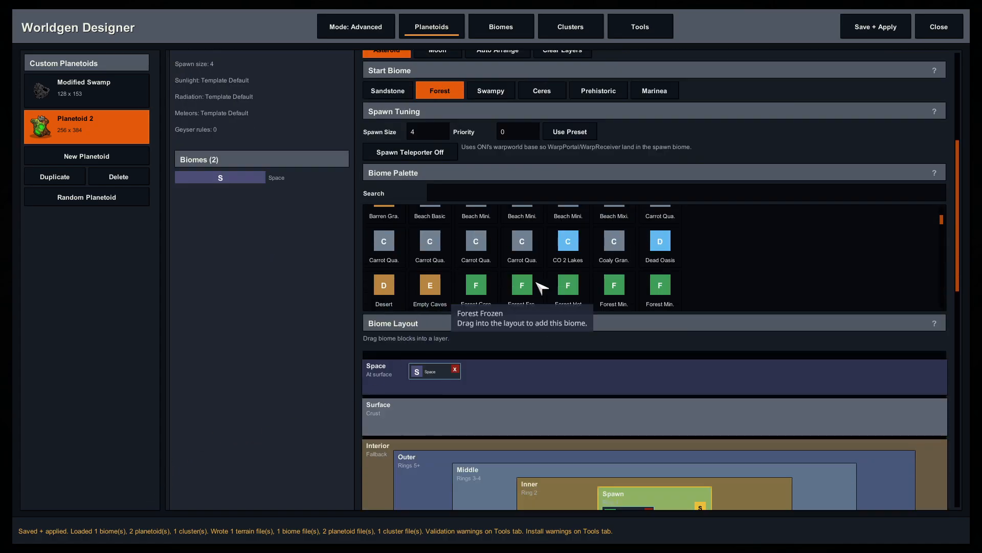
{"action": "scroll", "coordinate": [329, 303], "scroll_direction": "down", "scroll_amount": 1}
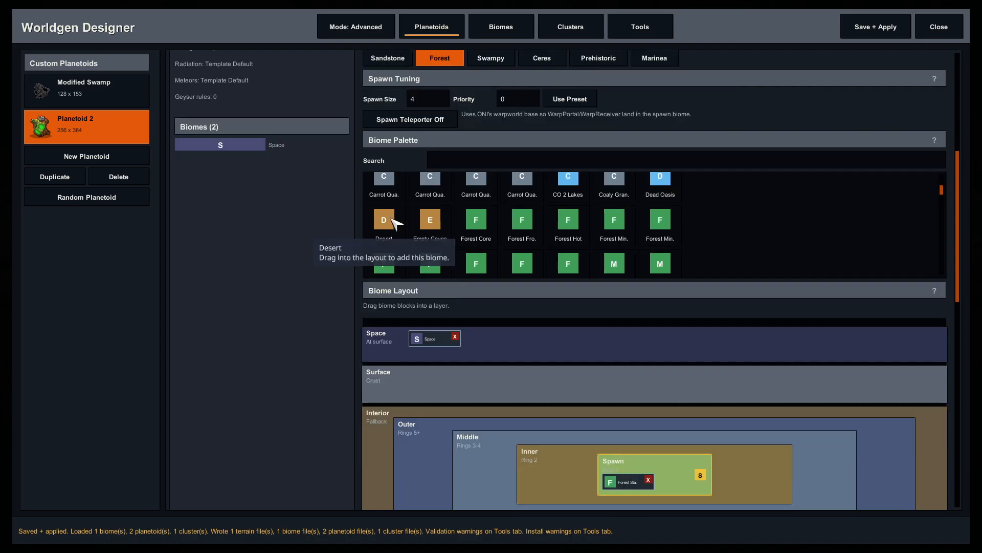
{"action": "left_click_drag", "start_coordinate": [381, 217], "coordinate": [563, 485]}
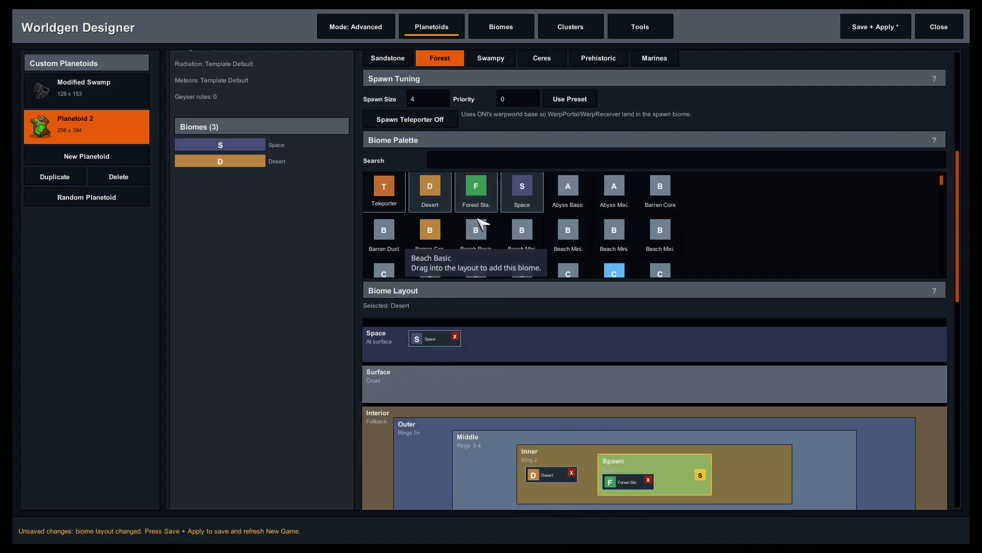
Search the biome palette for tundra and frozen, add the Frozen biome to the Inner ring, and save and apply
{"action": "left_click", "coordinate": [470, 159]}
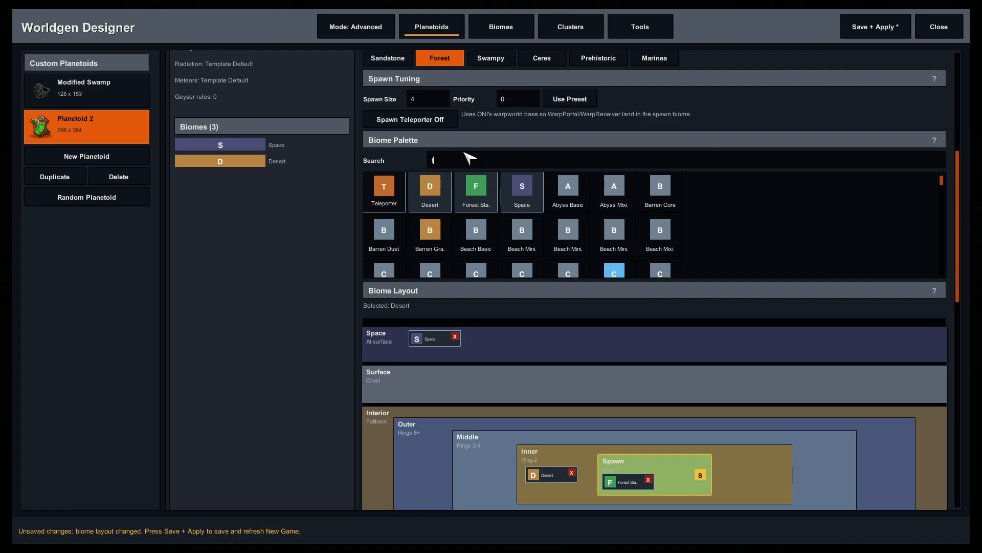
{"action": "type", "text": "tundra"}
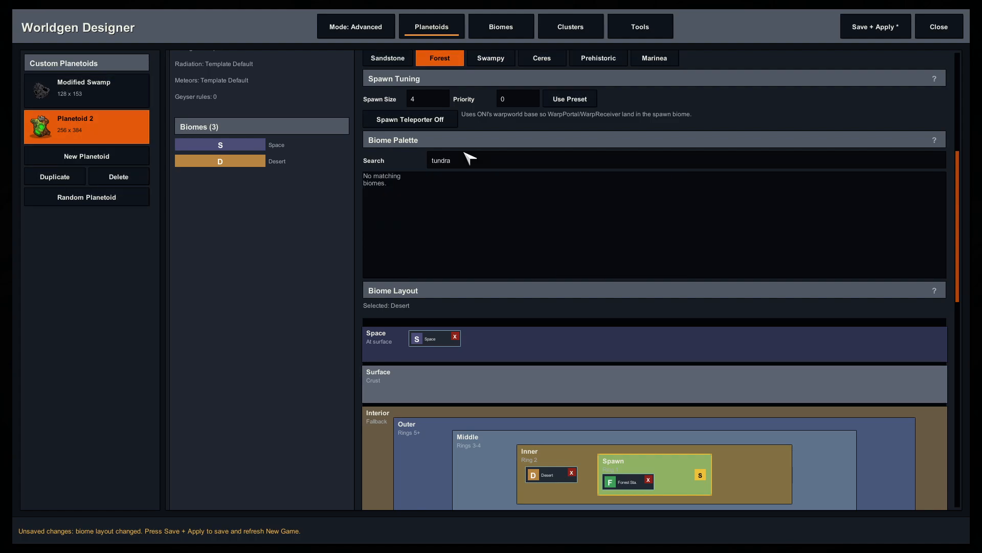
{"action": "double_click", "coordinate": [478, 160]}
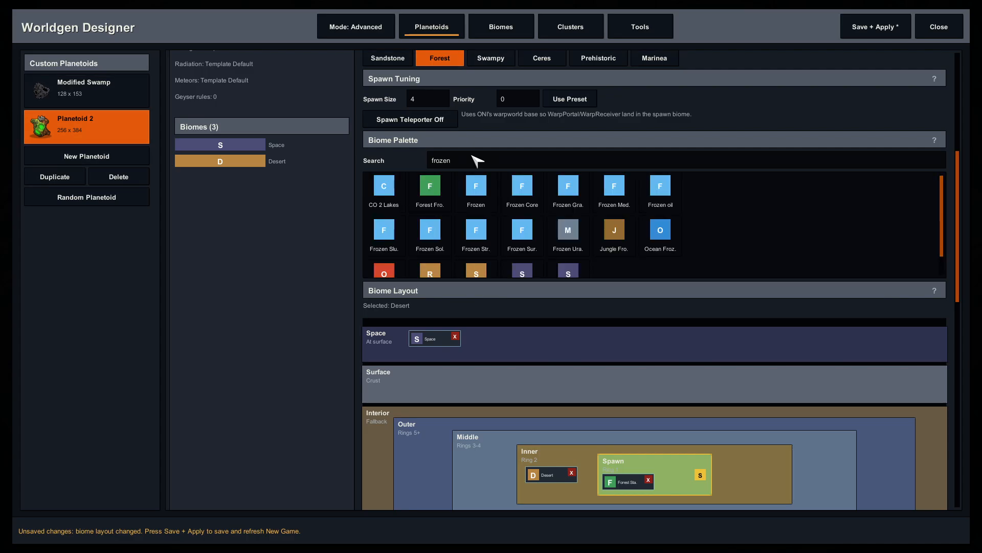
{"action": "scroll", "coordinate": [330, 296], "scroll_direction": "down", "scroll_amount": 1}
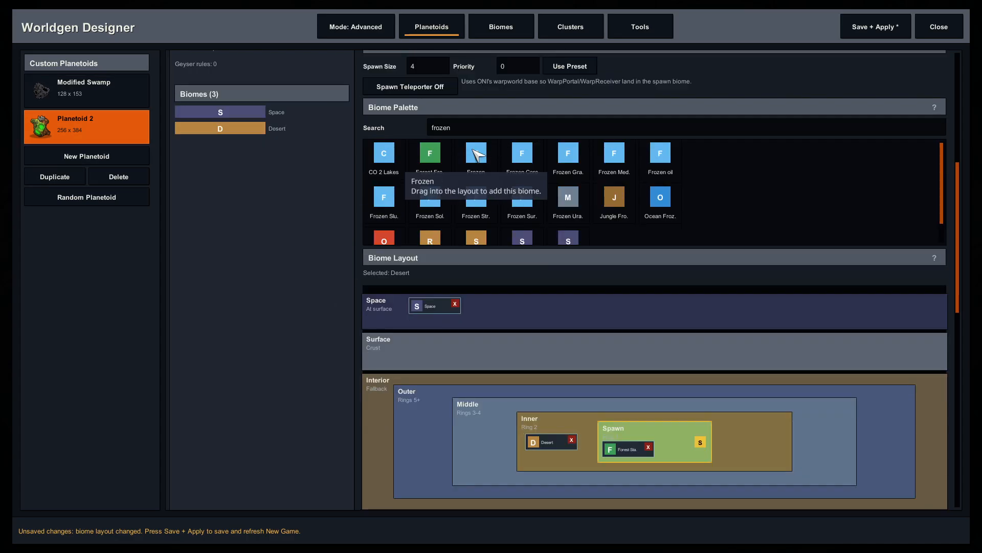
{"action": "left_click_drag", "start_coordinate": [476, 159], "coordinate": [757, 435]}
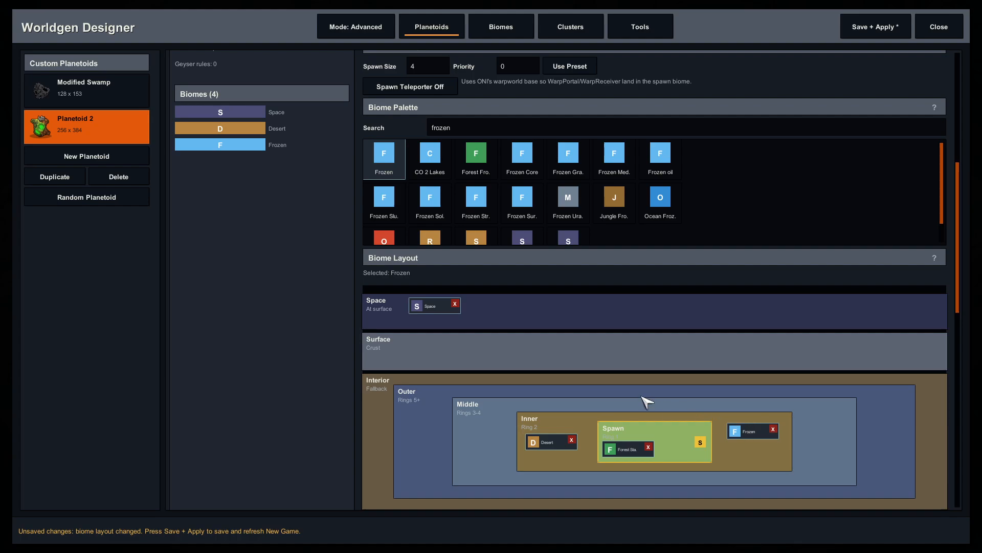
{"action": "left_click", "coordinate": [862, 30]}
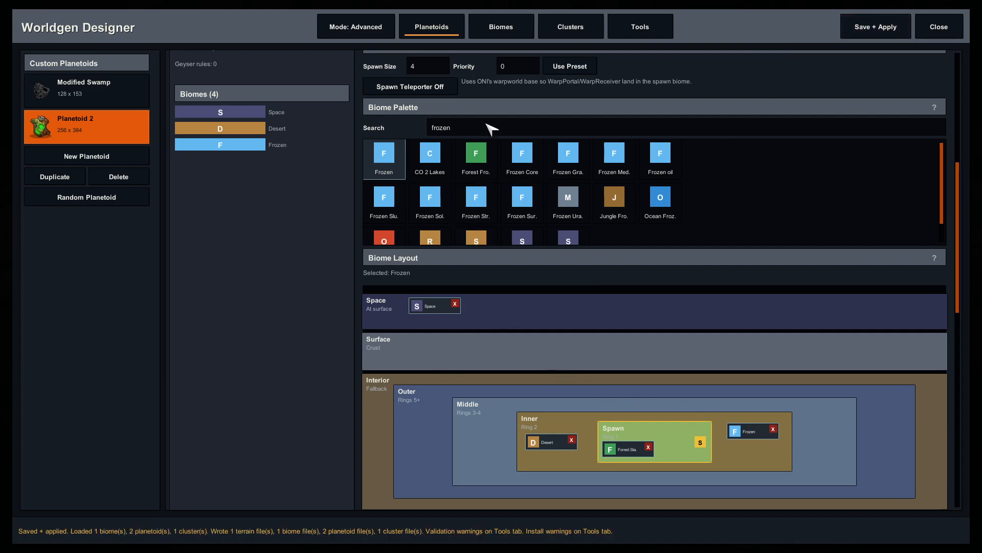
Find the Hot Marsh and Renewable Metallic biomes by searching for marsh and metallic, and add both to the Middle rings
{"action": "left_click", "coordinate": [491, 128]}
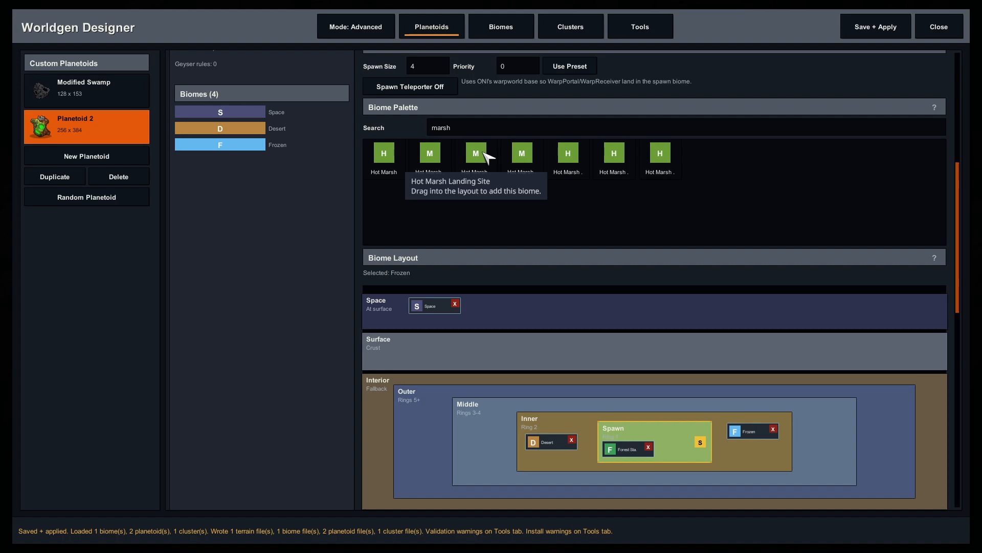
{"action": "left_click_drag", "start_coordinate": [383, 156], "coordinate": [475, 407]}
{"action": "left_click", "coordinate": [453, 125]}
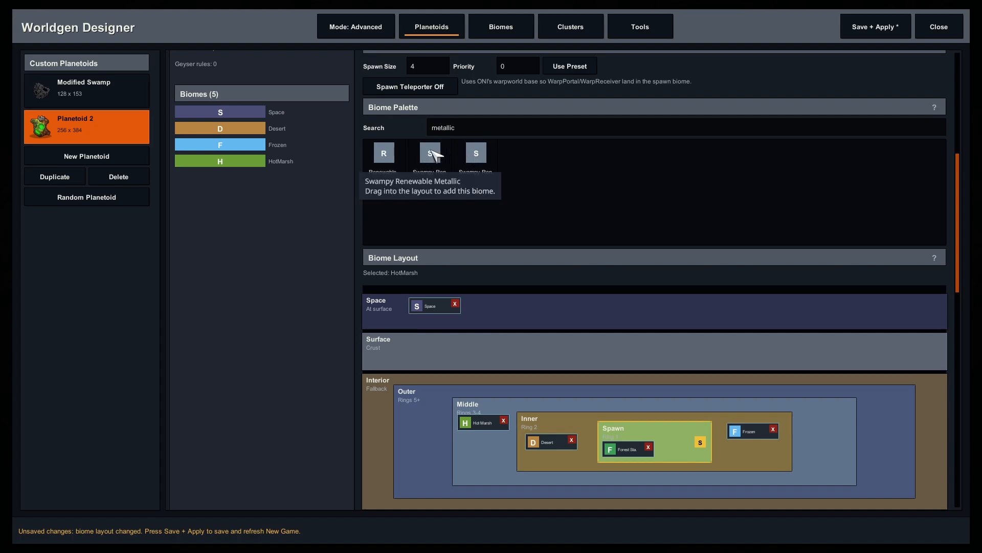
{"action": "left_click_drag", "start_coordinate": [396, 149], "coordinate": [487, 449]}
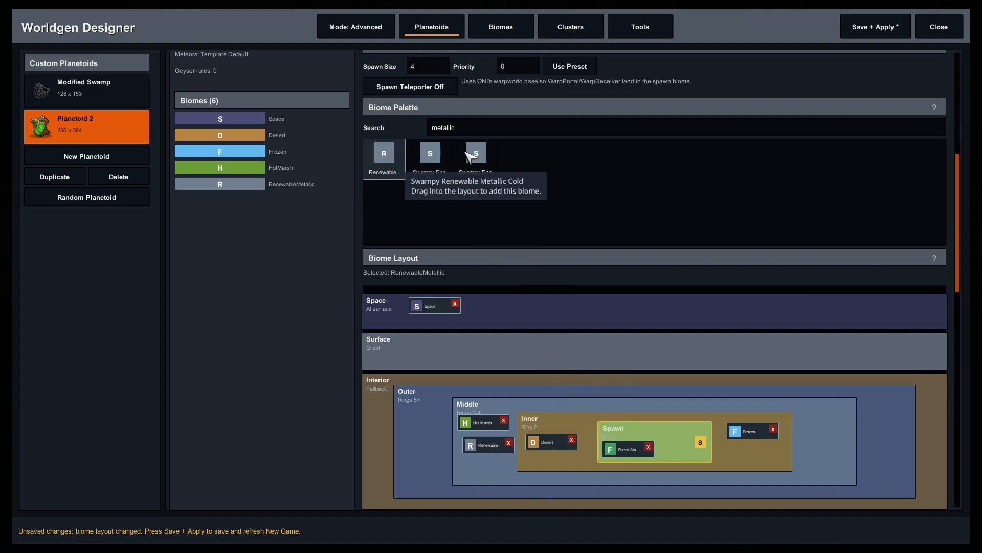
Search the biome palette for radioactive and add the Frozen Uranium Fields and Radioactive biomes to the Depths layer
{"action": "left_click", "coordinate": [482, 129]}
{"action": "key", "text": "BackSpace"}
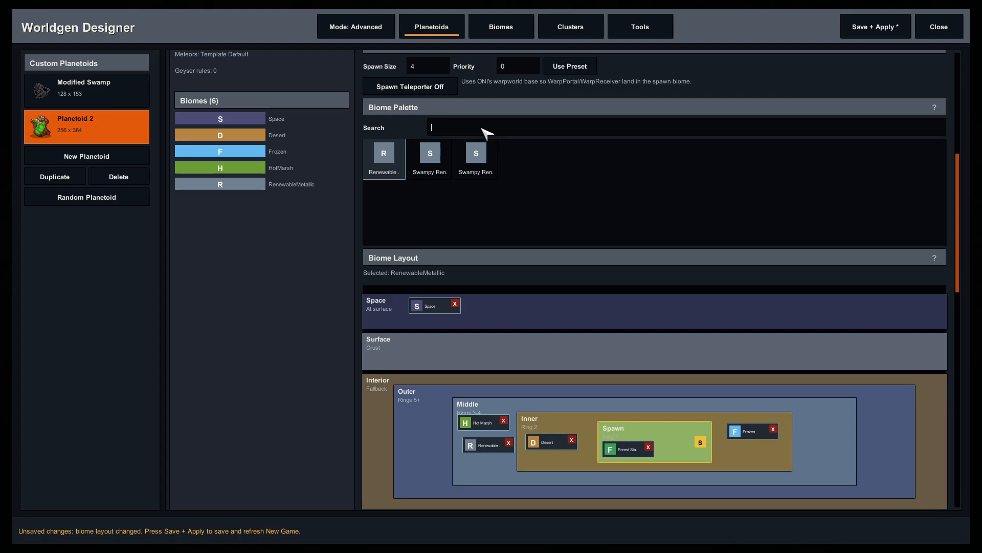
{"action": "type", "text": "radioactive"}
{"action": "scroll", "coordinate": [324, 262], "scroll_direction": "down", "scroll_amount": 2}
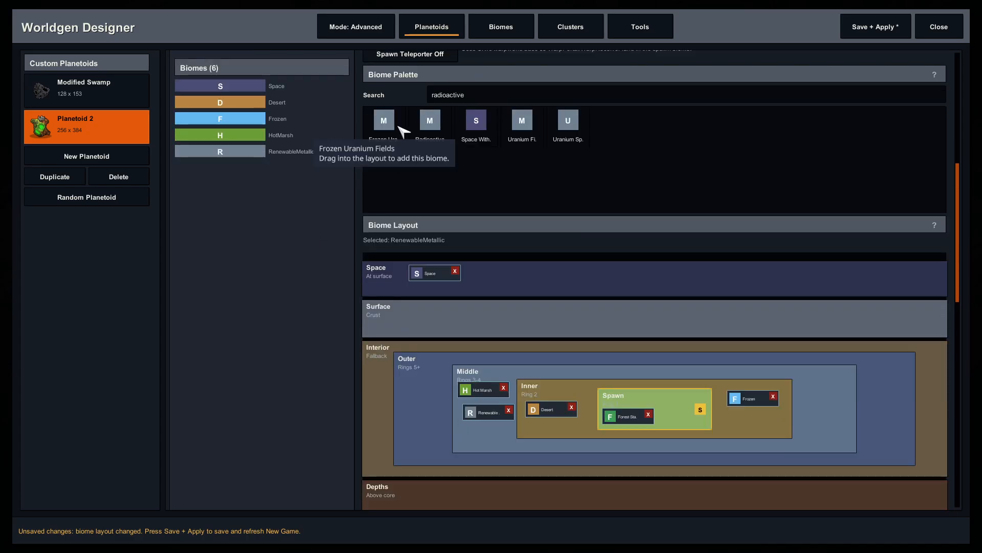
{"action": "left_click_drag", "start_coordinate": [385, 122], "coordinate": [451, 494]}
{"action": "left_click_drag", "start_coordinate": [429, 121], "coordinate": [520, 494]}
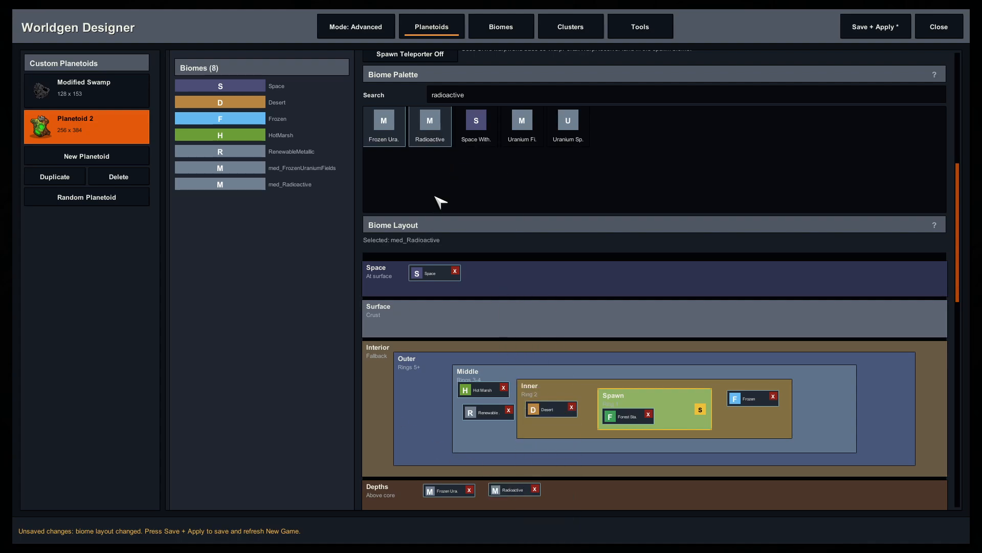
Search the biome palette for magma and place the Magma Small biome in the Core layer
{"action": "left_click", "coordinate": [465, 95]}
{"action": "type", "text": "magma"}
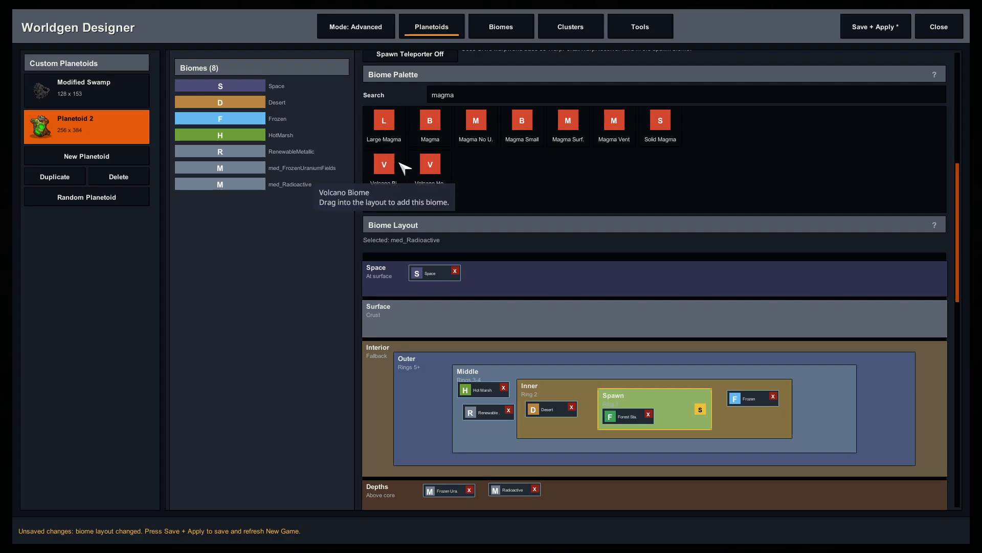
{"action": "left_click_drag", "start_coordinate": [522, 120], "coordinate": [398, 412]}
{"action": "scroll", "coordinate": [335, 376], "scroll_direction": "down", "scroll_amount": 4}
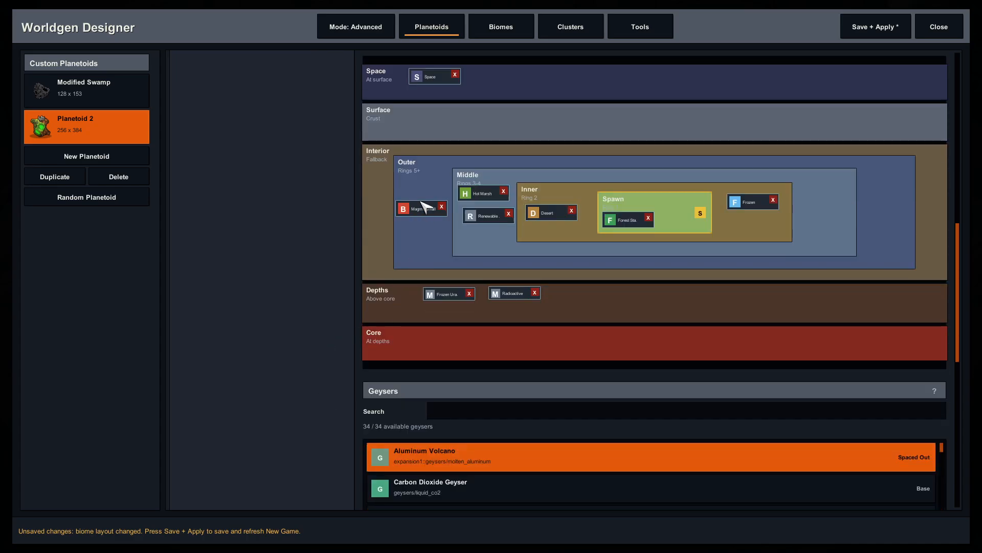
{"action": "left_click_drag", "start_coordinate": [425, 206], "coordinate": [440, 337]}
{"action": "scroll", "coordinate": [328, 366], "scroll_direction": "up", "scroll_amount": 4}
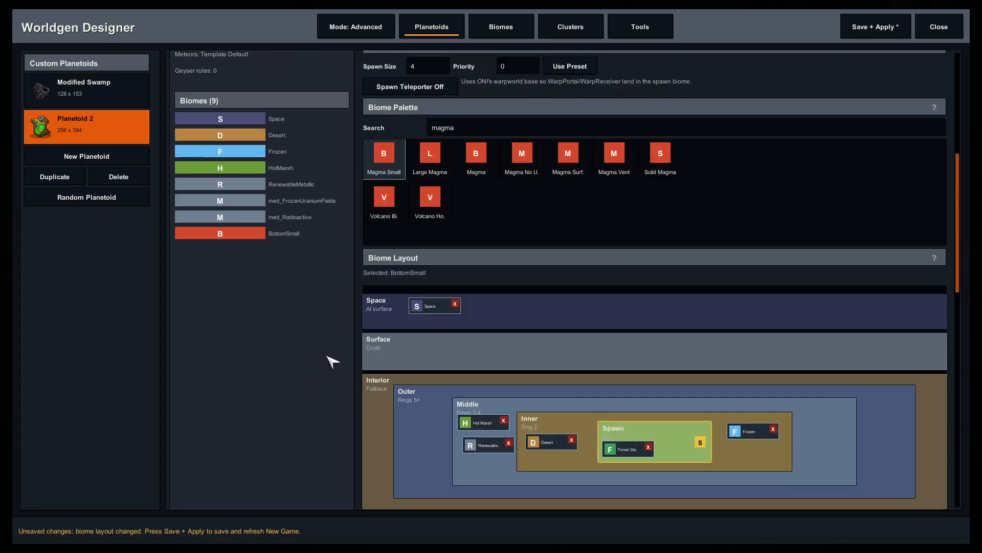
Search for surface biomes, add Ocean Surface to the Surface layer, and apply the layout and generate the world preview
{"action": "left_click", "coordinate": [485, 162]}
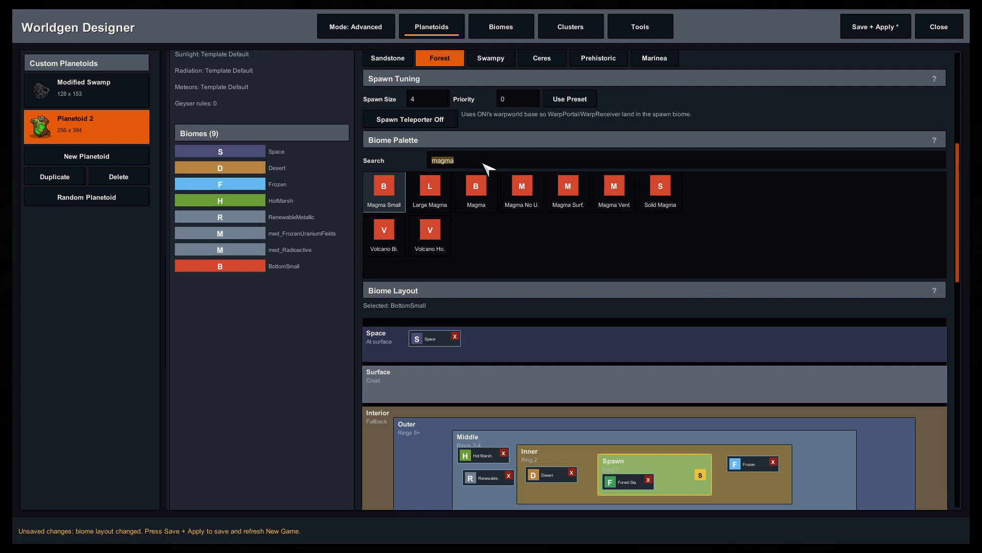
{"action": "type", "text": "crust"}
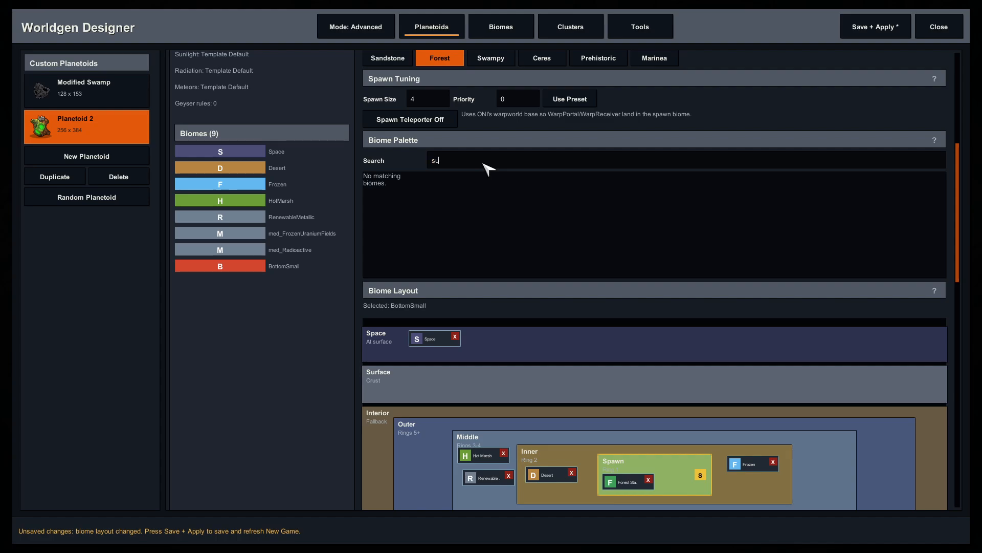
{"action": "type", "text": "surface"}
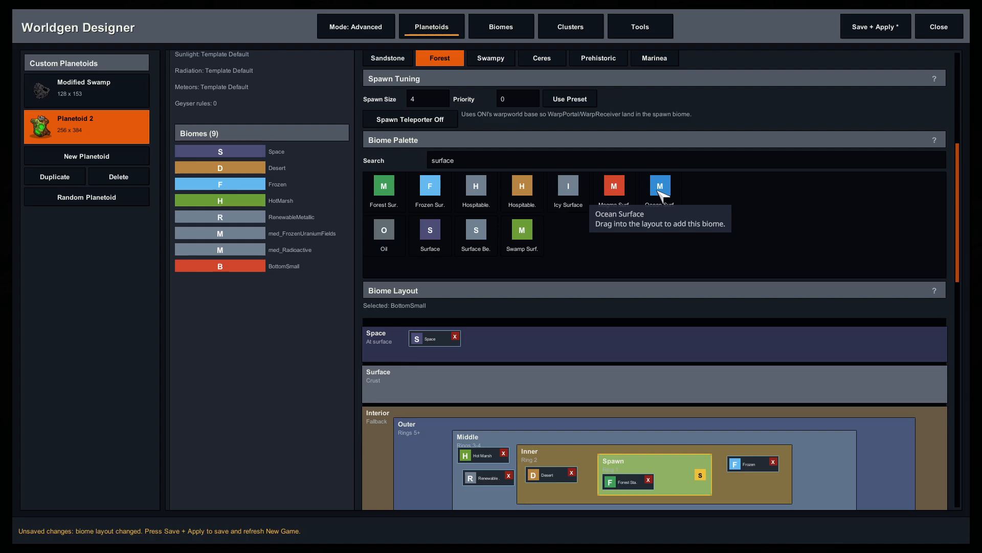
{"action": "left_click_drag", "start_coordinate": [664, 189], "coordinate": [525, 386]}
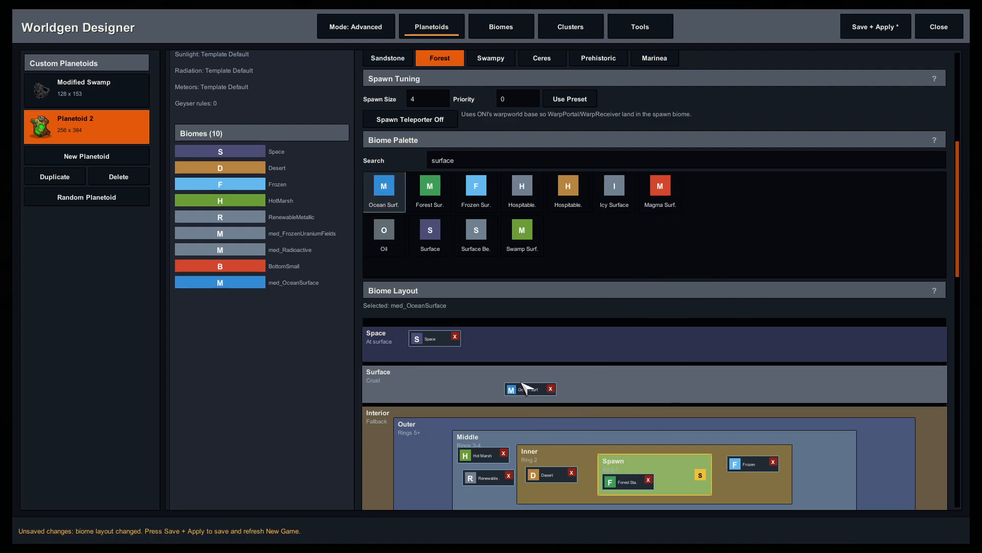
{"action": "left_click", "coordinate": [884, 36]}
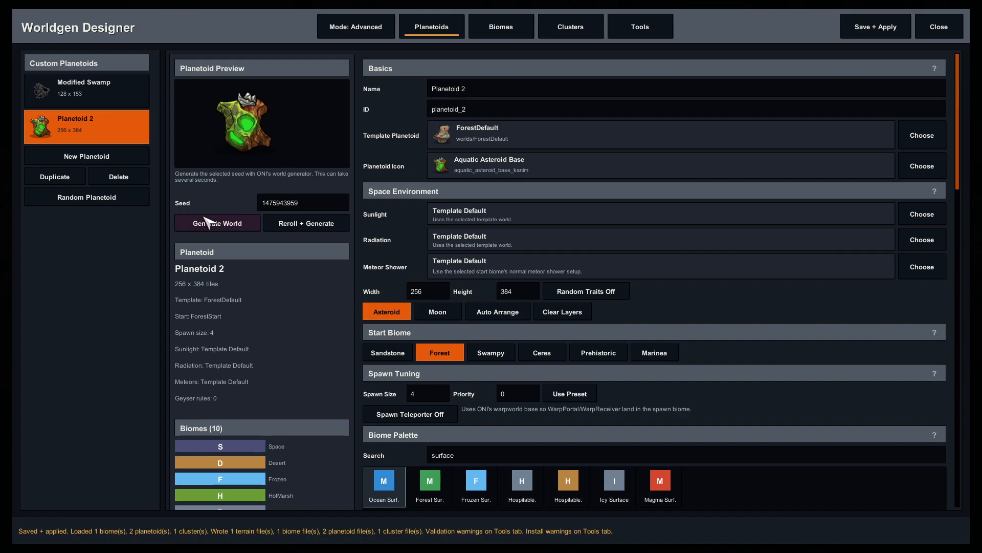
{"action": "left_click", "coordinate": [207, 223]}
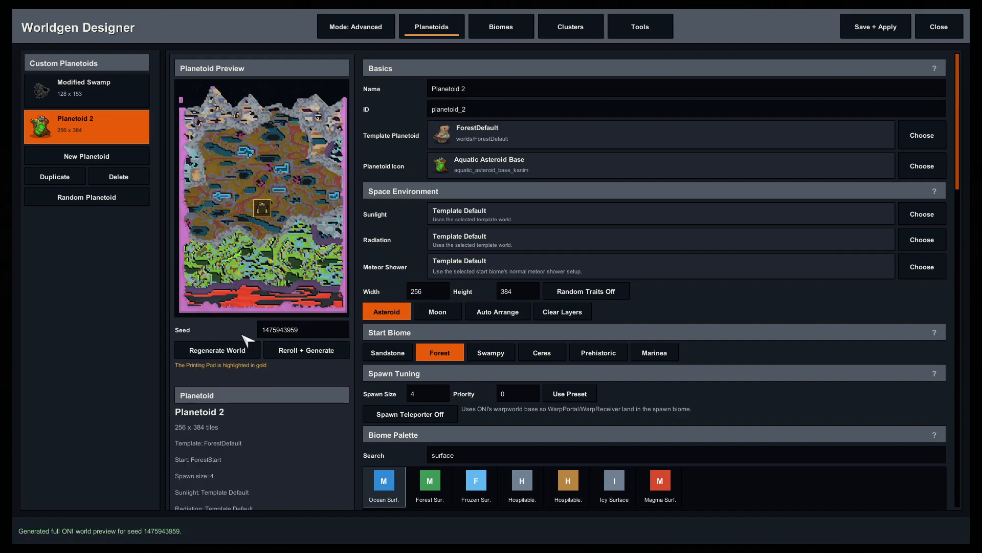
Set the spawn size to 2, save and apply it, and regenerate the world preview
{"action": "left_click", "coordinate": [435, 395]}
{"action": "type", "text": "2"}
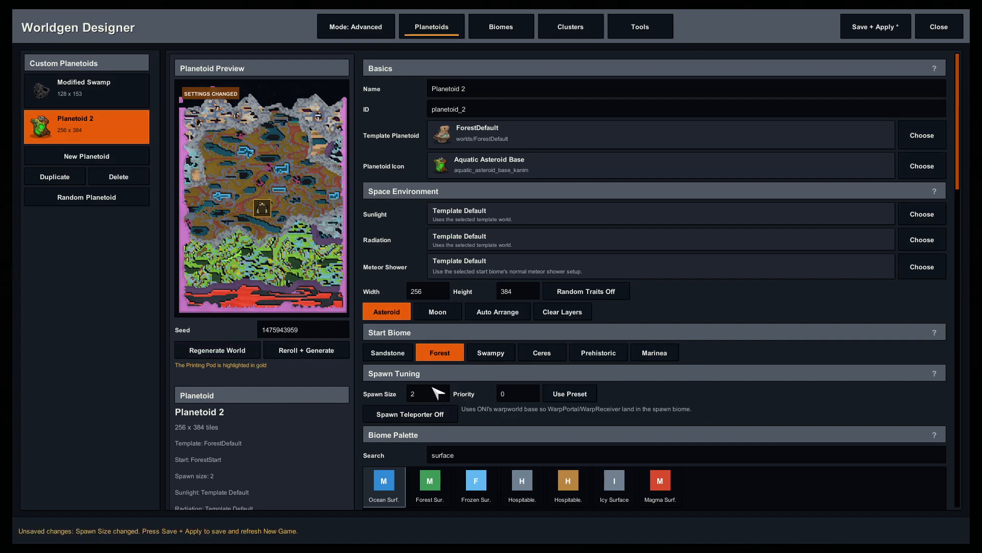
{"action": "left_click", "coordinate": [893, 28]}
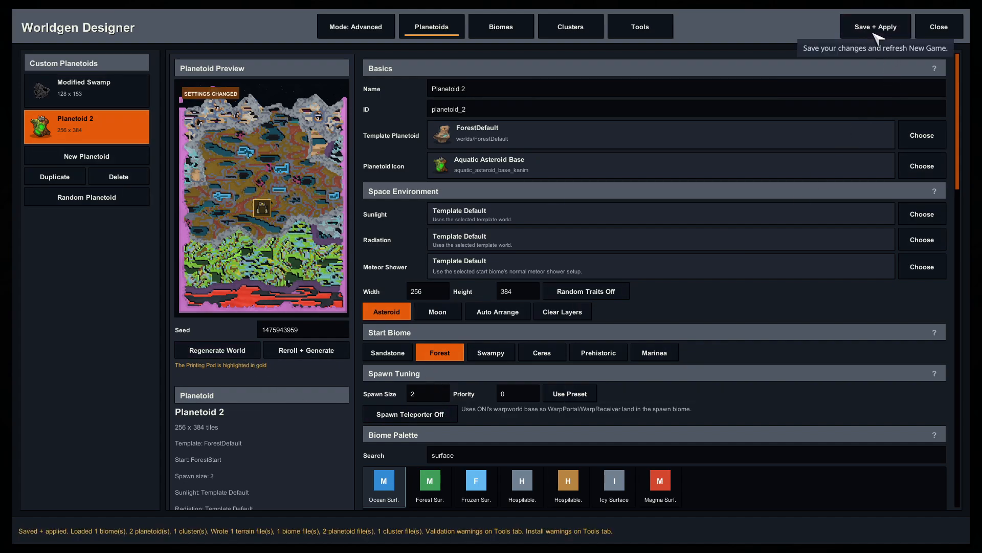
{"action": "left_click", "coordinate": [209, 351]}
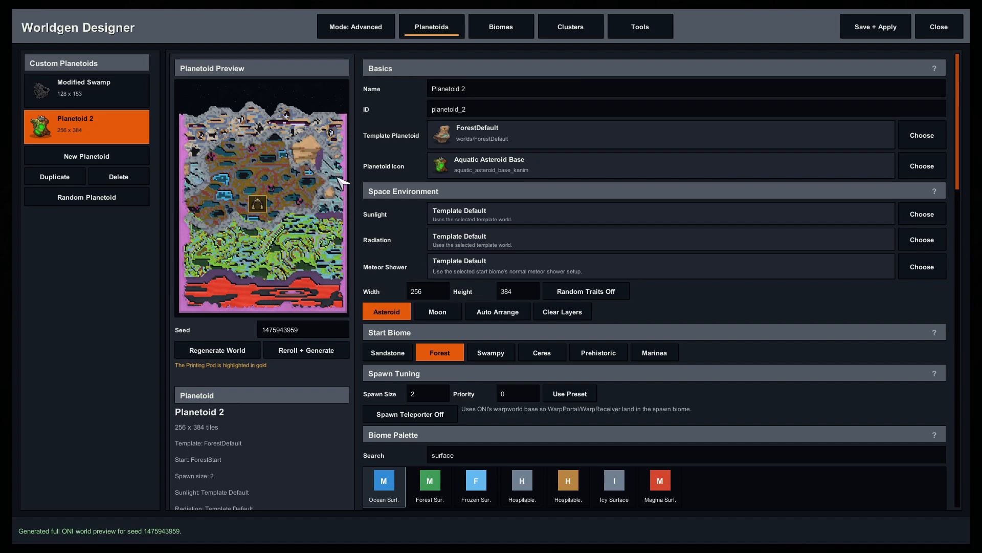
Try a spawn size of 1, saving and applying it and regenerating the world preview
{"action": "left_click", "coordinate": [435, 390]}
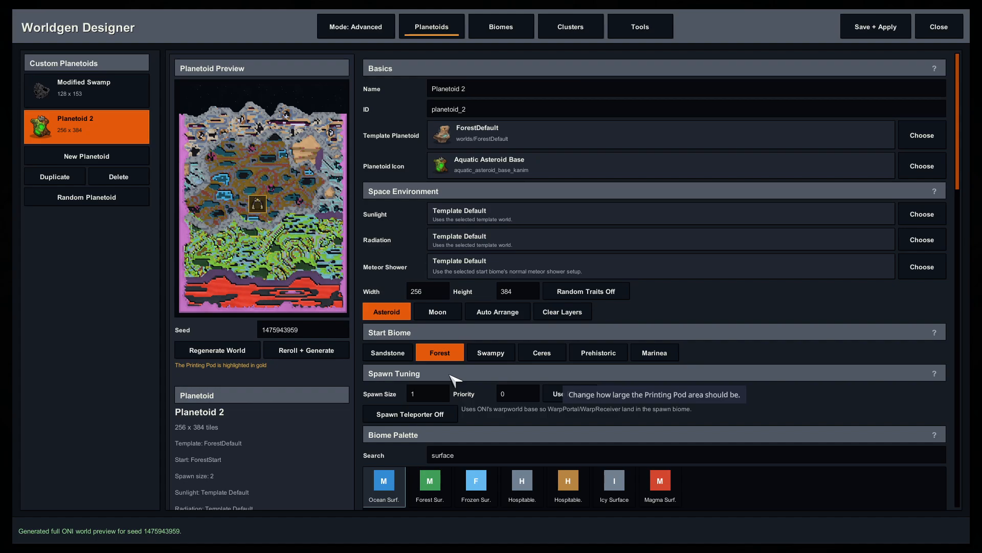
{"action": "left_click", "coordinate": [875, 26]}
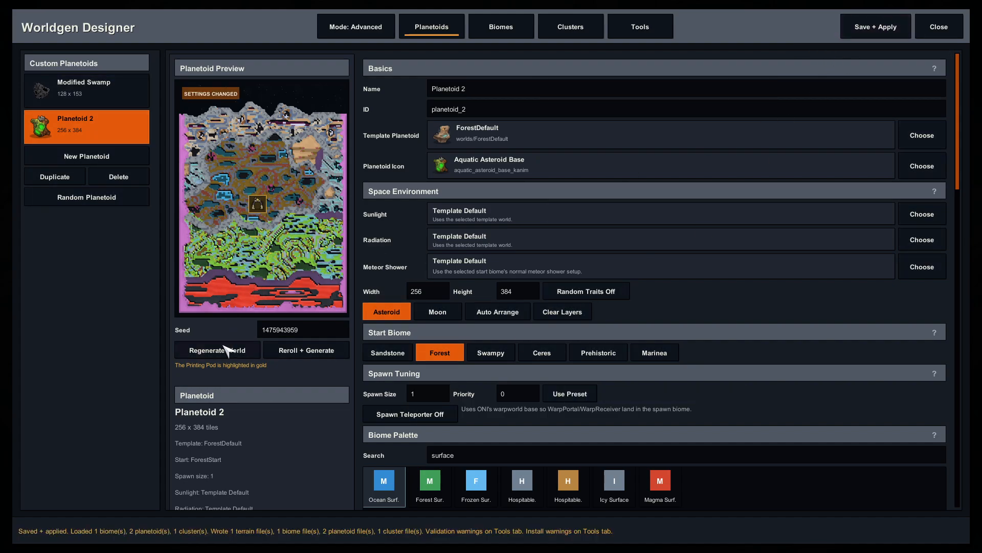
{"action": "left_click", "coordinate": [225, 350]}
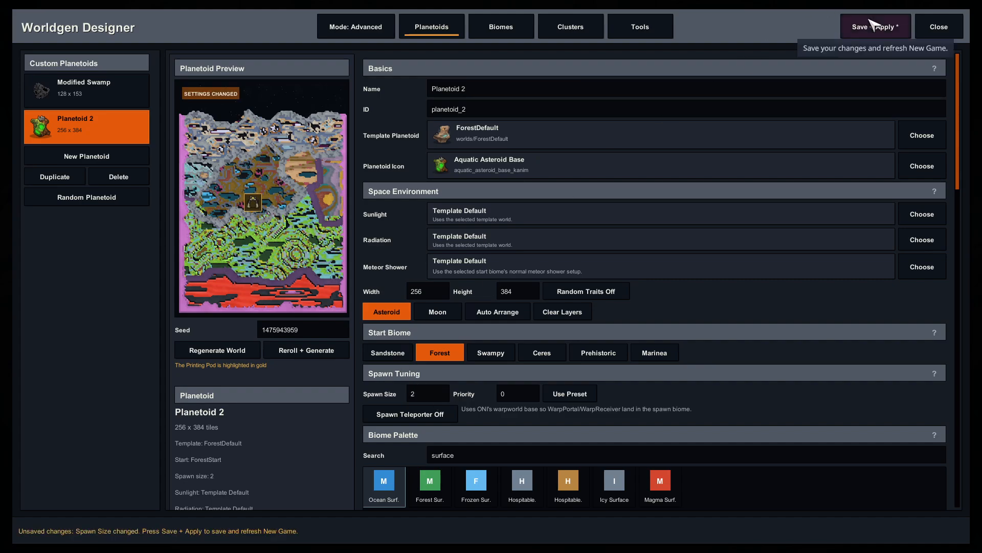
Save and apply the spawn size of 2 and regenerate the world preview
{"action": "left_click", "coordinate": [872, 26]}
{"action": "left_click", "coordinate": [204, 351]}
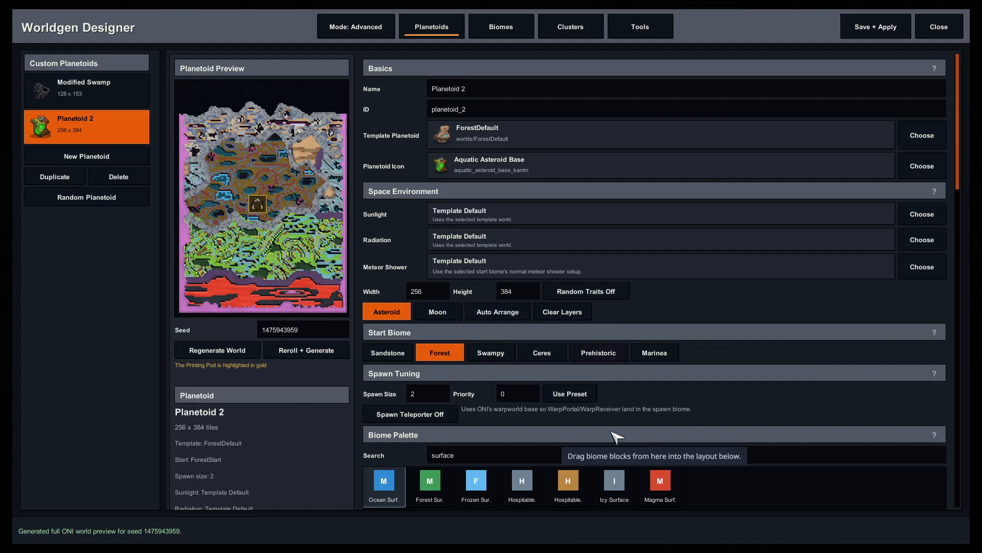
Search the geysers for "polluted" and add the Polluted Water Vent as a guaranteed geyser rule
{"action": "scroll", "coordinate": [330, 402], "scroll_direction": "down", "scroll_amount": 12}
{"action": "scroll", "coordinate": [336, 412], "scroll_direction": "down", "scroll_amount": 3}
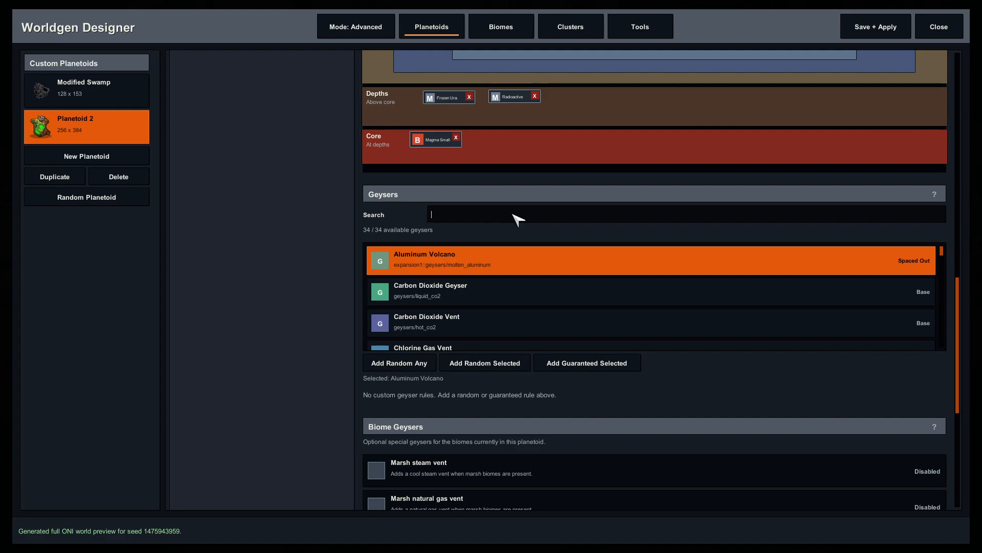
{"action": "type", "text": "ed"}
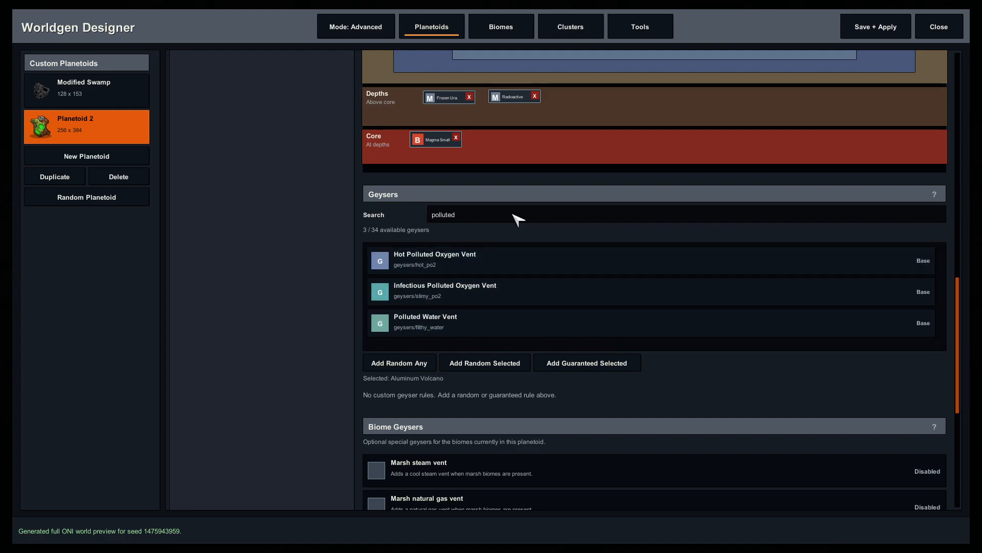
{"action": "left_click", "coordinate": [528, 331]}
{"action": "scroll", "coordinate": [364, 384], "scroll_direction": "down", "scroll_amount": 2}
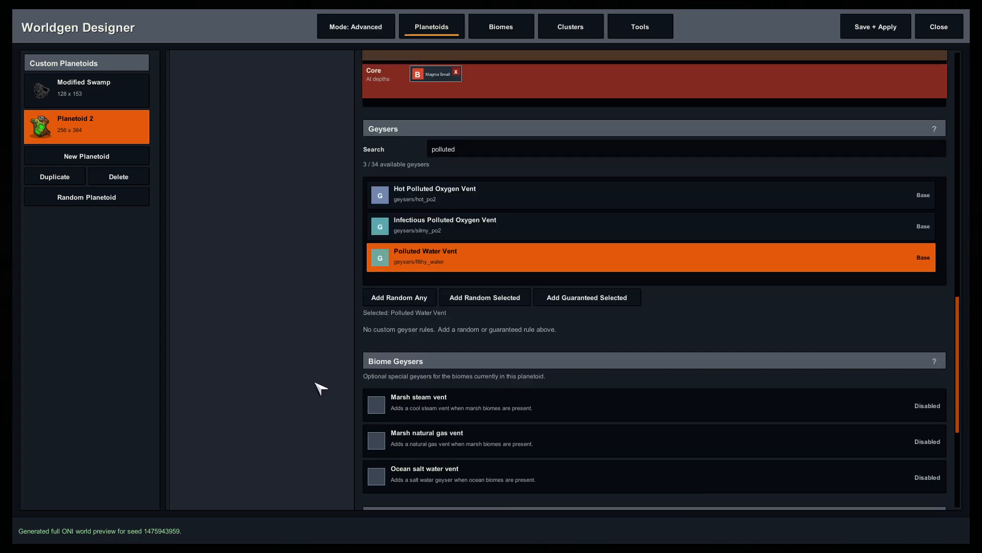
{"action": "left_click", "coordinate": [575, 302]}
{"action": "scroll", "coordinate": [298, 376], "scroll_direction": "down", "scroll_amount": 1}
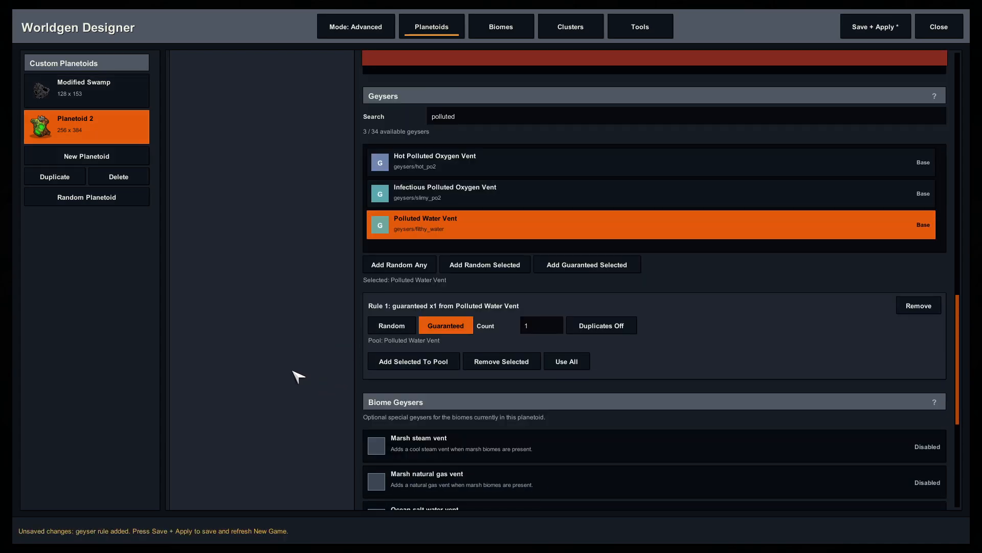
Enable the Ocean salt water vent and Marsh natural gas vent biome geysers
{"action": "scroll", "coordinate": [308, 368], "scroll_direction": "up", "scroll_amount": 2}
{"action": "scroll", "coordinate": [307, 369], "scroll_direction": "down", "scroll_amount": 6}
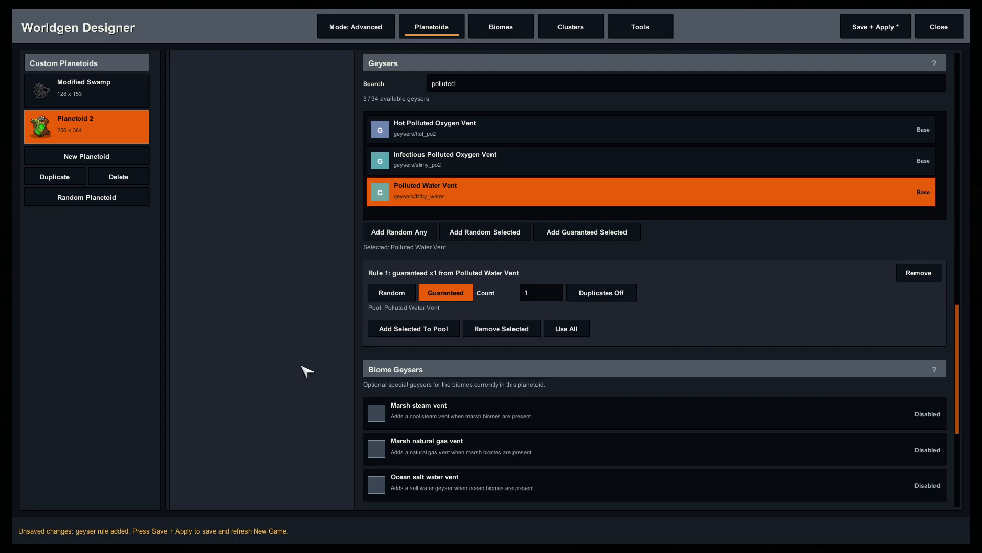
{"action": "scroll", "coordinate": [327, 366], "scroll_direction": "up", "scroll_amount": 5}
{"action": "scroll", "coordinate": [344, 306], "scroll_direction": "down", "scroll_amount": 5}
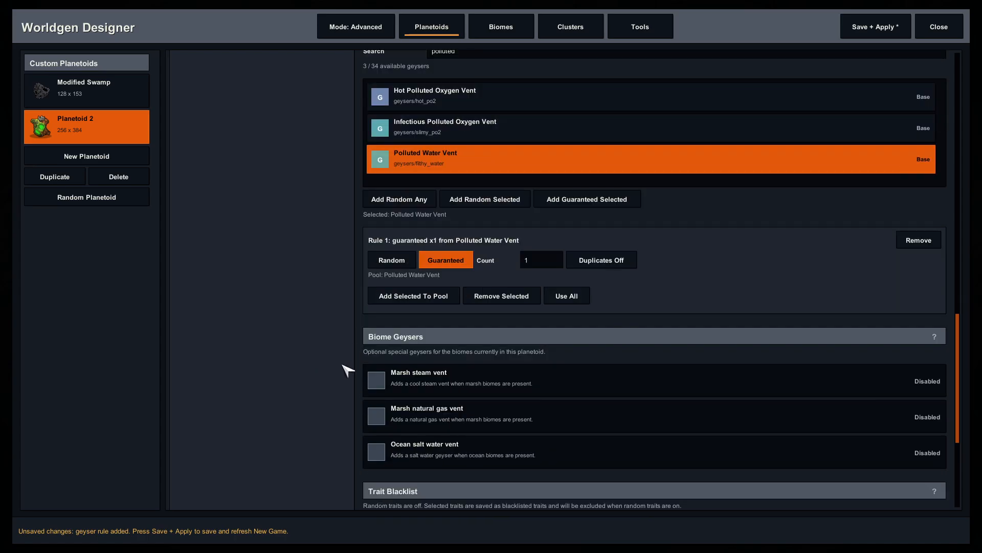
{"action": "left_click", "coordinate": [376, 387]}
{"action": "left_click", "coordinate": [376, 352]}
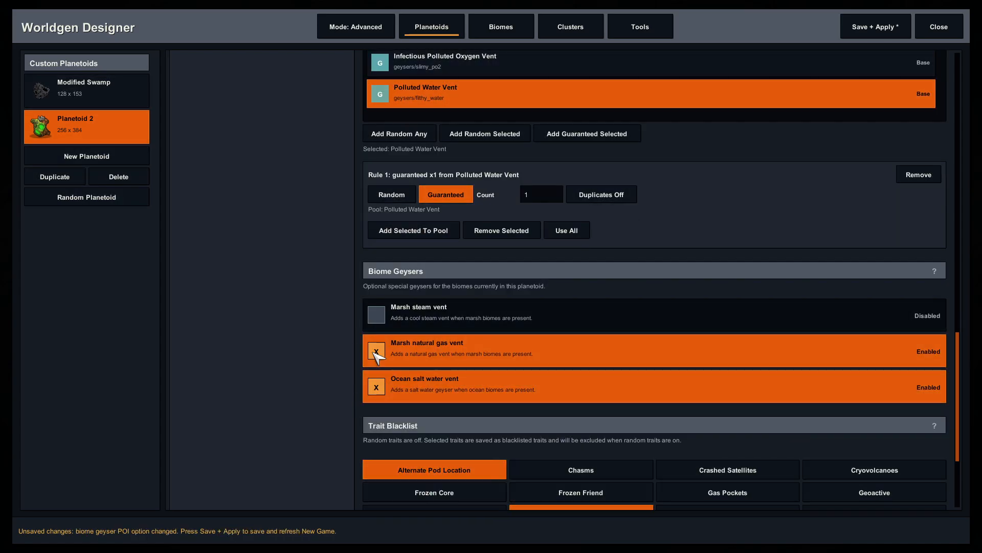
Search the geysers for "volcano" and add a random geyser rule drawing from Aluminum Volcano
{"action": "scroll", "coordinate": [333, 388], "scroll_direction": "up", "scroll_amount": 5}
{"action": "scroll", "coordinate": [359, 361], "scroll_direction": "up", "scroll_amount": 1}
{"action": "left_click", "coordinate": [489, 186]}
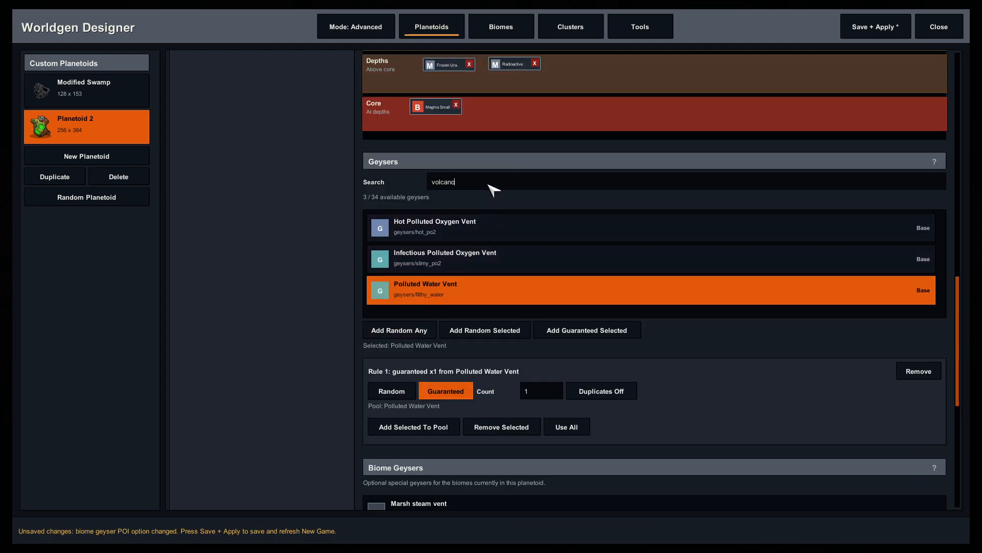
{"action": "left_click", "coordinate": [450, 229]}
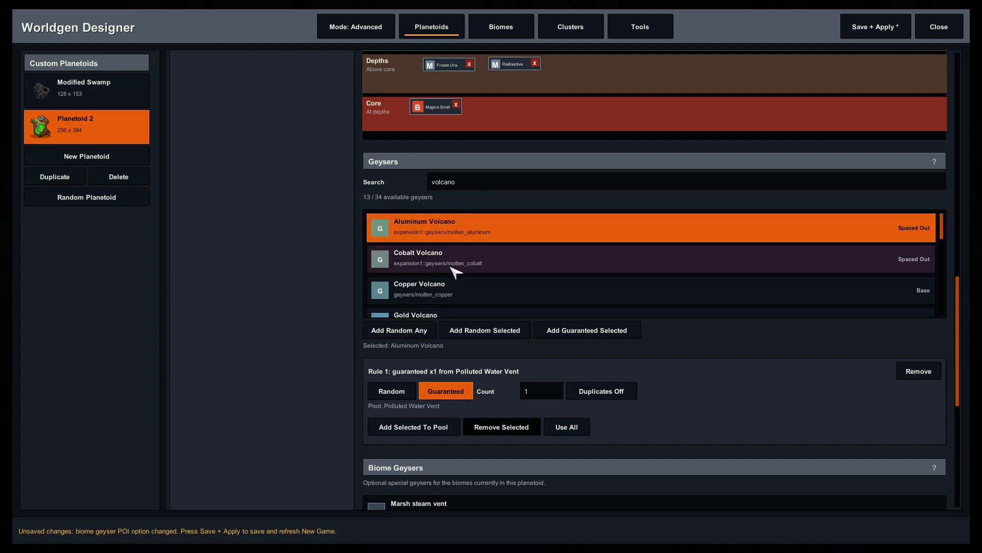
{"action": "left_click", "coordinate": [445, 287]}
{"action": "left_click", "coordinate": [453, 225]}
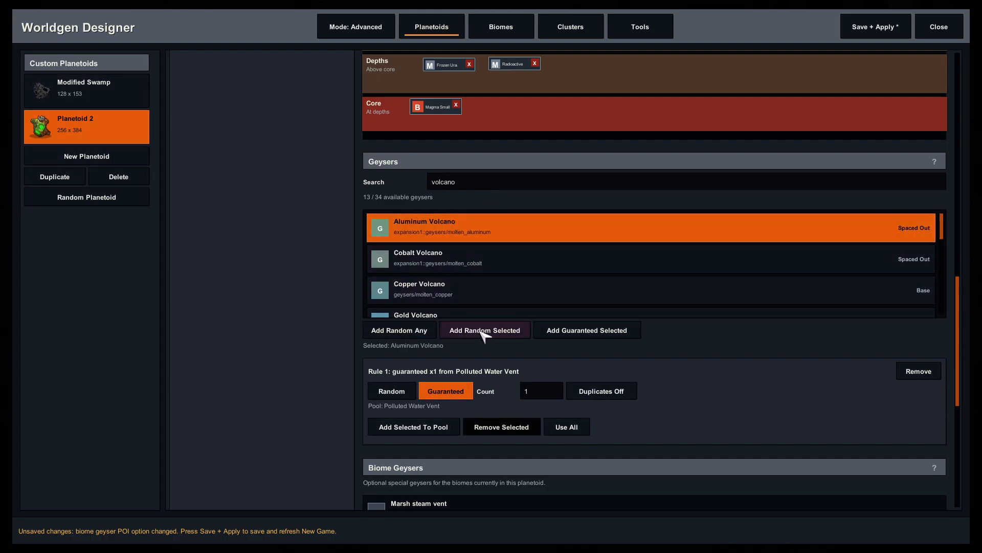
{"action": "left_click", "coordinate": [484, 330]}
{"action": "scroll", "coordinate": [389, 361], "scroll_direction": "down", "scroll_amount": 2}
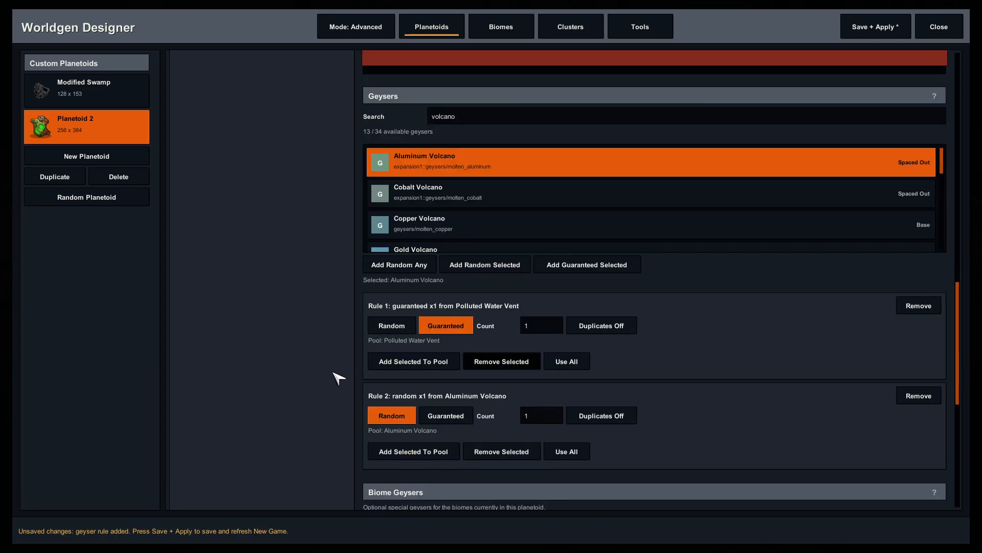
{"action": "scroll", "coordinate": [366, 396], "scroll_direction": "down", "scroll_amount": 2}
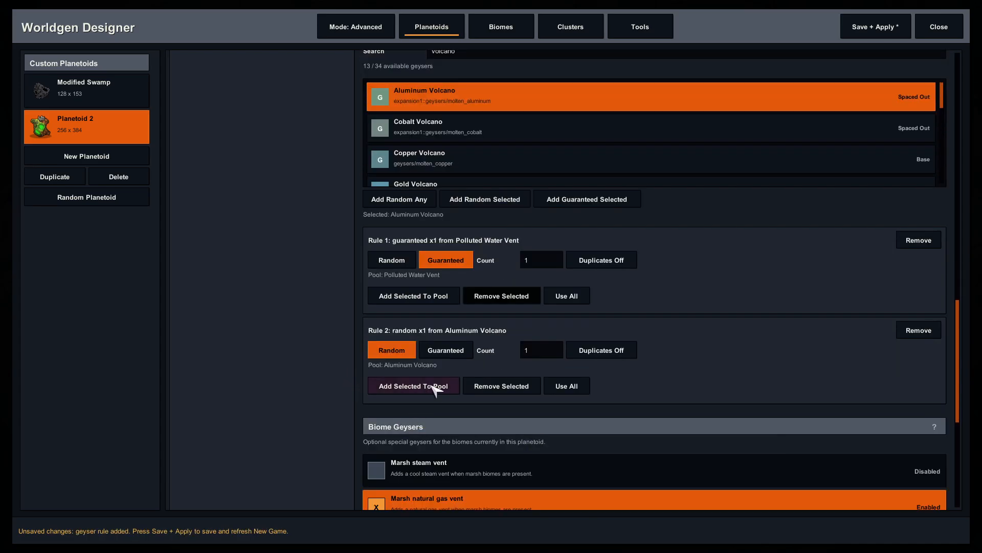
Add Gold Volcano and Minor Volcano to the pool of Rule 2 and set that rule's count to 2
{"action": "scroll", "coordinate": [323, 404], "scroll_direction": "up", "scroll_amount": 2}
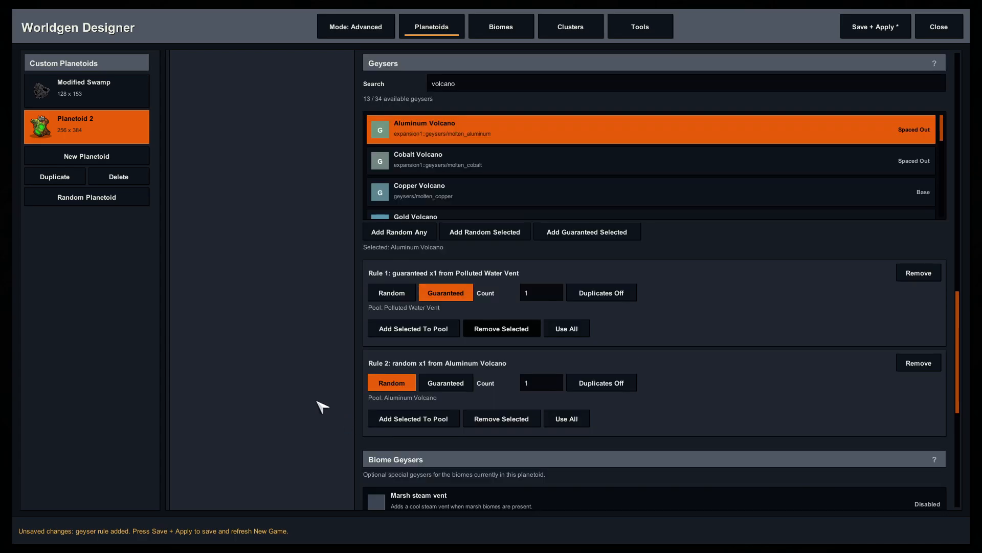
{"action": "scroll", "coordinate": [402, 200], "scroll_direction": "down", "scroll_amount": 1}
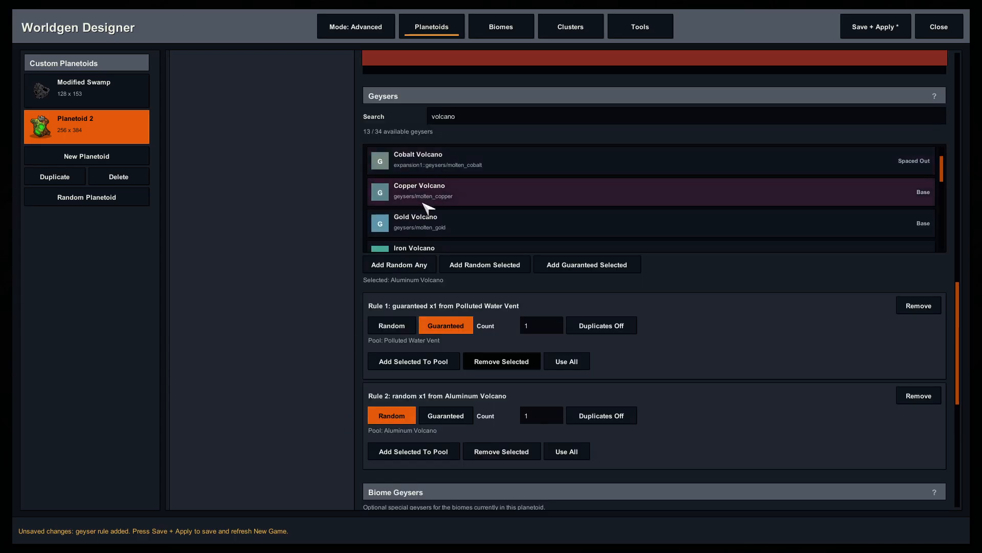
{"action": "left_click", "coordinate": [400, 222]}
{"action": "scroll", "coordinate": [322, 313], "scroll_direction": "down", "scroll_amount": 1}
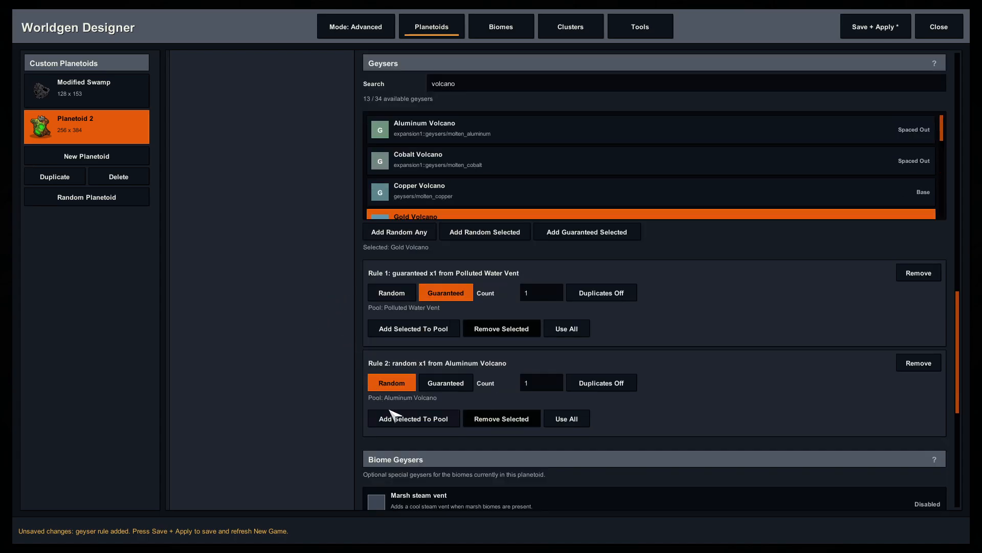
{"action": "left_click", "coordinate": [405, 426]}
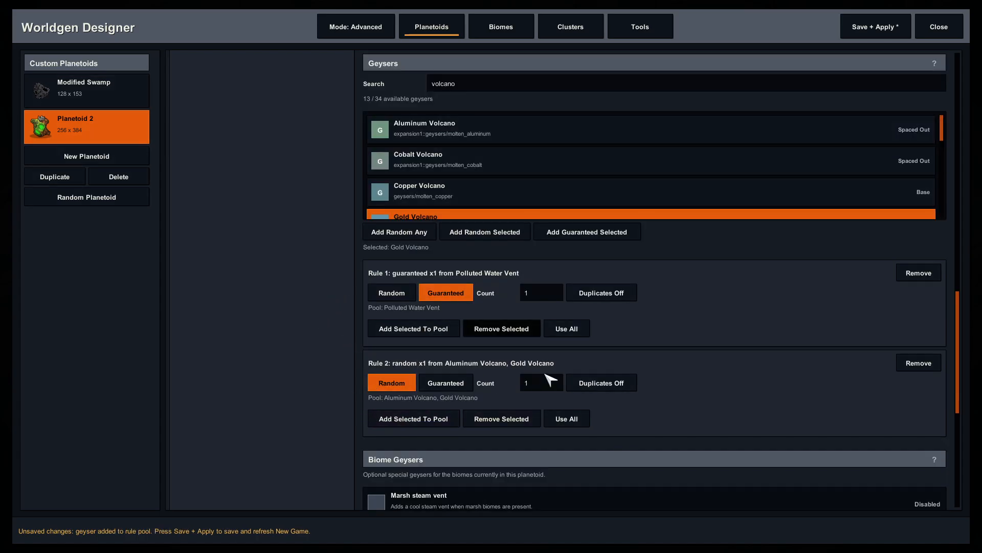
{"action": "scroll", "coordinate": [352, 358], "scroll_direction": "up", "scroll_amount": 2}
{"action": "scroll", "coordinate": [432, 245], "scroll_direction": "down", "scroll_amount": 3}
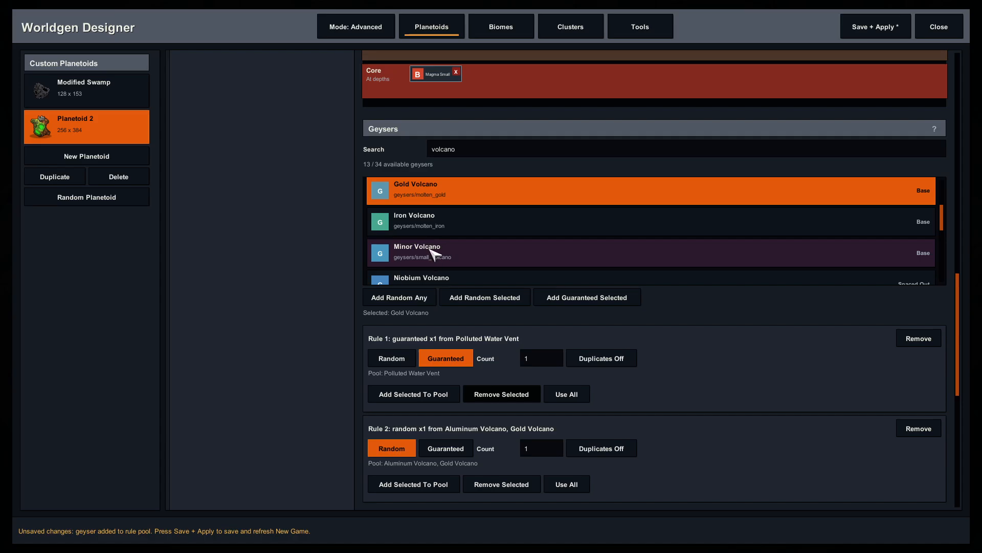
{"action": "left_click", "coordinate": [434, 252]}
{"action": "scroll", "coordinate": [307, 333], "scroll_direction": "down", "scroll_amount": 2}
{"action": "left_click", "coordinate": [406, 418]}
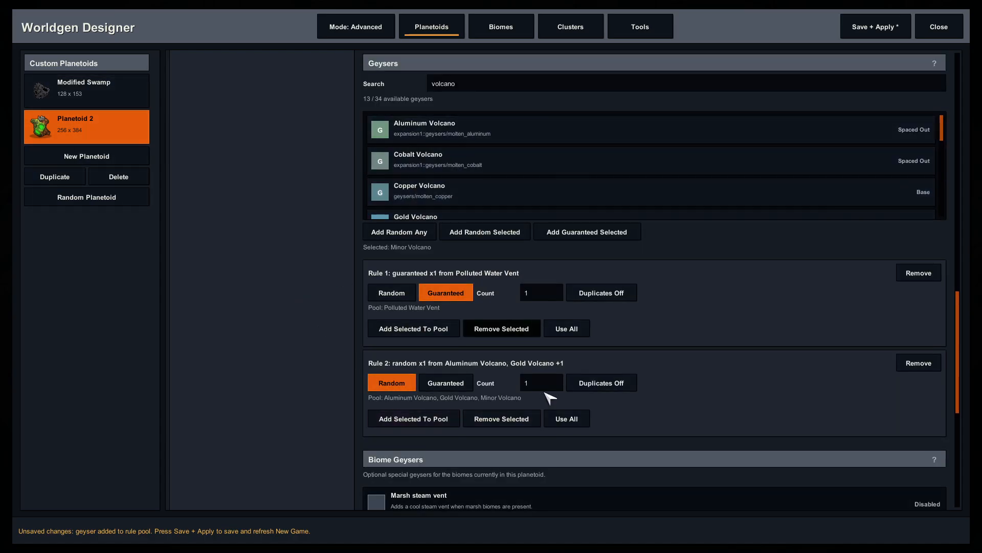
{"action": "key", "text": "Return"}
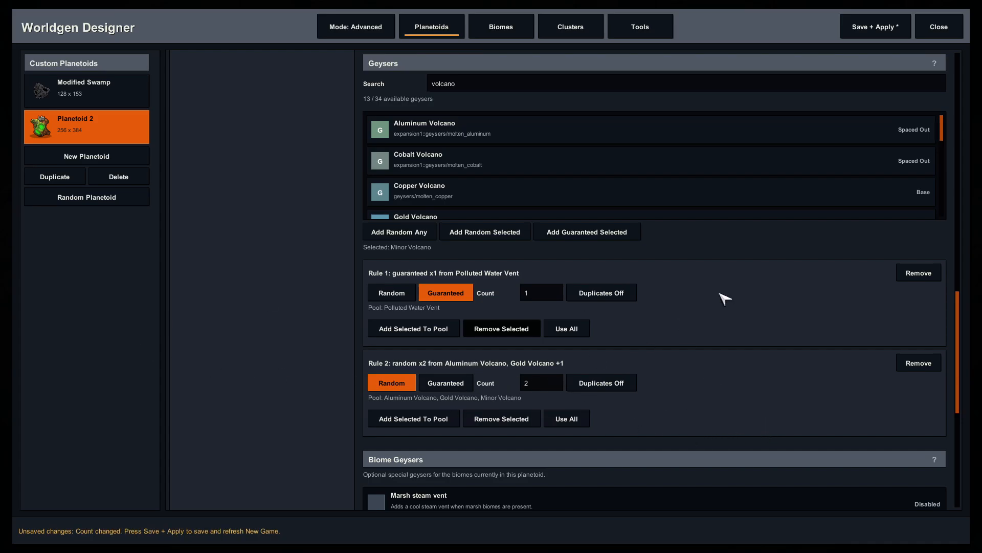
Save and apply the geyser rules, regenerate the world preview and inspect the geysers placed on it
{"action": "left_click", "coordinate": [888, 23]}
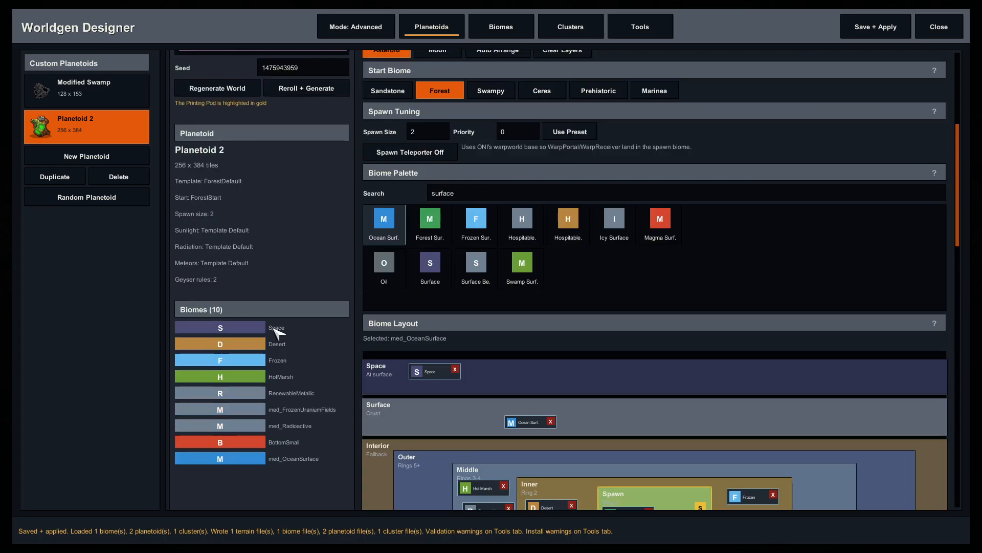
{"action": "left_click", "coordinate": [224, 352]}
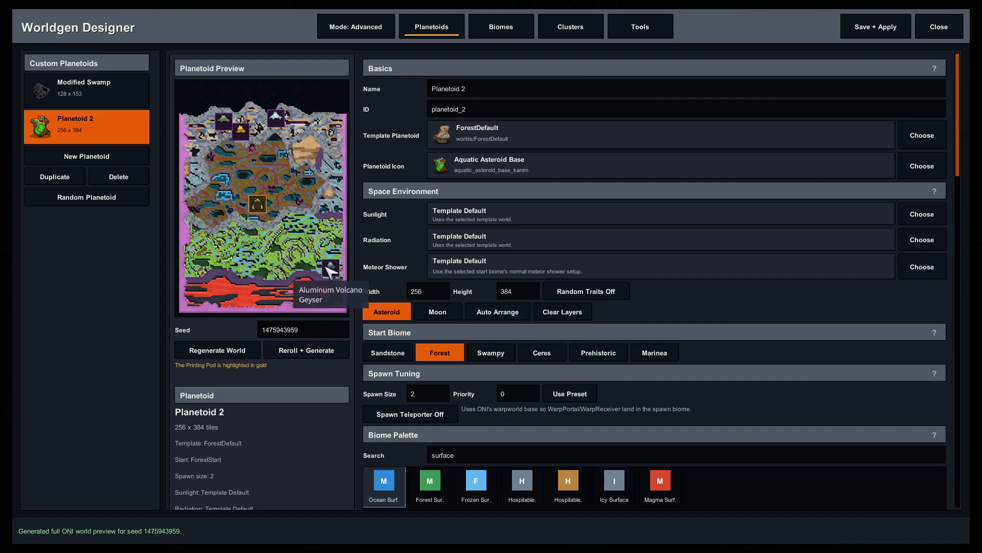
{"action": "mouse_move", "coordinate": [273, 113]}
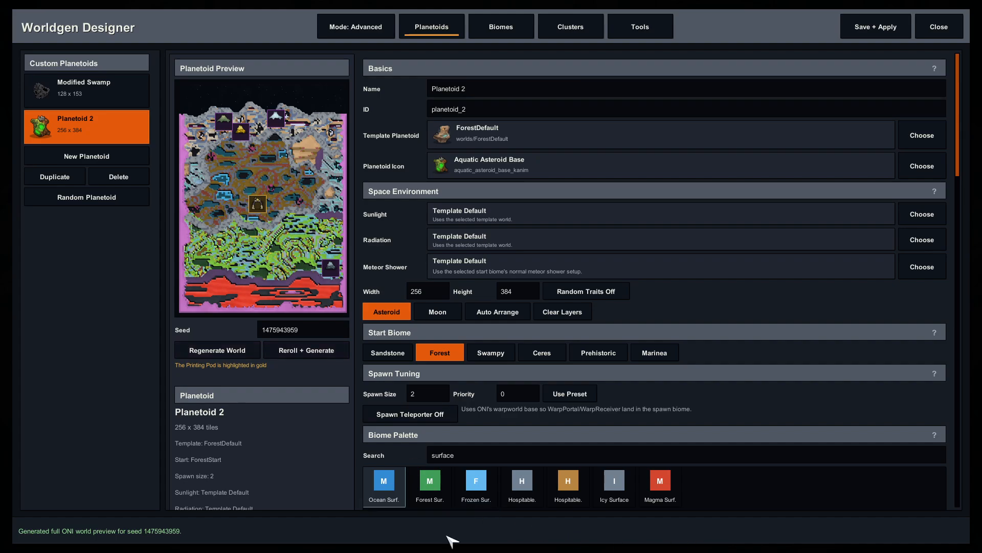
{"action": "mouse_move", "coordinate": [218, 127]}
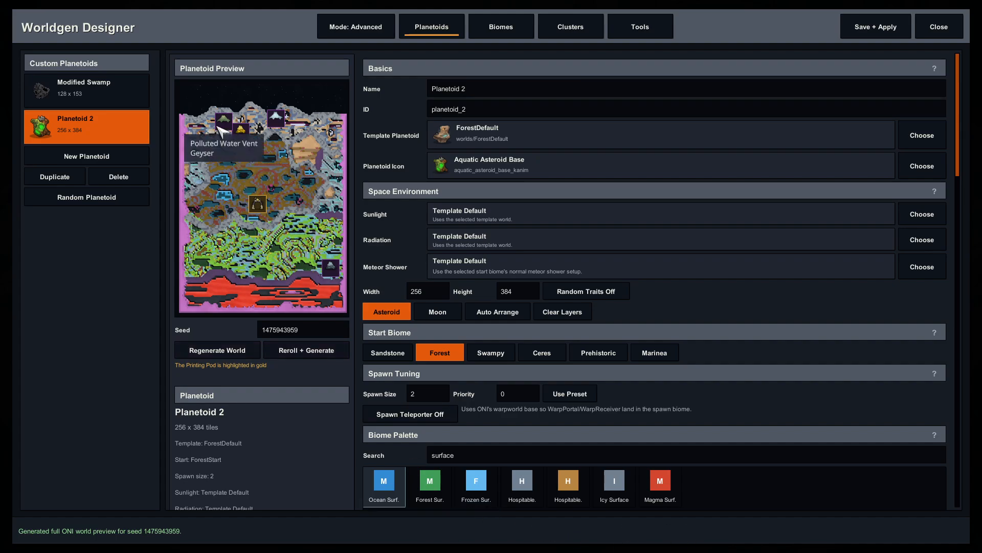
Review the trait blacklist, try turning random traits on and back off, and save and apply the planetoid
{"action": "scroll", "coordinate": [246, 432], "scroll_direction": "down", "scroll_amount": 20}
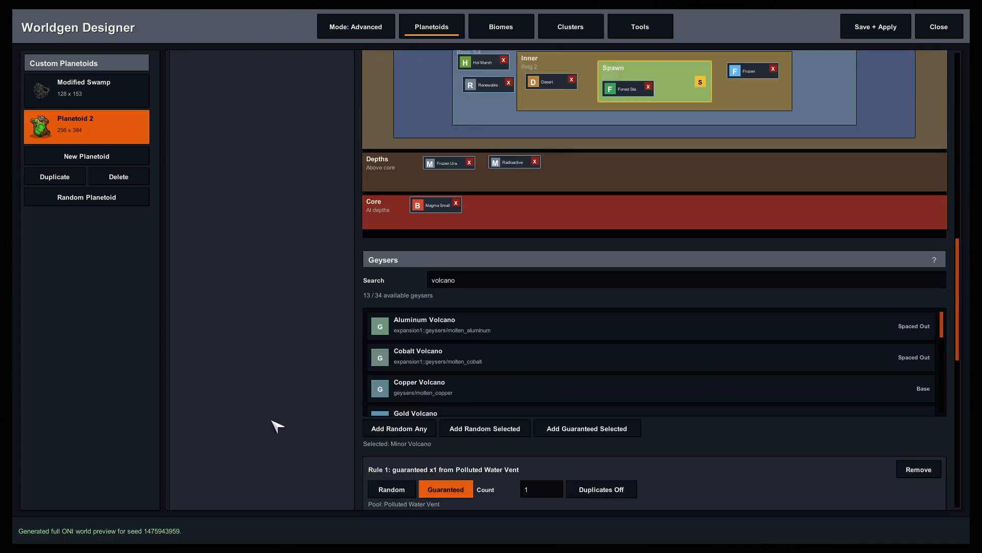
{"action": "scroll", "coordinate": [250, 387], "scroll_direction": "down", "scroll_amount": 6}
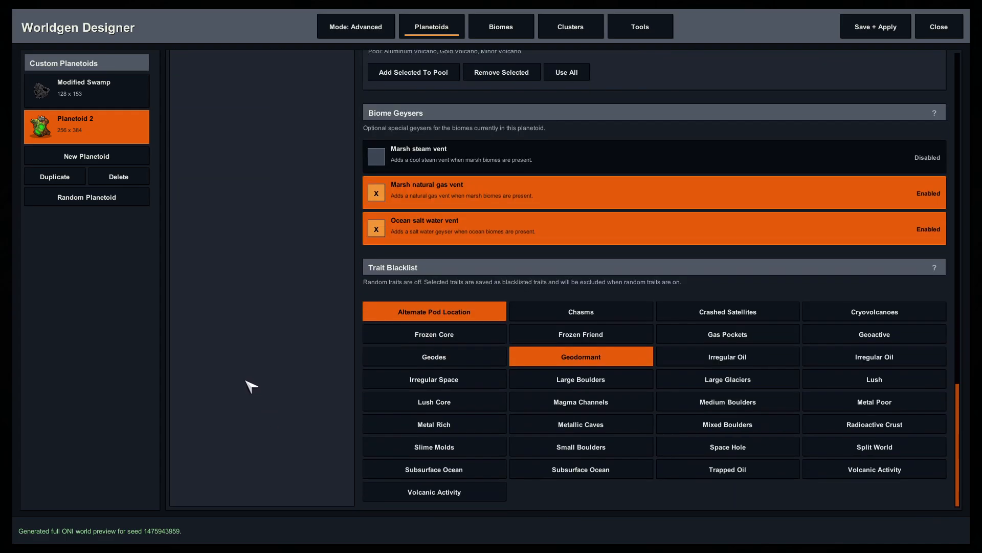
{"action": "scroll", "coordinate": [309, 348], "scroll_direction": "up", "scroll_amount": 8}
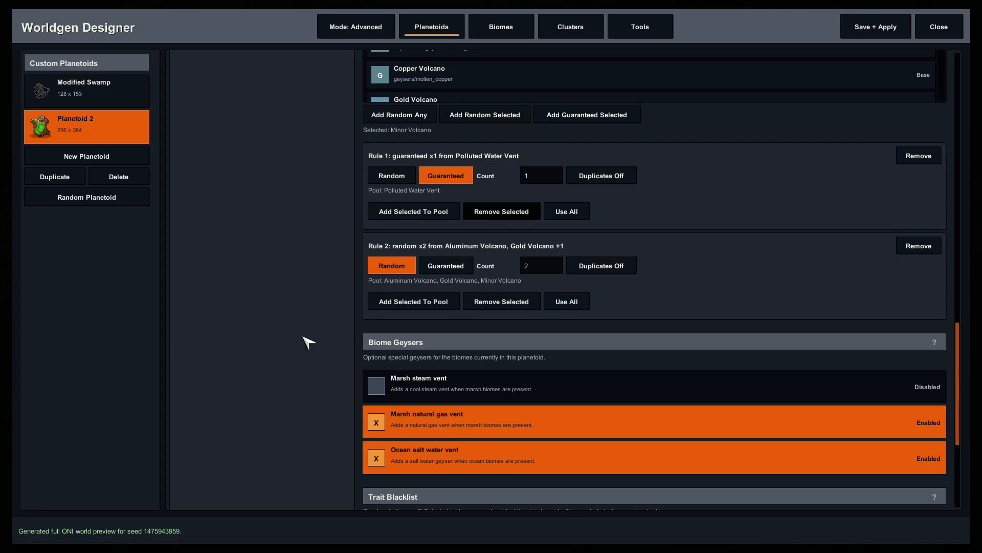
{"action": "scroll", "coordinate": [302, 373], "scroll_direction": "up", "scroll_amount": 20}
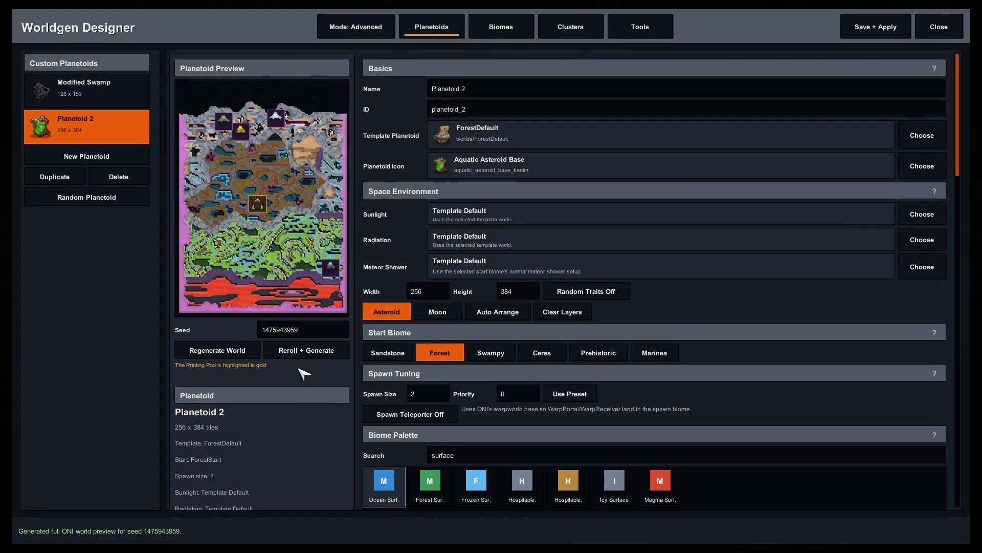
{"action": "left_click", "coordinate": [597, 295]}
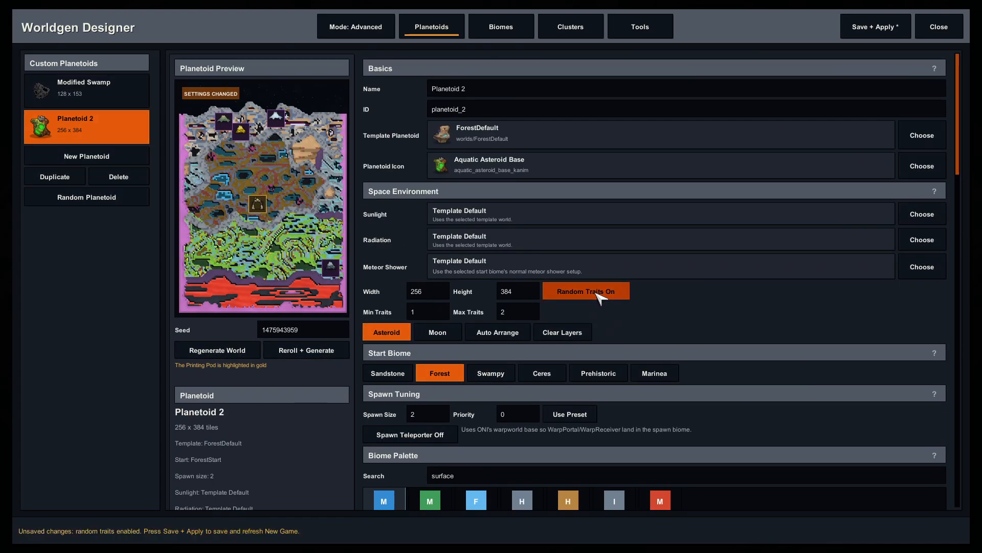
{"action": "left_click", "coordinate": [596, 295]}
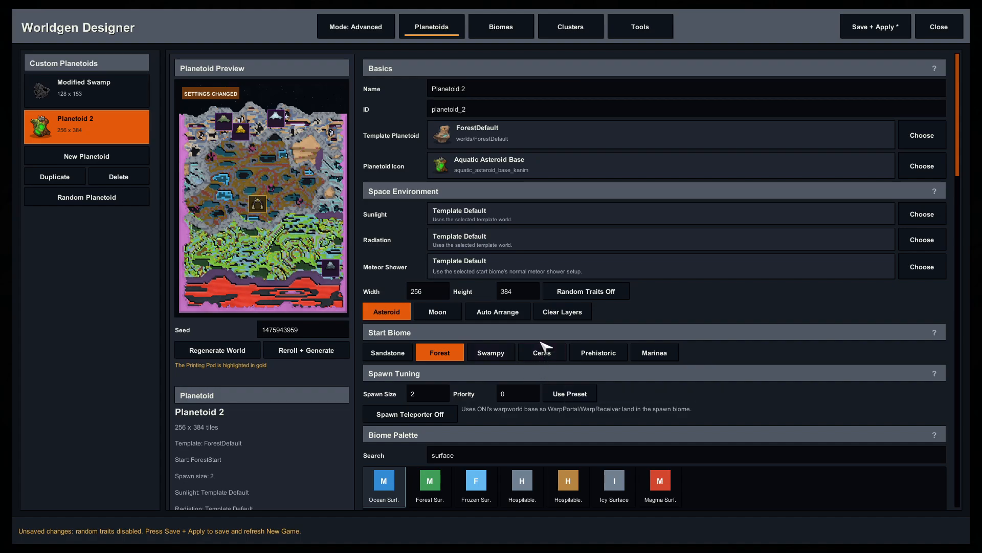
{"action": "left_click", "coordinate": [893, 32]}
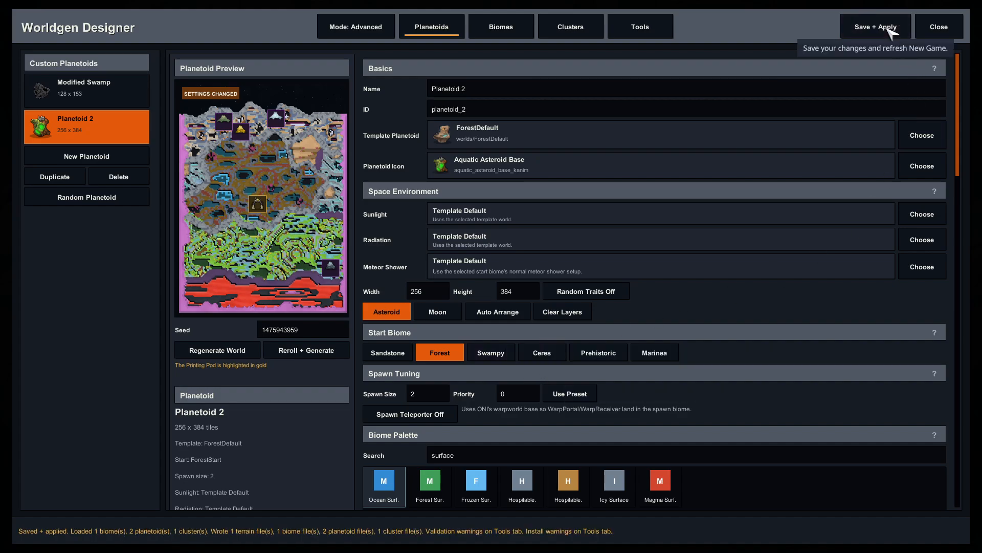
Set the Designer Test Cluster to 12 rings, menu order 1 and the SpacedOutVanillaStyle category, and save and apply
{"action": "left_click", "coordinate": [589, 35]}
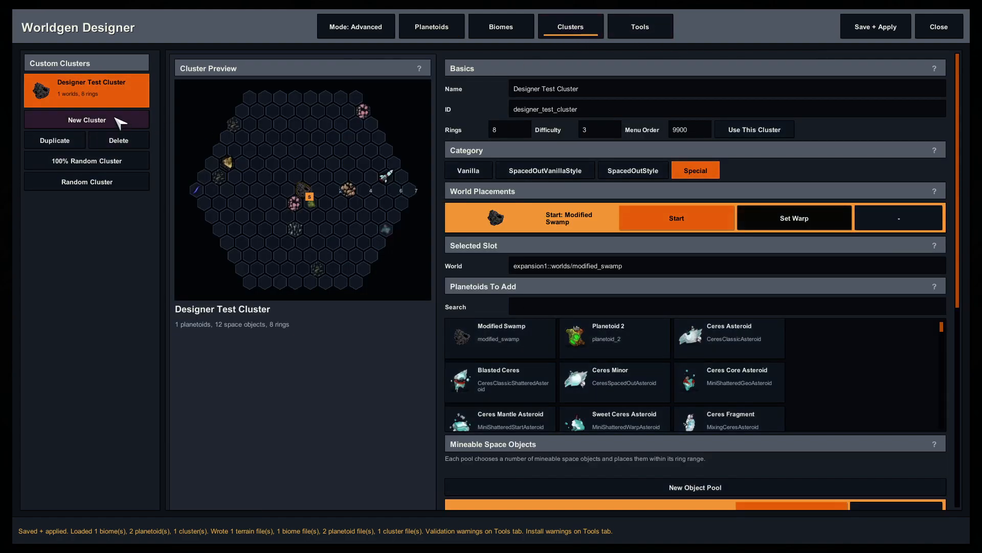
{"action": "left_click", "coordinate": [514, 132]}
{"action": "type", "text": "12"}
{"action": "key", "text": "Return"}
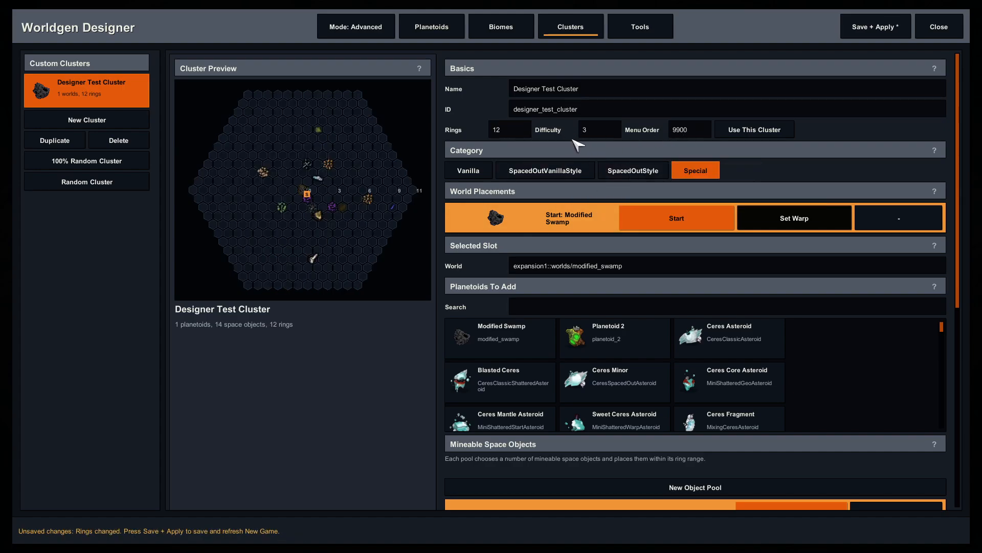
{"action": "type", "text": "1"}
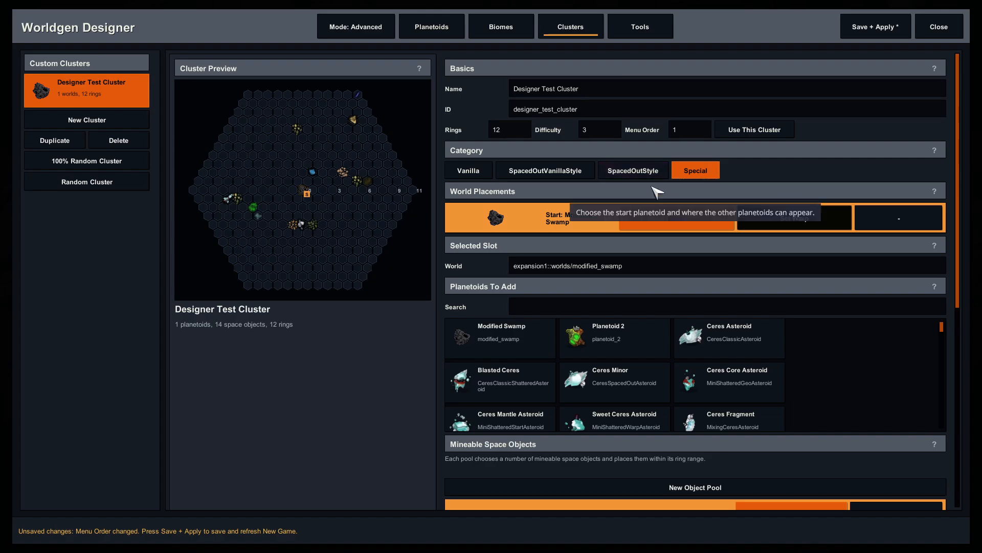
{"action": "left_click", "coordinate": [578, 172]}
{"action": "left_click", "coordinate": [864, 27]}
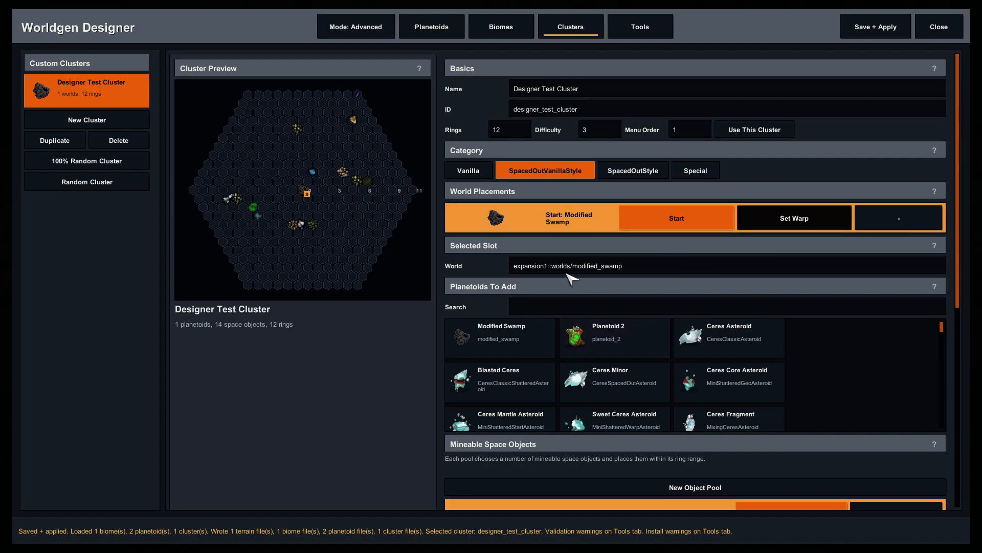
Add Planetoid 2 to the cluster as the start world, make Modified Swamp the warp world, and save and apply
{"action": "left_click", "coordinate": [599, 344]}
{"action": "left_click", "coordinate": [676, 252]}
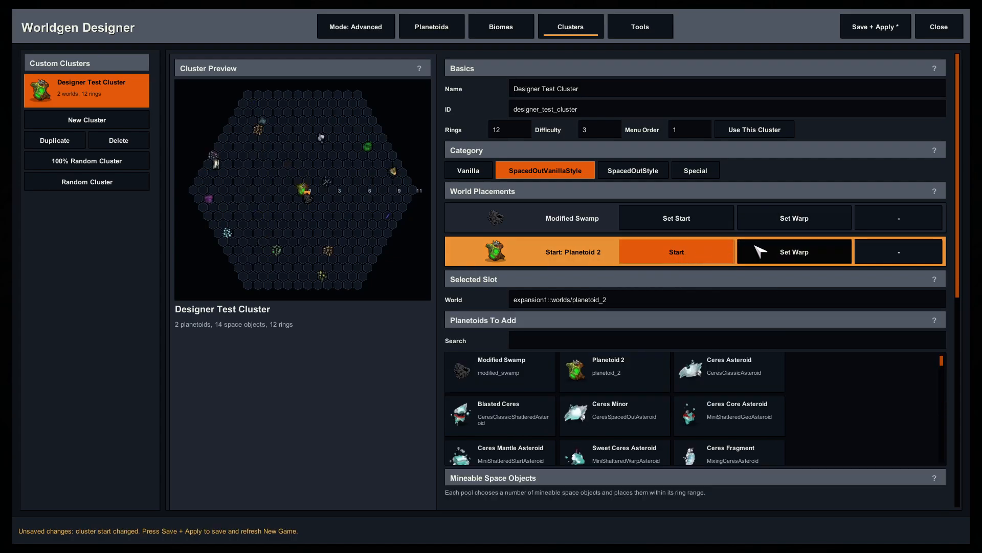
{"action": "left_click", "coordinate": [794, 218]}
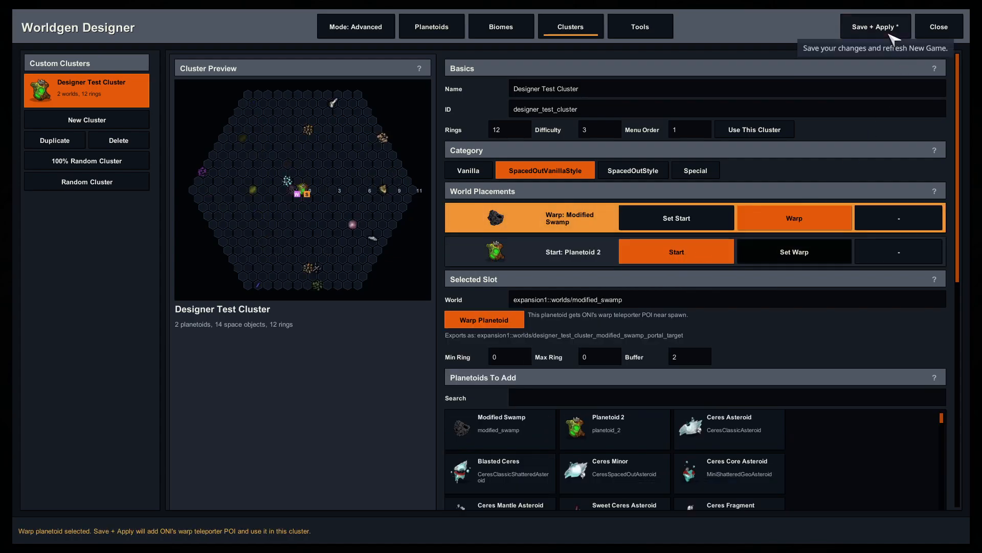
{"action": "left_click", "coordinate": [875, 30]}
Find the Teleporter piece for Planetoid 2, place it in the Middle layer, save and apply, and regenerate the world preview
{"action": "left_click", "coordinate": [418, 27]}
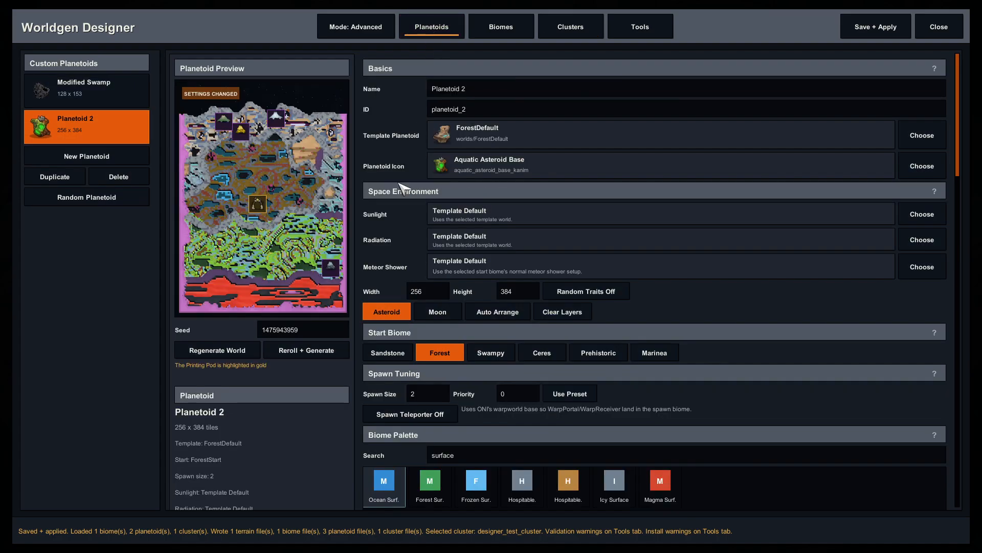
{"action": "scroll", "coordinate": [465, 399], "scroll_direction": "down", "scroll_amount": 2}
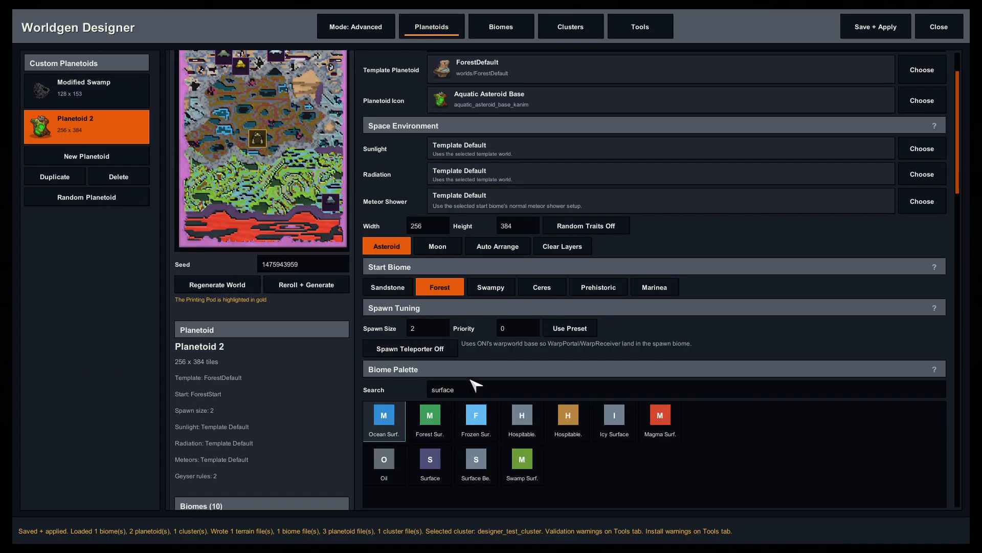
{"action": "left_click", "coordinate": [474, 391]}
{"action": "type", "text": "teleport"}
{"action": "scroll", "coordinate": [276, 394], "scroll_direction": "down", "scroll_amount": 8}
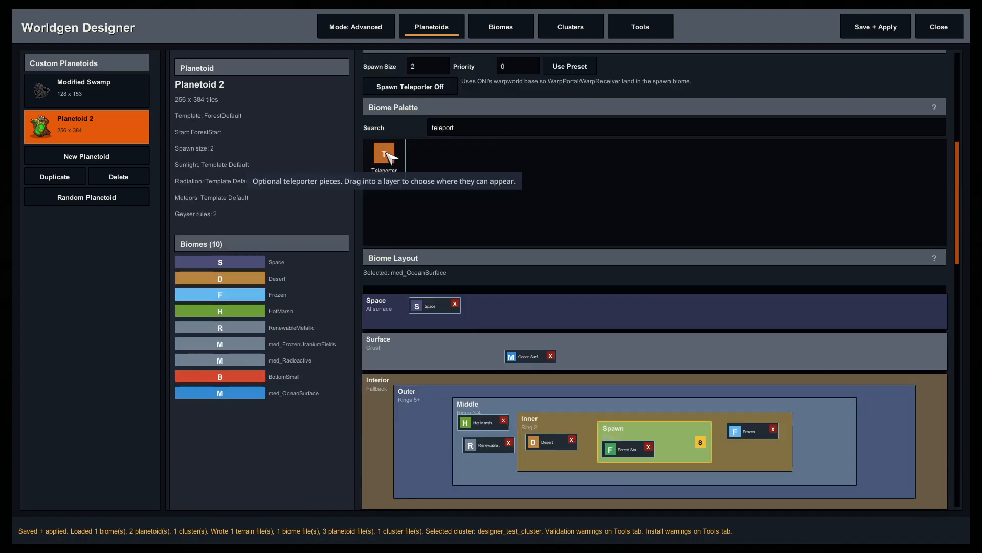
{"action": "left_click_drag", "start_coordinate": [386, 154], "coordinate": [474, 469]}
{"action": "left_click", "coordinate": [865, 26]}
{"action": "scroll", "coordinate": [261, 366], "scroll_direction": "up", "scroll_amount": 7}
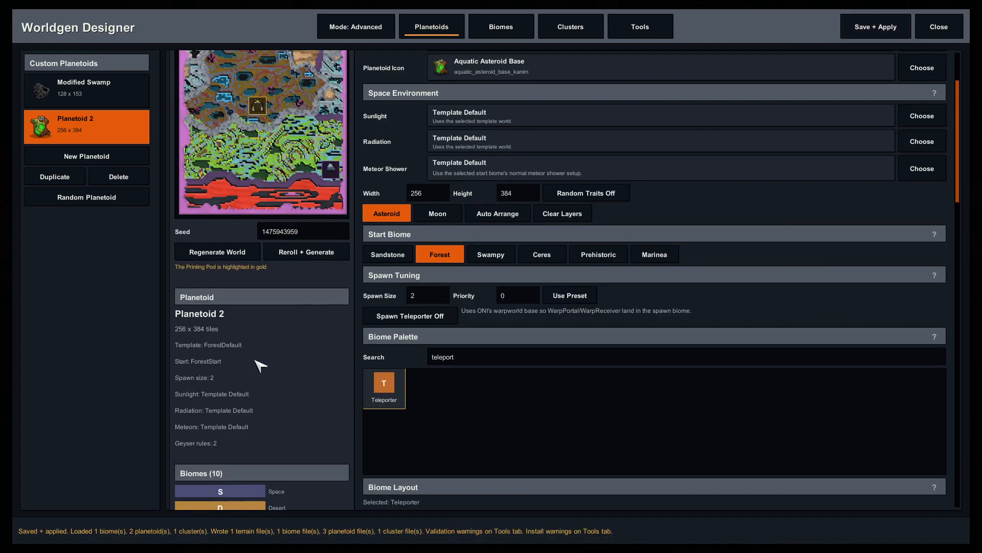
{"action": "scroll", "coordinate": [261, 365], "scroll_direction": "up", "scroll_amount": 3}
{"action": "left_click", "coordinate": [237, 347]}
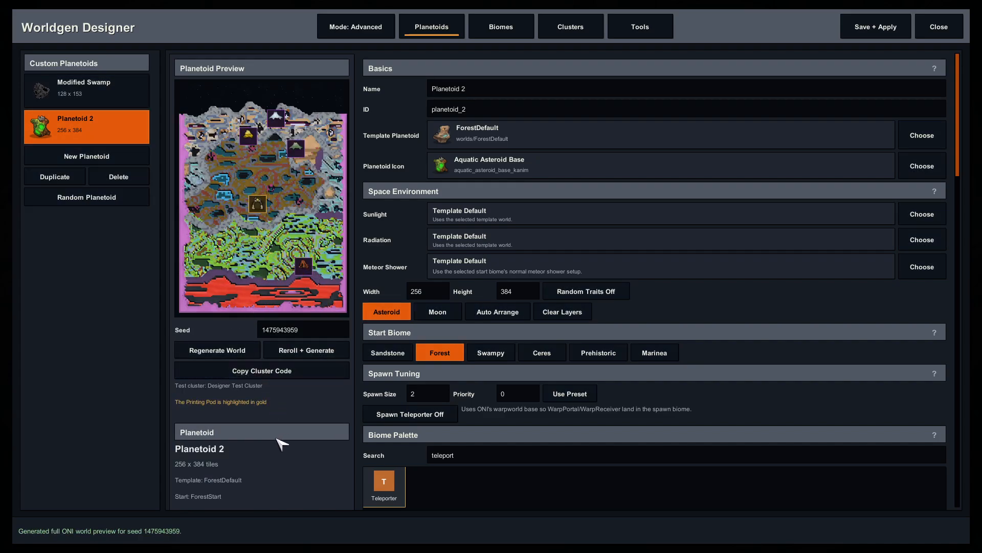
Move the Teleporter piece from the Middle layer to Depths, save and apply, and regenerate the world preview
{"action": "scroll", "coordinate": [271, 425], "scroll_direction": "down", "scroll_amount": 10}
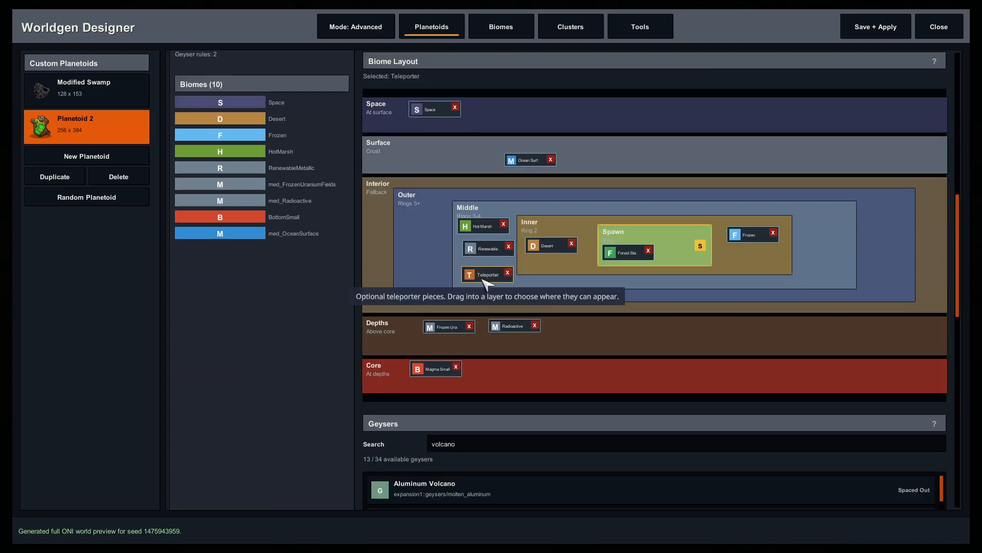
{"action": "left_click_drag", "start_coordinate": [485, 280], "coordinate": [567, 332]}
{"action": "left_click", "coordinate": [878, 28]}
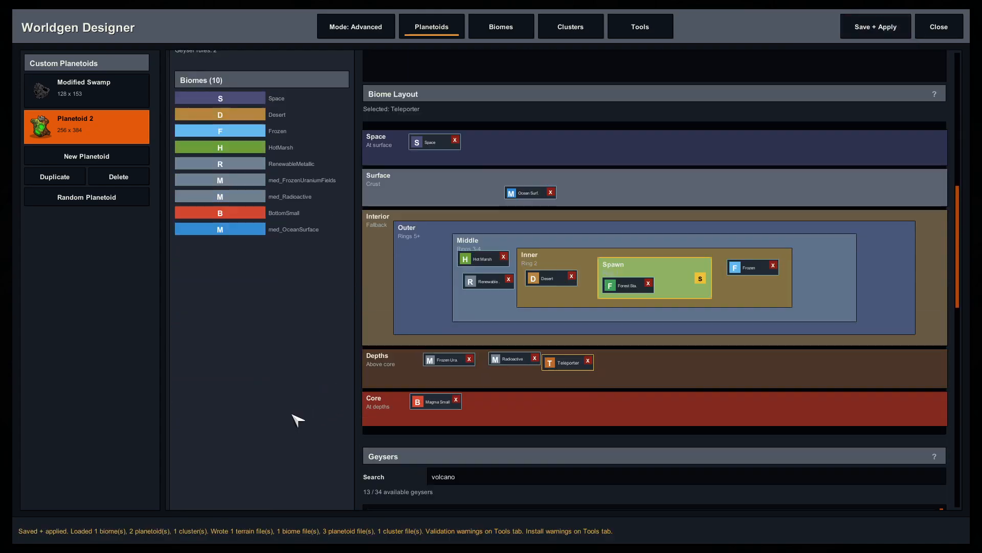
{"action": "scroll", "coordinate": [292, 415], "scroll_direction": "up", "scroll_amount": 10}
{"action": "left_click", "coordinate": [231, 320]}
{"action": "scroll", "coordinate": [248, 391], "scroll_direction": "up", "scroll_amount": 1}
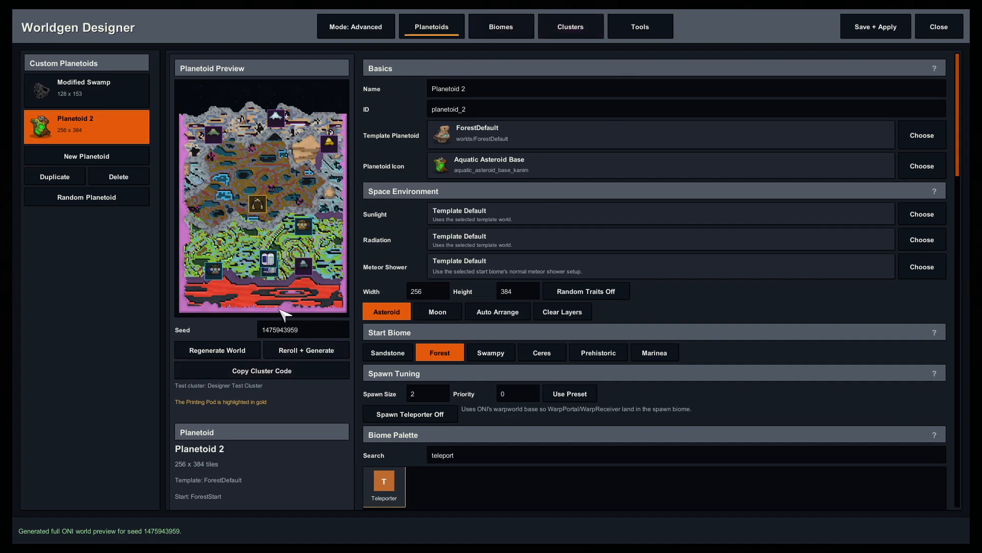
Review the Designer Test Cluster's start and warp placements, the planetoids available to add and the mineable object pool
{"action": "left_click", "coordinate": [573, 27]}
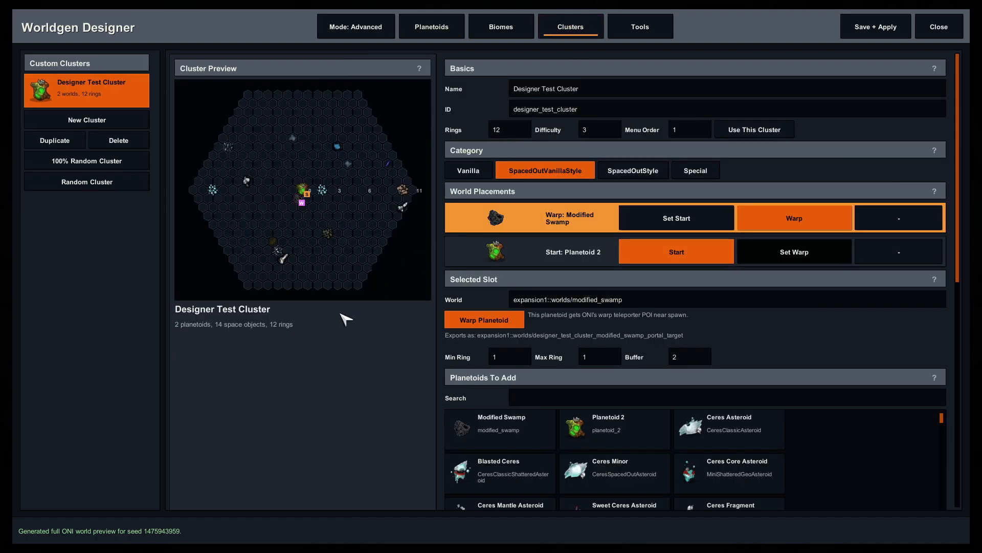
{"action": "scroll", "coordinate": [343, 325], "scroll_direction": "down", "scroll_amount": 1}
{"action": "scroll", "coordinate": [605, 335], "scroll_direction": "up", "scroll_amount": 1}
{"action": "left_click", "coordinate": [570, 257]}
{"action": "scroll", "coordinate": [476, 322], "scroll_direction": "down", "scroll_amount": 10}
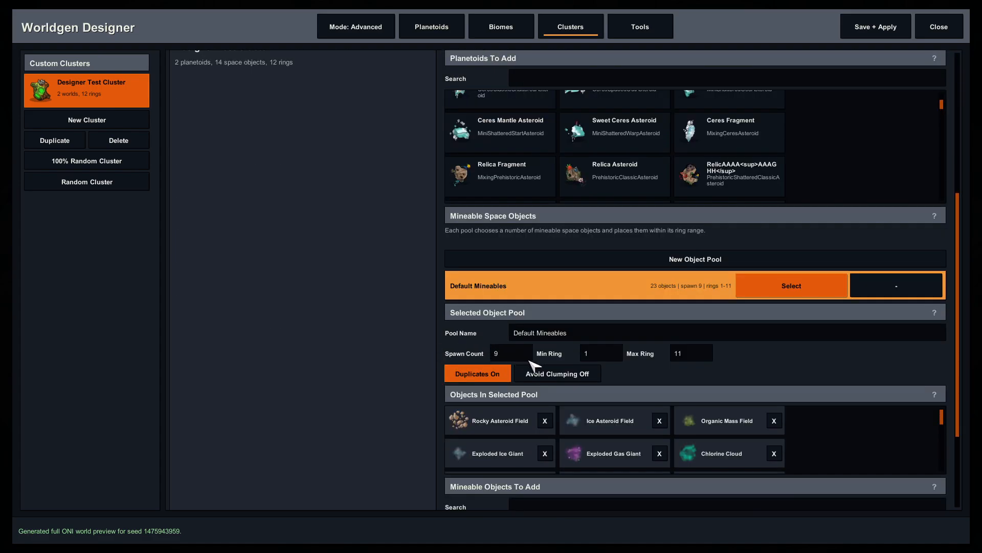
{"action": "scroll", "coordinate": [471, 358], "scroll_direction": "up", "scroll_amount": 8}
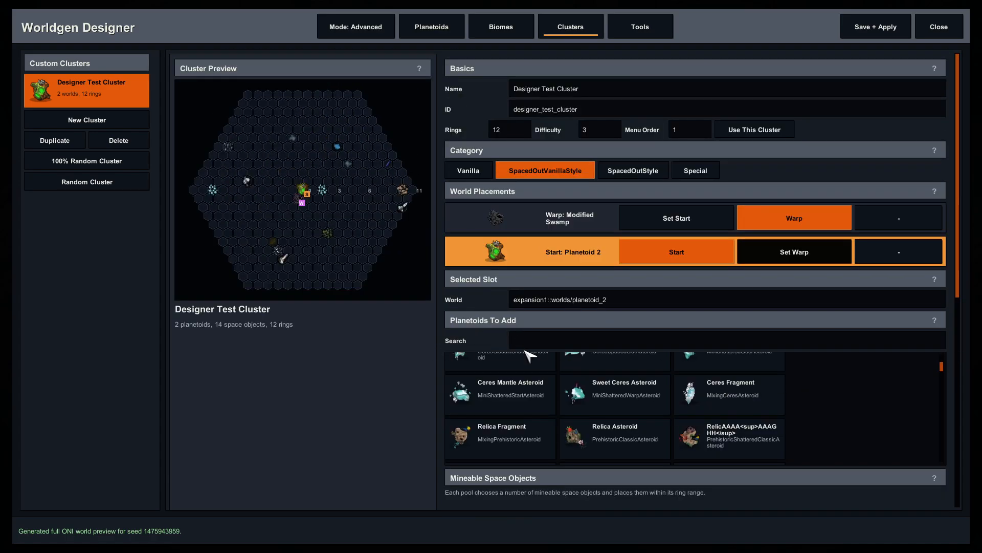
{"action": "scroll", "coordinate": [529, 355], "scroll_direction": "up", "scroll_amount": 2}
{"action": "left_click", "coordinate": [500, 231]}
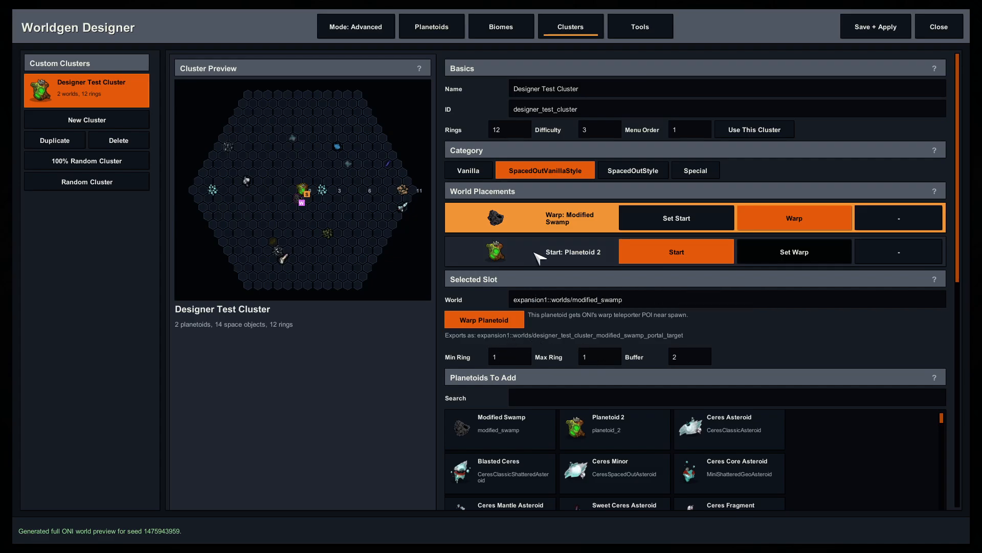
{"action": "left_click", "coordinate": [536, 252]}
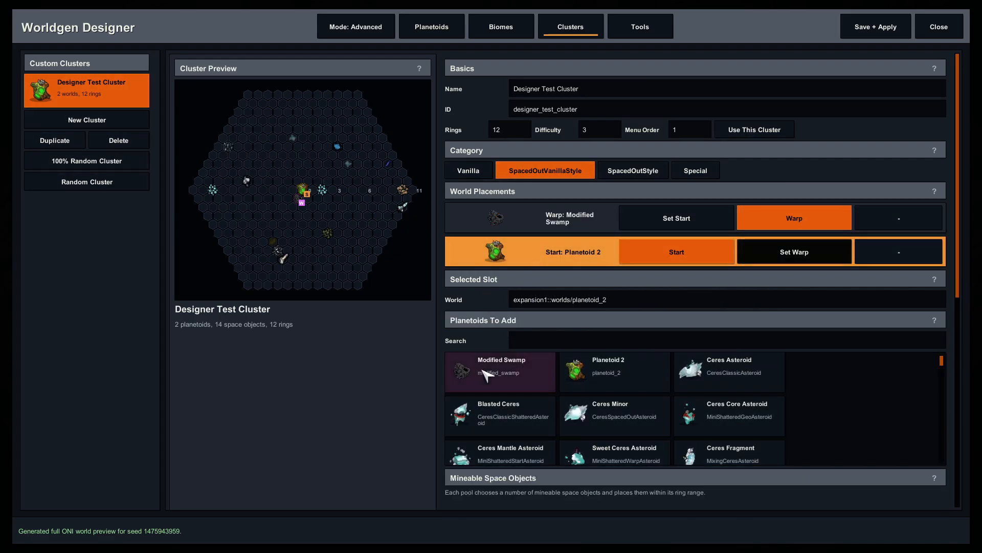
{"action": "scroll", "coordinate": [426, 379], "scroll_direction": "down", "scroll_amount": 5}
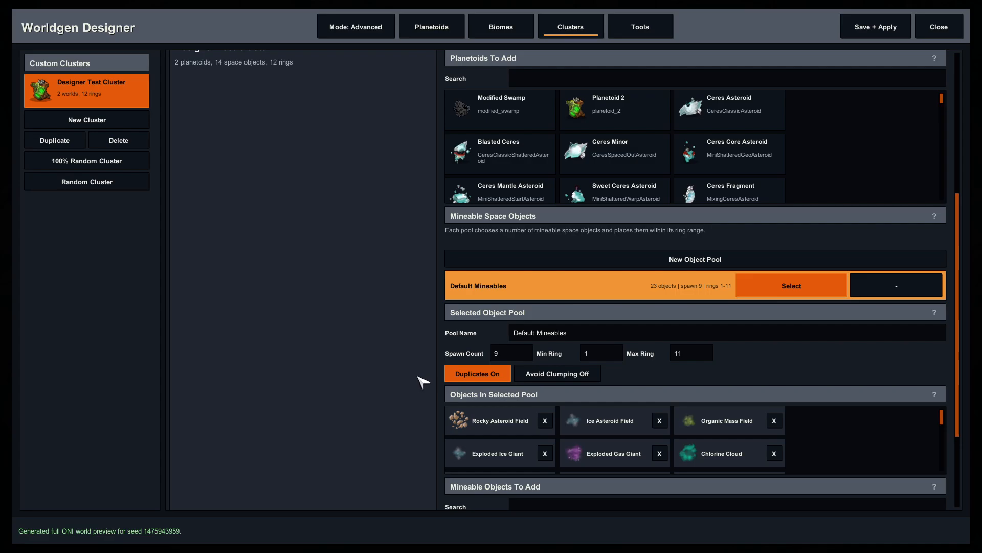
{"action": "scroll", "coordinate": [423, 382], "scroll_direction": "up", "scroll_amount": 5}
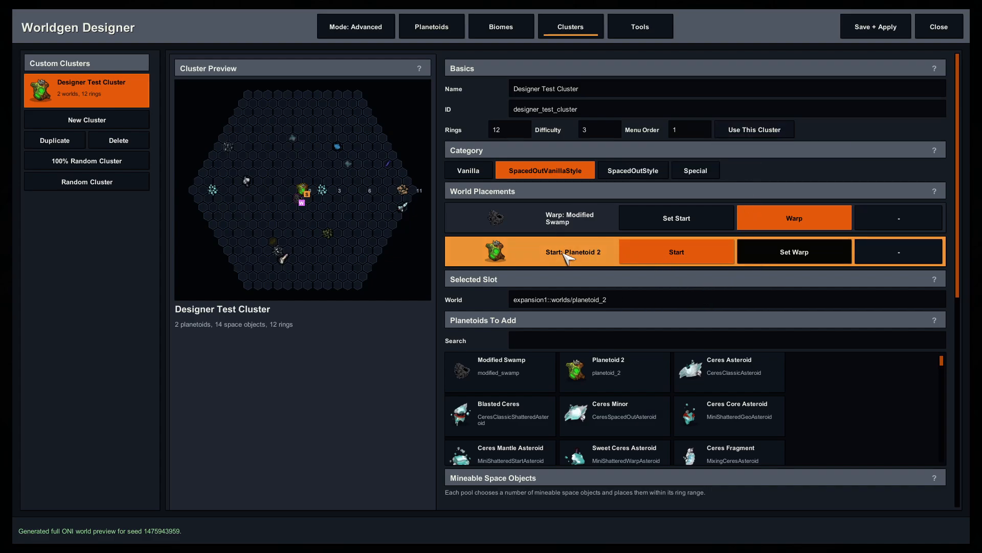
Add The Desolands Asteroid (MiniBadlands) to the cluster's world placements
{"action": "scroll", "coordinate": [665, 437], "scroll_direction": "down", "scroll_amount": 3}
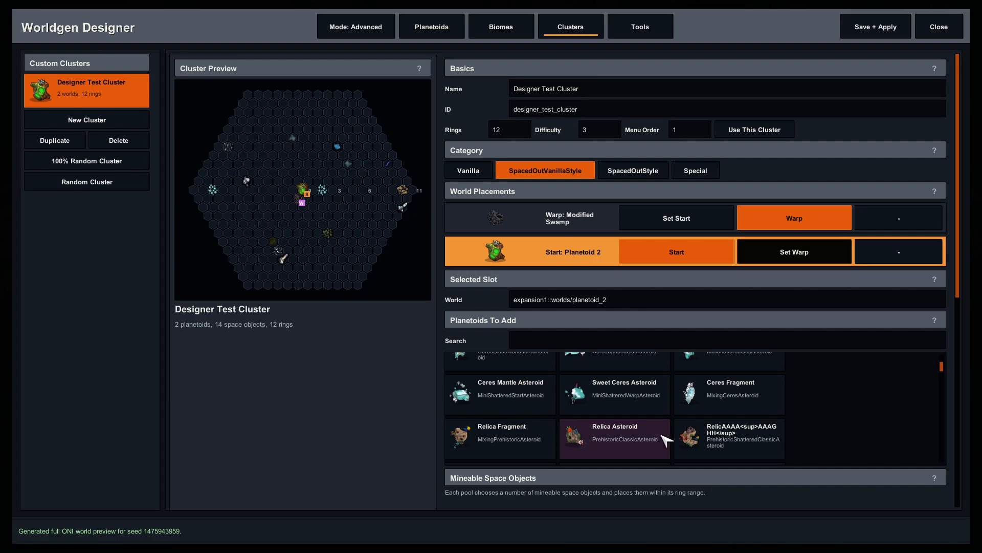
{"action": "scroll", "coordinate": [562, 463], "scroll_direction": "down", "scroll_amount": 8}
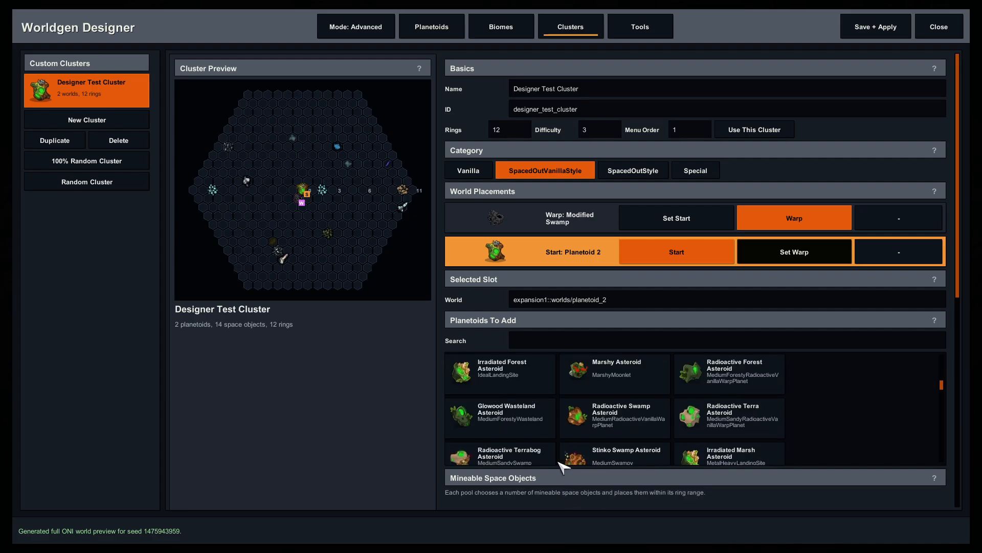
{"action": "scroll", "coordinate": [559, 460], "scroll_direction": "down", "scroll_amount": 3}
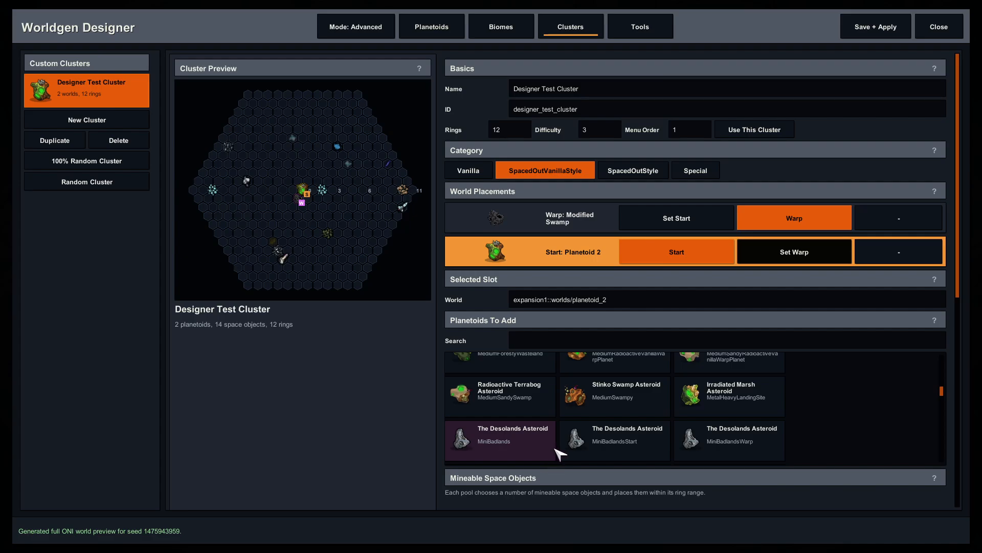
{"action": "left_click", "coordinate": [559, 453]}
{"action": "scroll", "coordinate": [351, 368], "scroll_direction": "down", "scroll_amount": 3}
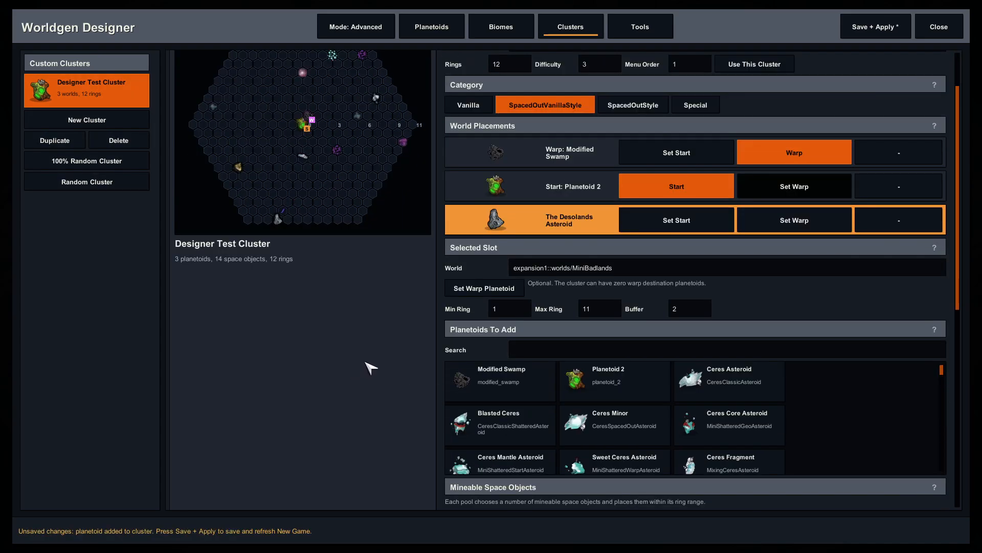
Add the Marinea Fragment planetoid to the cluster's world placements
{"action": "left_click", "coordinate": [497, 191]}
{"action": "left_click", "coordinate": [502, 213]}
{"action": "scroll", "coordinate": [402, 340], "scroll_direction": "down", "scroll_amount": 3}
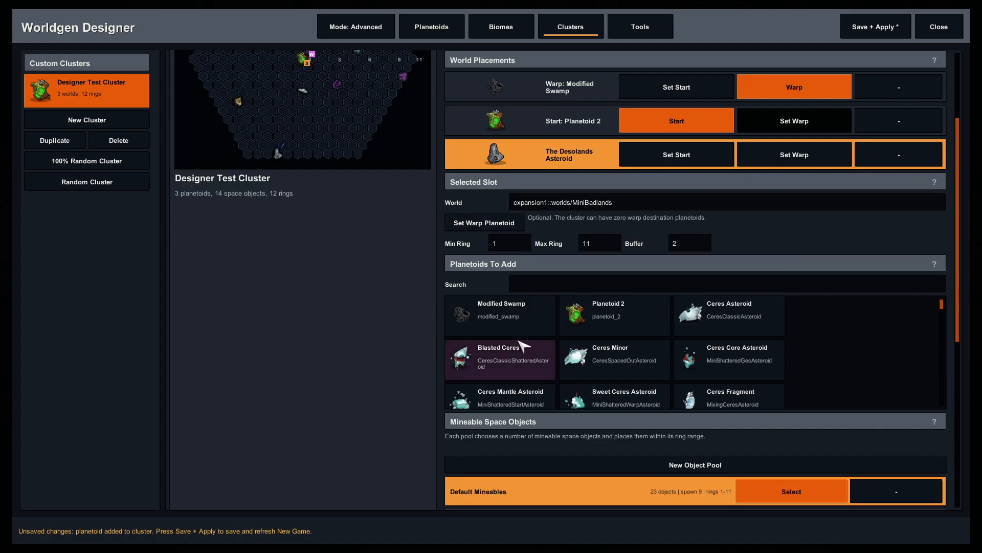
{"action": "scroll", "coordinate": [525, 356], "scroll_direction": "down", "scroll_amount": 3}
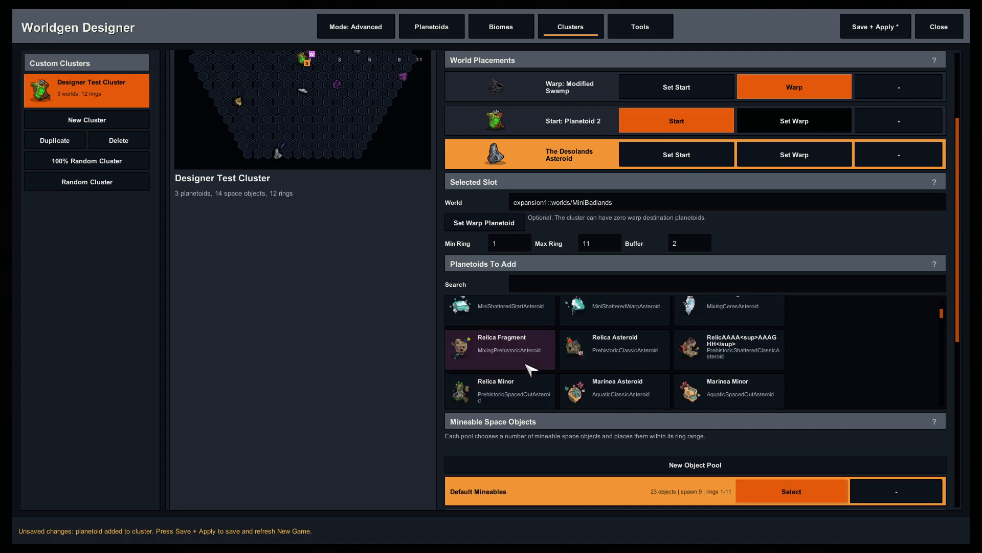
{"action": "scroll", "coordinate": [529, 370], "scroll_direction": "down", "scroll_amount": 2}
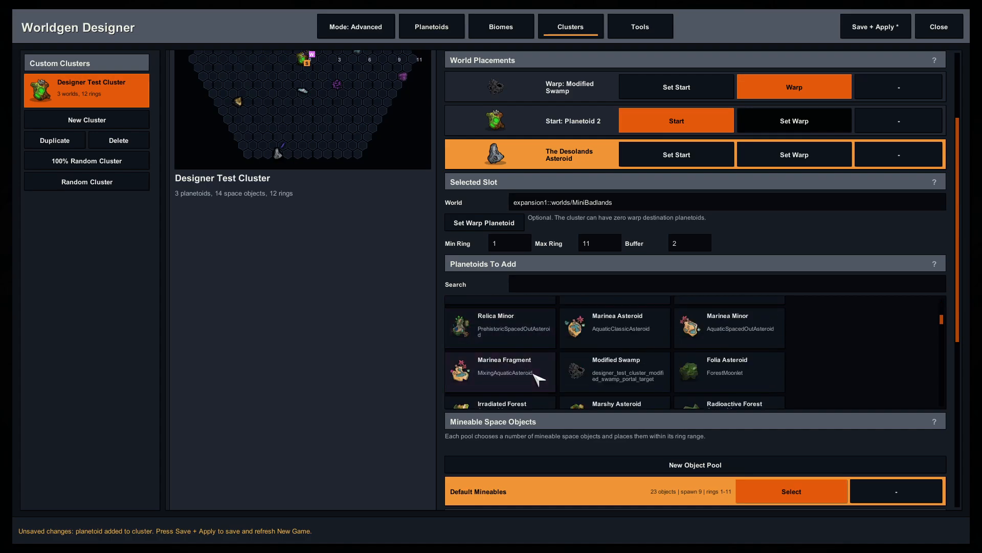
{"action": "left_click", "coordinate": [538, 378]}
Add the Regolith Asteroid (MiniRegolithMoonlet) to the cluster's world placements
{"action": "scroll", "coordinate": [533, 384], "scroll_direction": "down", "scroll_amount": 5}
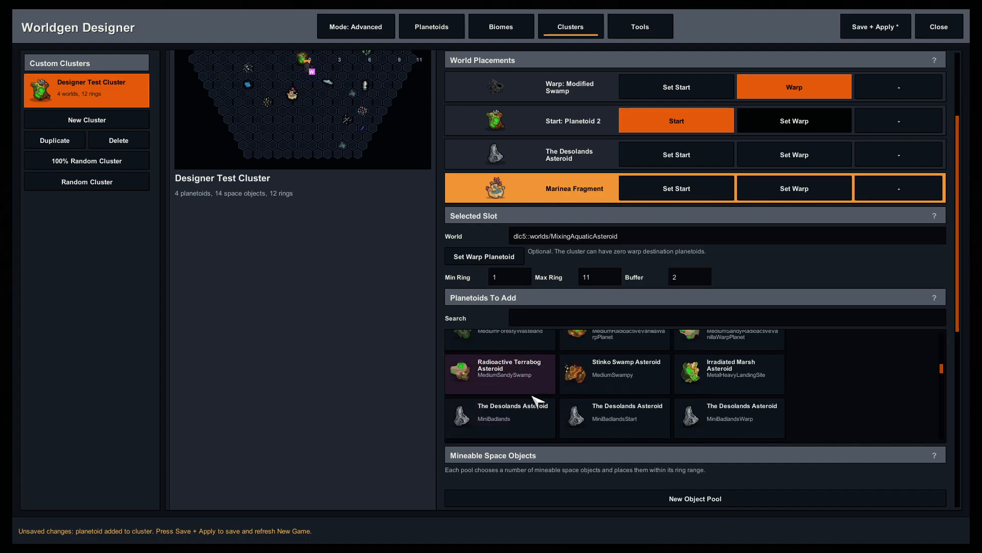
{"action": "scroll", "coordinate": [547, 437], "scroll_direction": "down", "scroll_amount": 4}
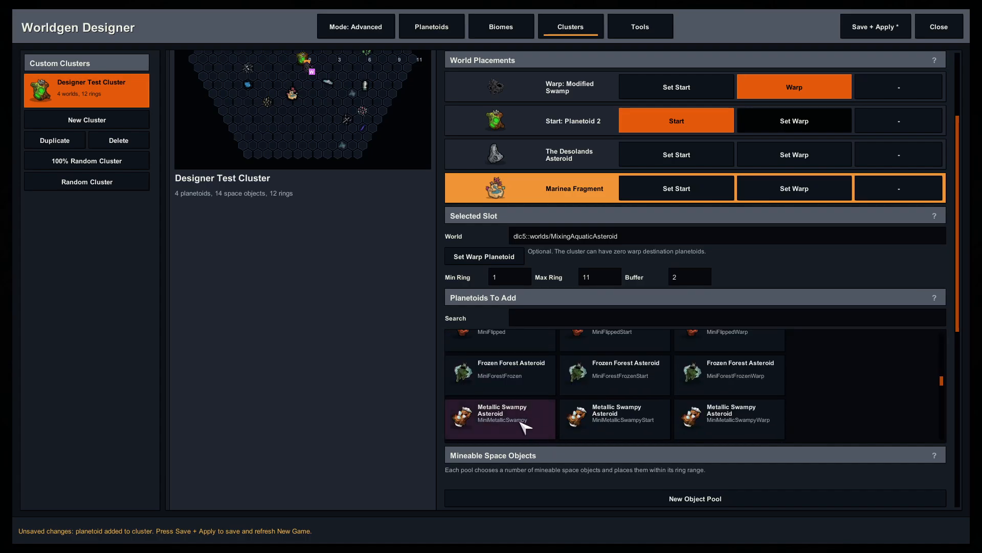
{"action": "scroll", "coordinate": [532, 432], "scroll_direction": "down", "scroll_amount": 3}
{"action": "left_click", "coordinate": [539, 433]}
Add the Superconductive Asteroid (NiobiumMoonlet) to the cluster's world placements
{"action": "scroll", "coordinate": [552, 435], "scroll_direction": "up", "scroll_amount": 8}
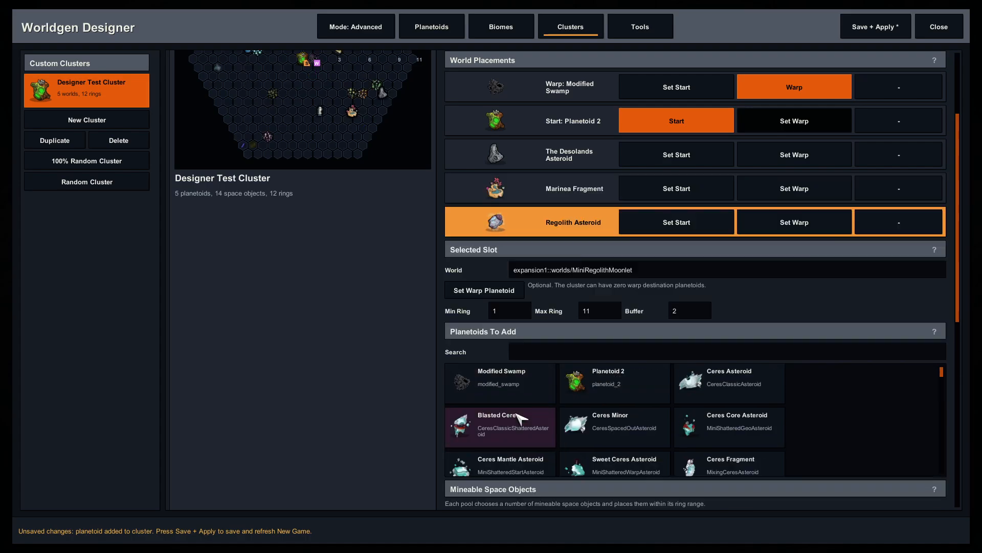
{"action": "scroll", "coordinate": [562, 434], "scroll_direction": "down", "scroll_amount": 2}
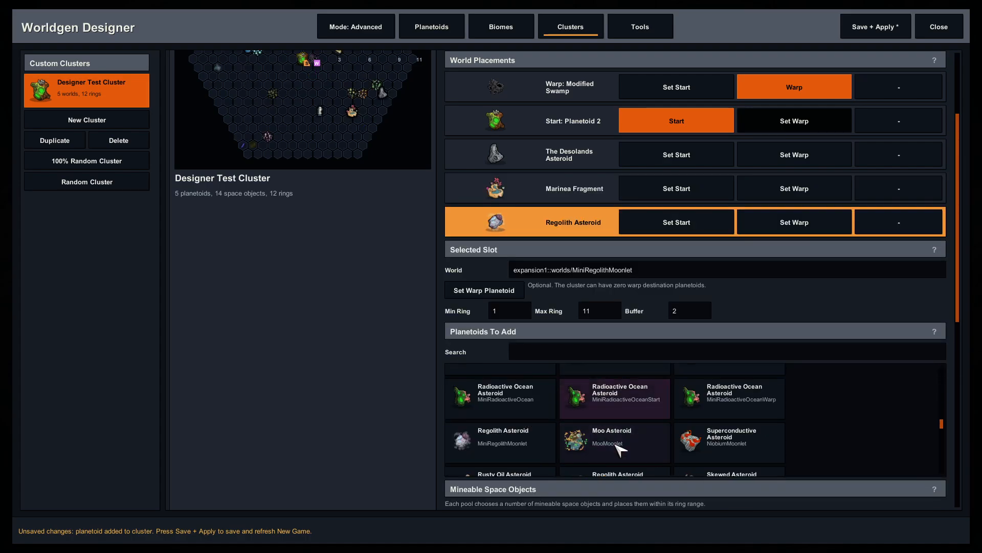
{"action": "left_click", "coordinate": [703, 444]}
{"action": "scroll", "coordinate": [348, 399], "scroll_direction": "up", "scroll_amount": 3}
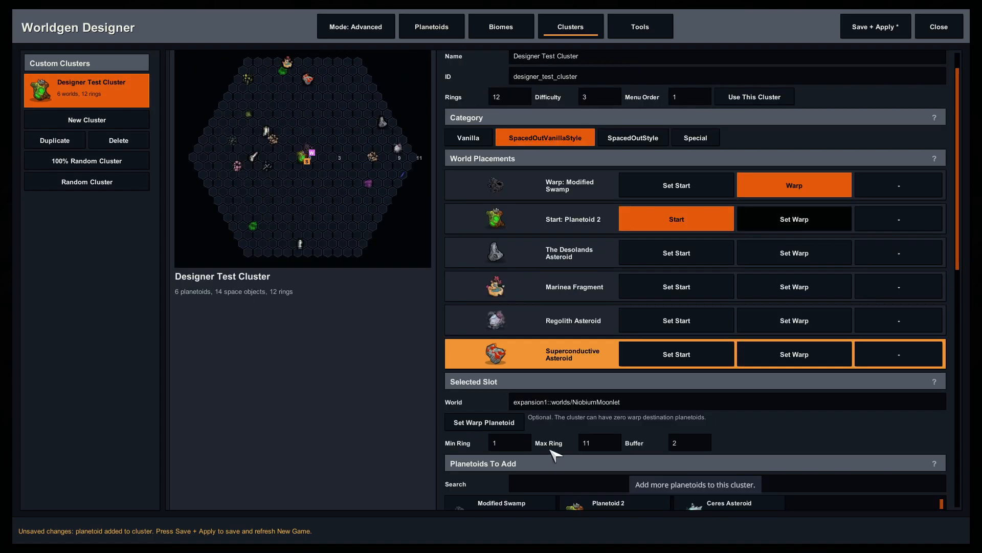
Set The Desolands Asteroid's maximum ring to 5
{"action": "scroll", "coordinate": [543, 350], "scroll_direction": "up", "scroll_amount": 1}
{"action": "left_click", "coordinate": [562, 285]}
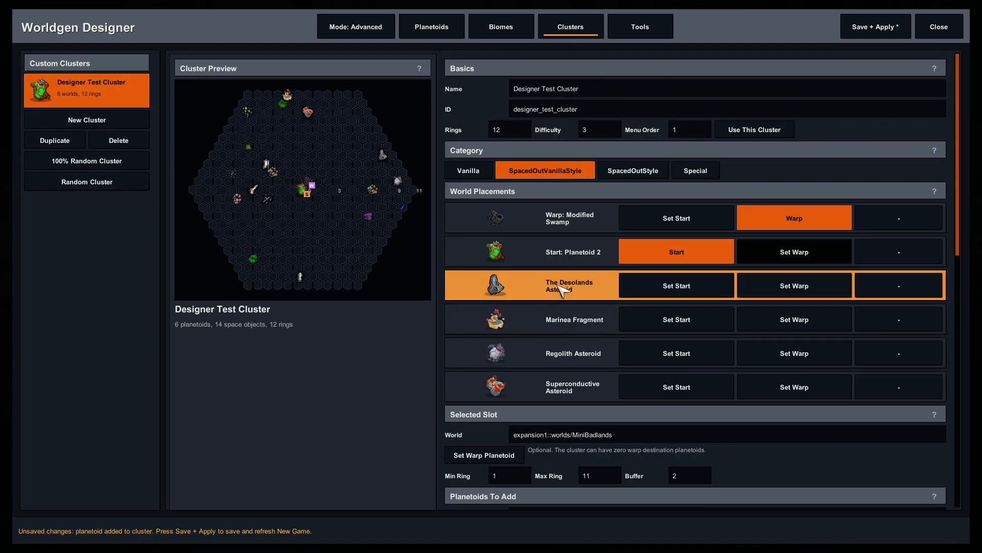
{"action": "type", "text": "5"}
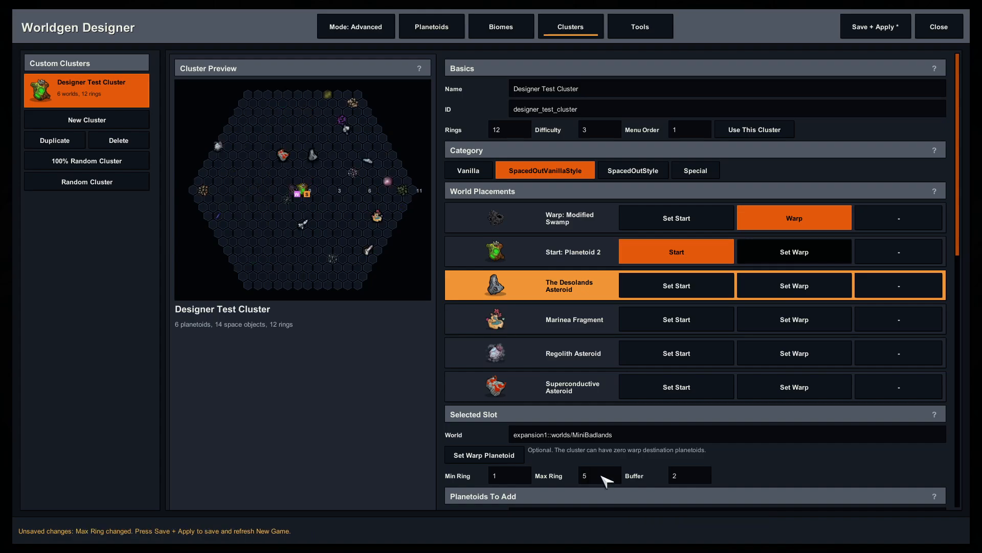
Set the Modified Swamp warp world's maximum ring to 5 and its minimum ring to 2
{"action": "left_click", "coordinate": [535, 220]}
{"action": "left_click", "coordinate": [616, 494]}
{"action": "type", "text": "5"}
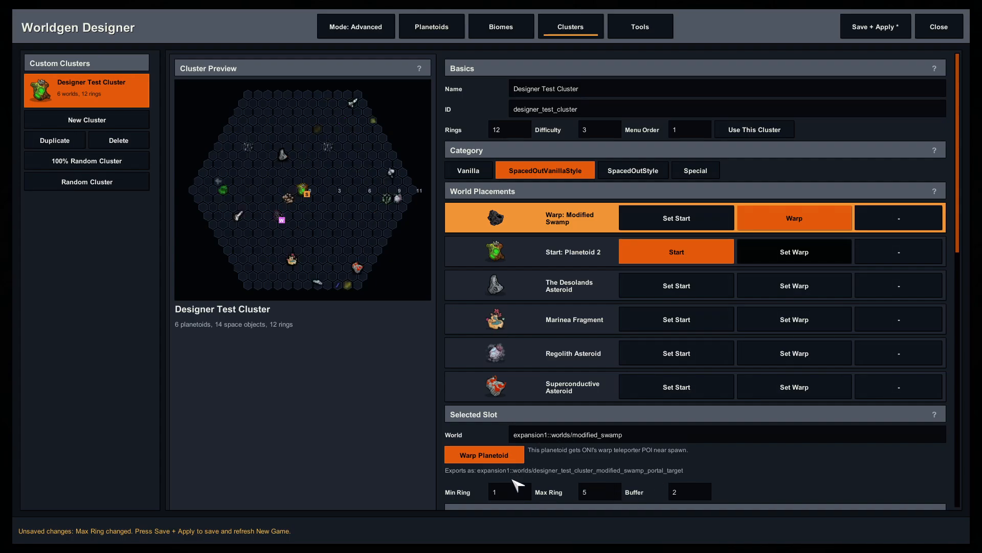
{"action": "left_click", "coordinate": [509, 492]}
{"action": "type", "text": "2"}
Reduce the Modified Swamp warp world's maximum ring to 3
{"action": "scroll", "coordinate": [471, 419], "scroll_direction": "down", "scroll_amount": 3}
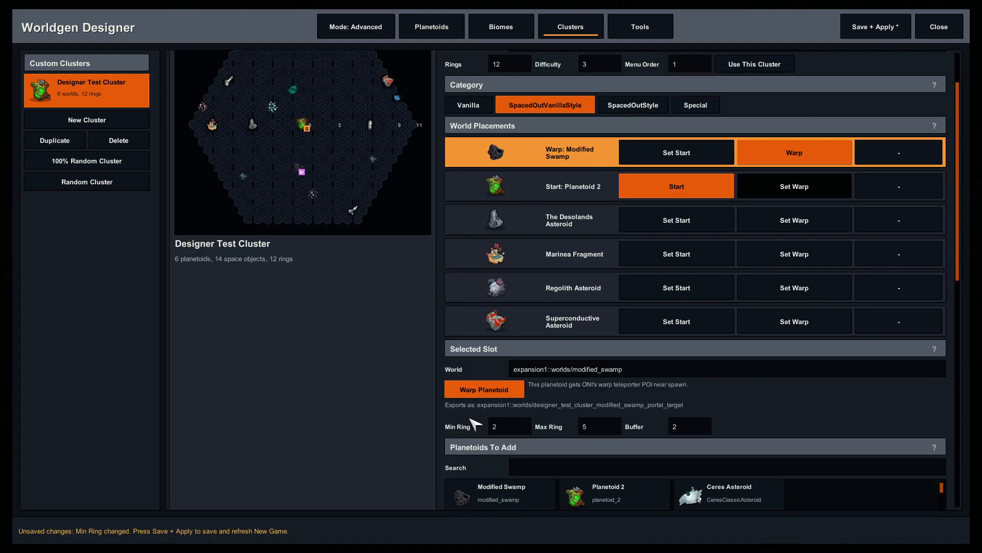
{"action": "scroll", "coordinate": [419, 377], "scroll_direction": "up", "scroll_amount": 3}
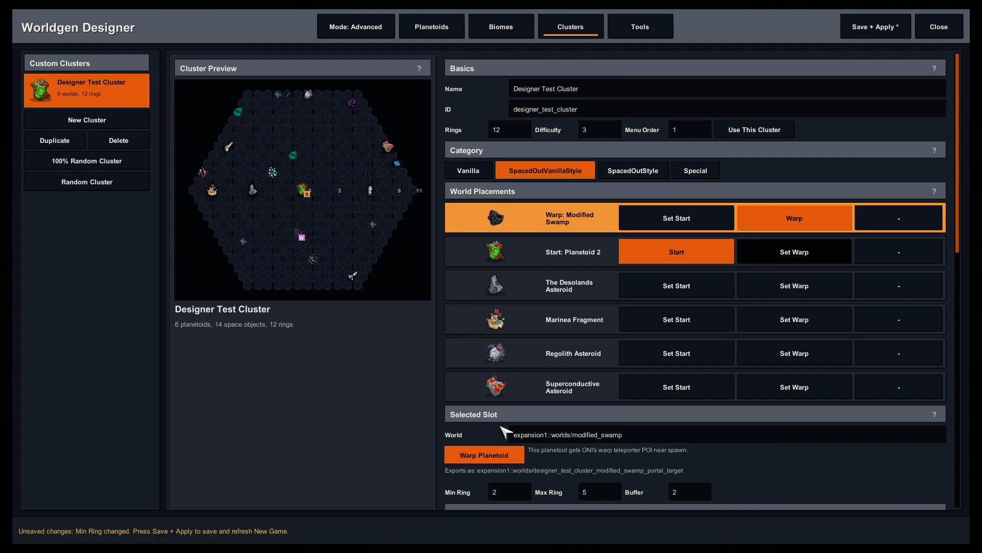
{"action": "left_click", "coordinate": [596, 494]}
{"action": "type", "text": "3"}
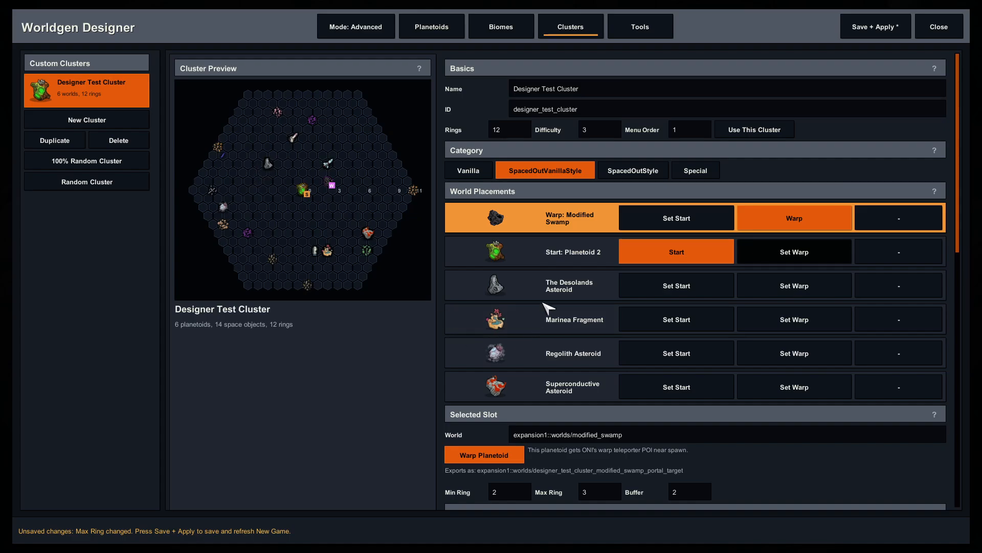
Set the Marinea Fragment's maximum ring to 4
{"action": "left_click", "coordinate": [546, 311]}
{"action": "scroll", "coordinate": [575, 439], "scroll_direction": "down", "scroll_amount": 1}
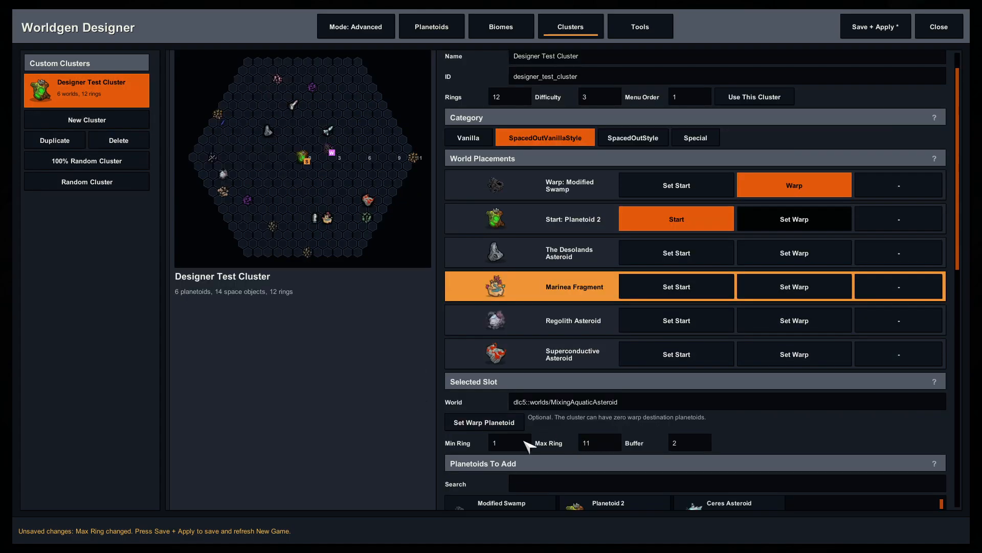
{"action": "left_click", "coordinate": [607, 445]}
{"action": "type", "text": "4"}
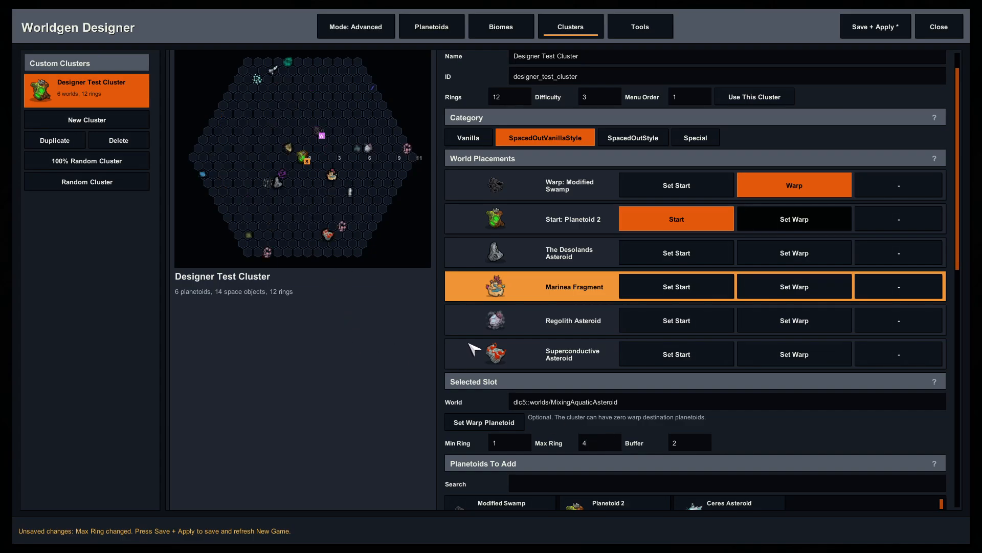
Set the Regolith Asteroid's minimum ring to 6
{"action": "left_click", "coordinate": [540, 328]}
{"action": "left_click", "coordinate": [509, 448]}
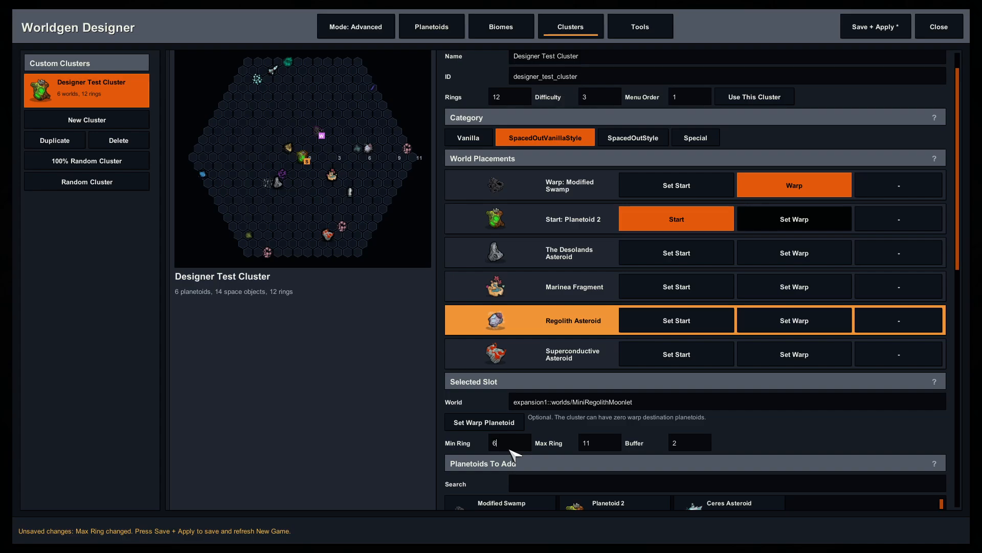
{"action": "type", "text": "6"}
Set the Superconductive Asteroid's minimum ring to 8
{"action": "left_click", "coordinate": [550, 364]}
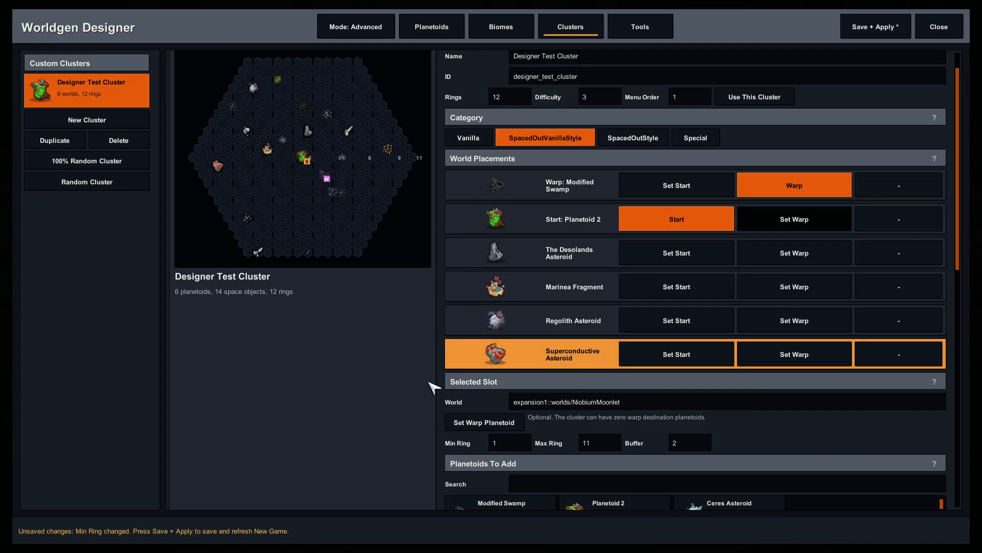
{"action": "scroll", "coordinate": [432, 389], "scroll_direction": "down", "scroll_amount": 1}
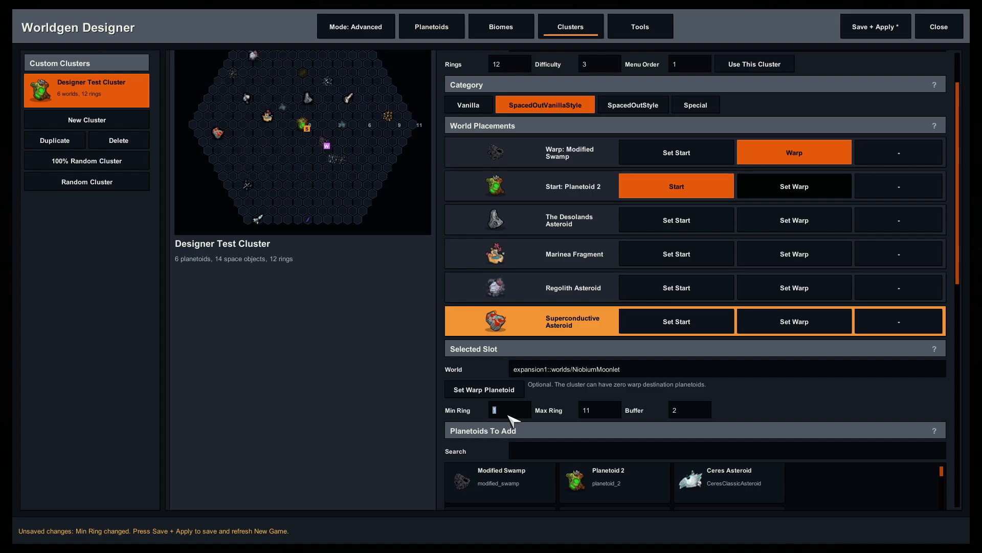
{"action": "left_click", "coordinate": [509, 414]}
{"action": "type", "text": "8"}
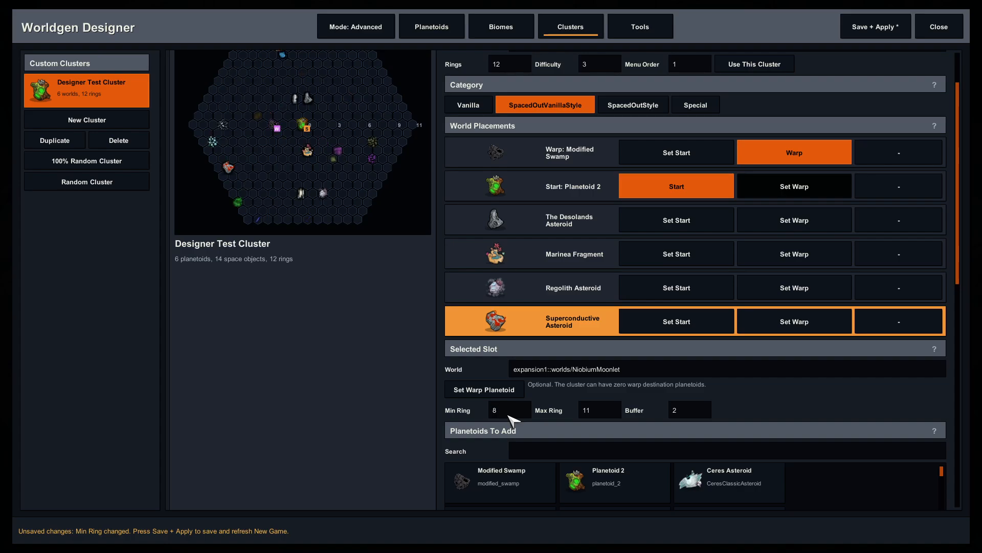
Review the cluster preview and the Default Mineables pool's spawn settings, included objects and available mineable objects
{"action": "scroll", "coordinate": [399, 321], "scroll_direction": "up", "scroll_amount": 2}
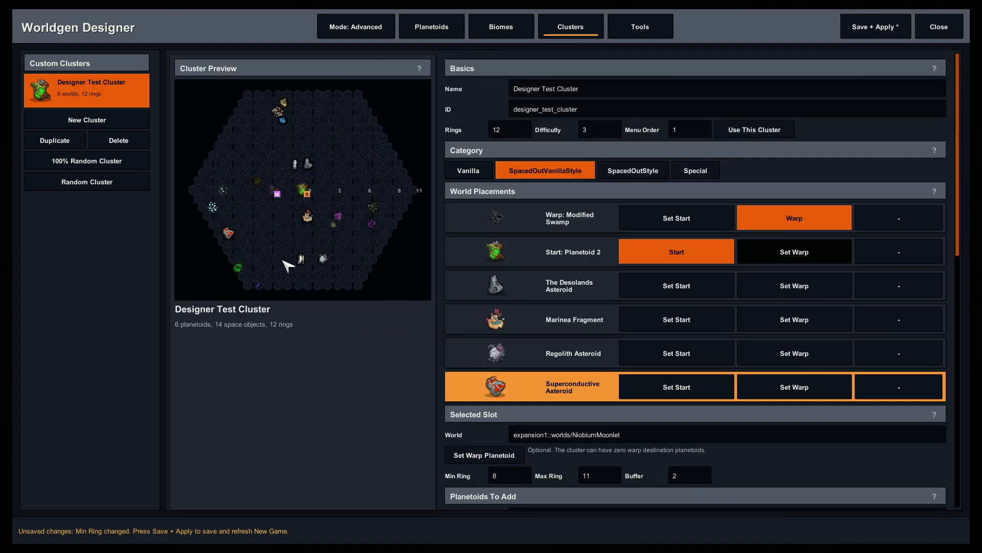
{"action": "scroll", "coordinate": [275, 321], "scroll_direction": "down", "scroll_amount": 4}
{"action": "scroll", "coordinate": [277, 327], "scroll_direction": "down", "scroll_amount": 5}
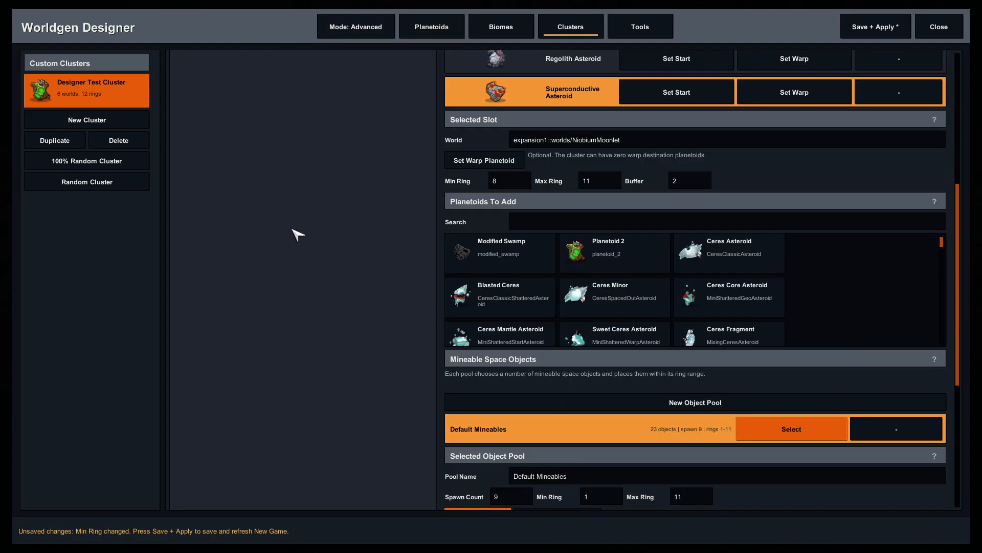
{"action": "scroll", "coordinate": [303, 296], "scroll_direction": "up", "scroll_amount": 3}
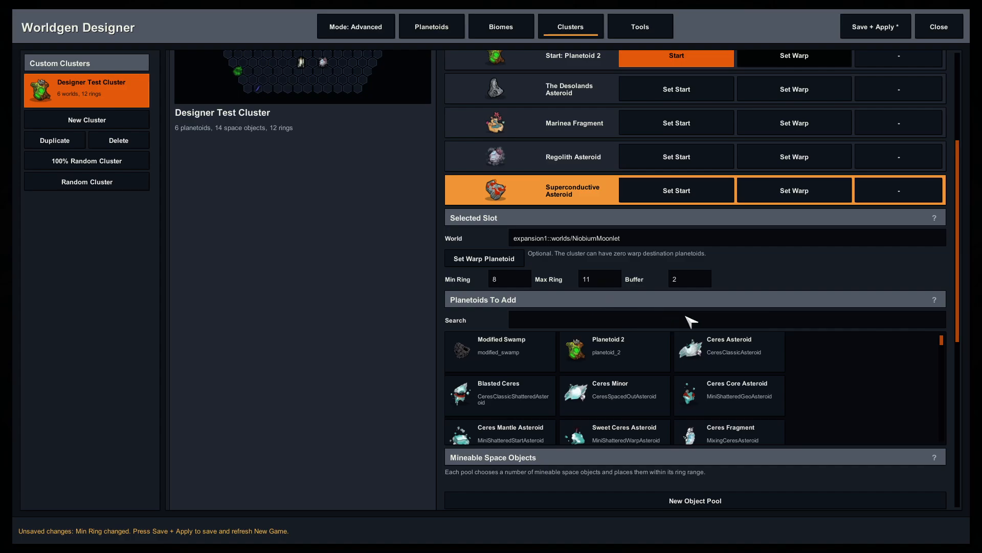
{"action": "scroll", "coordinate": [358, 335], "scroll_direction": "down", "scroll_amount": 4}
{"action": "scroll", "coordinate": [359, 335], "scroll_direction": "down", "scroll_amount": 3}
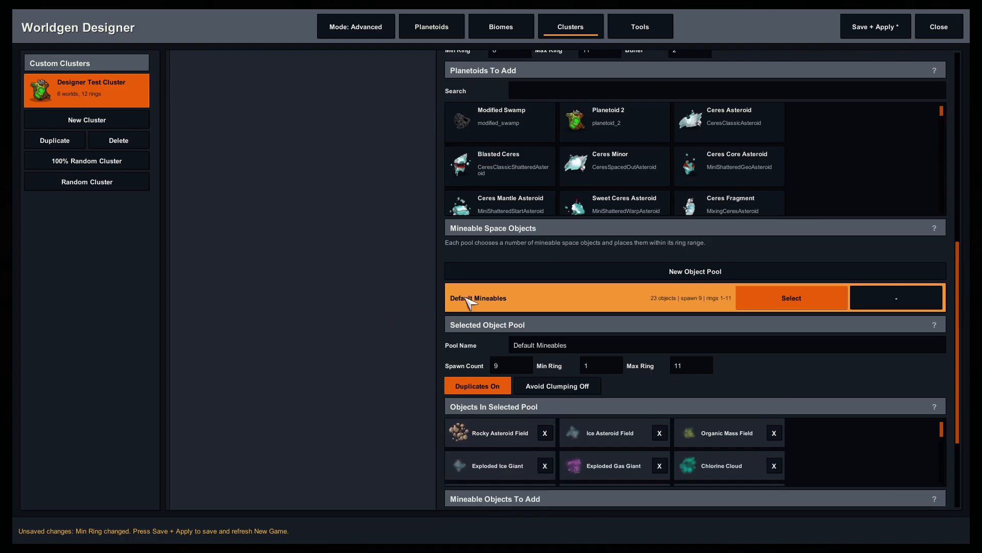
{"action": "scroll", "coordinate": [514, 281], "scroll_direction": "down", "scroll_amount": 4}
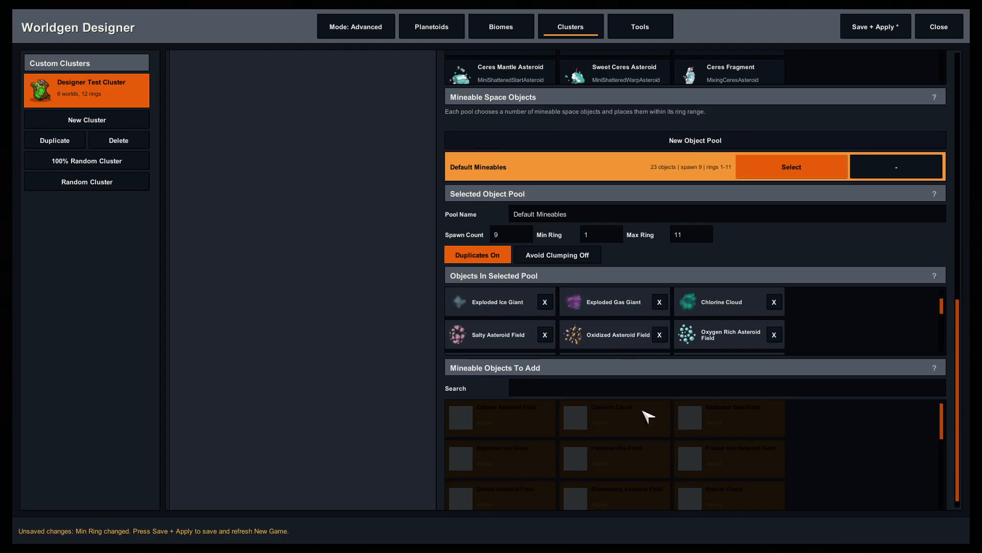
{"action": "scroll", "coordinate": [450, 448], "scroll_direction": "up", "scroll_amount": 3}
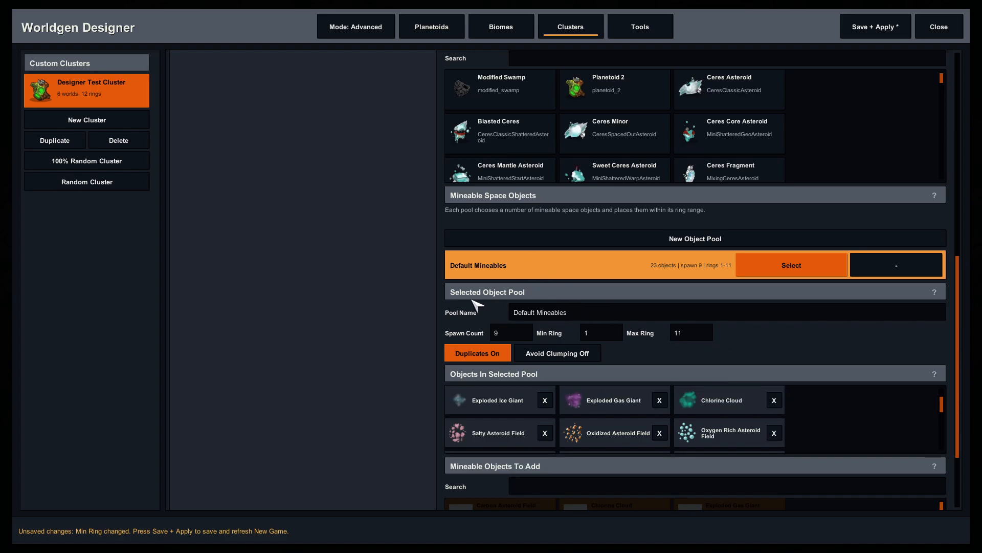
{"action": "scroll", "coordinate": [542, 327], "scroll_direction": "up", "scroll_amount": 5}
{"action": "scroll", "coordinate": [532, 342], "scroll_direction": "up", "scroll_amount": 8}
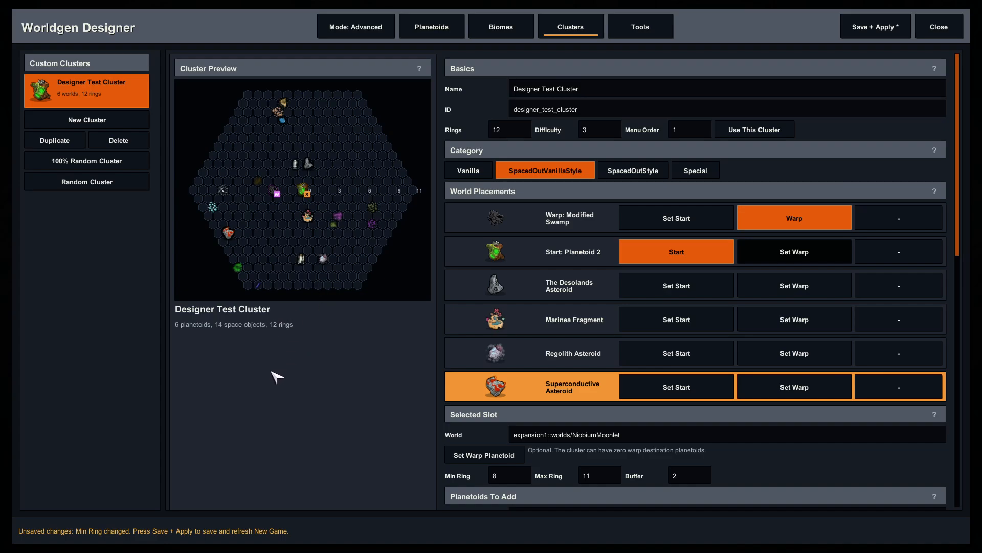
Remove the Default Mineables pool from the cluster's mineable space objects
{"action": "scroll", "coordinate": [275, 404], "scroll_direction": "down", "scroll_amount": 12}
{"action": "left_click", "coordinate": [884, 263]}
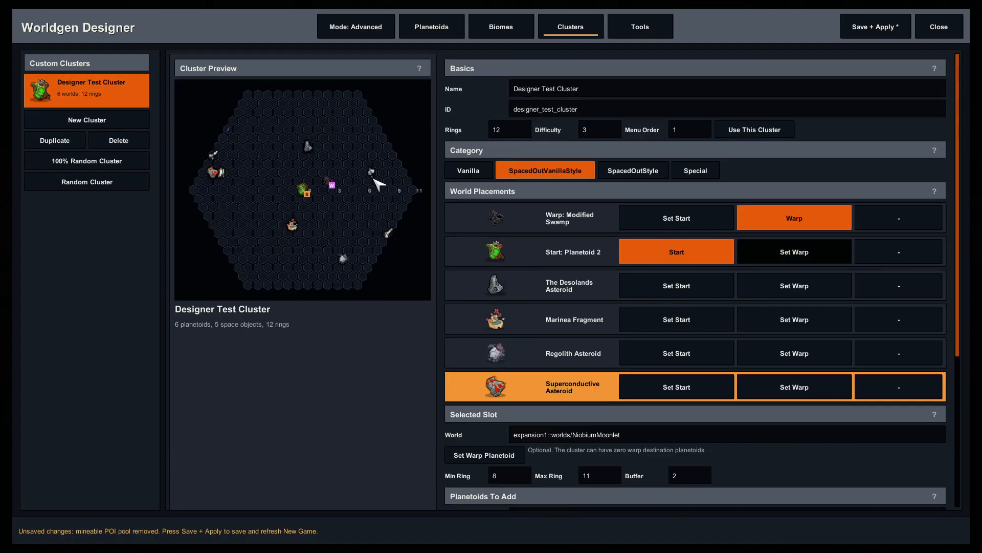
{"action": "scroll", "coordinate": [367, 414], "scroll_direction": "down", "scroll_amount": 6}
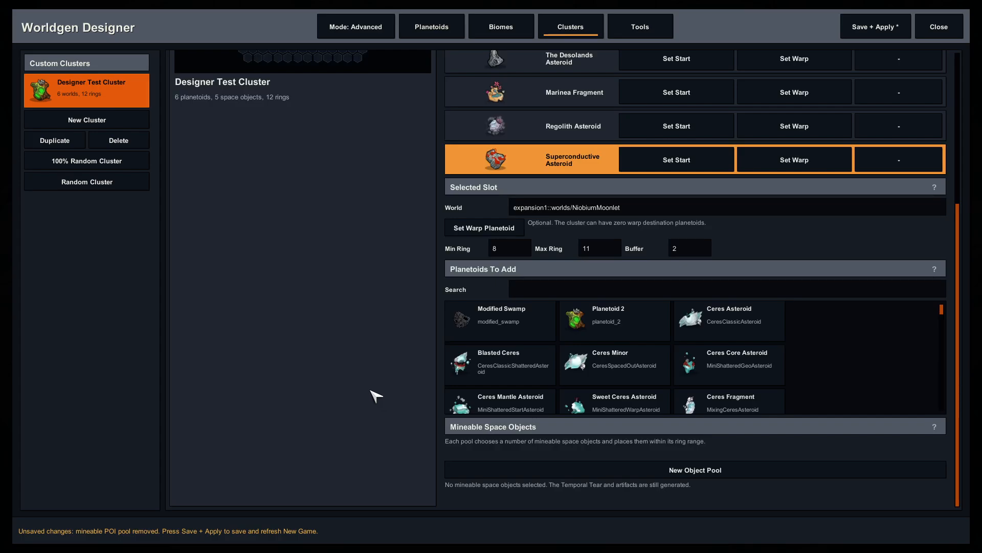
{"action": "scroll", "coordinate": [614, 365], "scroll_direction": "down", "scroll_amount": 1}
{"action": "scroll", "coordinate": [328, 381], "scroll_direction": "up", "scroll_amount": 3}
{"action": "scroll", "coordinate": [325, 383], "scroll_direction": "down", "scroll_amount": 3}
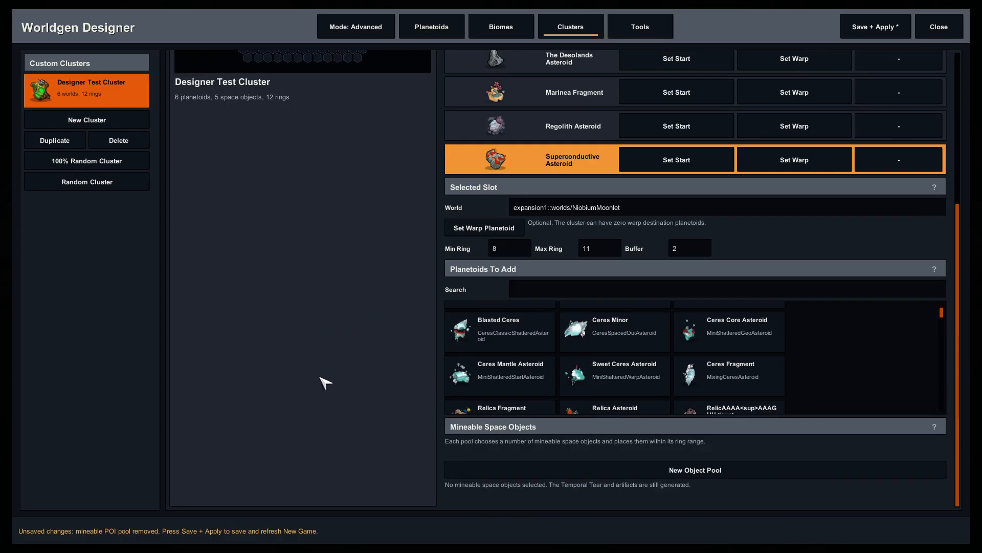
Create a new mineable object pool and set its spawn count to 5
{"action": "scroll", "coordinate": [512, 387], "scroll_direction": "down", "scroll_amount": 2}
{"action": "left_click", "coordinate": [573, 469]}
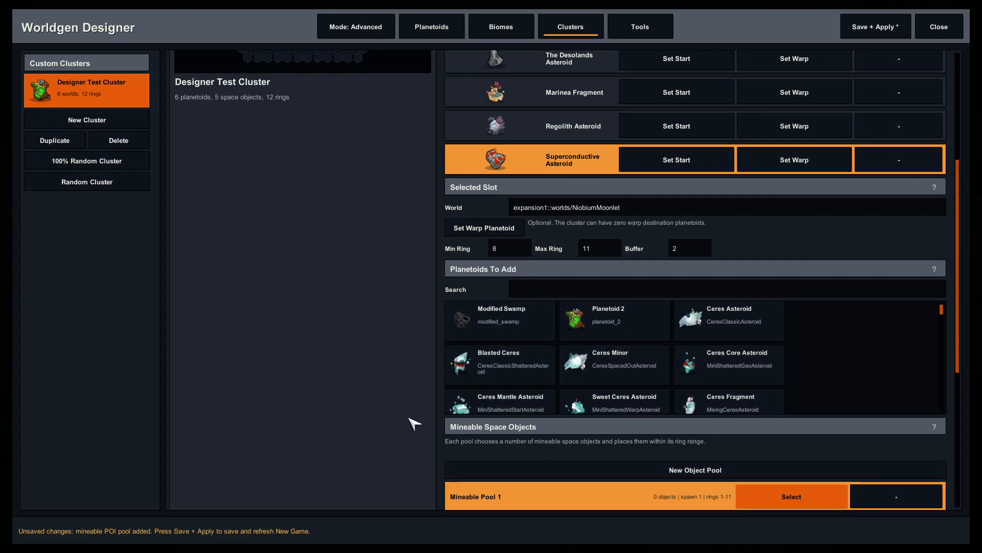
{"action": "scroll", "coordinate": [394, 415], "scroll_direction": "down", "scroll_amount": 4}
{"action": "scroll", "coordinate": [385, 404], "scroll_direction": "down", "scroll_amount": 1}
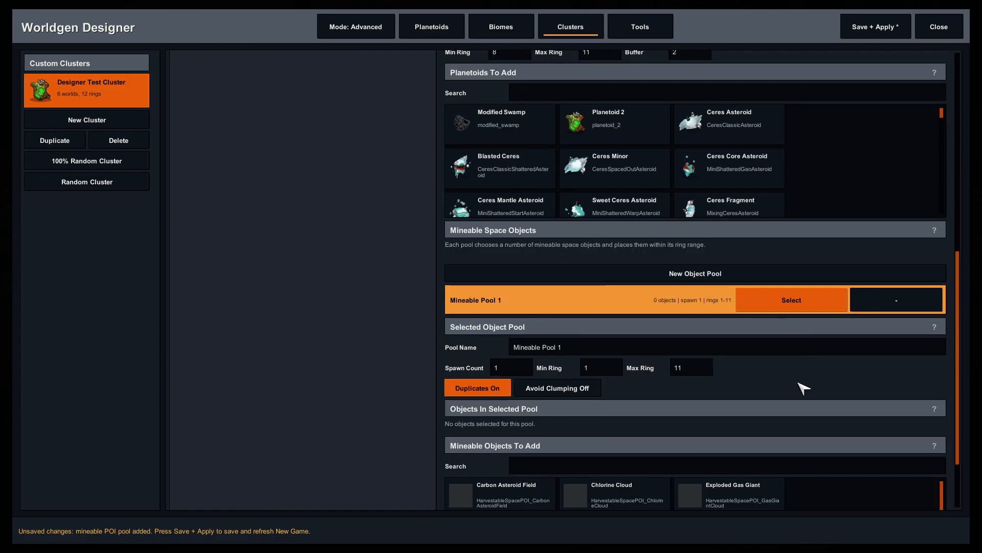
{"action": "left_click", "coordinate": [509, 368]}
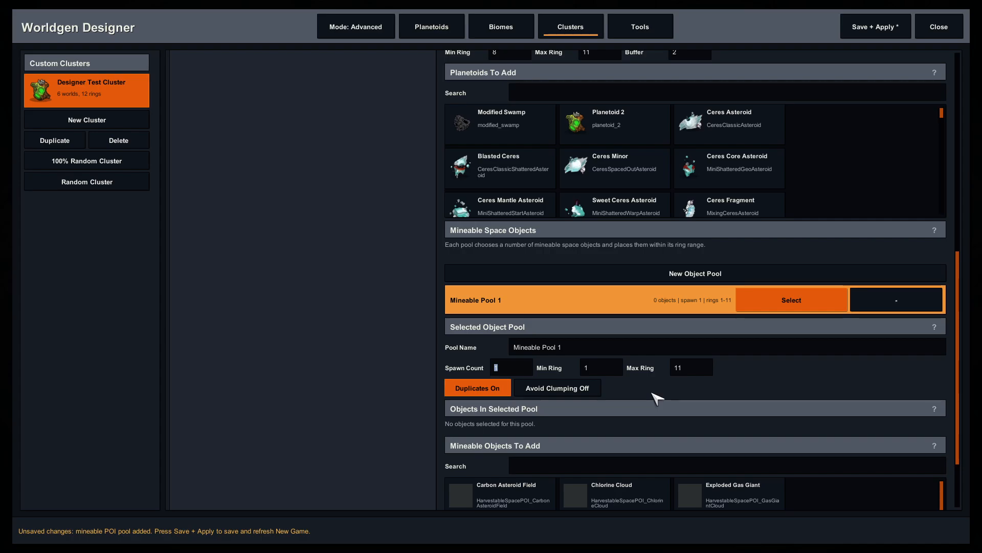
{"action": "type", "text": "5"}
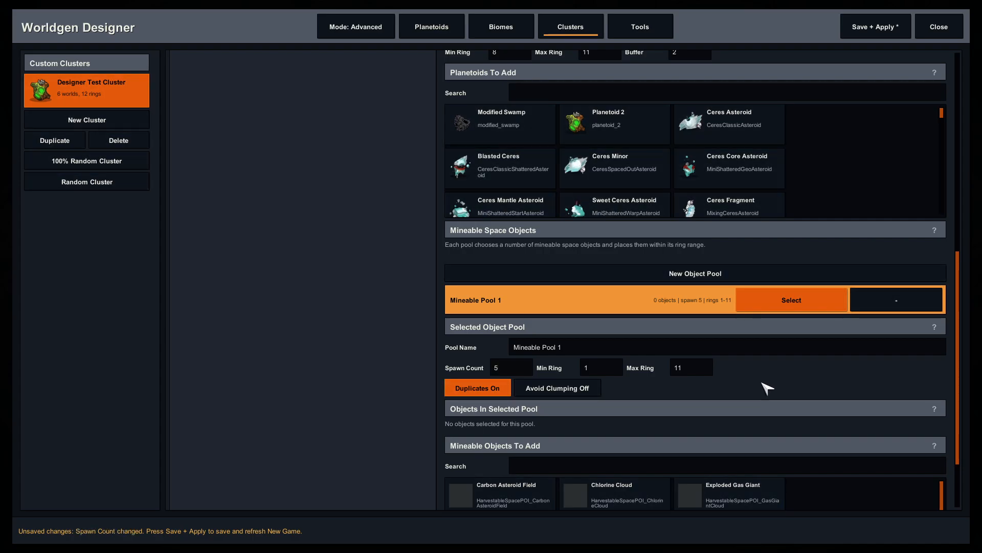
Limit the new mineable pool to a maximum ring of 4 and a spawn count of 3, with duplicates off
{"action": "type", "text": "4"}
{"action": "key", "text": "Return"}
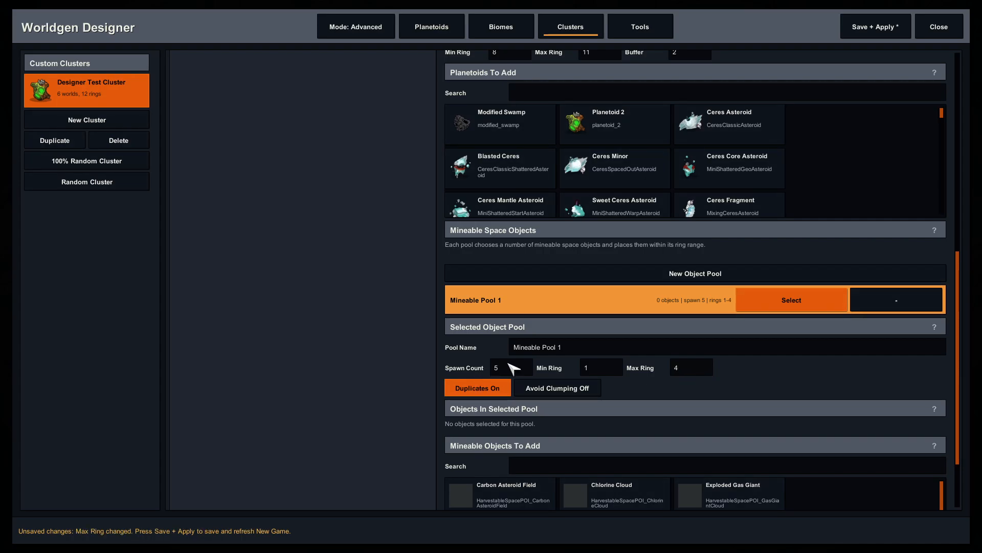
{"action": "type", "text": "3"}
{"action": "key", "text": "Return"}
{"action": "scroll", "coordinate": [318, 395], "scroll_direction": "down", "scroll_amount": 2}
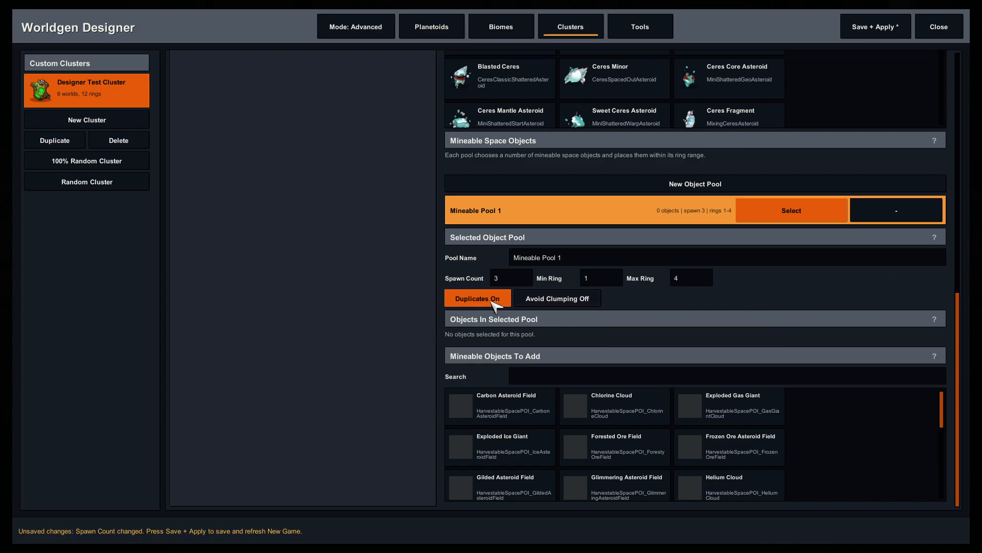
{"action": "left_click", "coordinate": [478, 298]}
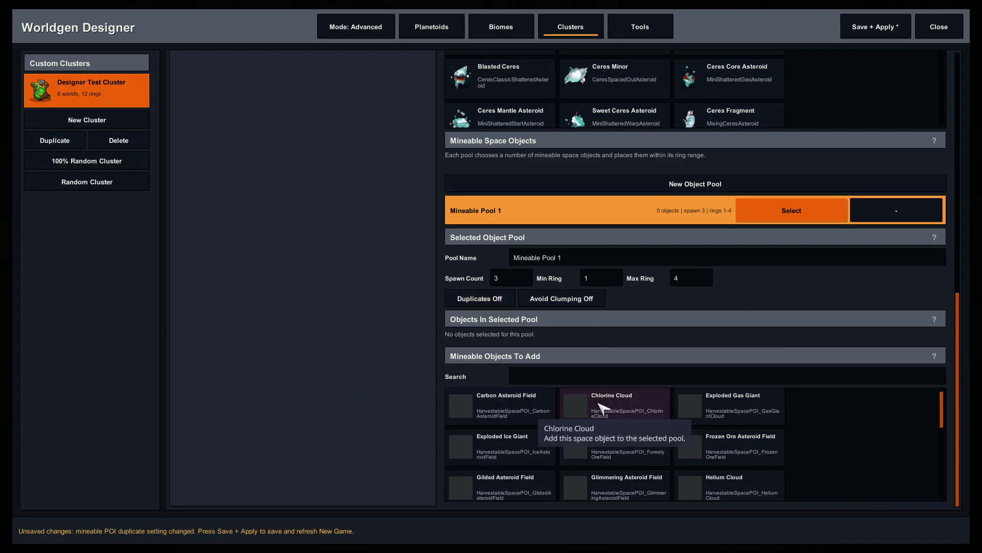
Add Chlorine Cloud, Oxygen Rich Asteroid Field and Metallic Asteroid Field to the mineable pool
{"action": "left_click", "coordinate": [588, 398]}
{"action": "scroll", "coordinate": [501, 431], "scroll_direction": "down", "scroll_amount": 1}
{"action": "scroll", "coordinate": [589, 451], "scroll_direction": "down", "scroll_amount": 5}
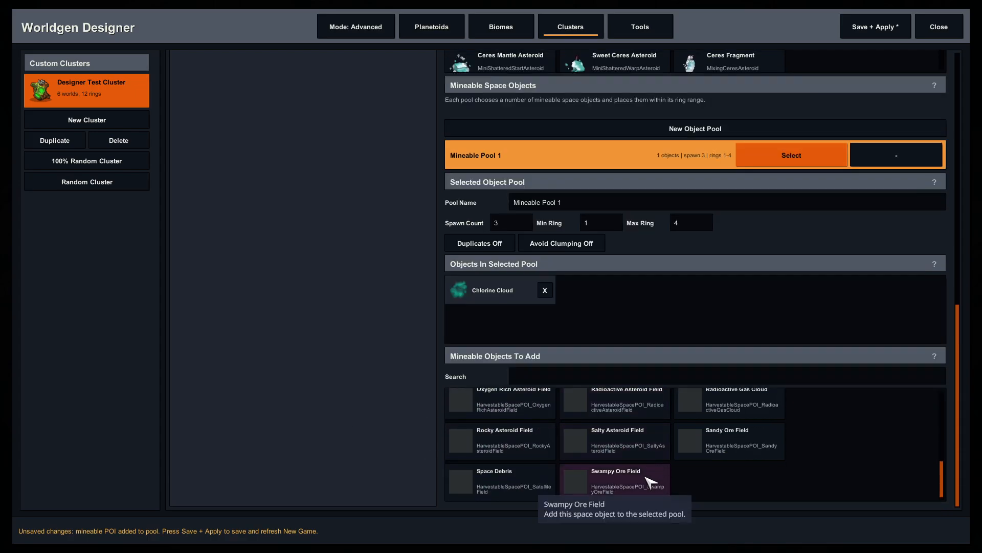
{"action": "left_click", "coordinate": [534, 407]}
{"action": "scroll", "coordinate": [614, 445], "scroll_direction": "up", "scroll_amount": 3}
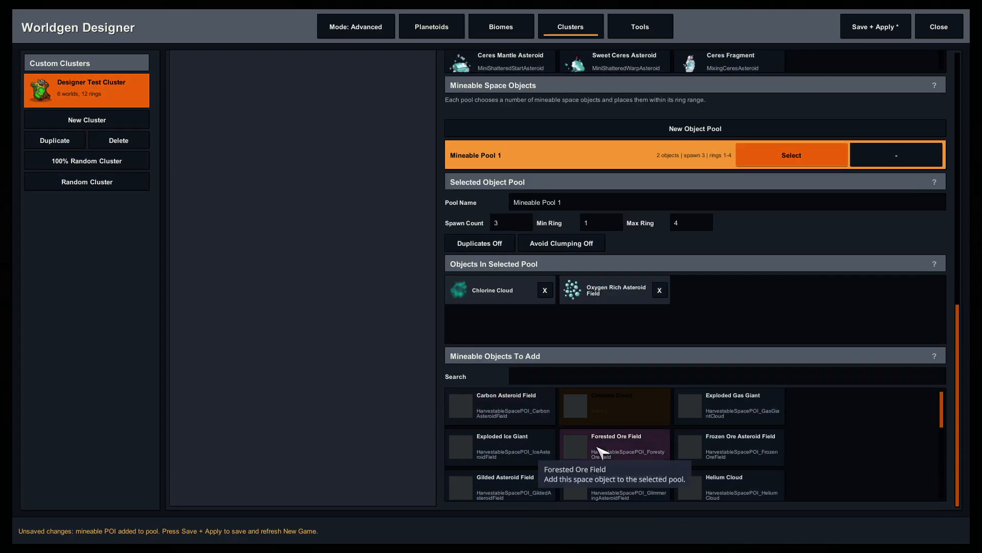
{"action": "left_click", "coordinate": [732, 440]}
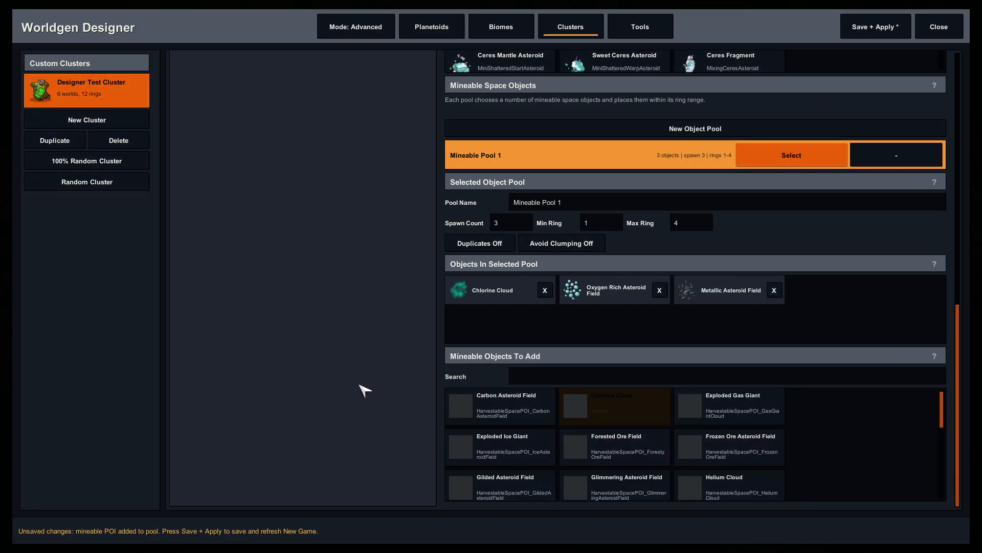
Save and apply the cluster changes, and check the pool's space objects in the cluster preview
{"action": "left_click", "coordinate": [865, 28]}
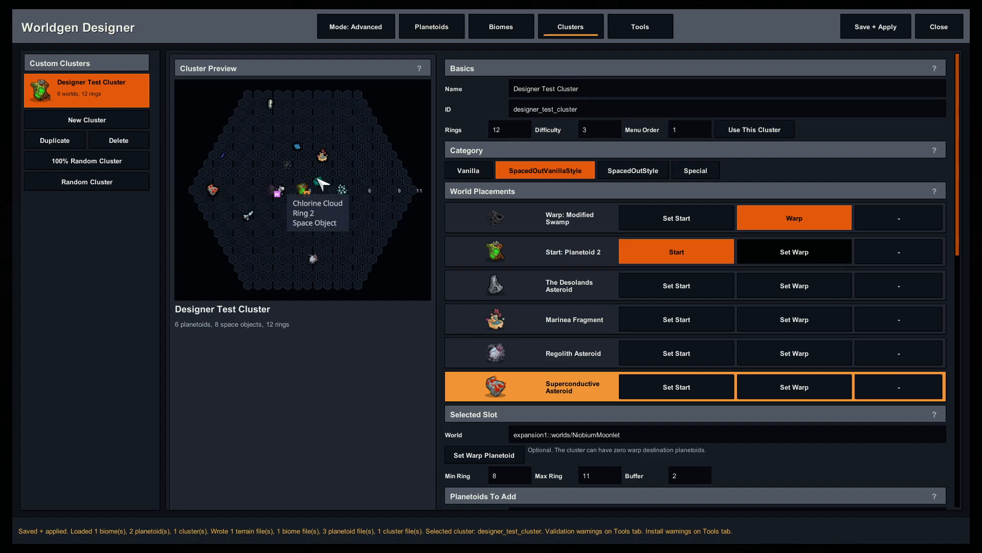
{"action": "mouse_move", "coordinate": [292, 164]}
{"action": "scroll", "coordinate": [285, 373], "scroll_direction": "down", "scroll_amount": 10}
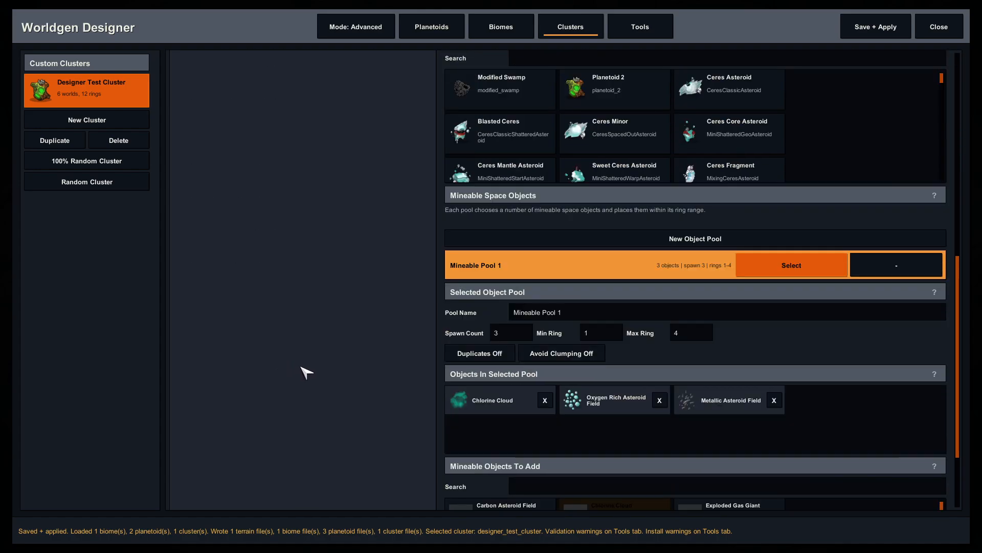
{"action": "scroll", "coordinate": [387, 379], "scroll_direction": "down", "scroll_amount": 2}
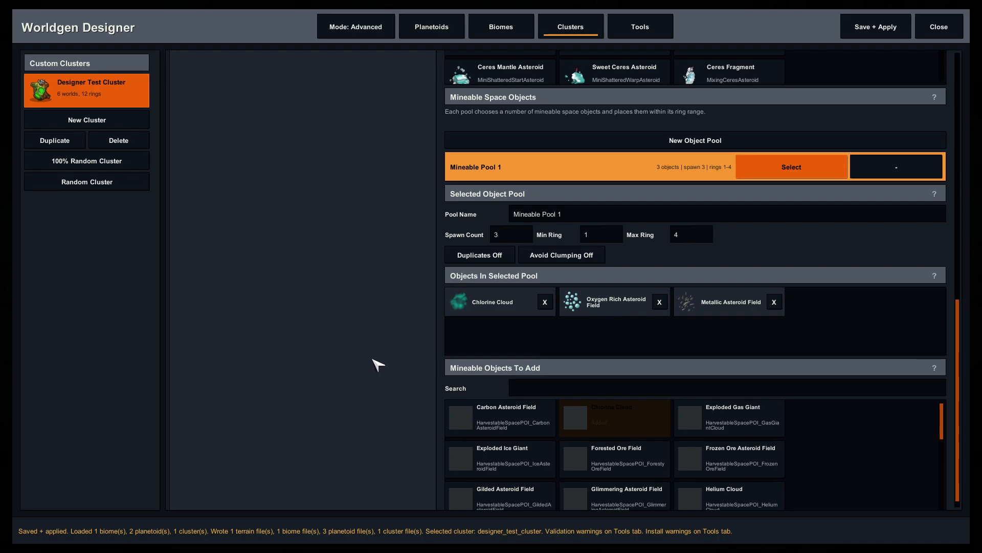
{"action": "scroll", "coordinate": [379, 364], "scroll_direction": "down", "scroll_amount": 1}
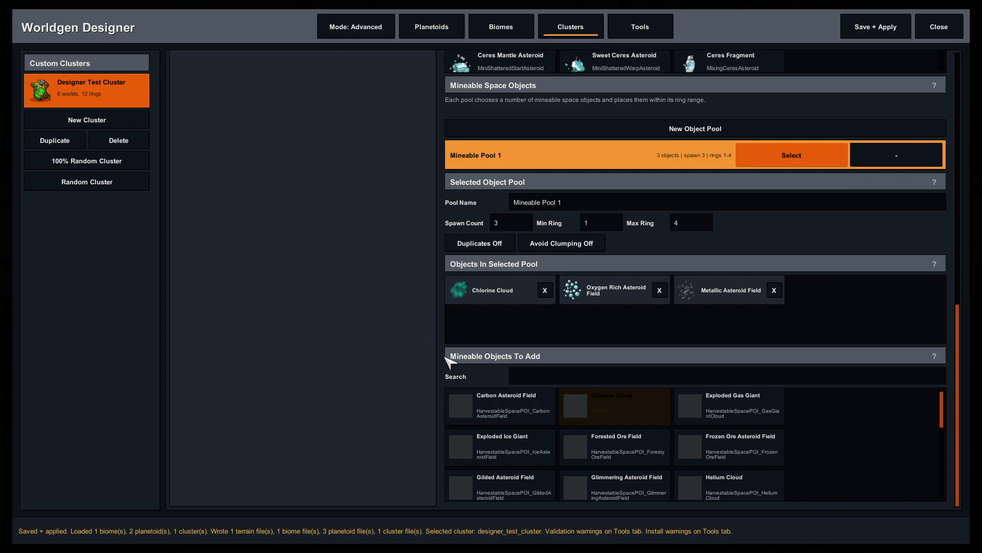
{"action": "scroll", "coordinate": [711, 327], "scroll_direction": "up", "scroll_amount": 4}
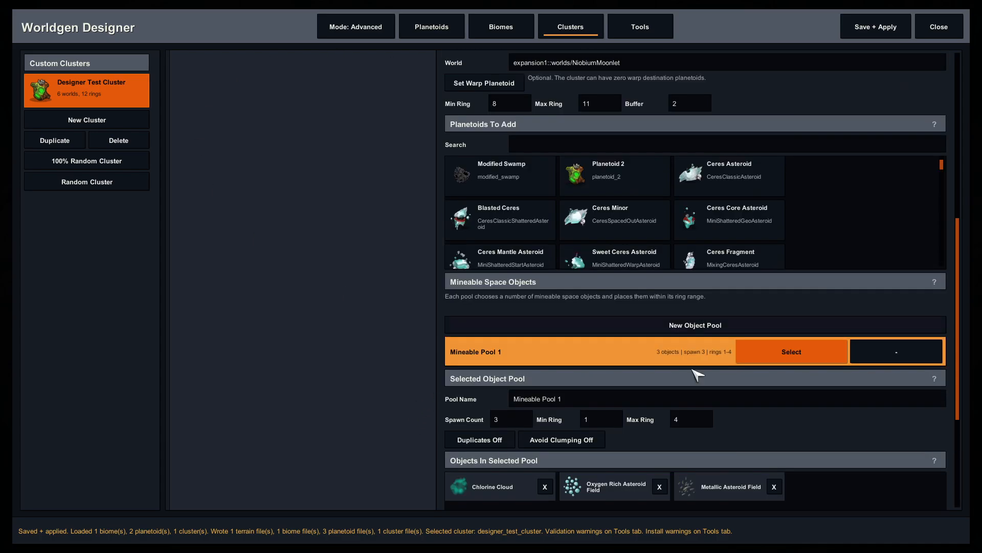
Add another mineable object pool and rename the currently selected pool to Mineable Pool 2
{"action": "left_click", "coordinate": [654, 324]}
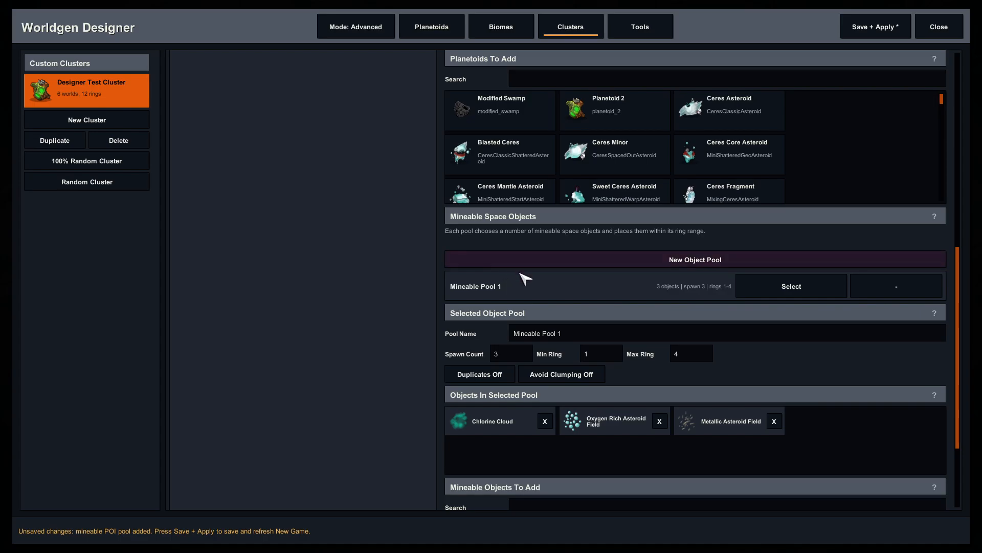
{"action": "left_click", "coordinate": [578, 336]}
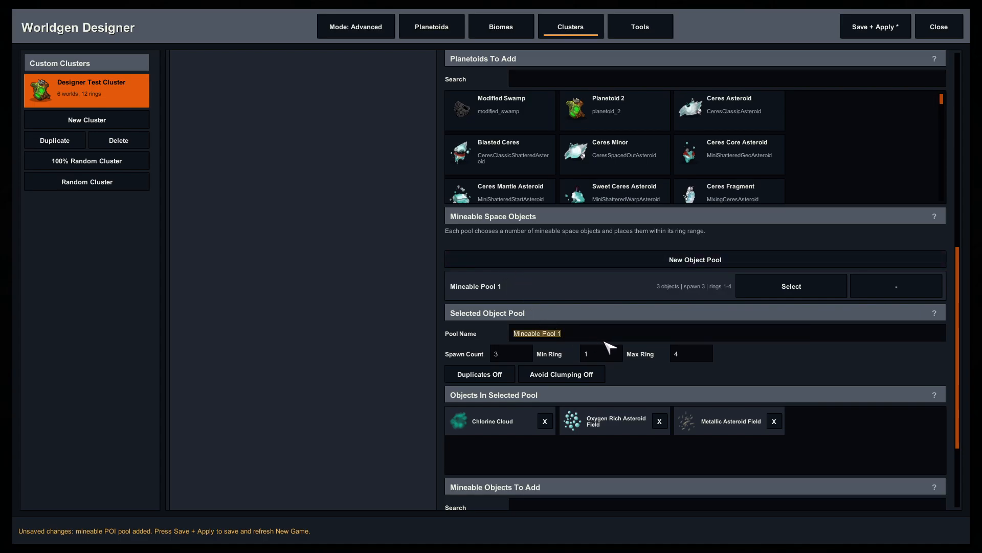
{"action": "left_click", "coordinate": [604, 342]}
{"action": "left_click", "coordinate": [570, 336]}
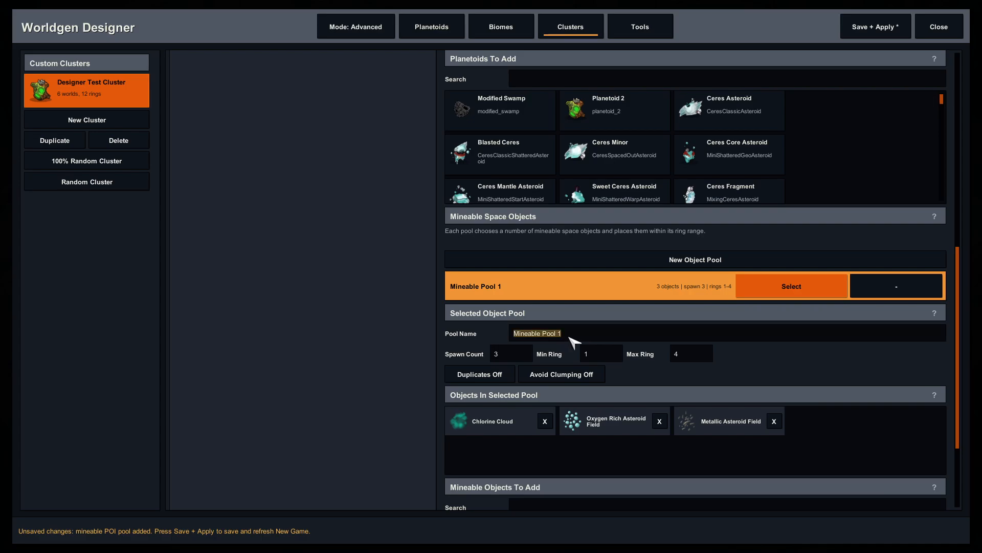
{"action": "left_click", "coordinate": [563, 336]}
{"action": "key", "text": "BackSpace"}
{"action": "type", "text": "2"}
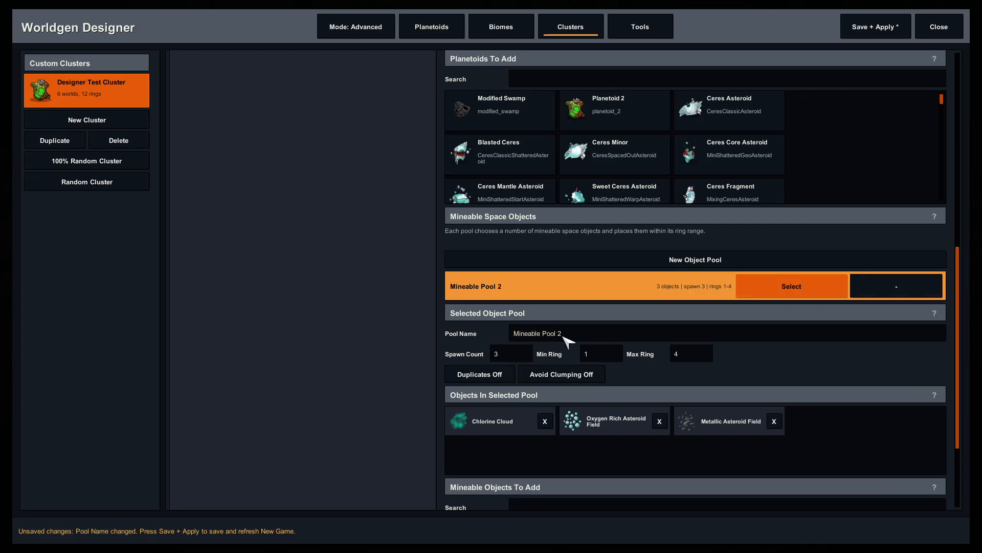
Add another mineable object pool to the cluster, name it Mineable Pool 3, and save and apply the changes
{"action": "left_click", "coordinate": [563, 337]}
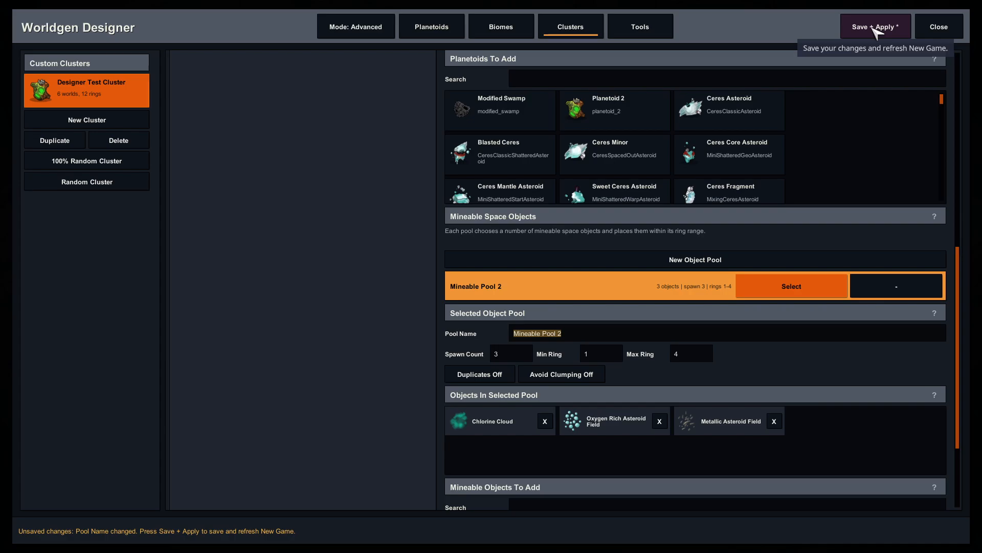
{"action": "left_click", "coordinate": [644, 259]}
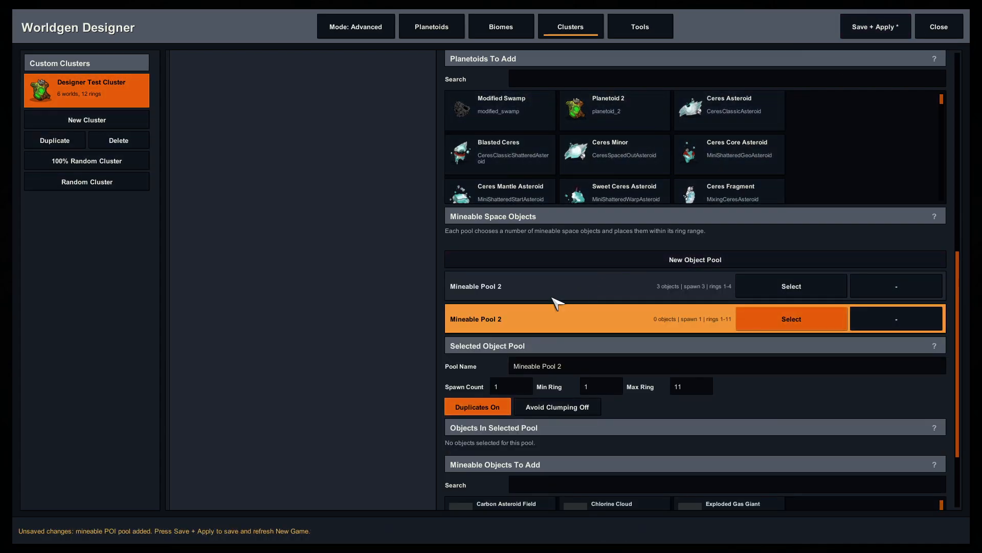
{"action": "left_click", "coordinate": [583, 367]}
{"action": "left_click", "coordinate": [583, 365]}
{"action": "key", "text": "BackSpace"}
{"action": "type", "text": "3"}
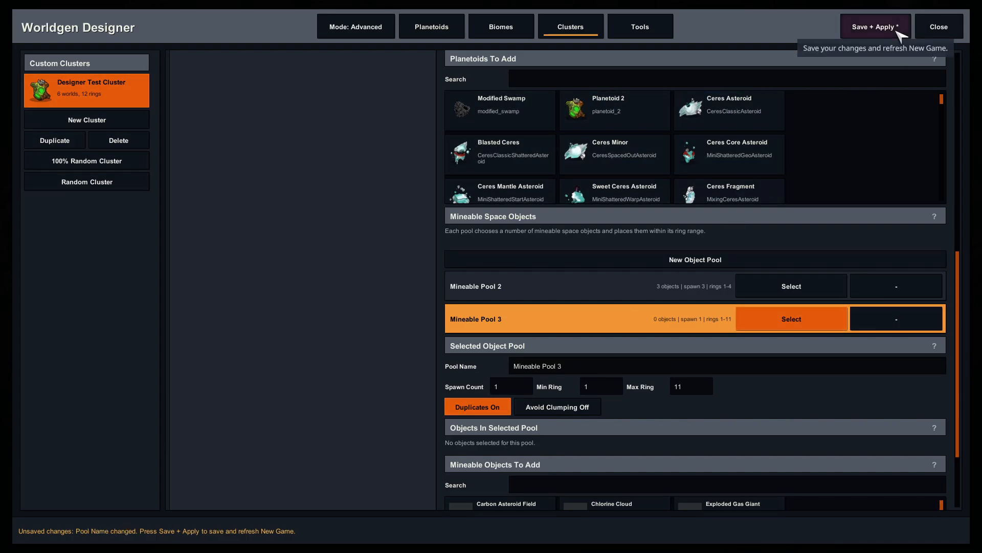
{"action": "left_click", "coordinate": [872, 27]}
Add Oily Asteroid Field, Organic Mass Field, Oxidized Asteroid Field, Chlorine Cloud and Exploded Gas Giant to Mineable Pool 3
{"action": "scroll", "coordinate": [507, 311], "scroll_direction": "down", "scroll_amount": 3}
{"action": "scroll", "coordinate": [475, 433], "scroll_direction": "down", "scroll_amount": 5}
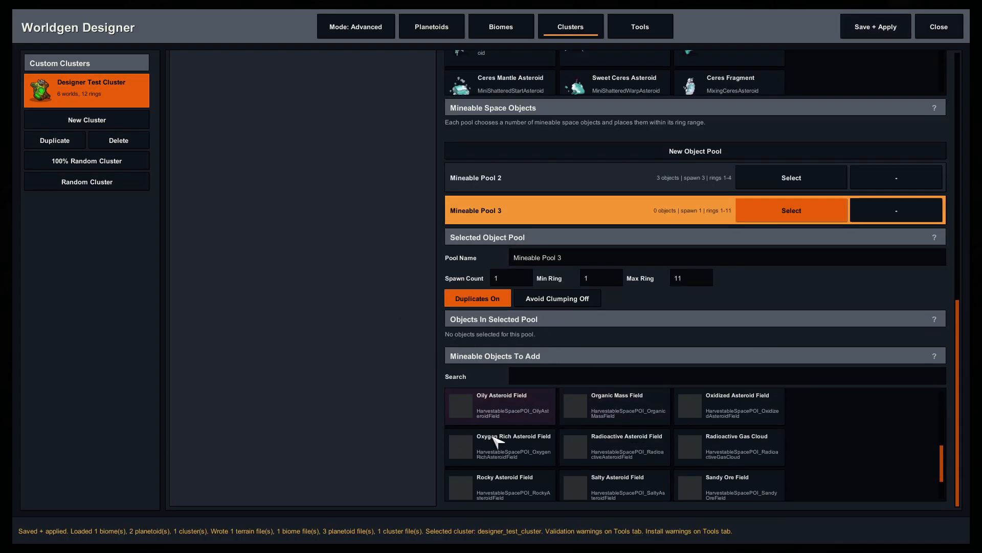
{"action": "left_click", "coordinate": [507, 412]}
{"action": "left_click", "coordinate": [618, 479]}
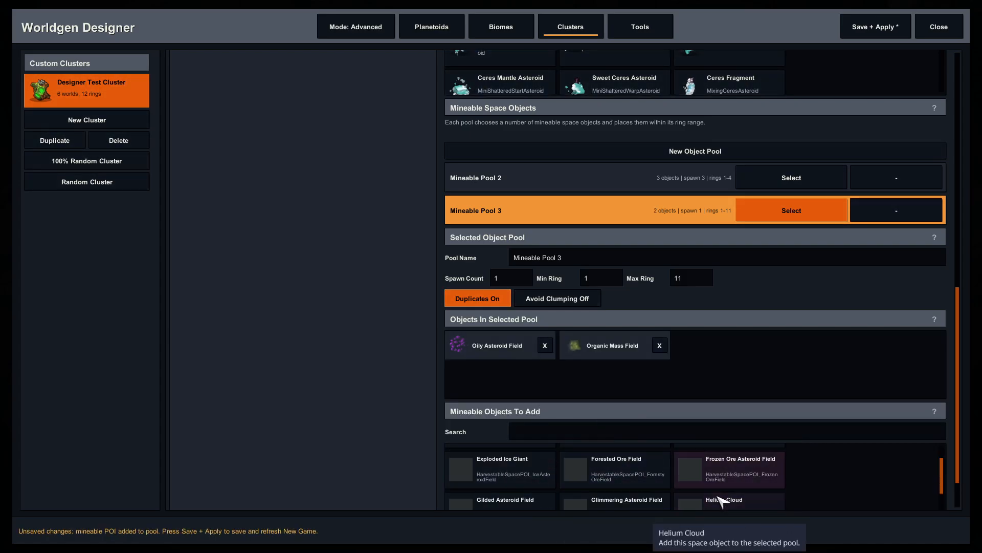
{"action": "left_click", "coordinate": [747, 479]}
{"action": "left_click", "coordinate": [619, 479]}
{"action": "left_click", "coordinate": [747, 476]}
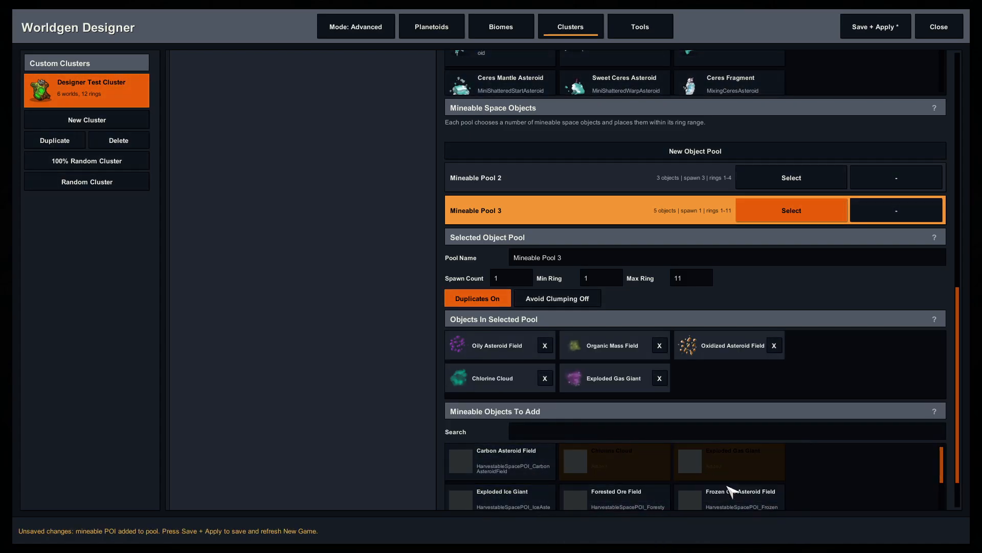
Add Frozen Ore Asteroid Field, Forested Ore Field, Exploded Ice Giant and Carbon Asteroid Field to Mineable Pool 3
{"action": "left_click", "coordinate": [732, 506]}
{"action": "left_click", "coordinate": [616, 506]}
{"action": "left_click", "coordinate": [507, 506]}
{"action": "left_click", "coordinate": [506, 463]}
{"action": "scroll", "coordinate": [415, 454], "scroll_direction": "down", "scroll_amount": 2}
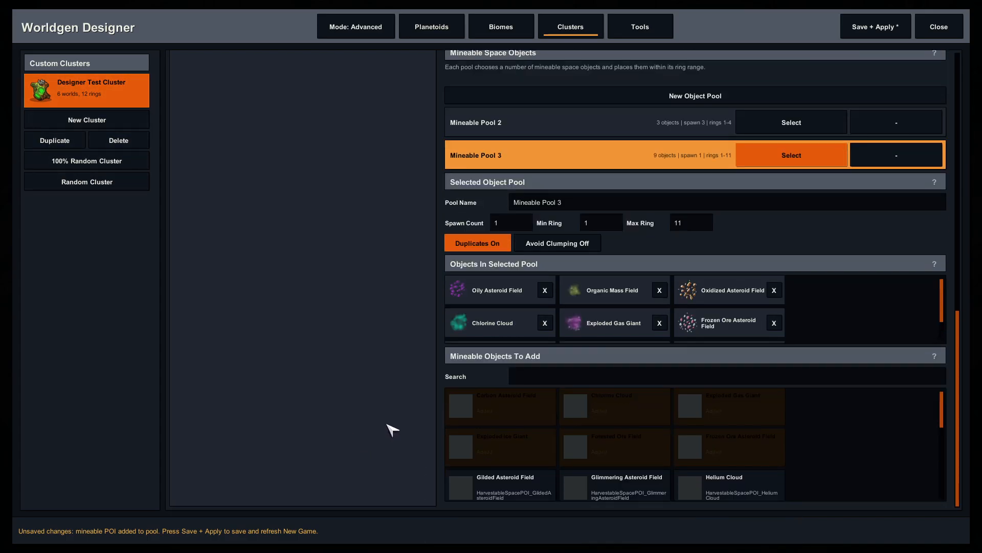
{"action": "scroll", "coordinate": [623, 329], "scroll_direction": "down", "scroll_amount": 2}
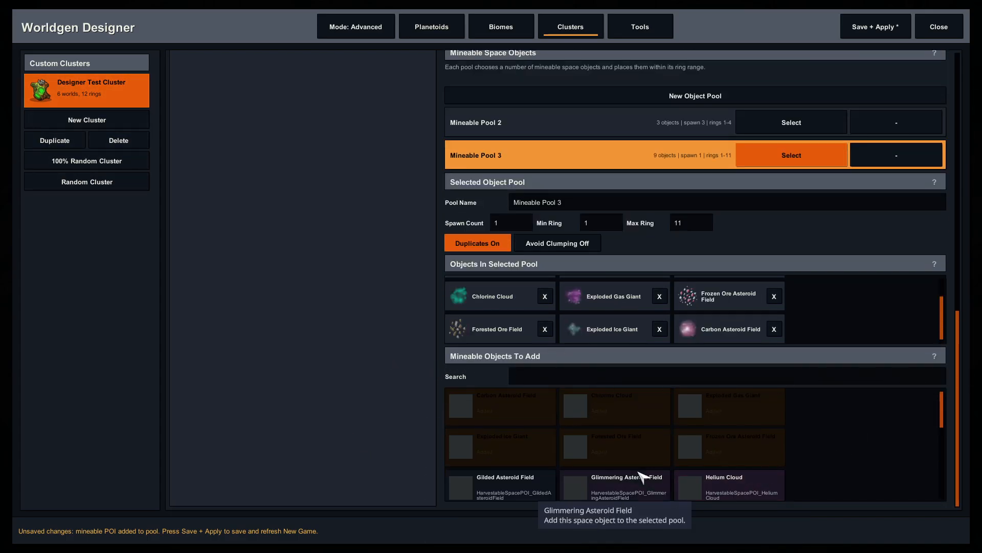
{"action": "scroll", "coordinate": [604, 479], "scroll_direction": "down", "scroll_amount": 5}
Set Mineable Pool 3's spawn count to 10 with Avoid Clumping on, save and apply, and close the Worldgen Designer
{"action": "scroll", "coordinate": [406, 427], "scroll_direction": "up", "scroll_amount": 1}
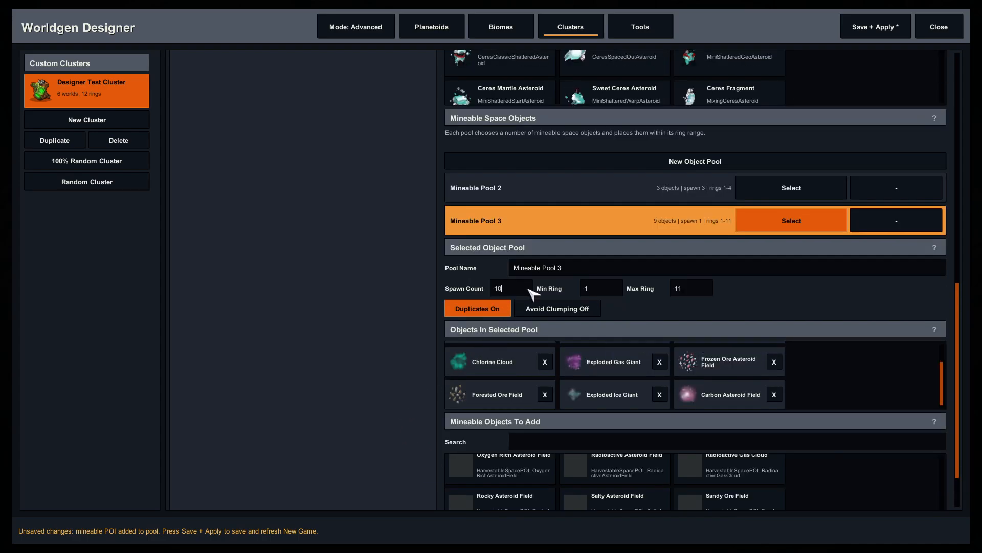
{"action": "key", "text": "Return"}
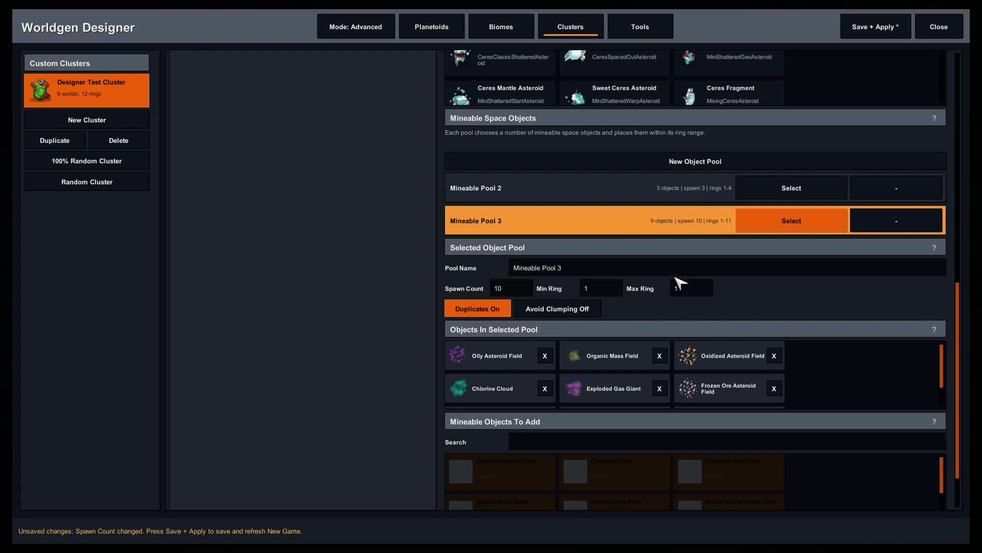
{"action": "left_click", "coordinate": [550, 309]}
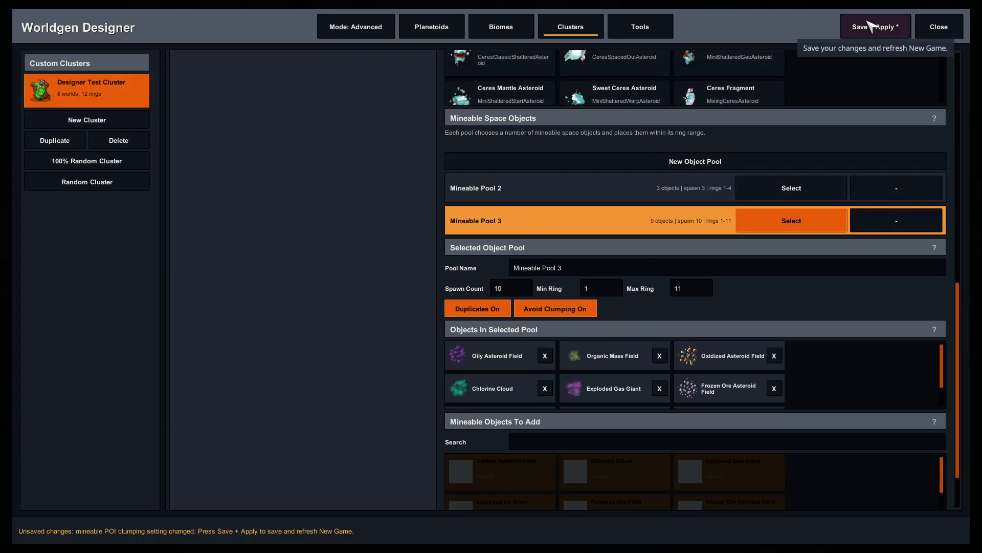
{"action": "left_click", "coordinate": [870, 26]}
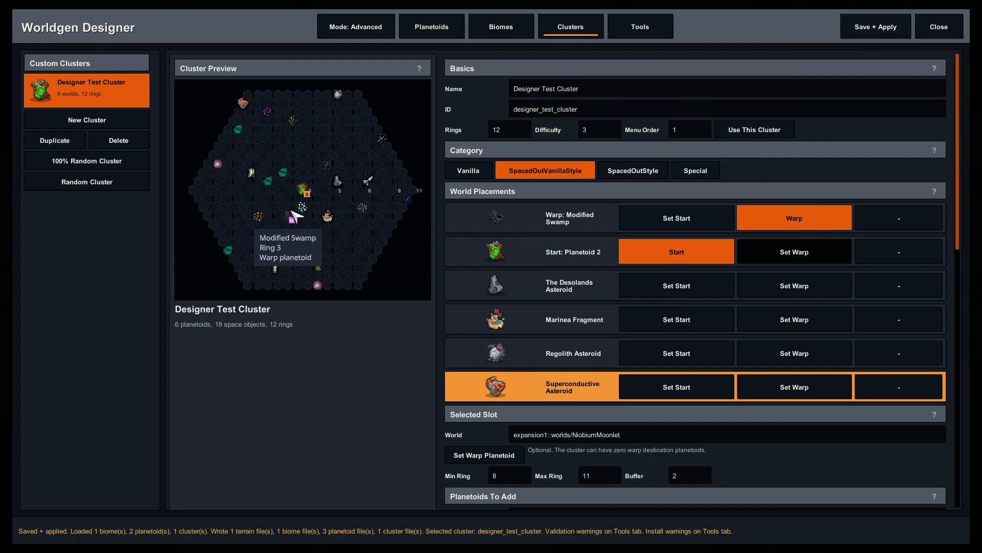
{"action": "left_click", "coordinate": [952, 28]}
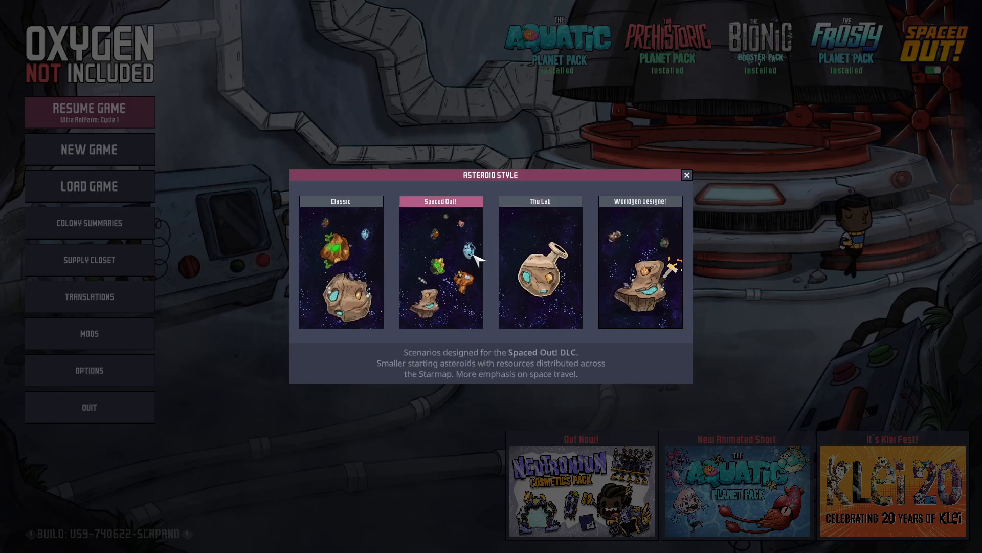
{"action": "left_click", "coordinate": [540, 261]}
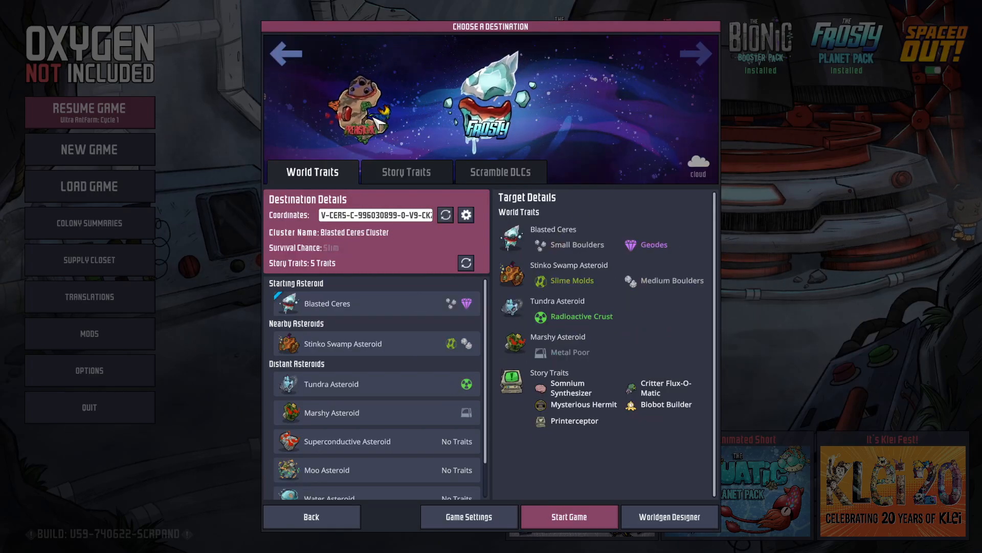
{"action": "left_click_drag", "start_coordinate": [373, 119], "coordinate": [625, 123]}
{"action": "key", "text": "Escape"}
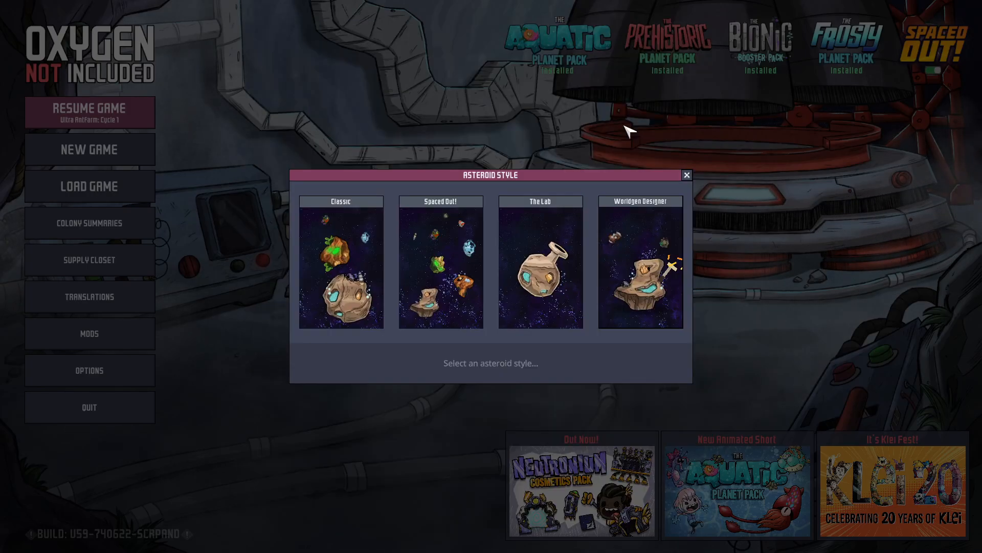
Reopen the Worldgen Designer and check the Designer Test Cluster's category
{"action": "left_click", "coordinate": [625, 247]}
{"action": "left_click", "coordinate": [587, 26]}
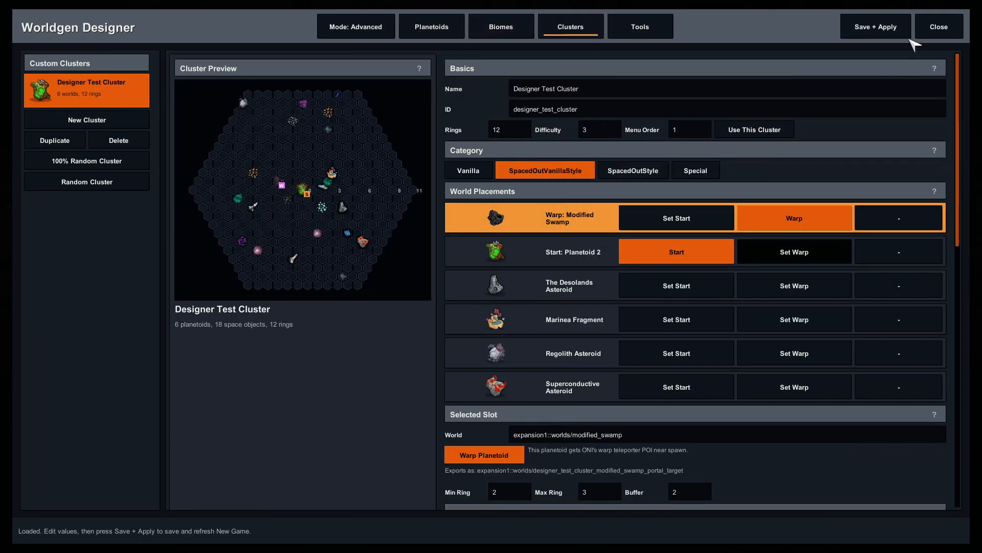
{"action": "left_click", "coordinate": [948, 27]}
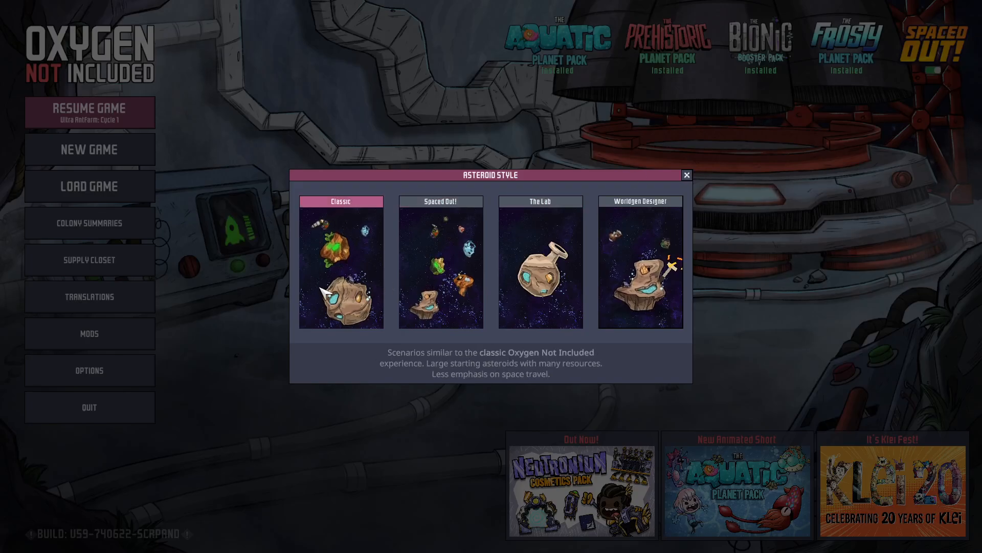
Choose the Designer Test Cluster under the Classic asteroid style and enable Sandbox Mode in the game settings
{"action": "left_click", "coordinate": [327, 284]}
{"action": "left_click", "coordinate": [618, 109]}
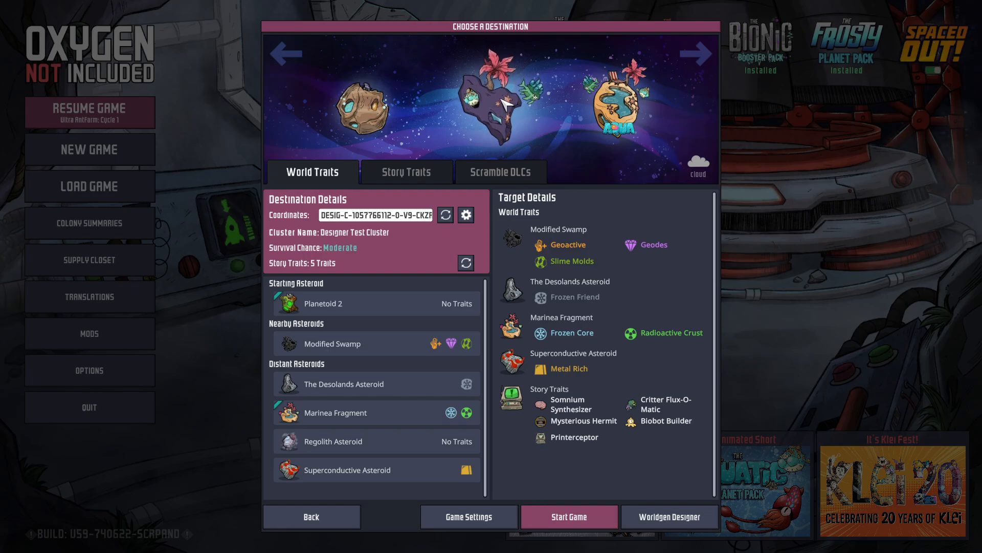
{"action": "left_click", "coordinate": [466, 522]}
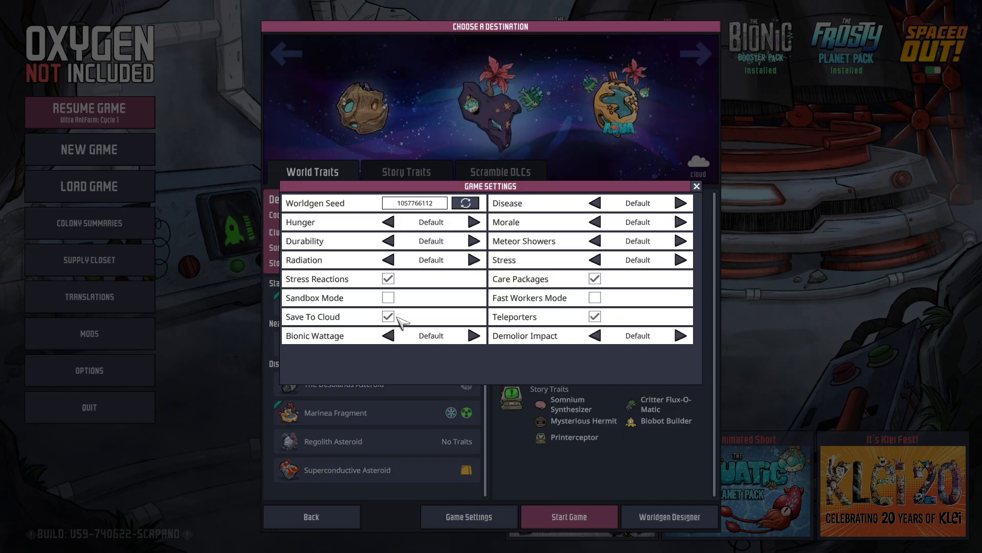
{"action": "left_click", "coordinate": [390, 299]}
{"action": "key", "text": "Escape"}
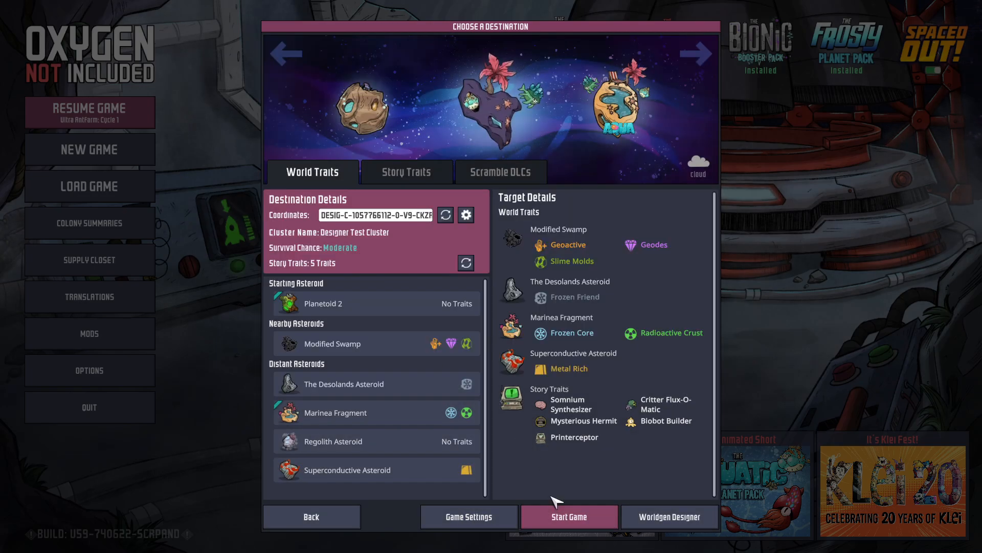
Start the game, embark with the offered Duplicants, and begin the colony
{"action": "left_click", "coordinate": [554, 521]}
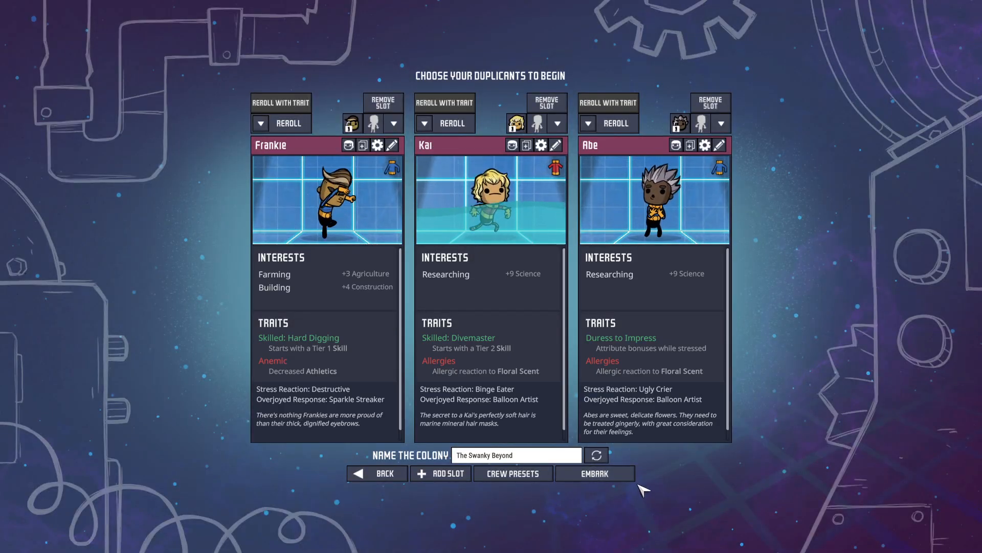
{"action": "left_click", "coordinate": [605, 477]}
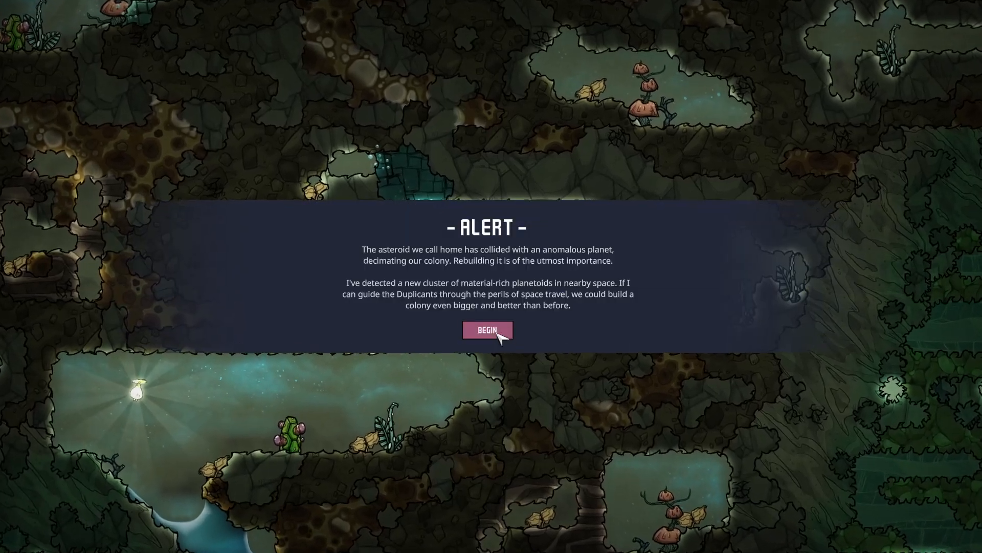
{"action": "left_click", "coordinate": [491, 331]}
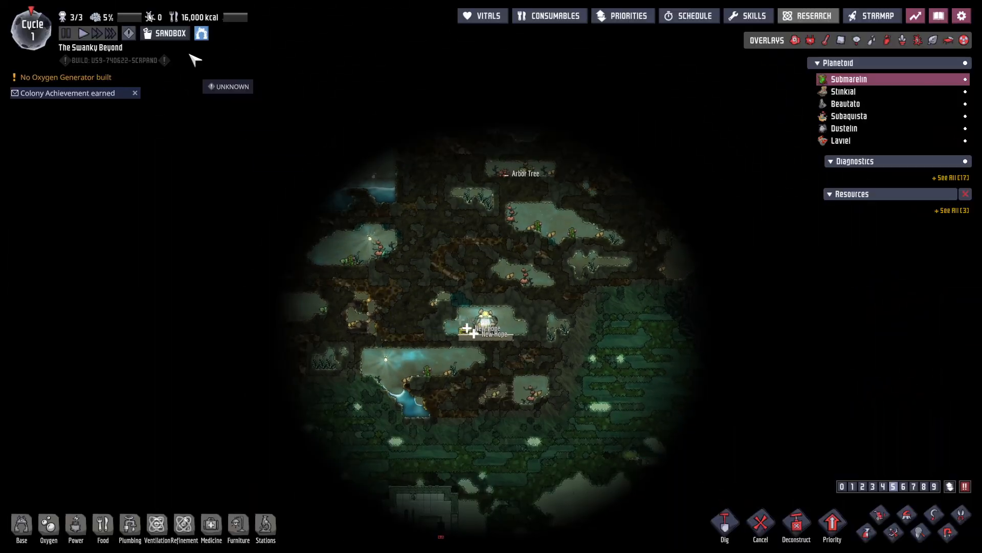
Turn on the sandbox tools and de-fog the whole starting planetoid with the Reveal tool
{"action": "left_click", "coordinate": [165, 34]}
{"action": "scroll", "coordinate": [468, 363], "scroll_direction": "down", "scroll_amount": 8}
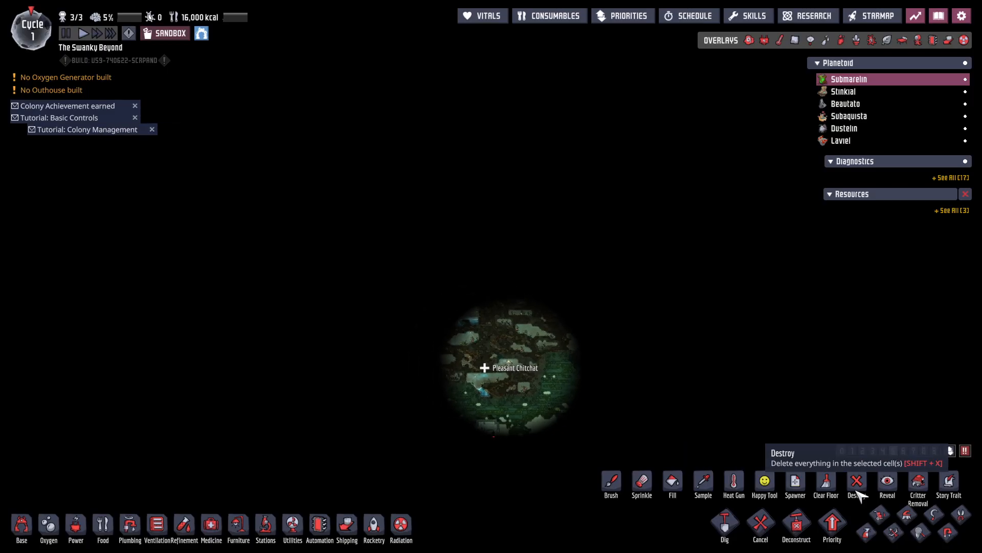
{"action": "left_click", "coordinate": [888, 483]}
{"action": "mouse_move", "coordinate": [588, 259]}
{"action": "left_mouse_down"}
{"action": "mouse_move", "coordinate": [306, 225]}
{"action": "mouse_move", "coordinate": [548, 277]}
{"action": "left_mouse_up"}
{"action": "key", "text": "w"}
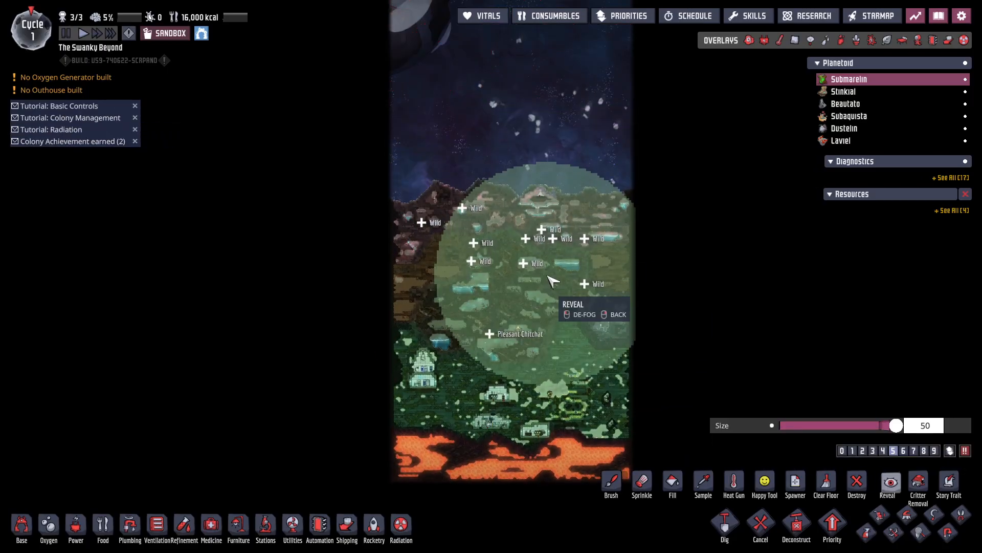
{"action": "right_click", "coordinate": [549, 274]}
Examine the biome layout of the revealed starting planetoid from the surface down to the core
{"action": "scroll", "coordinate": [549, 264], "scroll_direction": "up", "scroll_amount": 3}
{"action": "key", "text": "s"}
{"action": "scroll", "coordinate": [572, 376], "scroll_direction": "up", "scroll_amount": 2}
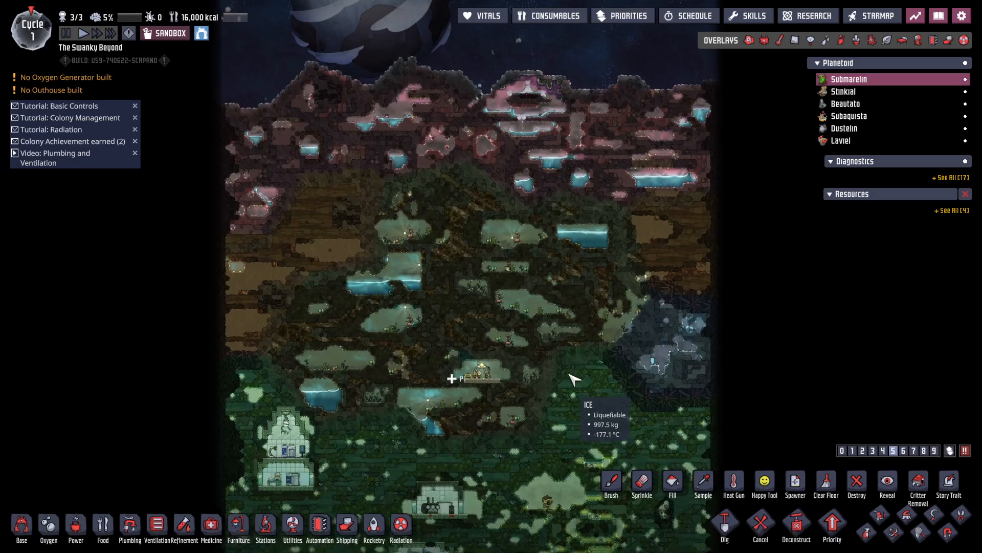
{"action": "key", "text": "w"}
{"action": "key", "text": "a"}
{"action": "key", "text": "w"}
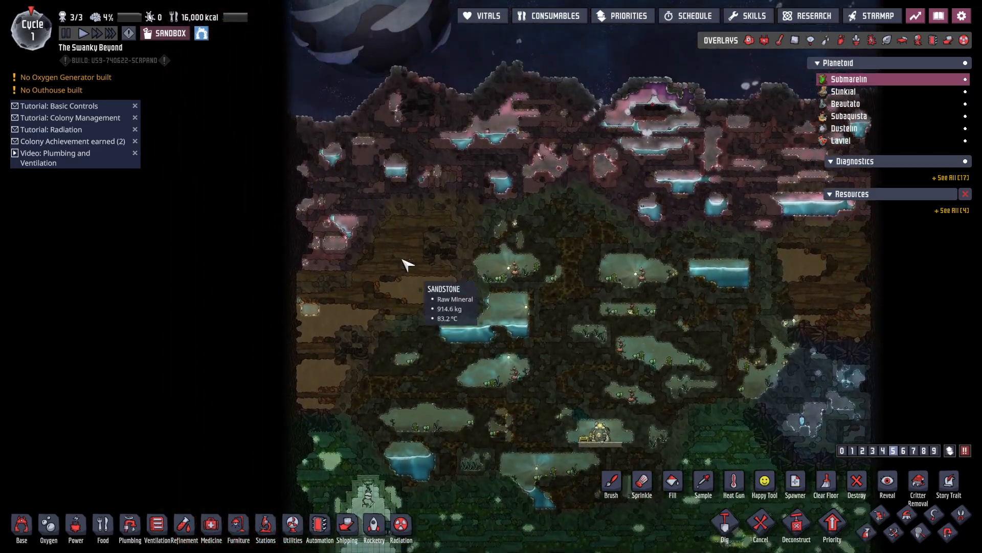
{"action": "key", "text": "d"}
{"action": "key", "text": "s"}
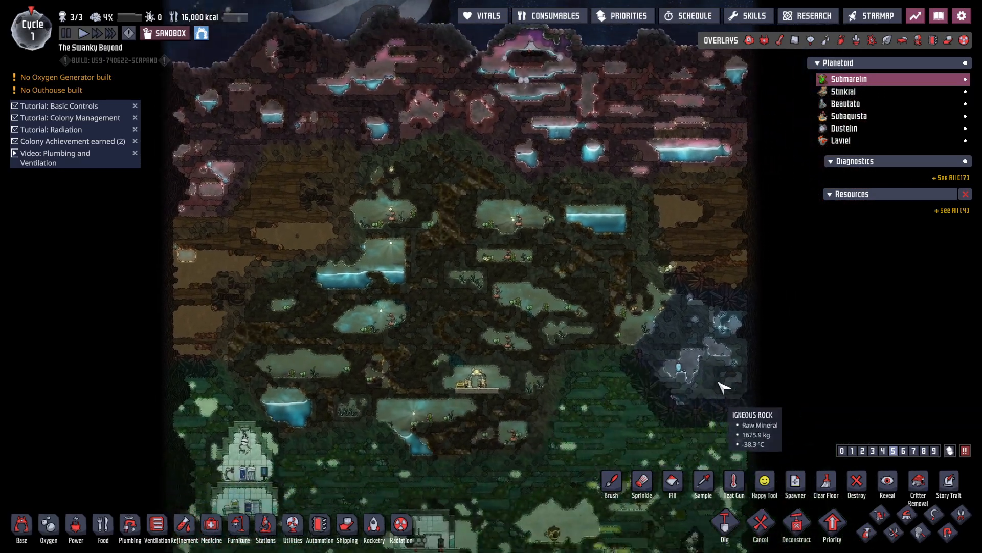
{"action": "key", "text": "a"}
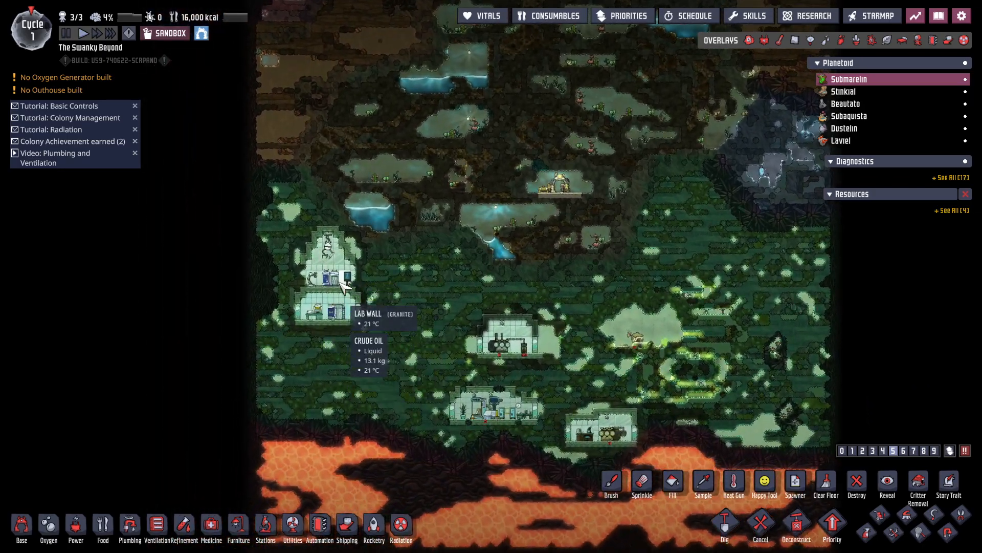
View the warp planetoid Stinkial and its neighbouring planetoids on the starmap, and return to the starting planetoid
{"action": "left_click", "coordinate": [332, 288]}
{"action": "left_click", "coordinate": [556, 415]}
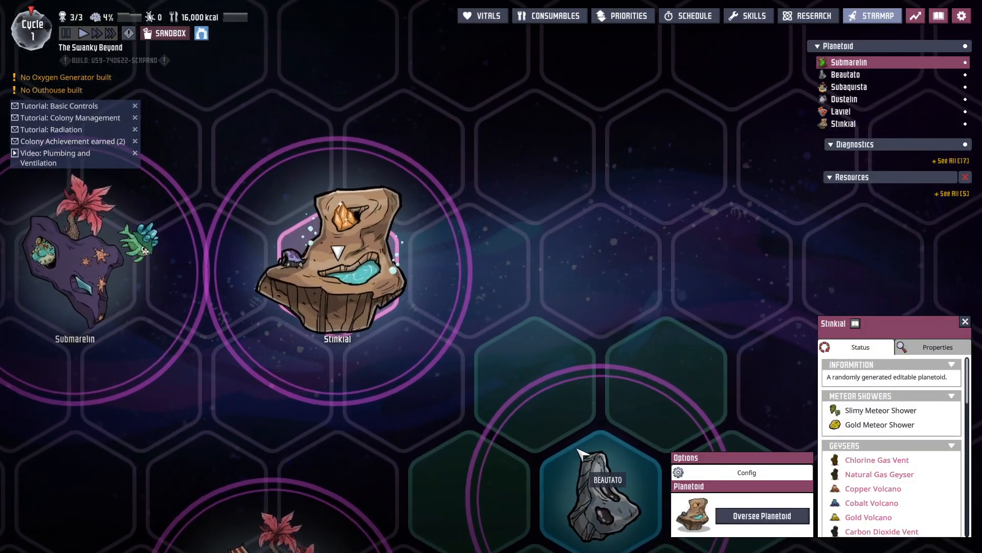
{"action": "scroll", "coordinate": [197, 321], "scroll_direction": "down", "scroll_amount": 5}
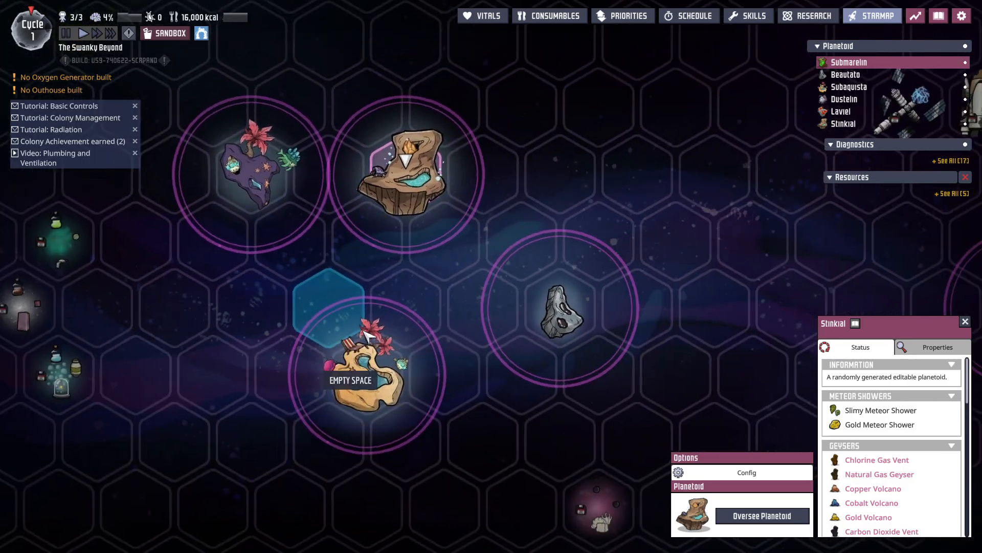
{"action": "key", "text": "Escape"}
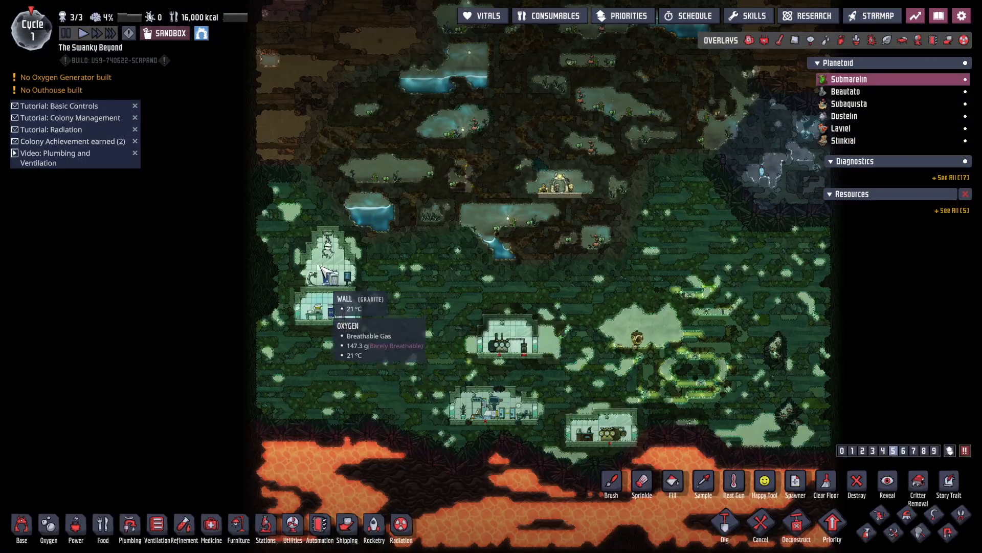
Inspect the Teleporter Transmitter's details on the starting planetoid, and reopen the starmap to view the cluster layout
{"action": "left_click", "coordinate": [329, 281]}
{"action": "right_click", "coordinate": [356, 304]}
{"action": "left_click", "coordinate": [330, 275]}
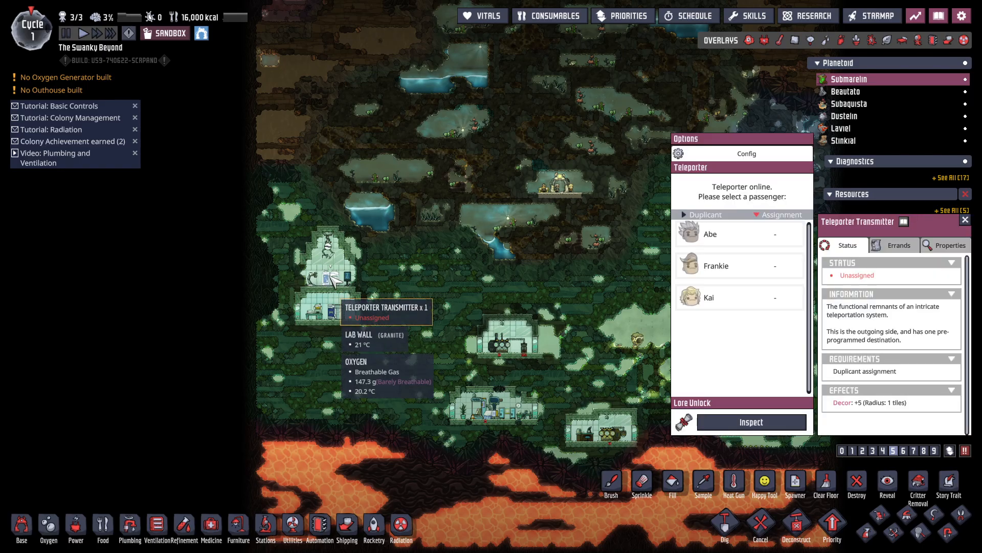
{"action": "key", "text": "w"}
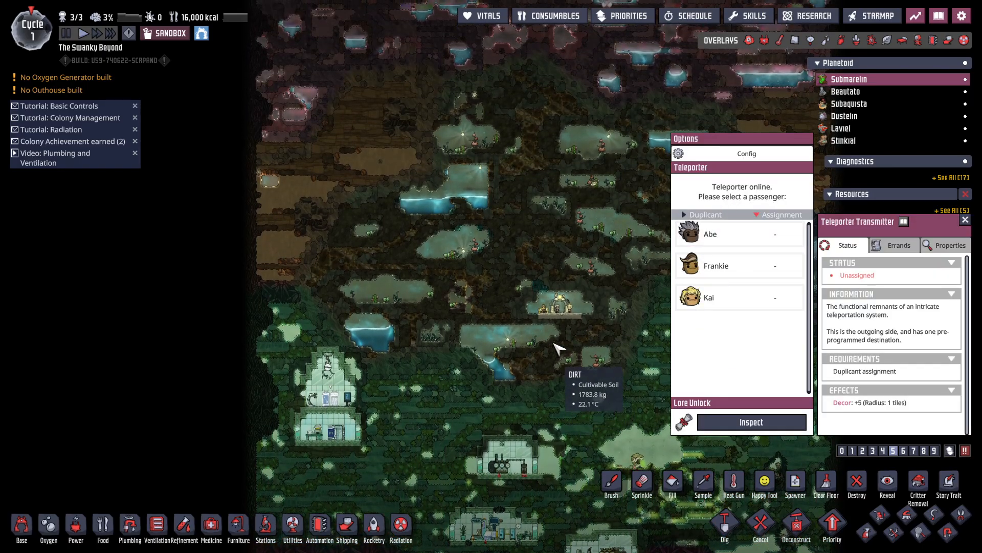
{"action": "right_click", "coordinate": [554, 343]}
{"action": "key", "text": "z"}
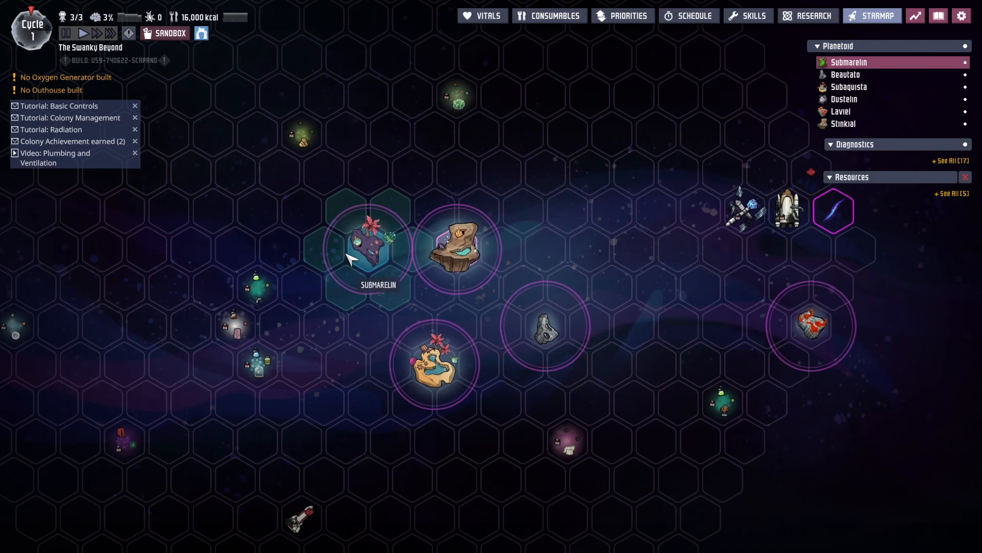
Oversee Submarelin from the starmap, and switch to Beautato to reveal and look over its terrain in debug mode
{"action": "left_click", "coordinate": [349, 254]}
{"action": "left_click", "coordinate": [726, 517]}
{"action": "middle_click_drag", "start_coordinate": [617, 448], "coordinate": [523, 316]}
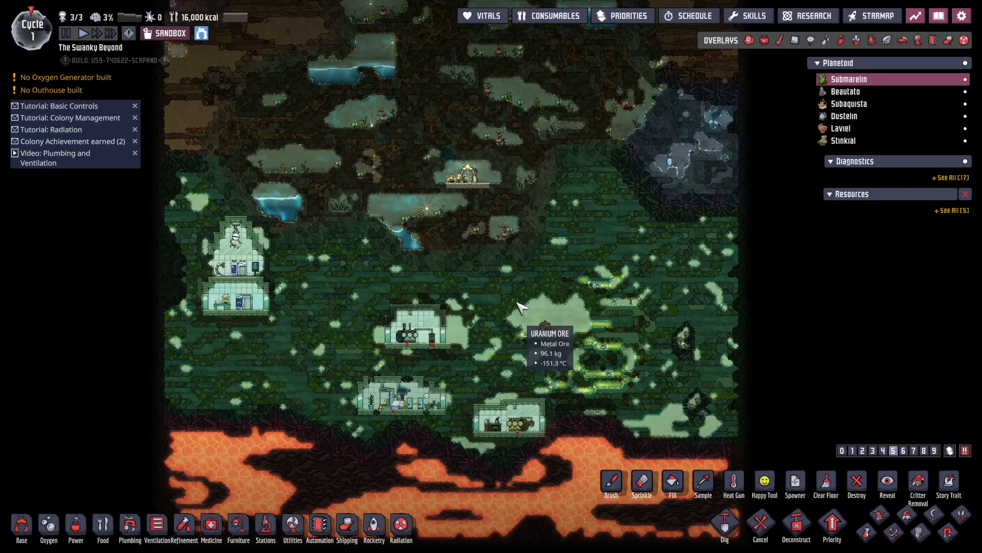
{"action": "left_click", "coordinate": [849, 92]}
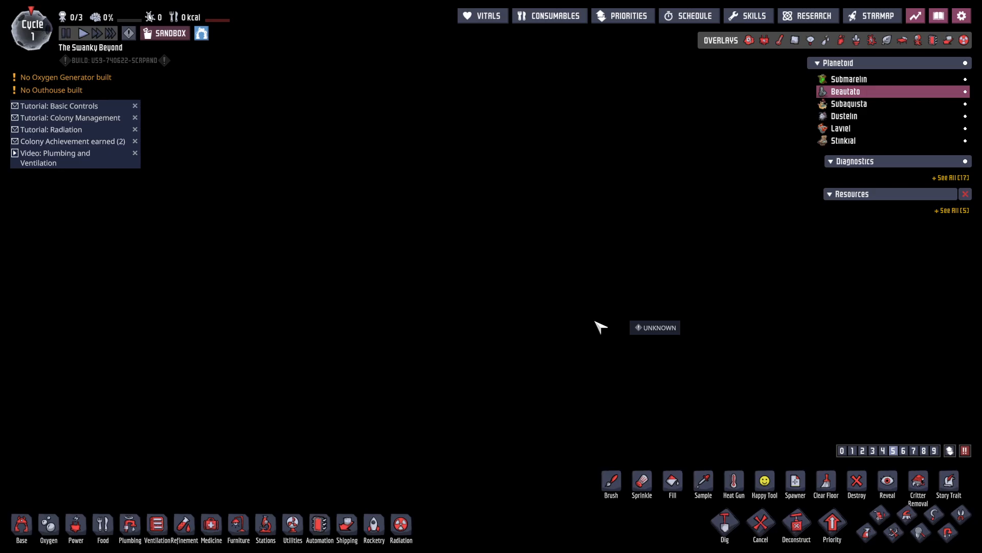
{"action": "key", "text": "BackSpace"}
{"action": "middle_click_drag", "start_coordinate": [584, 423], "coordinate": [493, 275]}
{"action": "middle_click_drag", "start_coordinate": [501, 335], "coordinate": [407, 169]}
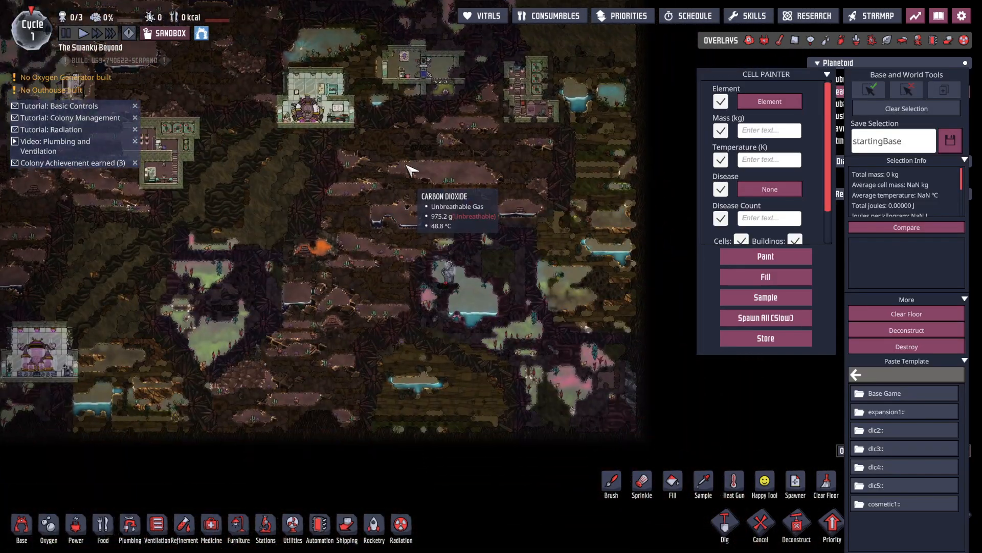
{"action": "key", "text": "BackSpace"}
Reveal Subaquista and Dustelin in debug mode and look over the generated terrain of both planetoids
{"action": "left_click", "coordinate": [845, 103]}
{"action": "key", "text": "BackSpace"}
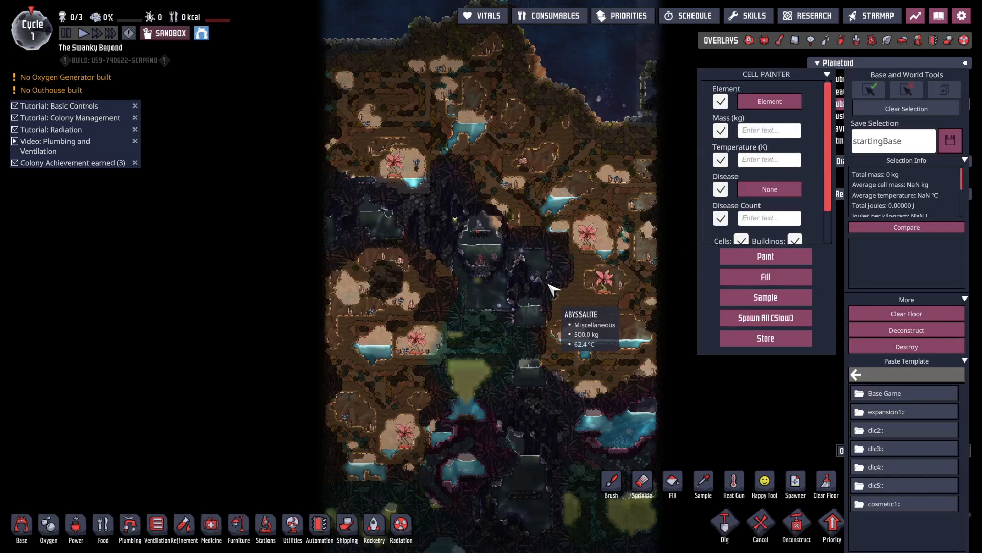
{"action": "mouse_move", "coordinate": [553, 285]}
{"action": "middle_mouse_down"}
{"action": "mouse_move", "coordinate": [581, 339]}
{"action": "mouse_move", "coordinate": [548, 197]}
{"action": "mouse_move", "coordinate": [530, 439]}
{"action": "mouse_move", "coordinate": [532, 222]}
{"action": "middle_mouse_up"}
{"action": "key", "text": "BackSpace"}
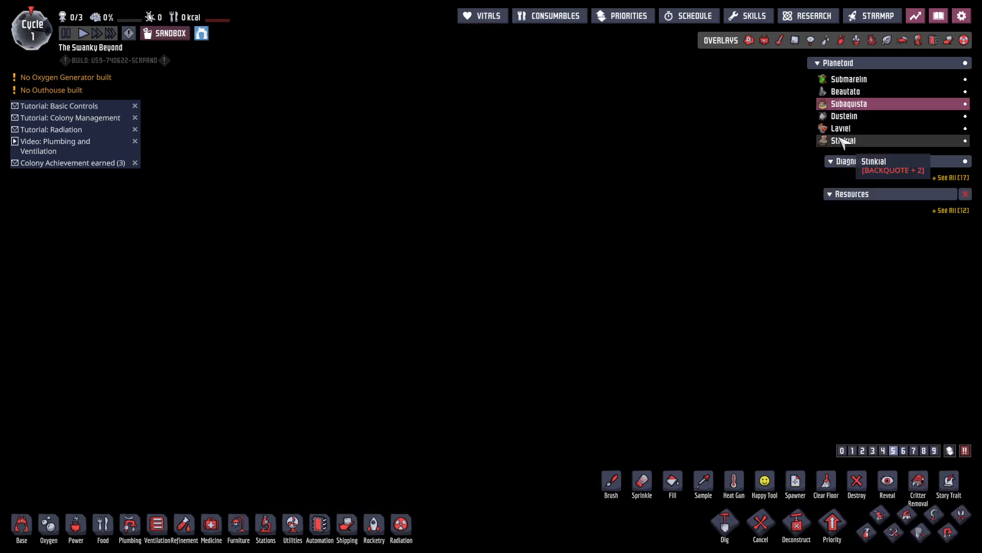
{"action": "left_click", "coordinate": [859, 117]}
{"action": "key", "text": "BackSpace"}
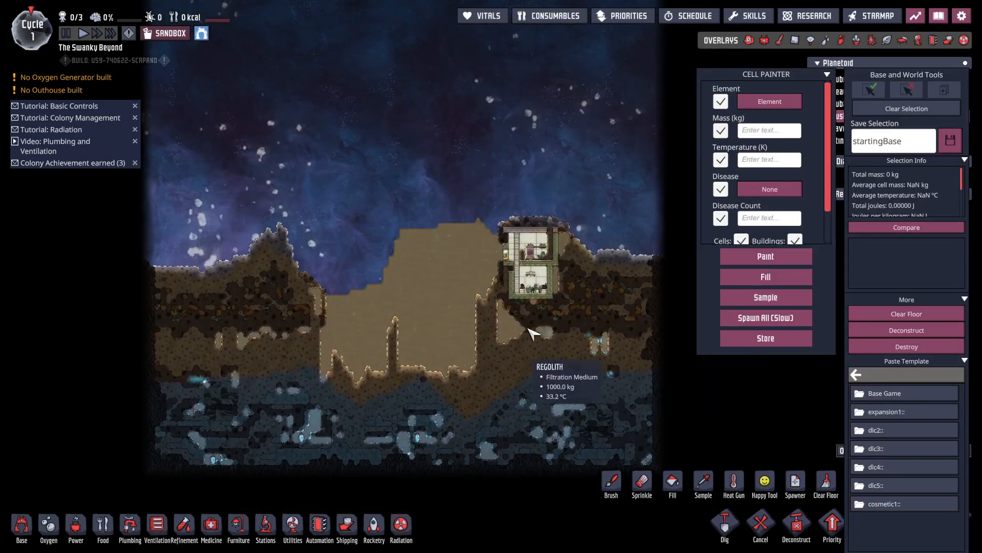
{"action": "key", "text": "BackSpace"}
Exit the colony to the main menu and review the Designer Test Cluster's world placements in the Worldgen Designer
{"action": "left_click", "coordinate": [962, 16]}
{"action": "left_click", "coordinate": [552, 339]}
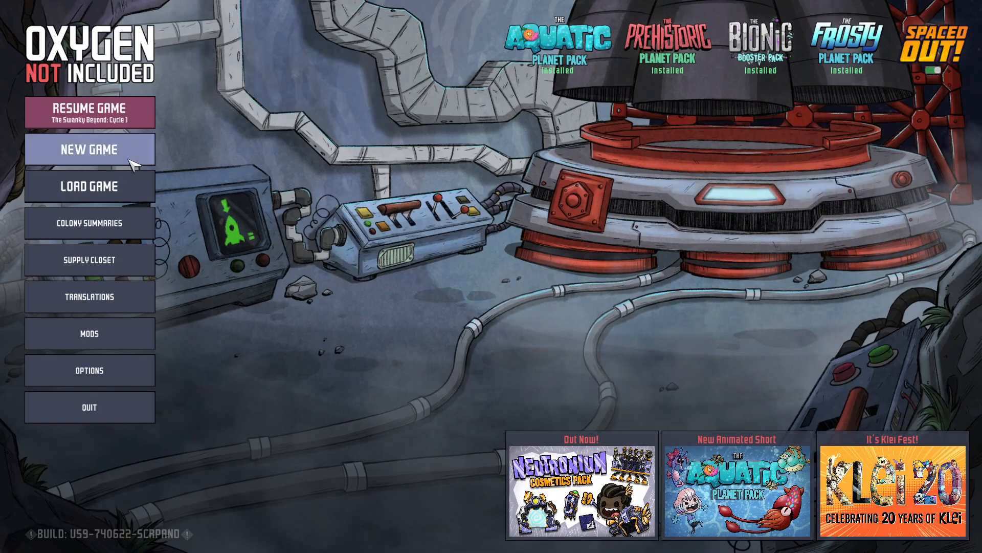
{"action": "left_click", "coordinate": [90, 149]}
{"action": "left_click", "coordinate": [610, 288]}
{"action": "left_click", "coordinate": [572, 30]}
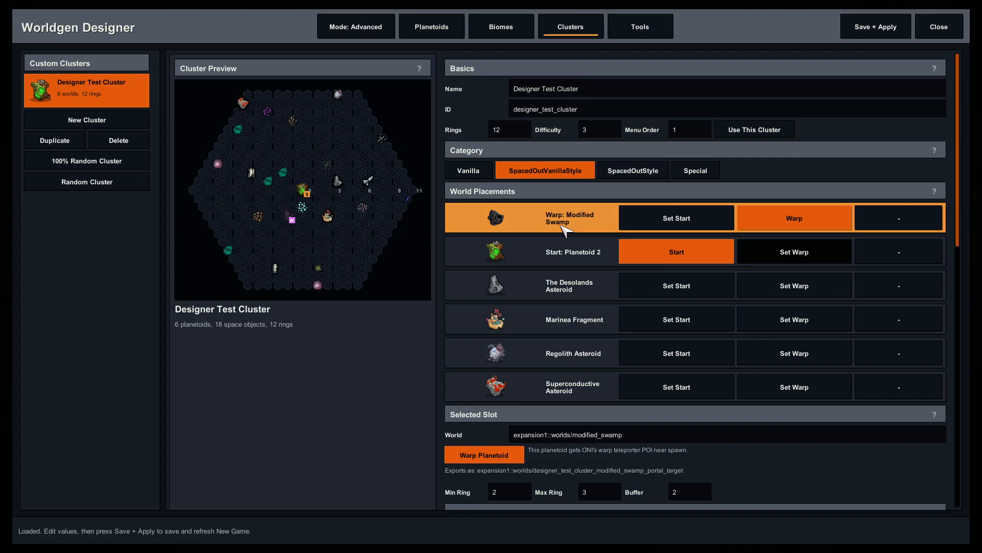
{"action": "left_click", "coordinate": [938, 24]}
{"action": "key", "text": "Escape"}
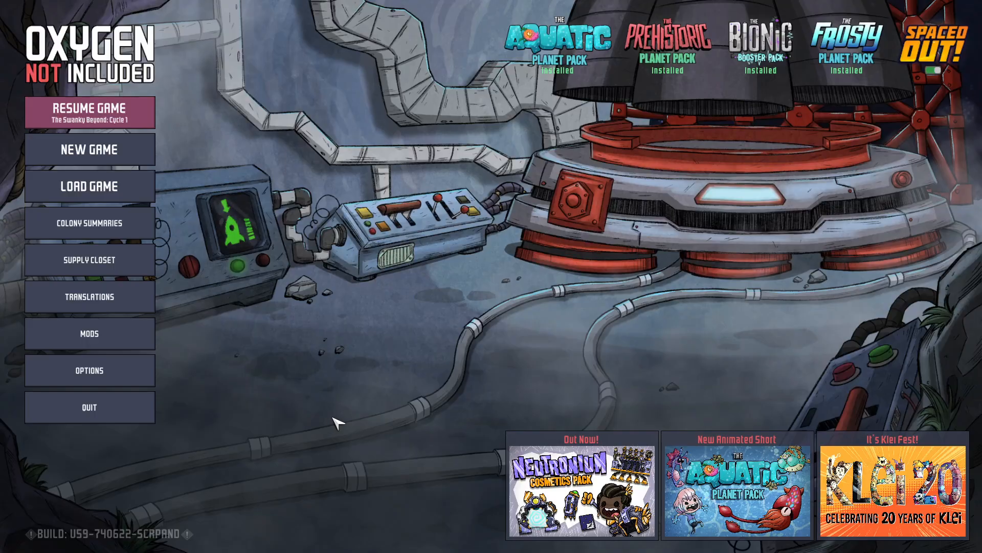
Load The Swanky Beyond colony and open its starmap, toggling debug mode to reveal the map
{"action": "left_click", "coordinate": [144, 132]}
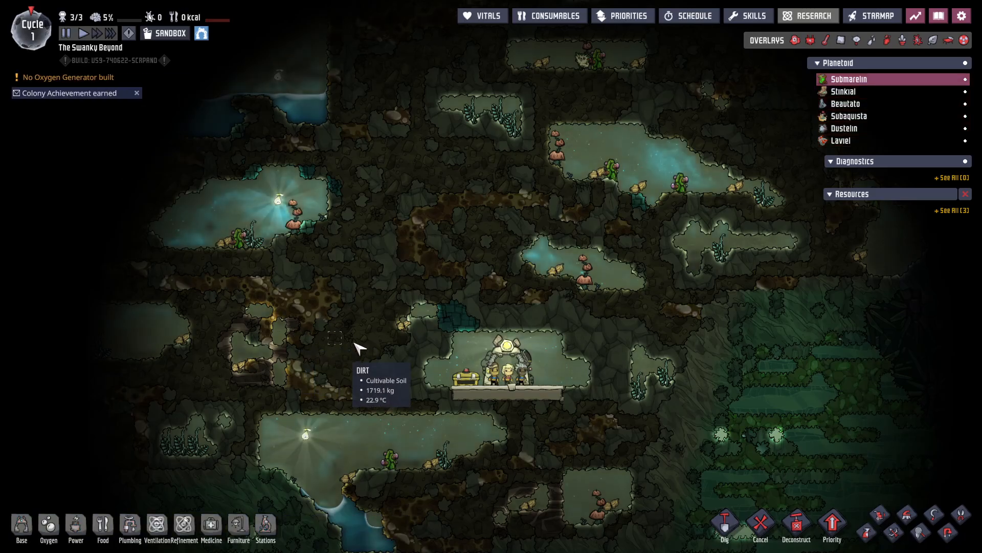
{"action": "key", "text": "BackSpace"}
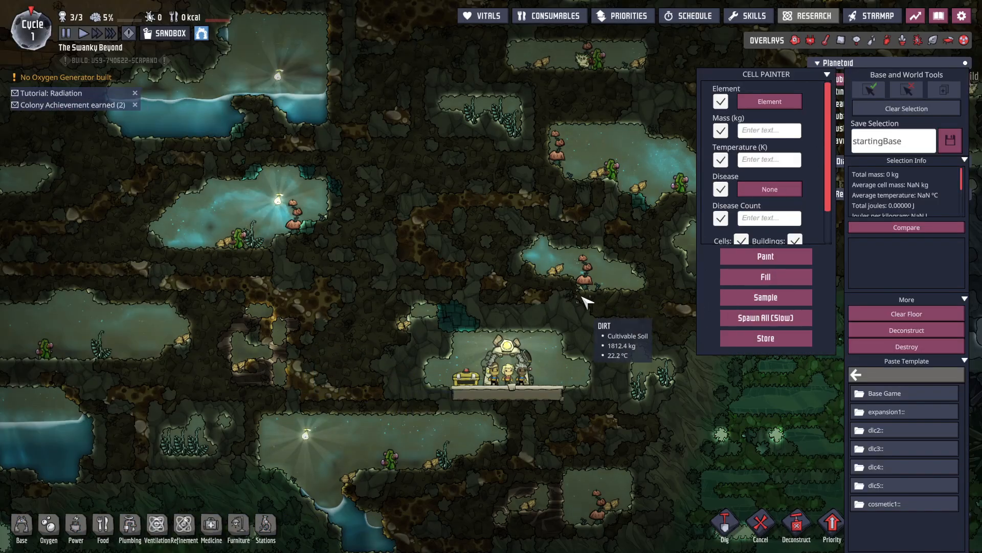
{"action": "key", "text": "z"}
{"action": "key", "text": "z"}
{"action": "key", "text": "z"}
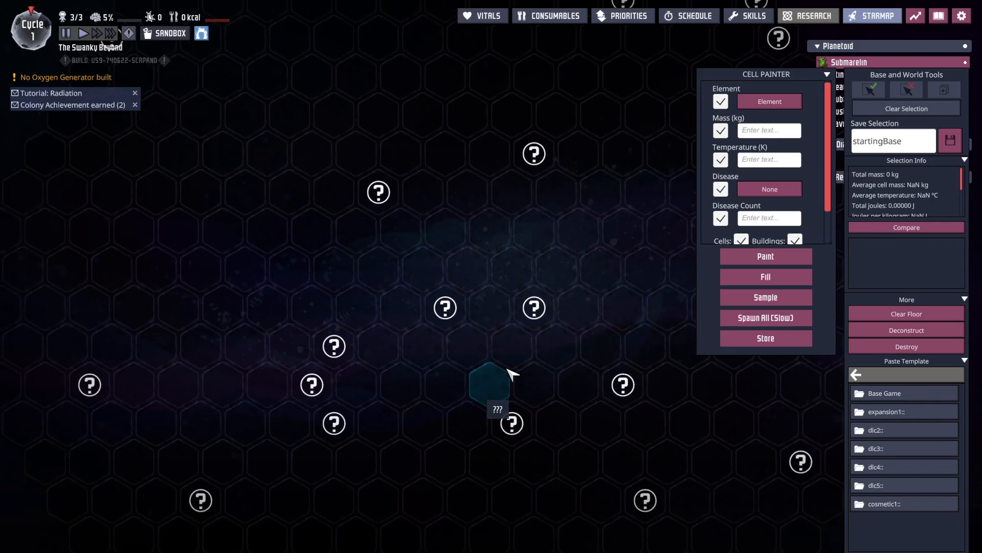
{"action": "key", "text": "BackSpace"}
Look over the starmap, check Submarelin's details, and oversee the neighbouring planetoid Stinkial
{"action": "key", "text": "s"}
{"action": "key", "text": "w"}
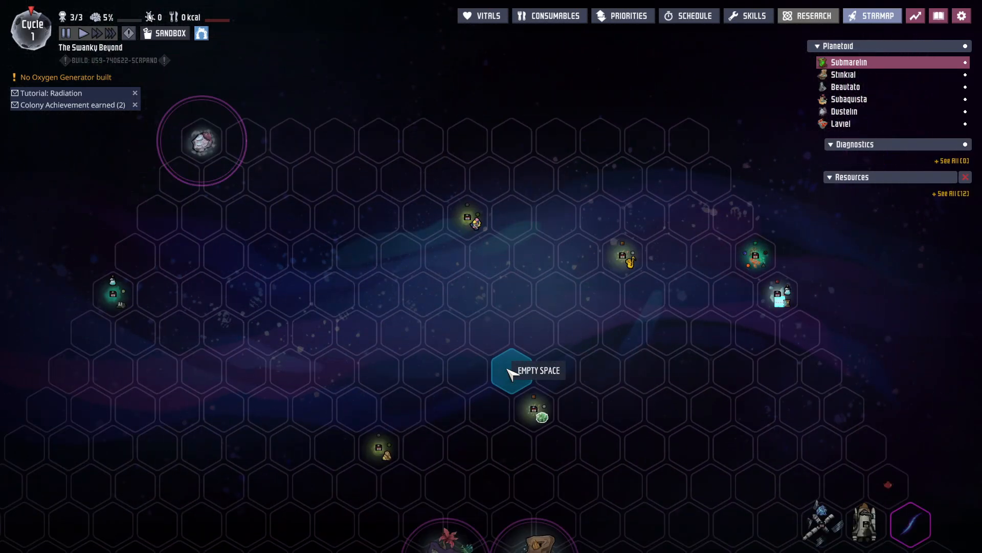
{"action": "key", "text": "a"}
{"action": "key", "text": "s"}
{"action": "key", "text": "d"}
{"action": "key", "text": "w"}
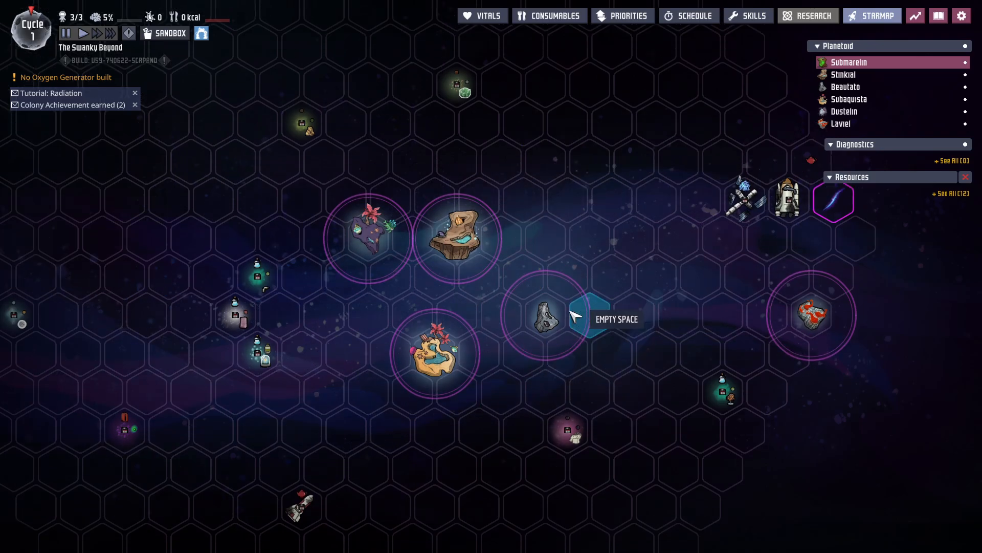
{"action": "left_click", "coordinate": [377, 270]}
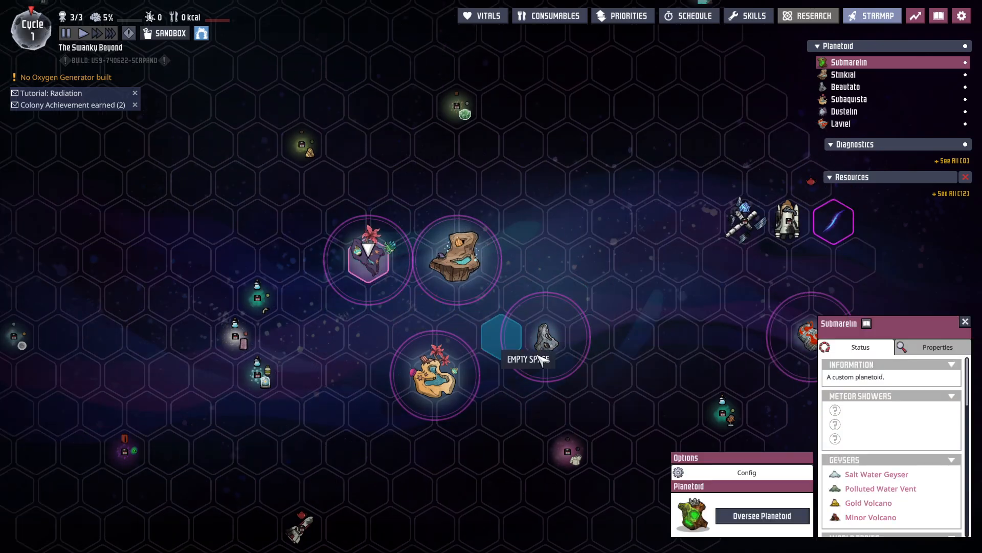
{"action": "left_click", "coordinate": [463, 259]}
{"action": "left_click", "coordinate": [762, 516]}
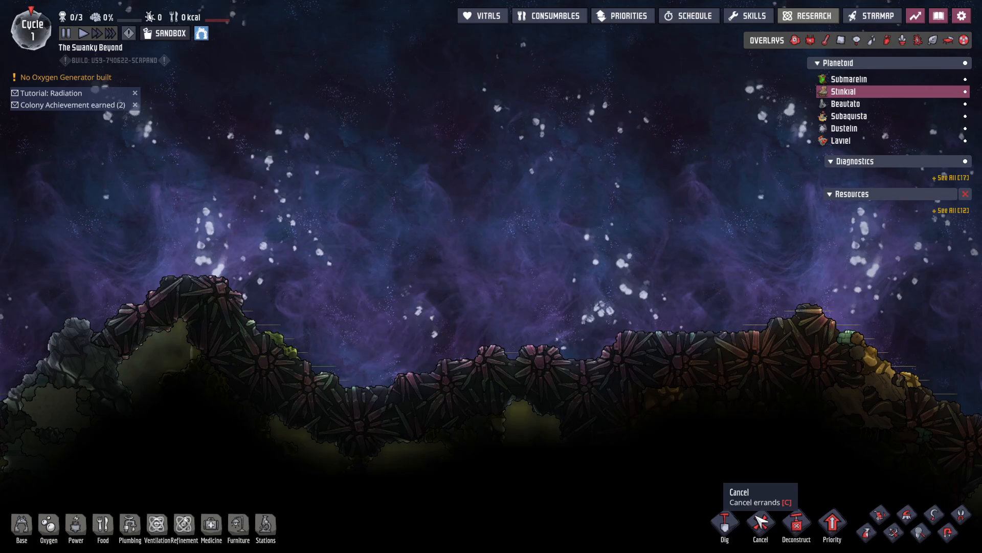
Examine Stinkial's revealed terrain and the building holding the Teleporter Transmitter
{"action": "scroll", "coordinate": [638, 394], "scroll_direction": "down", "scroll_amount": 5}
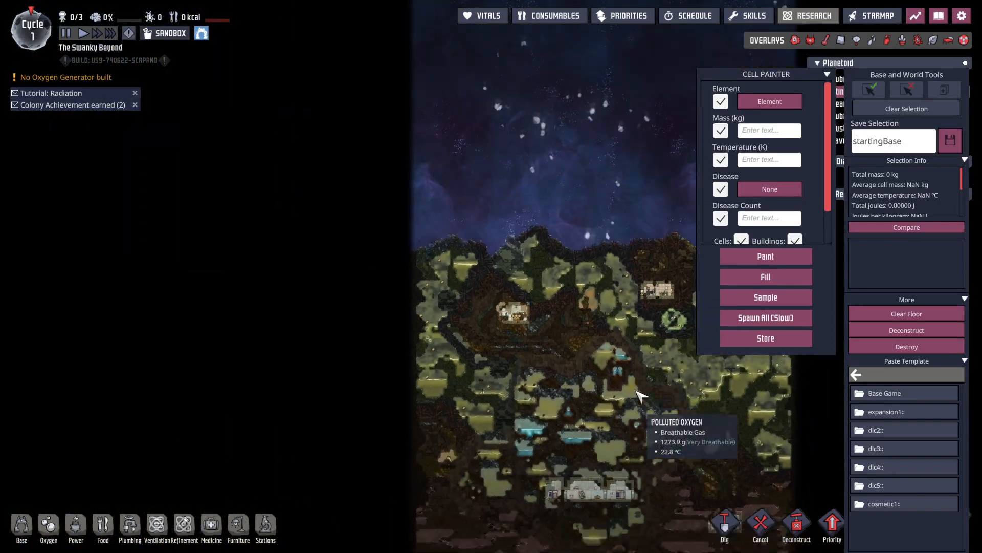
{"action": "scroll", "coordinate": [588, 402], "scroll_direction": "up", "scroll_amount": 5}
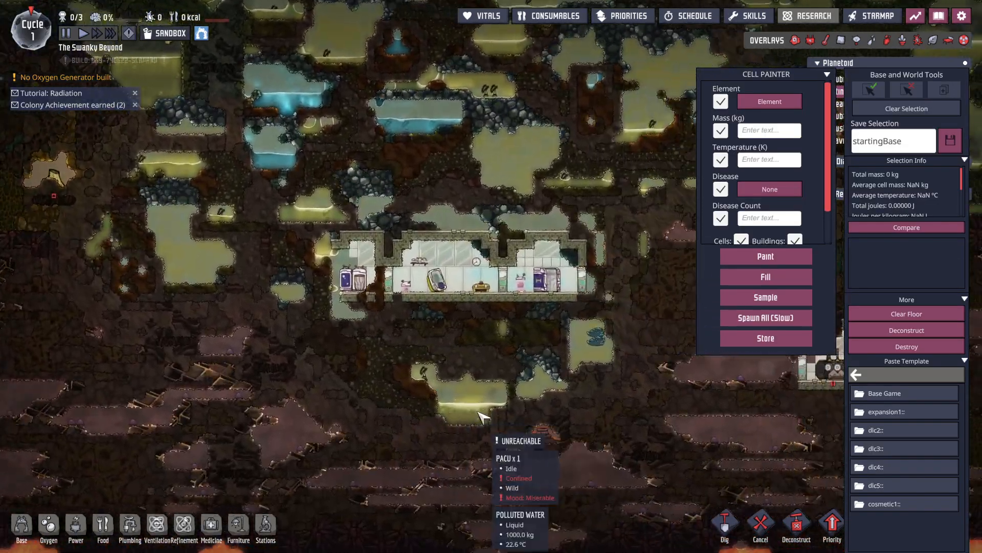
{"action": "scroll", "coordinate": [532, 401], "scroll_direction": "down", "scroll_amount": 6}
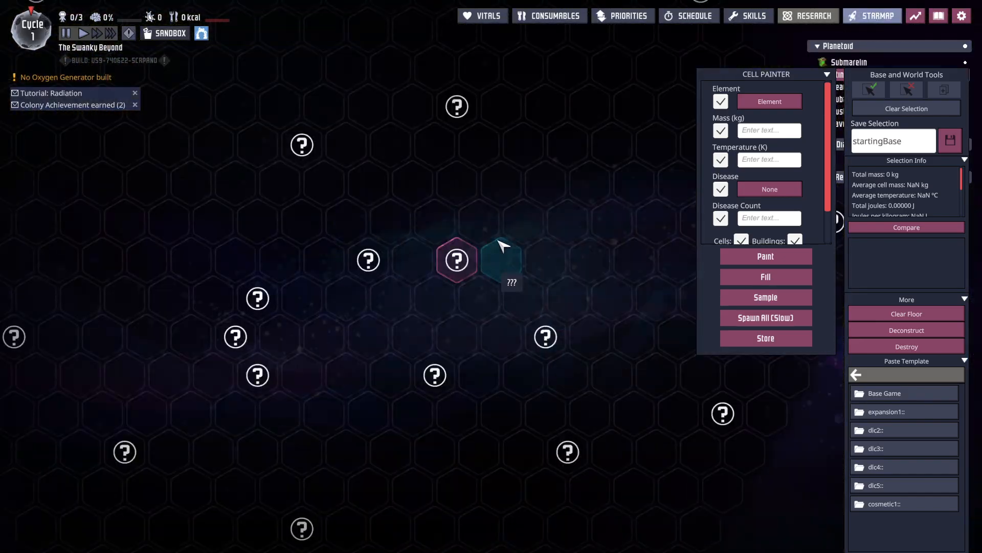
{"action": "scroll", "coordinate": [537, 348], "scroll_direction": "up", "scroll_amount": 6}
{"action": "middle_click_drag", "start_coordinate": [384, 506], "coordinate": [410, 353]}
{"action": "scroll", "coordinate": [393, 348], "scroll_direction": "up", "scroll_amount": 5}
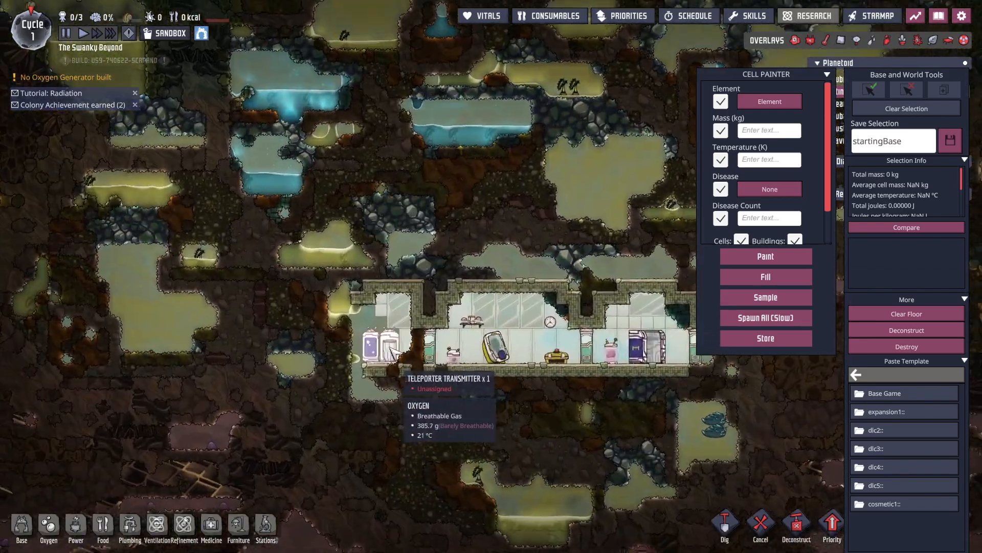
{"action": "scroll", "coordinate": [387, 342], "scroll_direction": "up", "scroll_amount": 3}
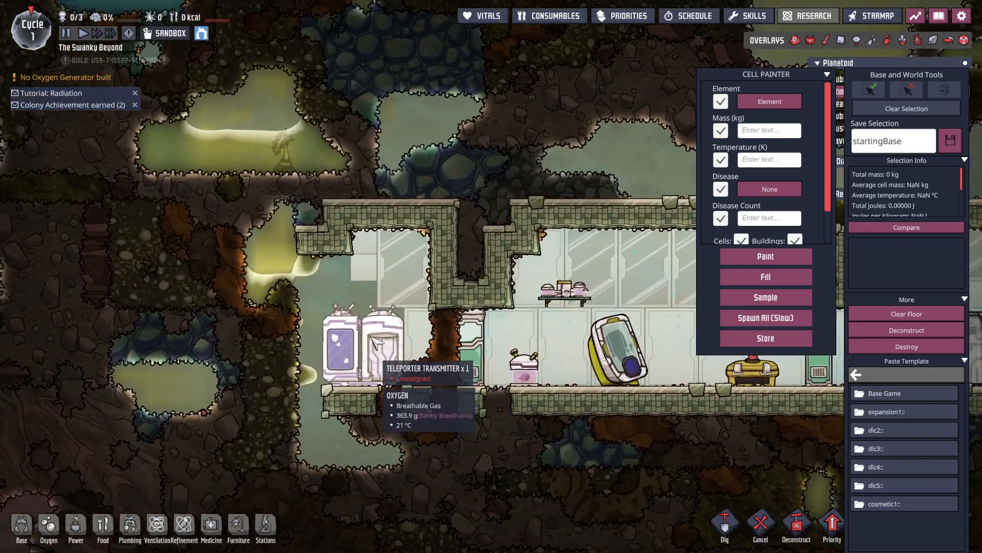
{"action": "scroll", "coordinate": [374, 337], "scroll_direction": "down", "scroll_amount": 4}
{"action": "key", "text": "d"}
{"action": "key", "text": "a"}
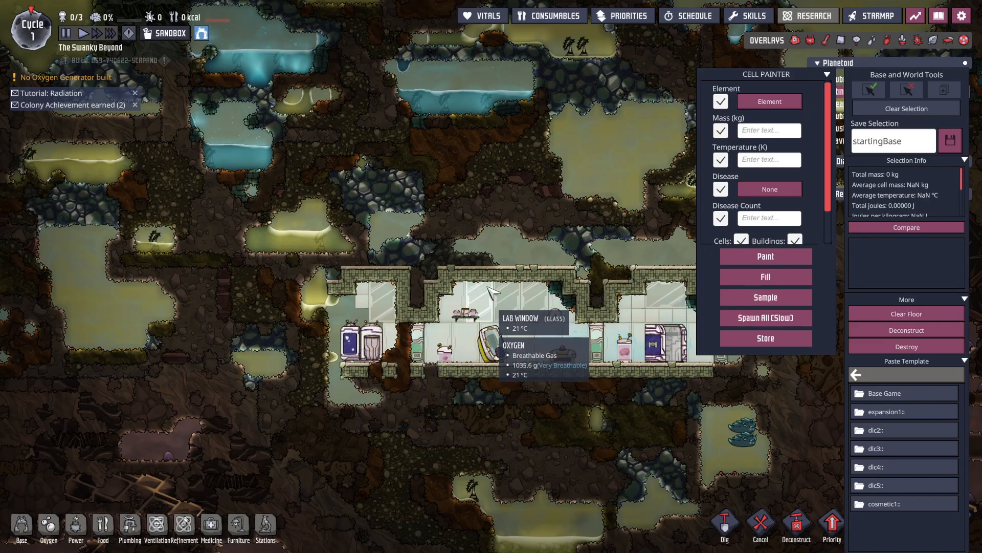
Reopen the starmap and examine how the planetoids, resource clouds and Temporal Tear are laid out across the cluster
{"action": "key", "text": "z"}
{"action": "key", "text": "s"}
{"action": "key", "text": "a"}
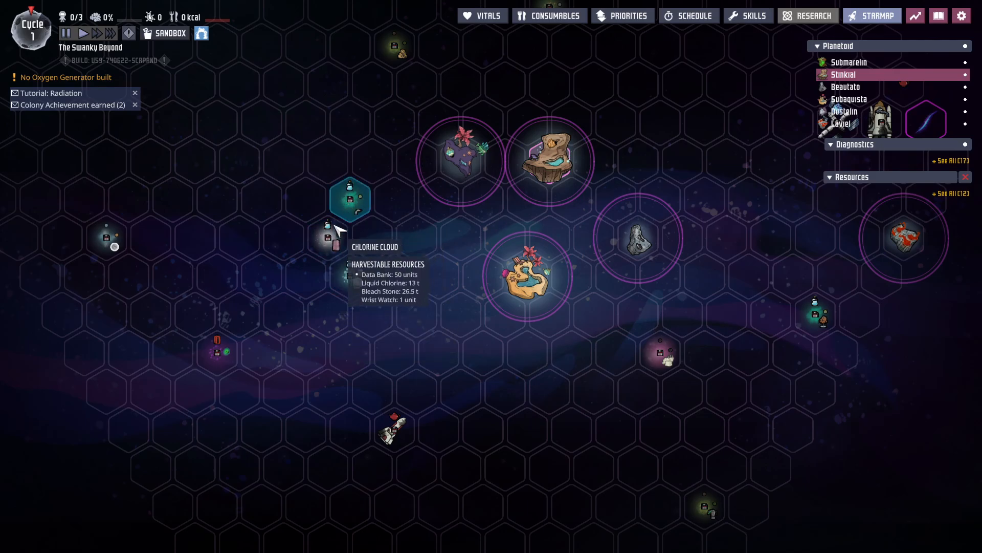
{"action": "key", "text": "s"}
{"action": "key", "text": "w"}
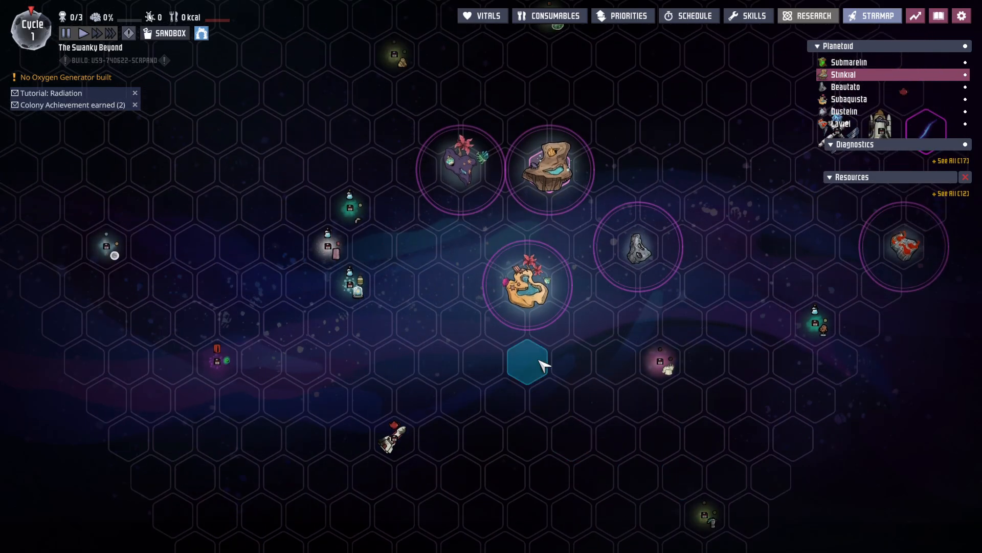
{"action": "key", "text": "d"}
{"action": "key", "text": "w"}
{"action": "key", "text": "a"}
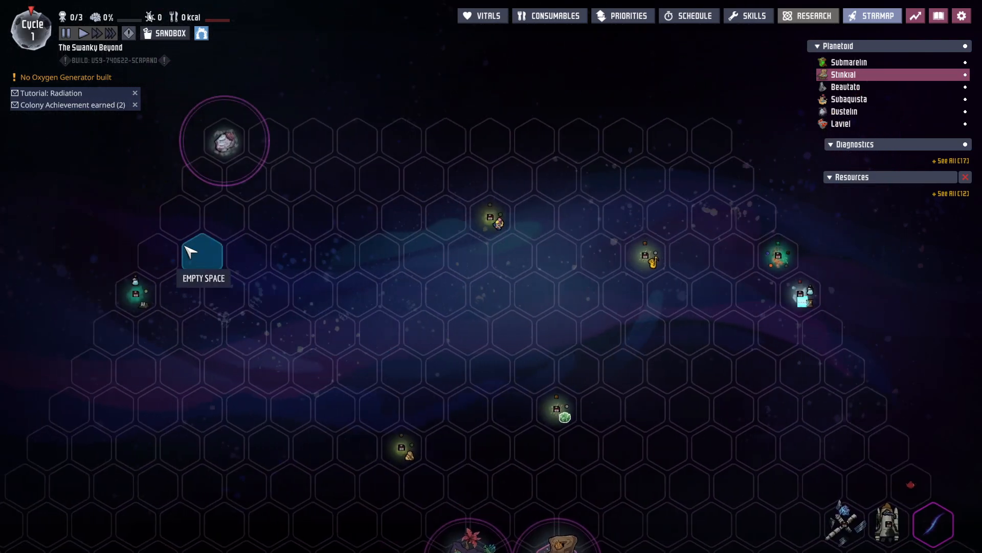
{"action": "key", "text": "s"}
{"action": "key", "text": "d"}
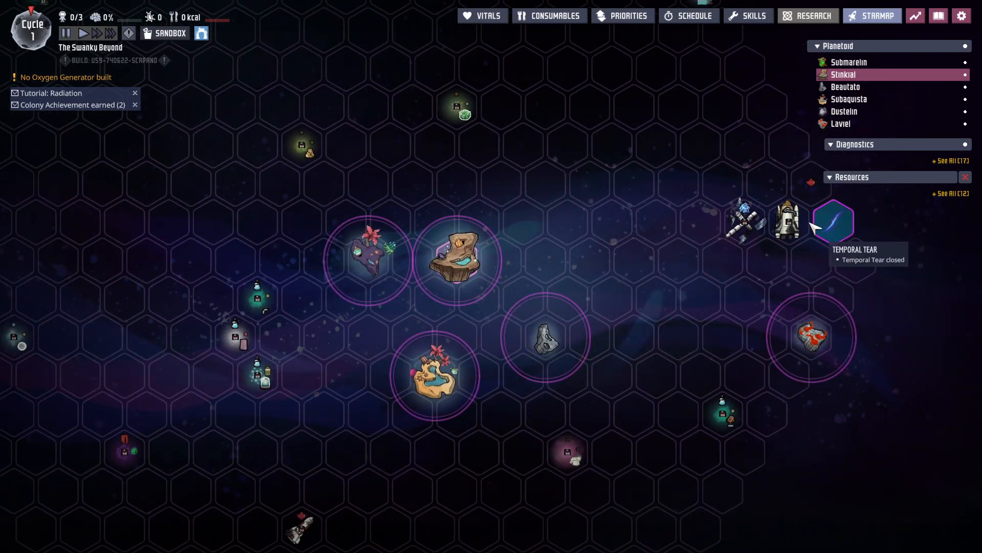
Check the status details of Beautato, Stinkial and Submarelin on the starmap
{"action": "left_click", "coordinate": [546, 336]}
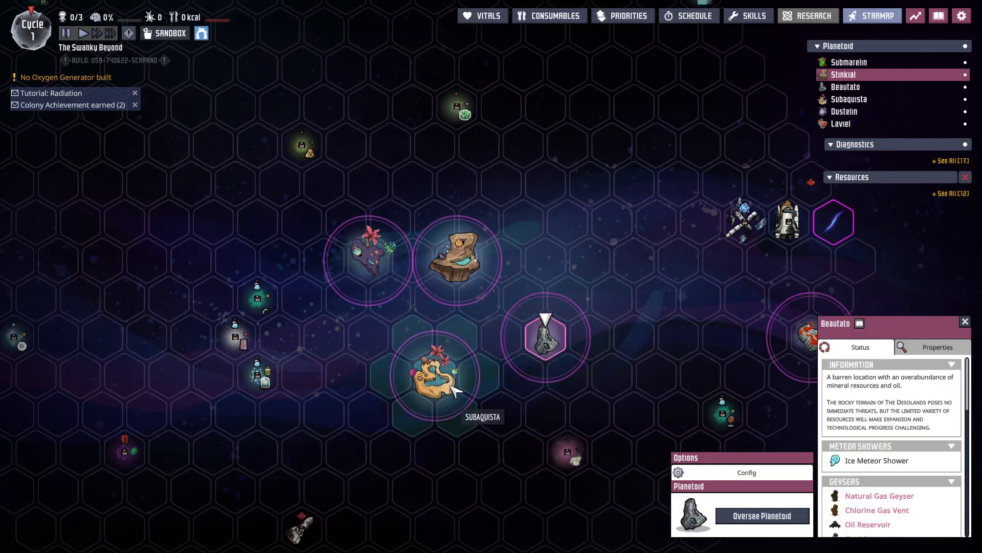
{"action": "left_click", "coordinate": [444, 265]}
{"action": "key", "text": "w"}
{"action": "key", "text": "s"}
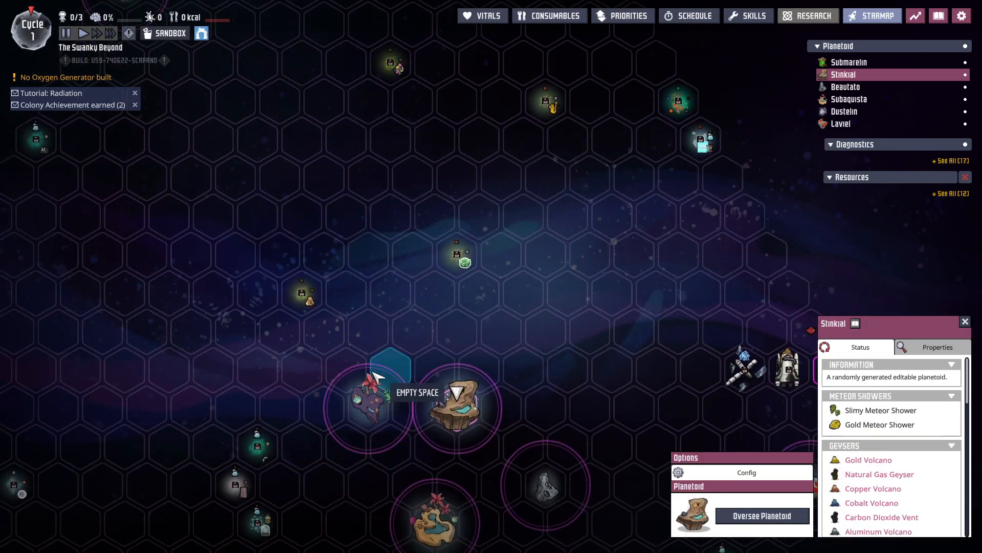
{"action": "left_click", "coordinate": [383, 359]}
{"action": "key", "text": "s"}
{"action": "key", "text": "s"}
{"action": "left_click", "coordinate": [368, 151]}
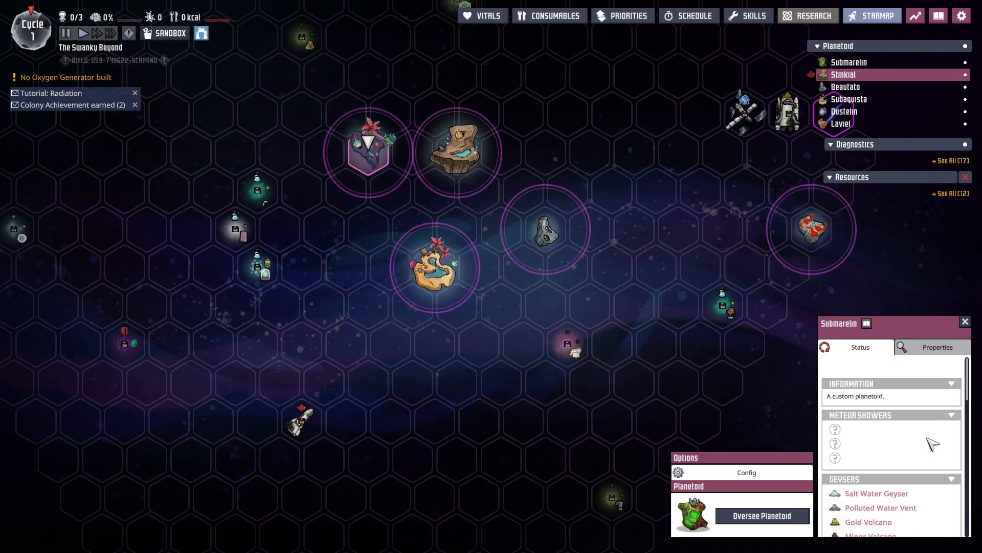
Read through Subaquista's status details, including its list of biomes, on the starmap
{"action": "left_click", "coordinate": [447, 271]}
{"action": "key", "text": "s"}
{"action": "scroll", "coordinate": [895, 465], "scroll_direction": "down", "scroll_amount": 5}
{"action": "key", "text": "w"}
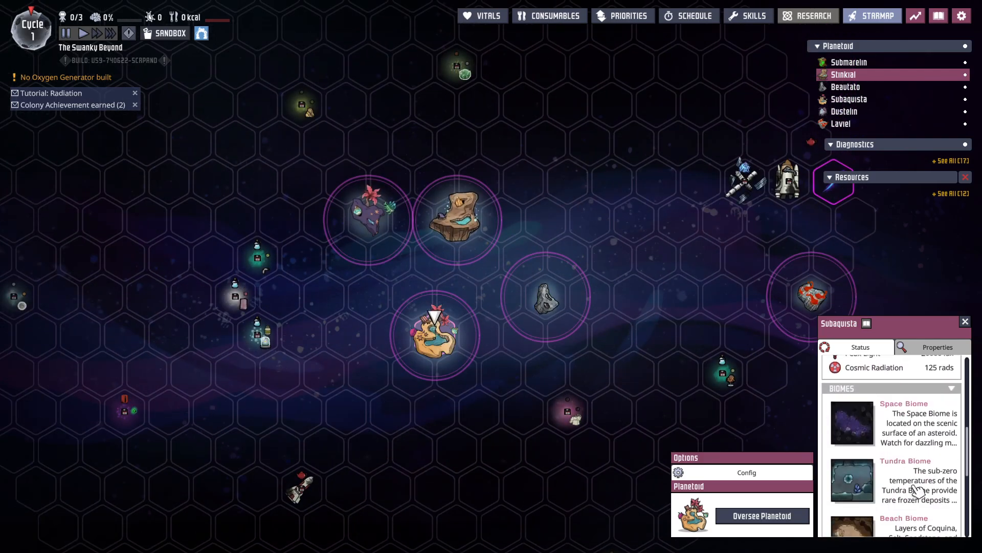
{"action": "scroll", "coordinate": [920, 494], "scroll_direction": "down", "scroll_amount": 4}
{"action": "key", "text": "w"}
{"action": "scroll", "coordinate": [919, 499], "scroll_direction": "up", "scroll_amount": 2}
{"action": "scroll", "coordinate": [607, 441], "scroll_direction": "up", "scroll_amount": 3}
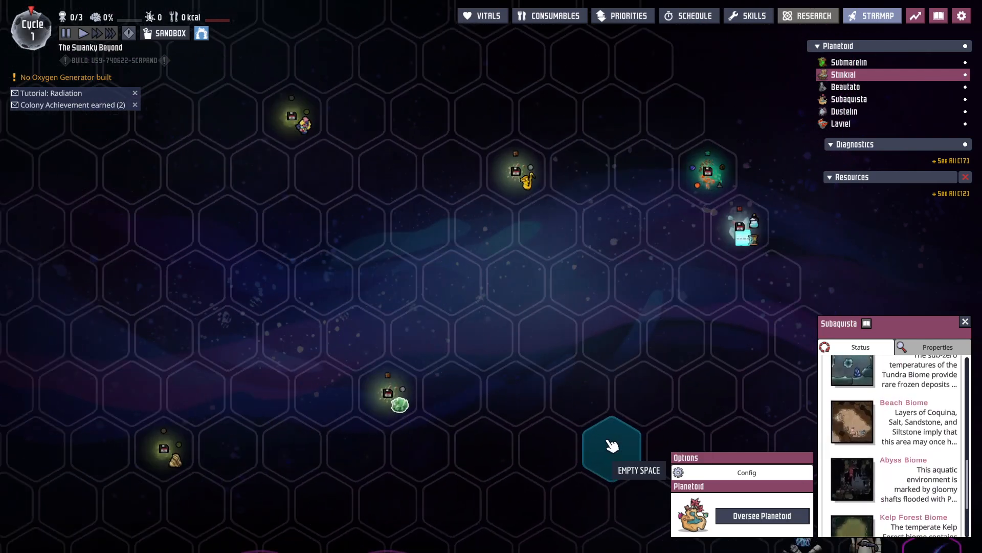
{"action": "scroll", "coordinate": [608, 440], "scroll_direction": "up", "scroll_amount": 3}
Close the starmap and exit the colony to the main menu
{"action": "key", "text": "Escape"}
{"action": "left_click", "coordinate": [956, 18]}
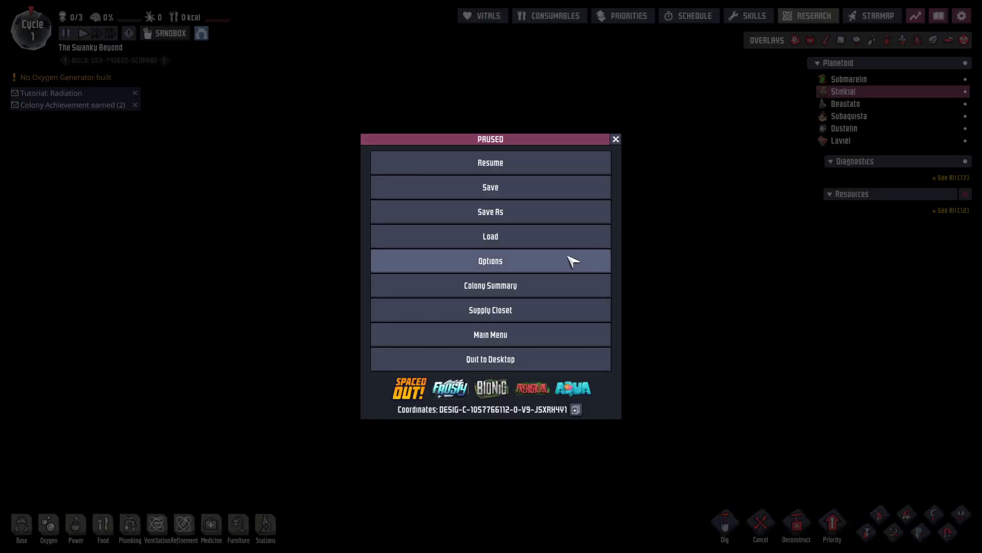
{"action": "left_click", "coordinate": [514, 335]}
{"action": "left_click", "coordinate": [511, 295]}
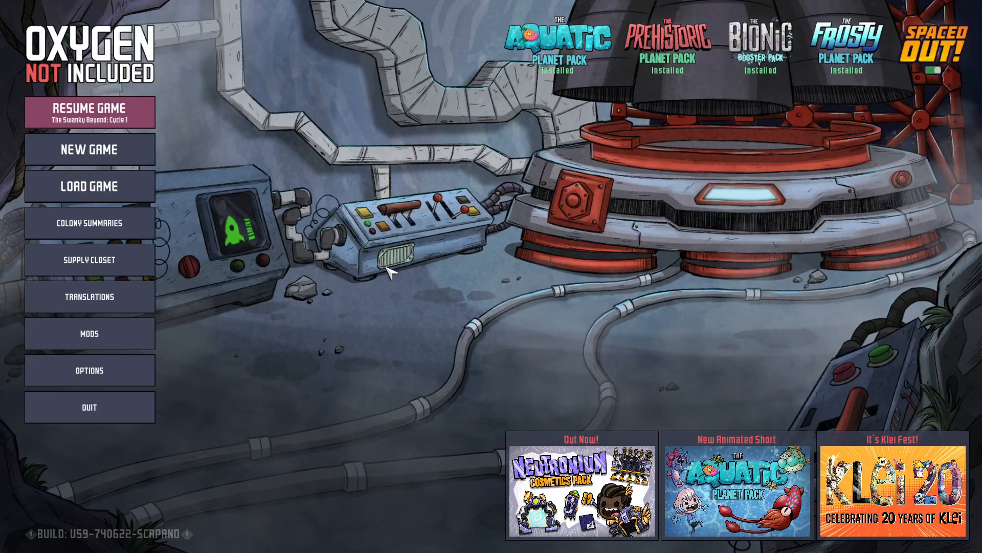
Begin a new game in Survival mode and open the Worldgen Designer
{"action": "left_click", "coordinate": [89, 149]}
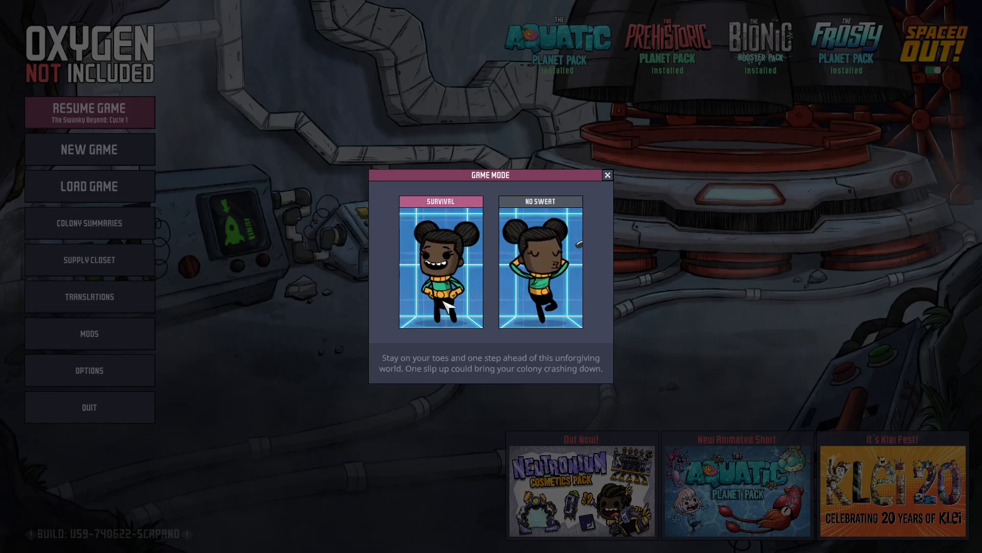
{"action": "left_click", "coordinate": [439, 251]}
{"action": "left_click", "coordinate": [667, 305]}
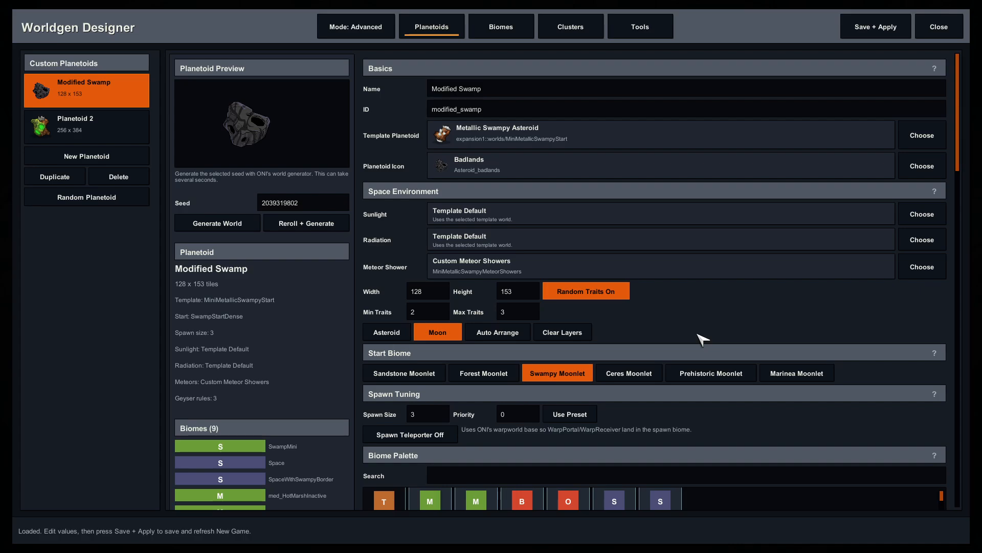
Close the Worldgen Designer and back out of the new game setup to the main menu
{"action": "key", "text": "Escape"}
{"action": "key", "text": "Escape"}
{"action": "key", "text": "Escape"}
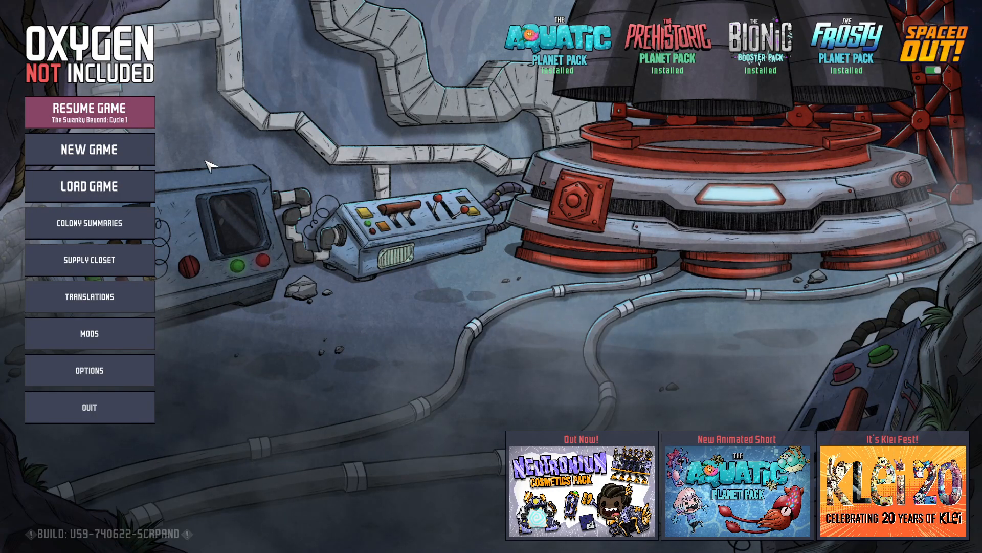
Start a new Survival game setup and reopen the Worldgen Designer
{"action": "left_click", "coordinate": [134, 153]}
{"action": "left_click", "coordinate": [446, 260]}
{"action": "left_click", "coordinate": [650, 253]}
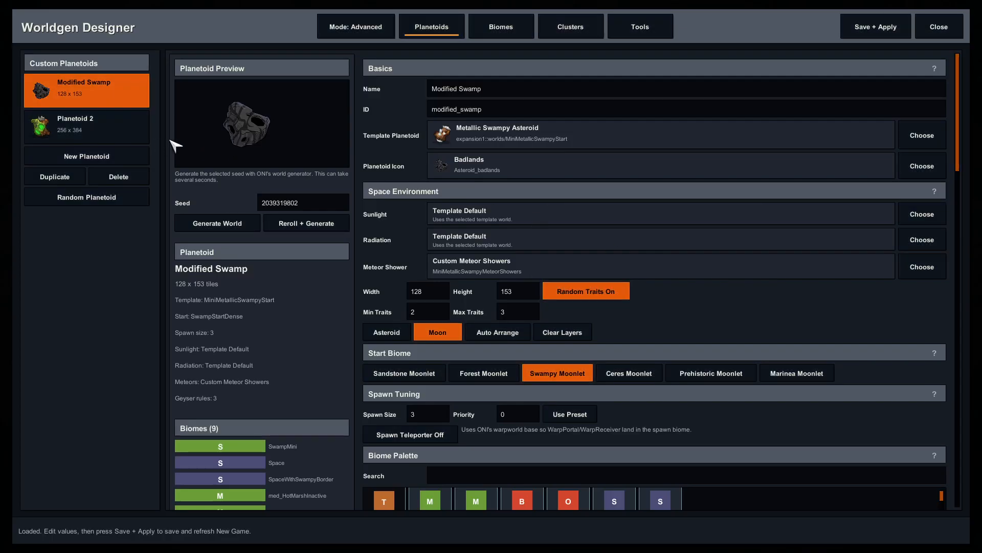
Review the custom planetoids Planetoid 2 and Modified Swamp, and view the Designer Test Cluster's world placements
{"action": "left_click", "coordinate": [113, 137]}
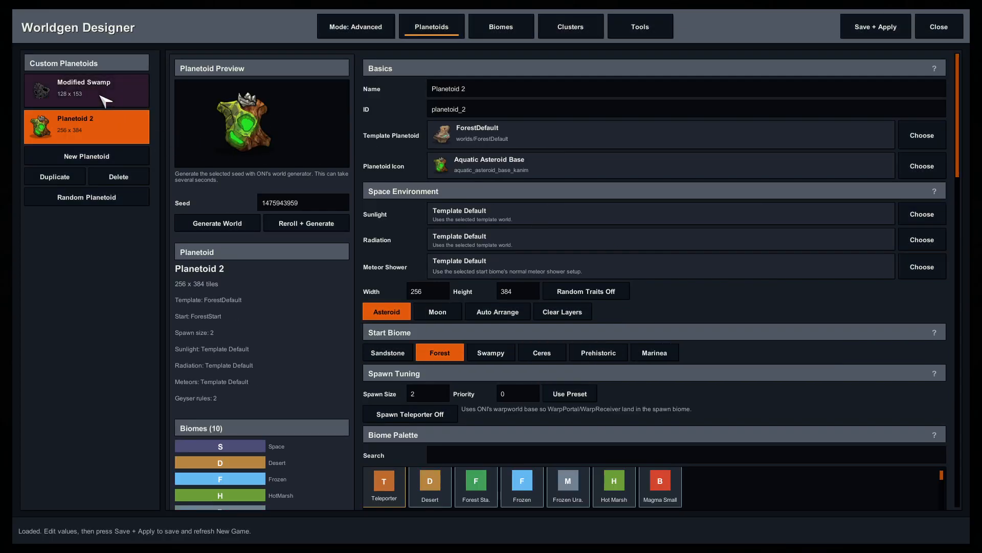
{"action": "left_click", "coordinate": [128, 97]}
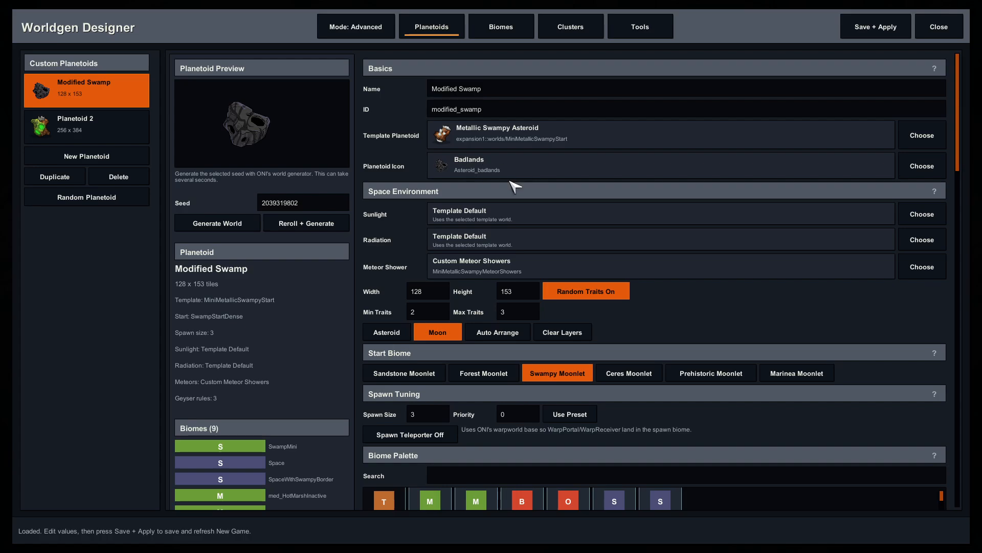
{"action": "left_click", "coordinate": [582, 34]}
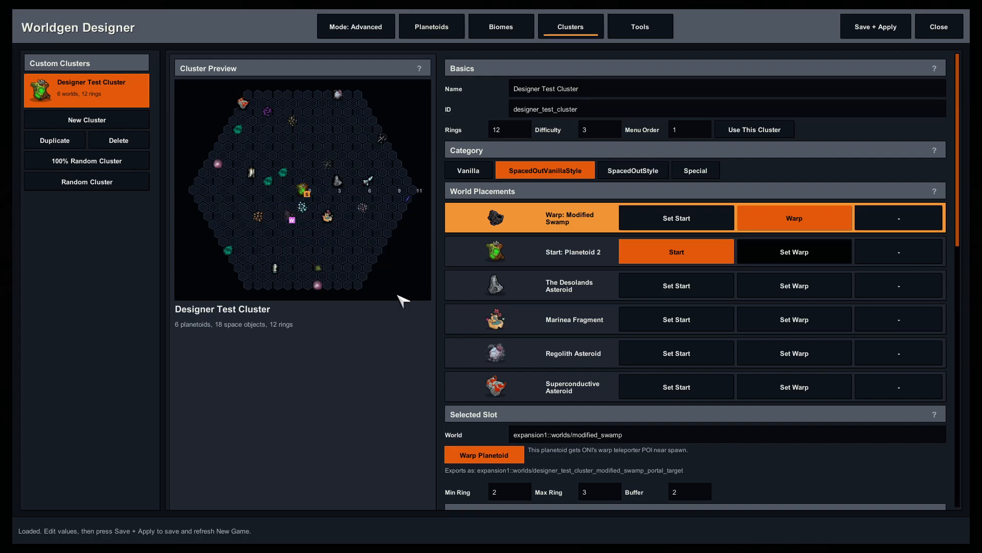
Exit the Worldgen Designer from the cluster view and return to the main menu
{"action": "key", "text": "Escape"}
{"action": "key", "text": "Escape"}
{"action": "key", "text": "Escape"}
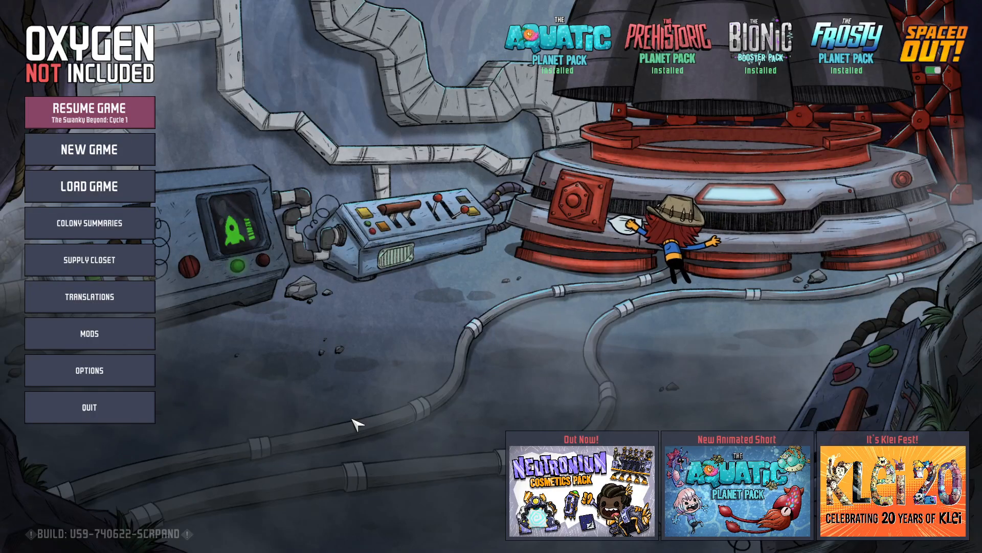